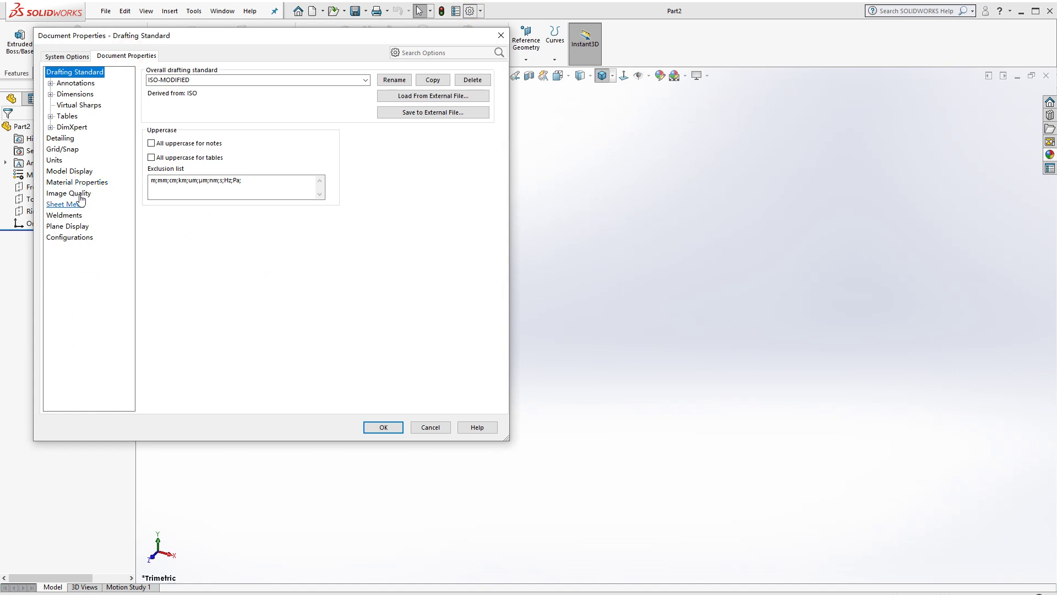
Raise the resolution in the document's image quality settings.
click(79, 194)
drag(176, 89, 342, 94)
click(398, 433)
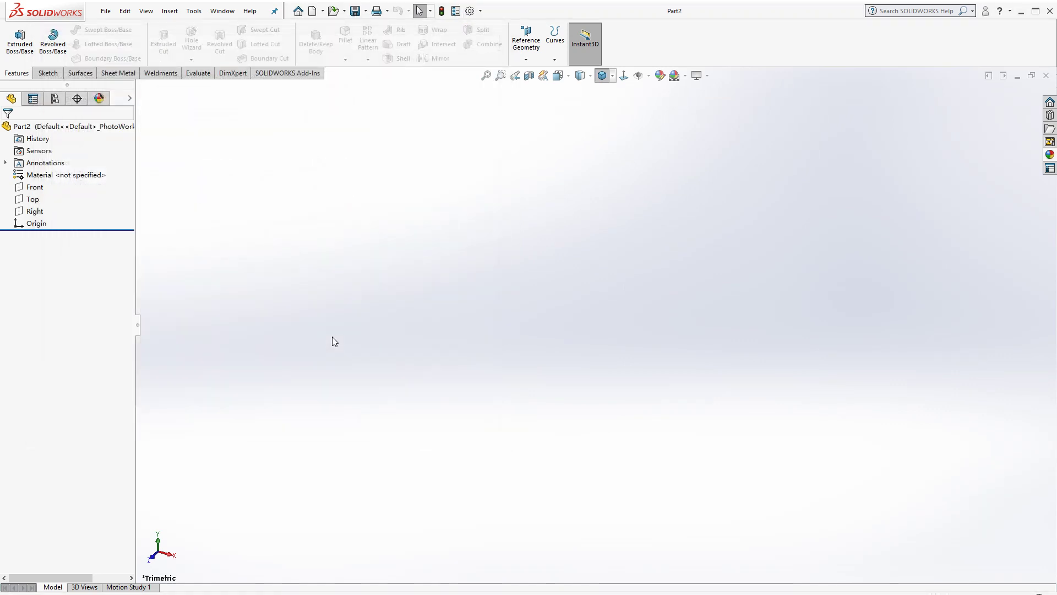
Start a new sketch on the Top plane, viewed normal to it.
click(32, 199)
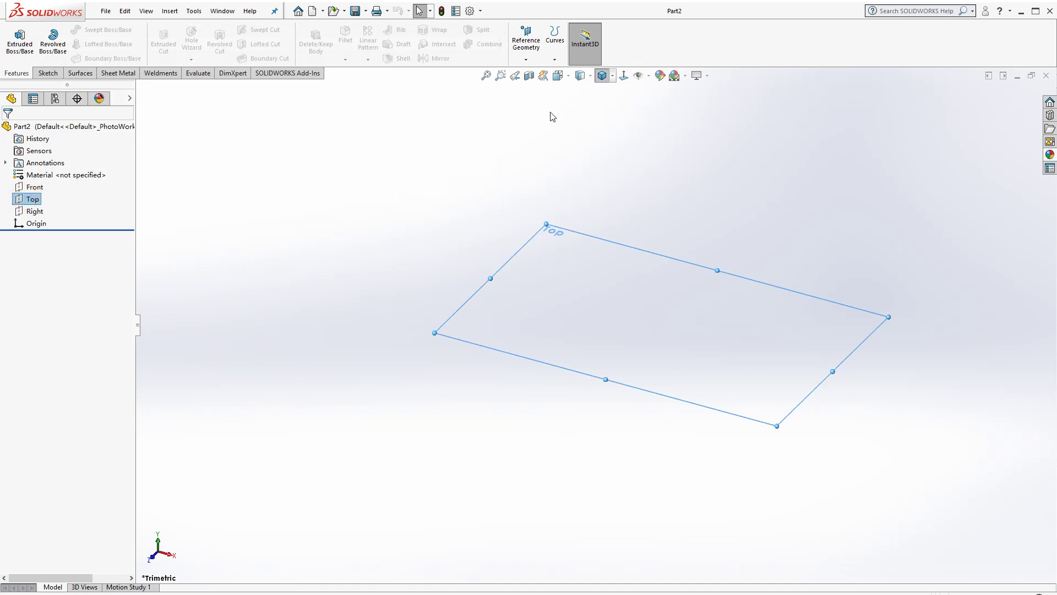
click(623, 76)
click(53, 73)
click(18, 42)
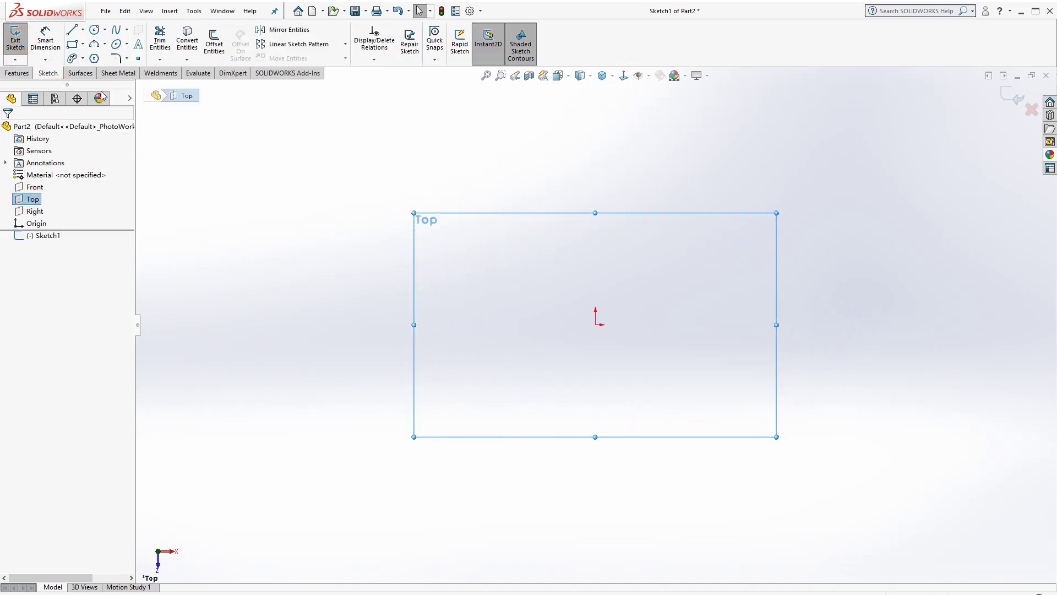
Sketch a vertical line about 100 mm long on the right side of the origin, crossing its height.
click(73, 30)
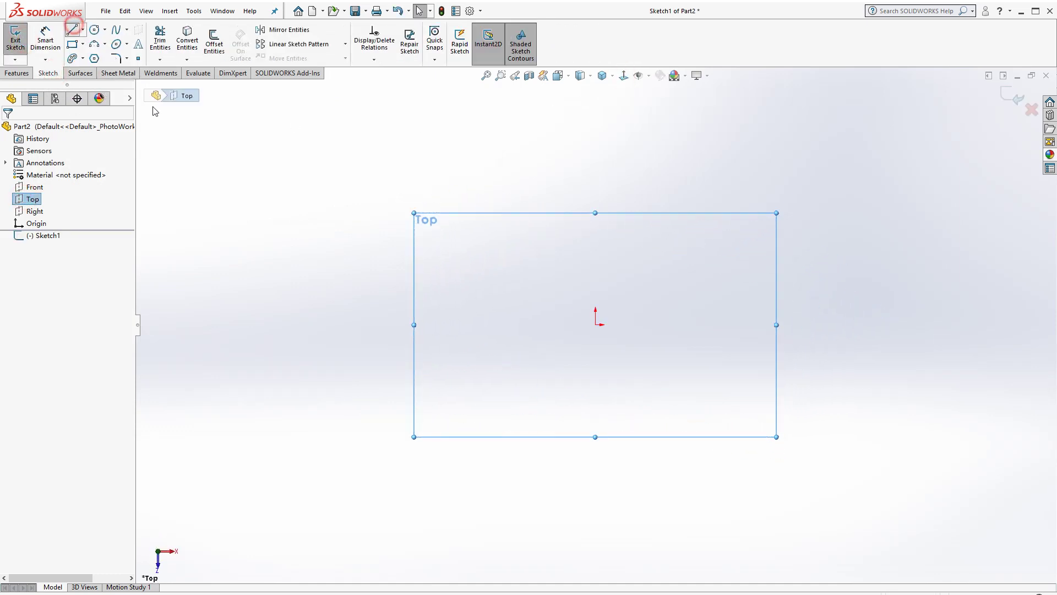
click(666, 218)
click(667, 440)
scroll(664, 344, down, 3)
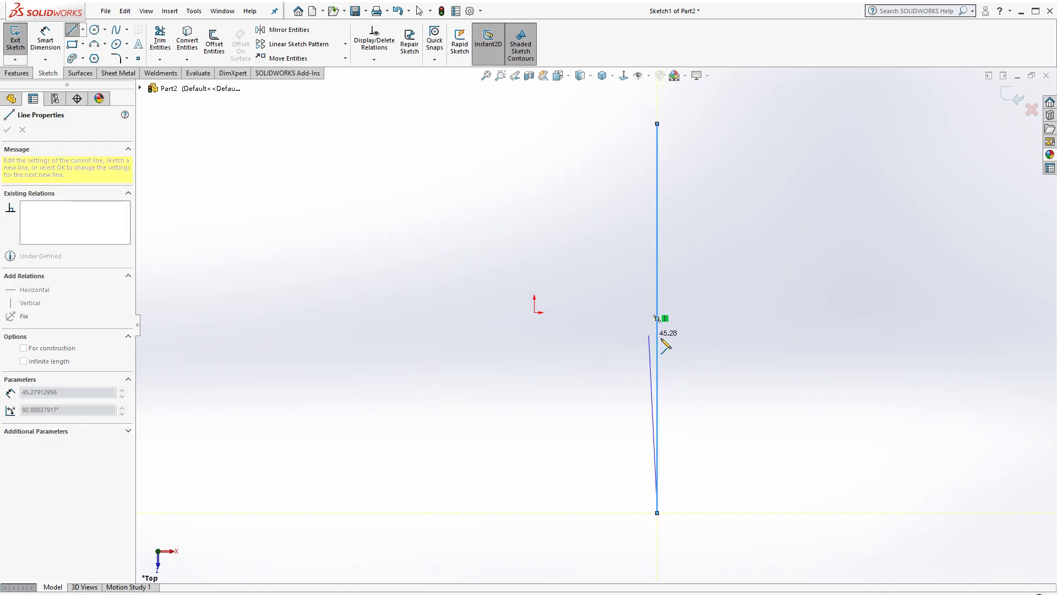
key(Escape)
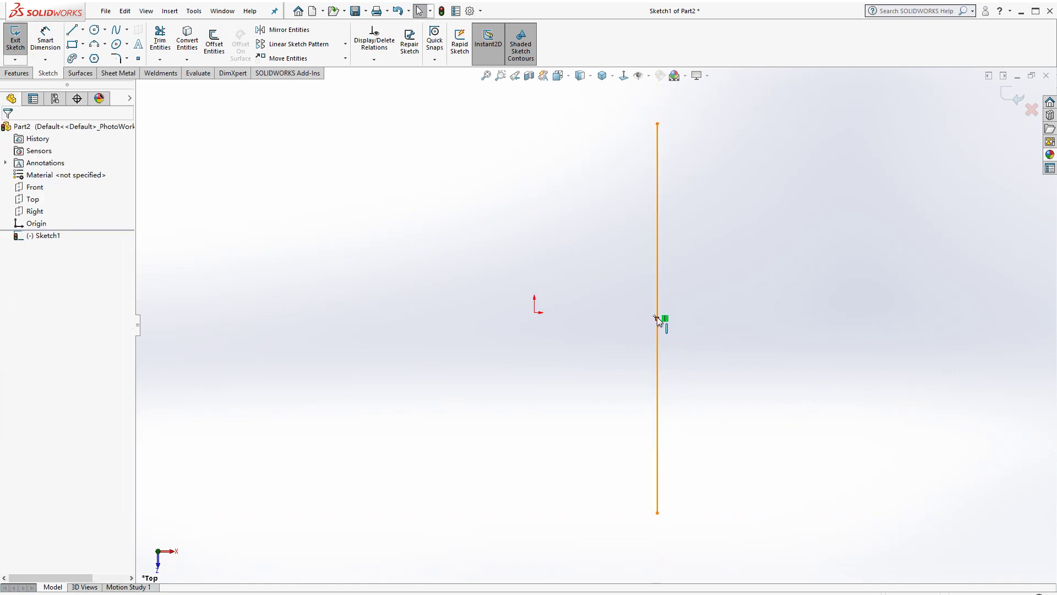
Sketch a horizontal centerline about 86 mm long through the origin, ending on the vertical line.
click(82, 30)
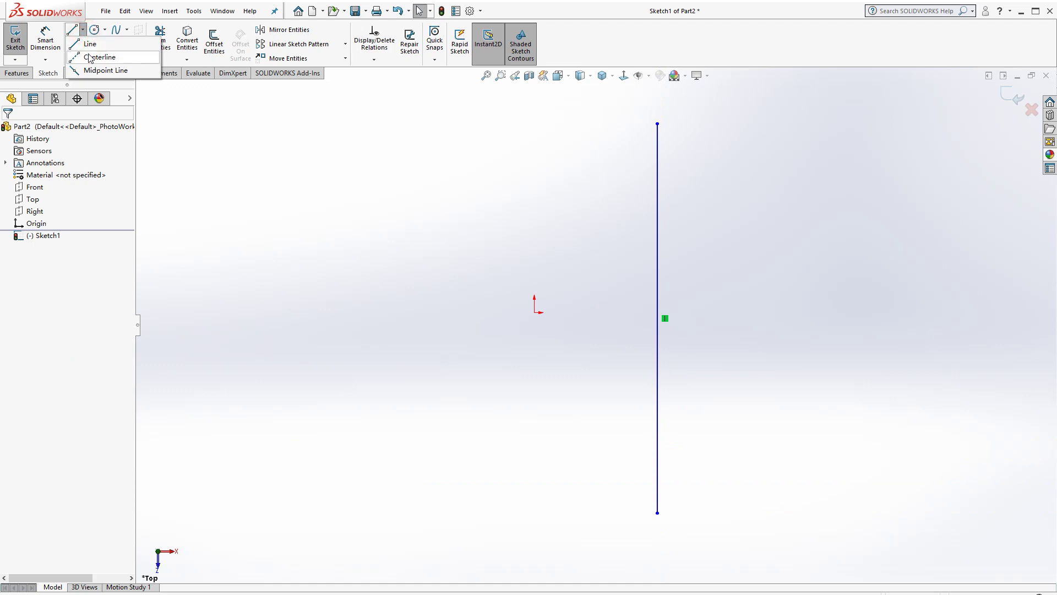
click(90, 57)
click(318, 312)
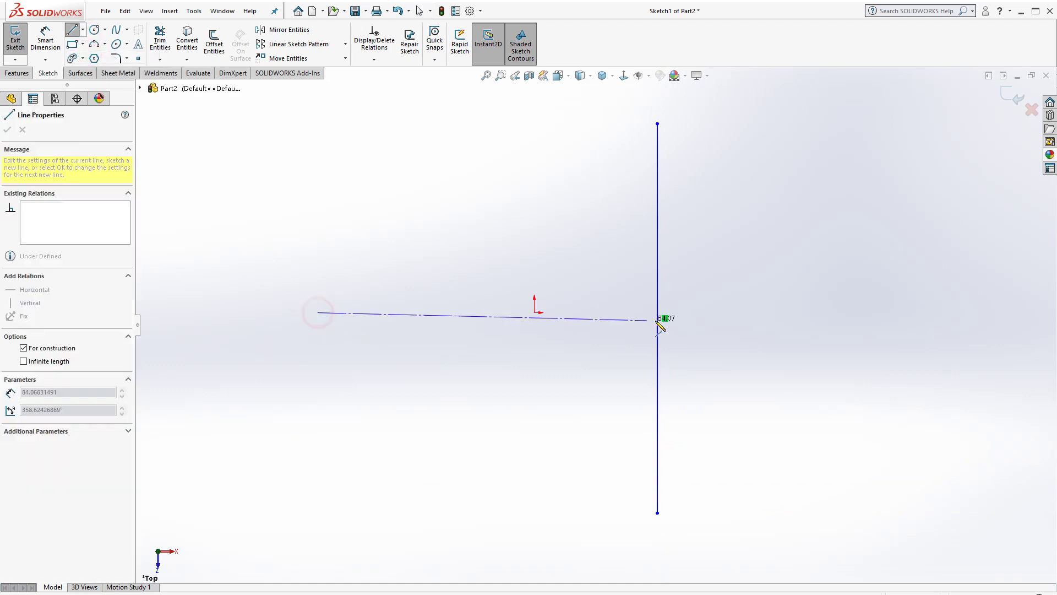
click(657, 313)
key(Escape)
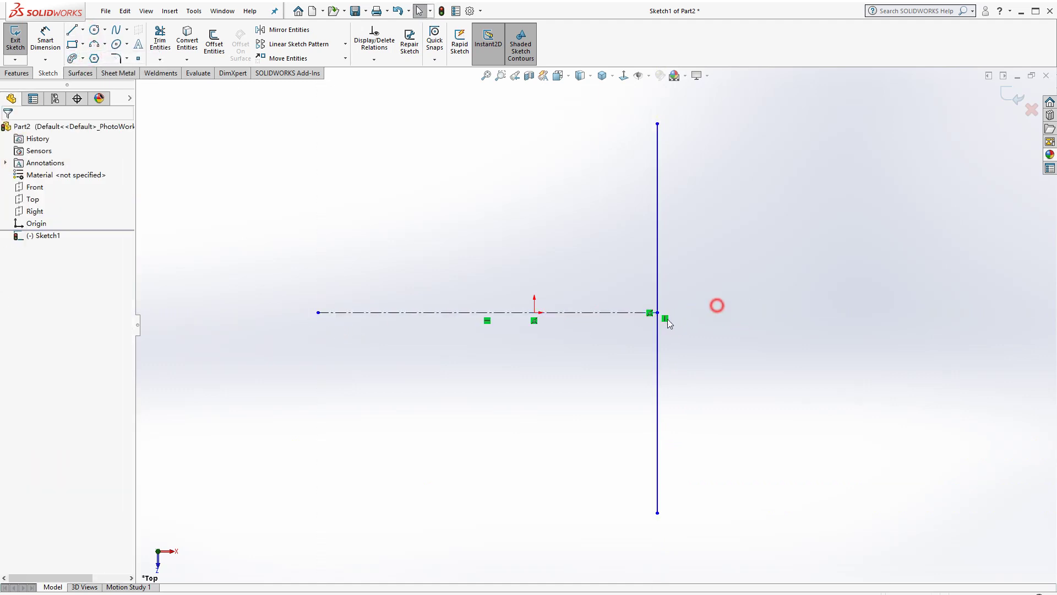
Add a Midpoint relation between the centerline's right endpoint and the vertical line.
click(657, 313)
ctrl+click(658, 289)
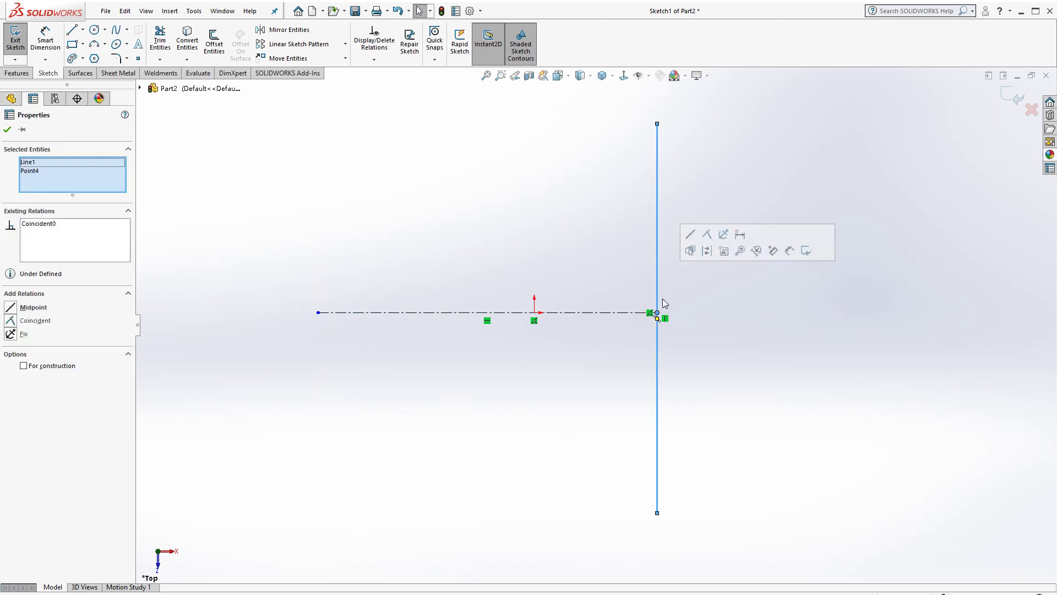
click(690, 234)
click(696, 323)
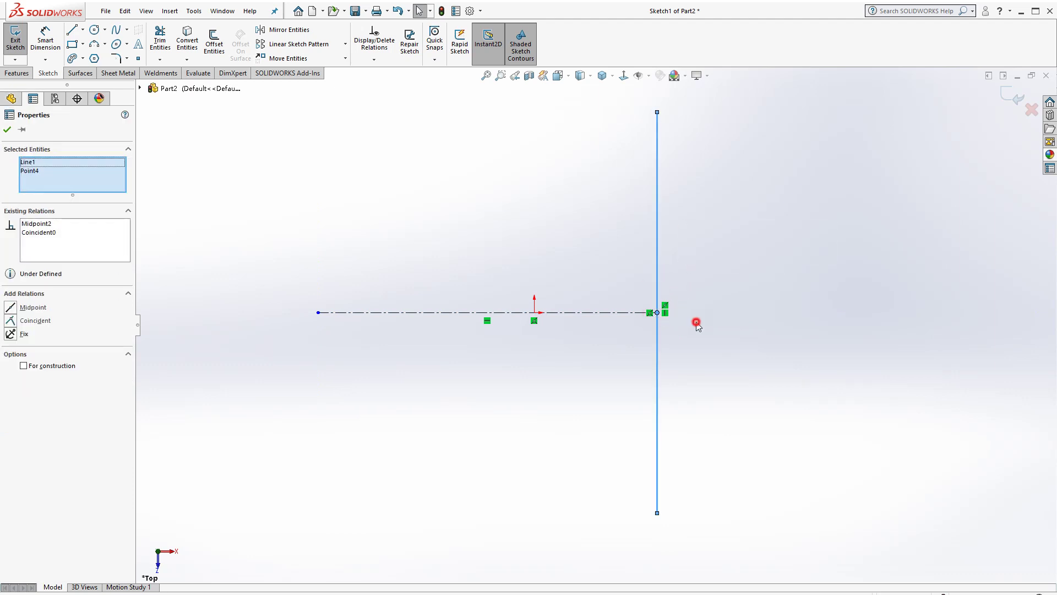
key(z)
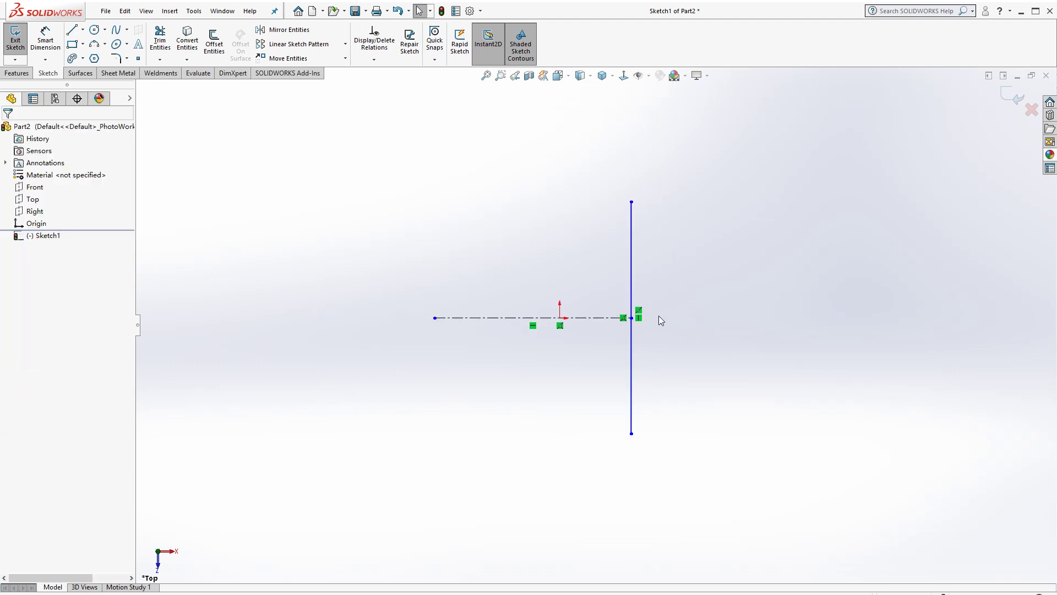
Sketch three-point corner arcs with radii of about 16 mm at both ends of the vertical line, curving inward to the left.
click(94, 44)
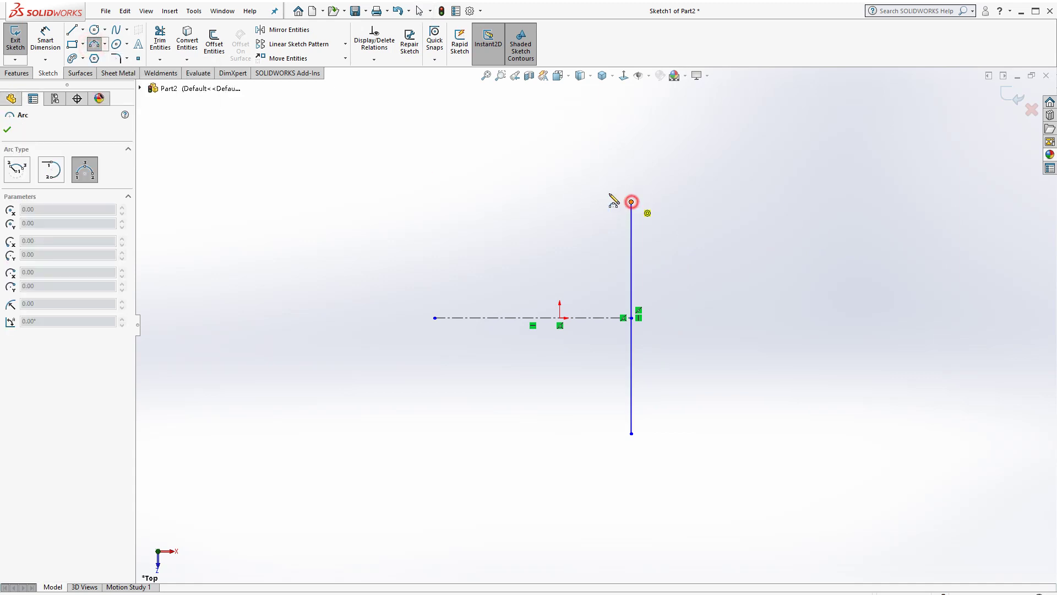
click(584, 181)
click(612, 182)
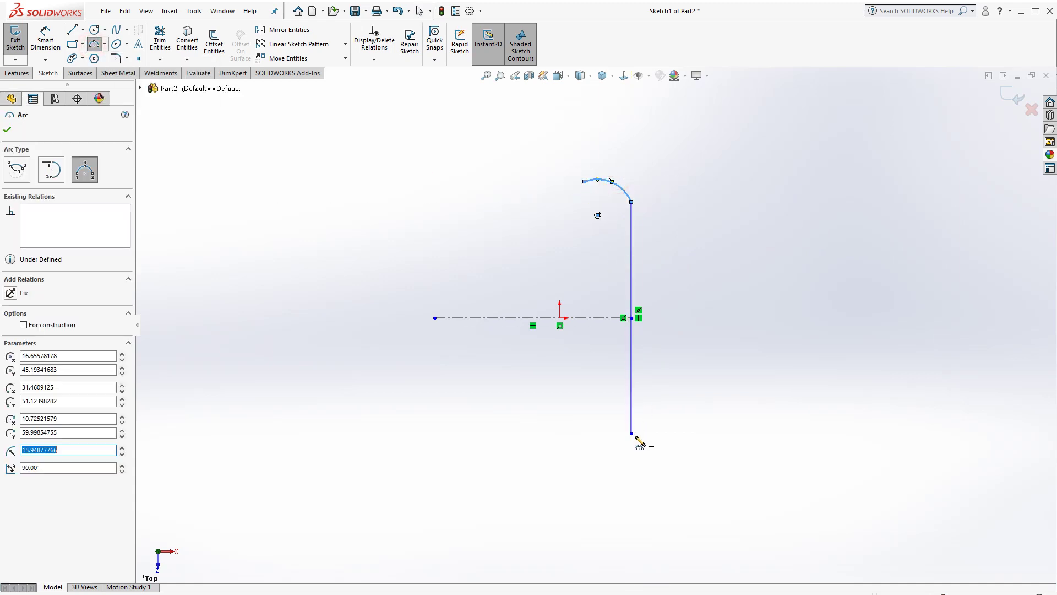
click(632, 433)
click(584, 457)
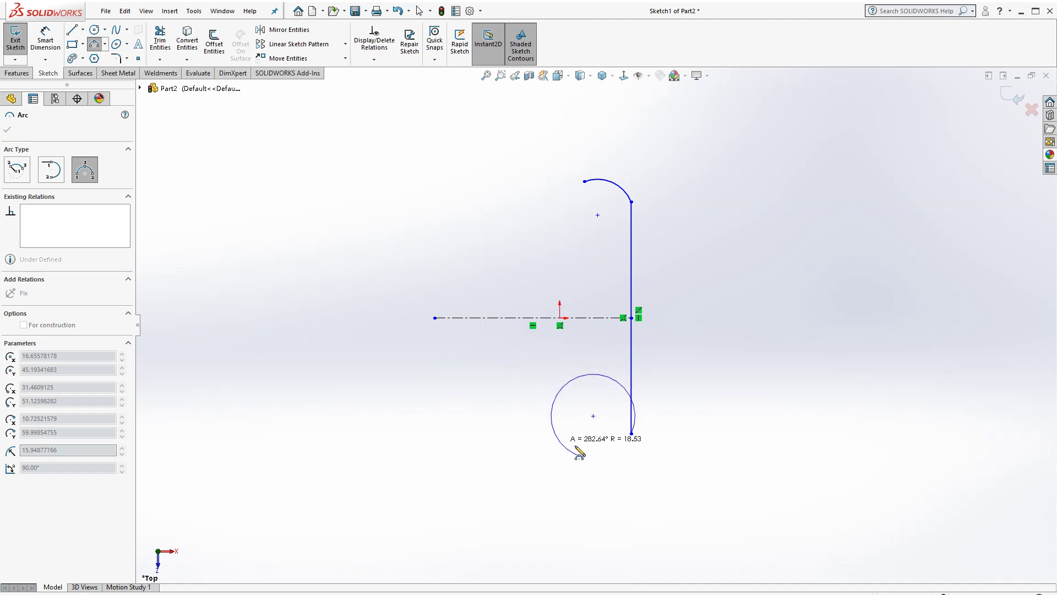
click(622, 451)
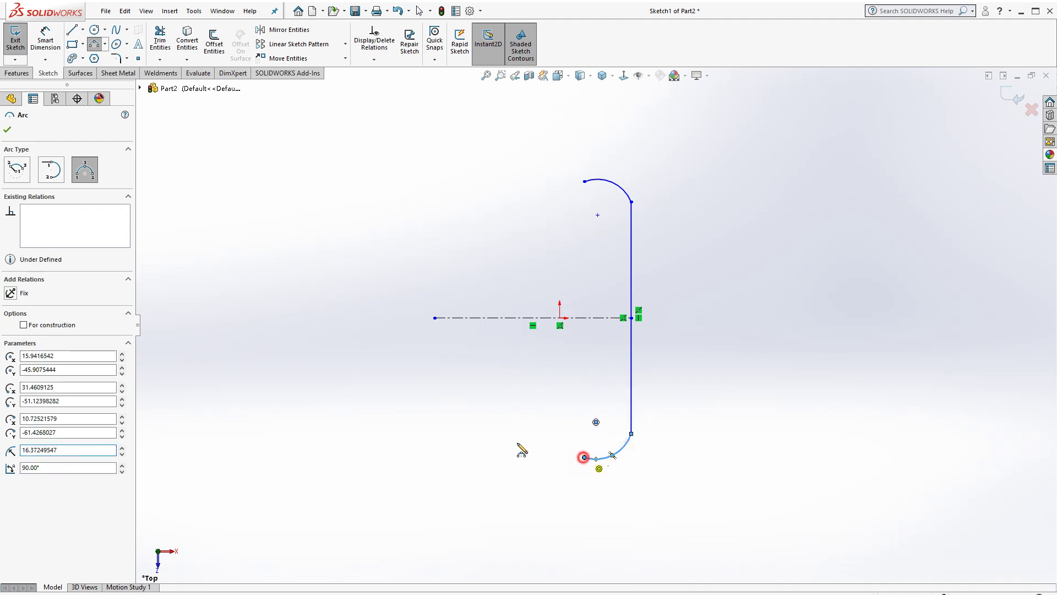
Sketch long three-point side arcs leftward from the corner arcs, with radii of about 303 mm below and 275 mm above.
click(301, 375)
click(417, 425)
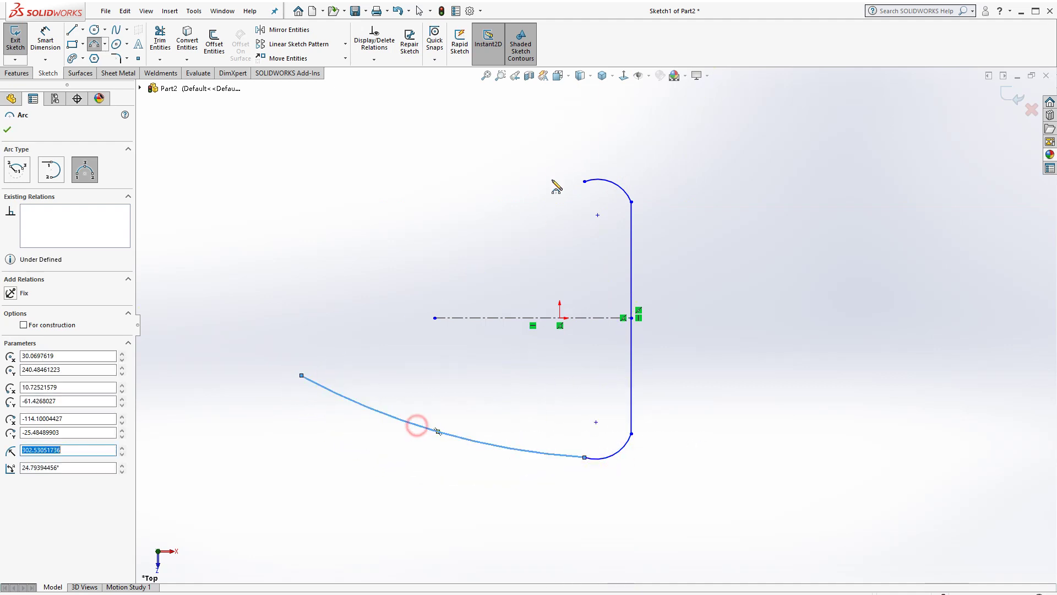
click(585, 182)
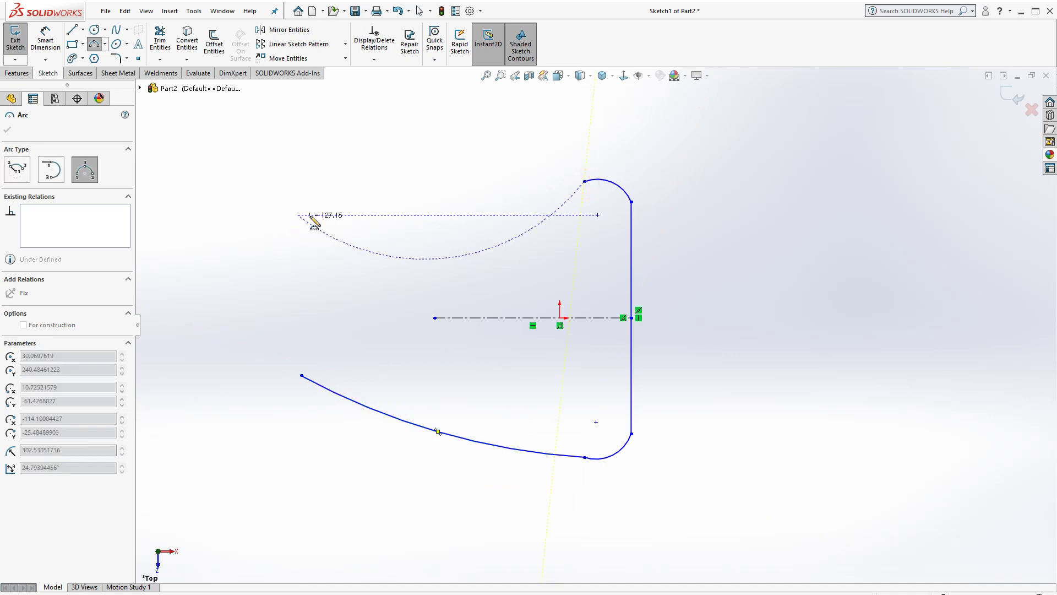
click(302, 214)
click(469, 180)
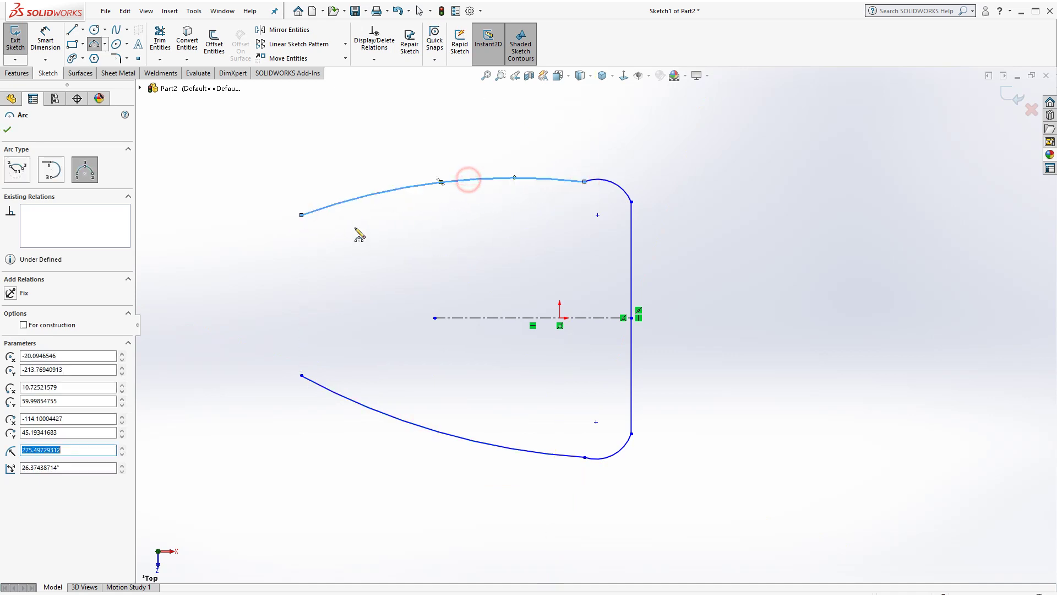
Close the profile with a three-point arc bulging left between the free ends of the two side arcs.
click(301, 215)
click(302, 375)
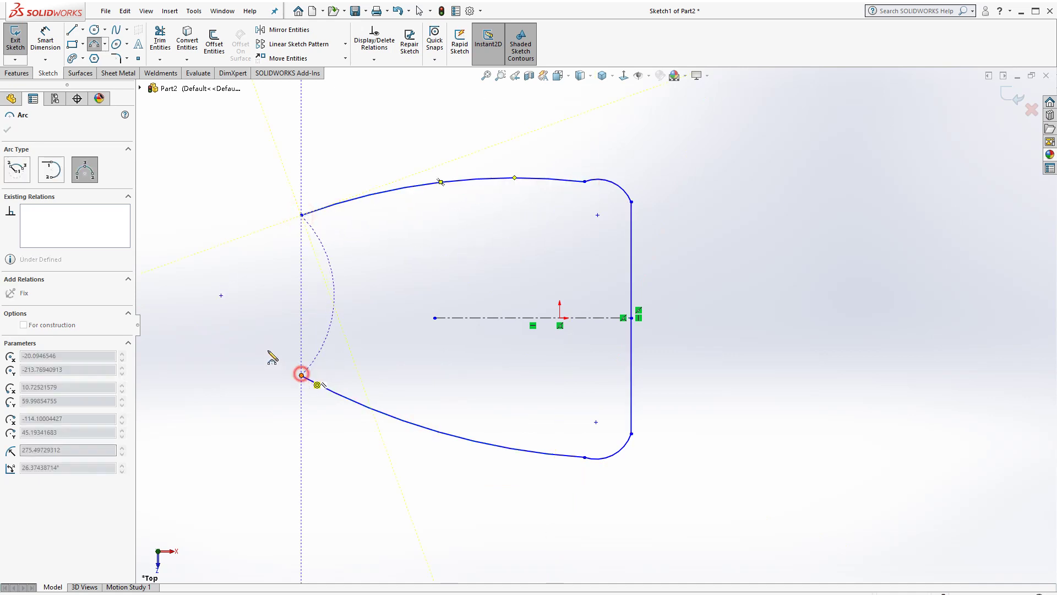
click(252, 320)
key(Escape)
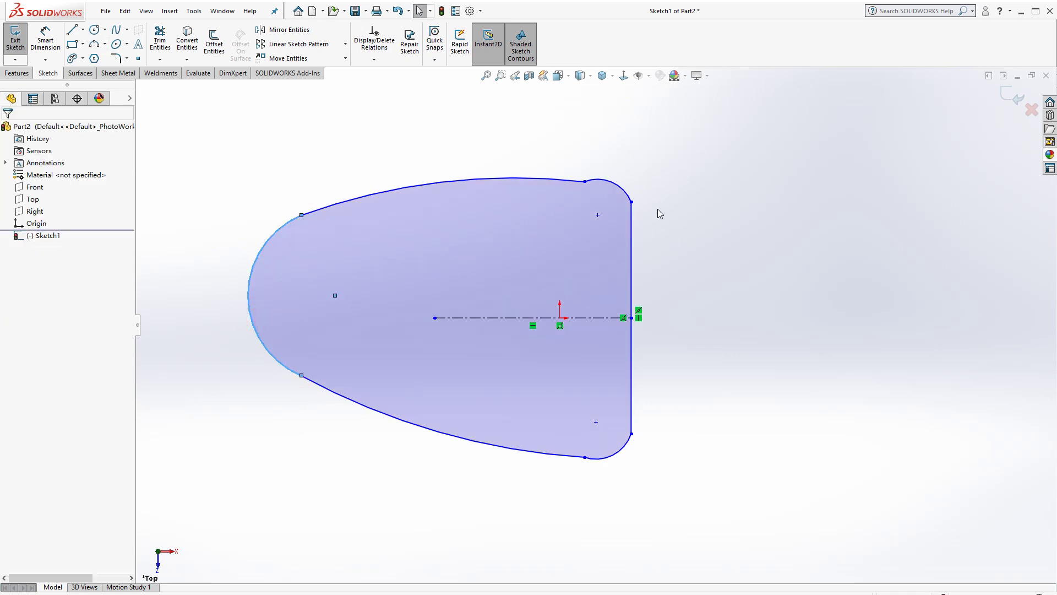
Dimension the horizontal distance between the origin and the vertical line as 22 mm.
click(60, 43)
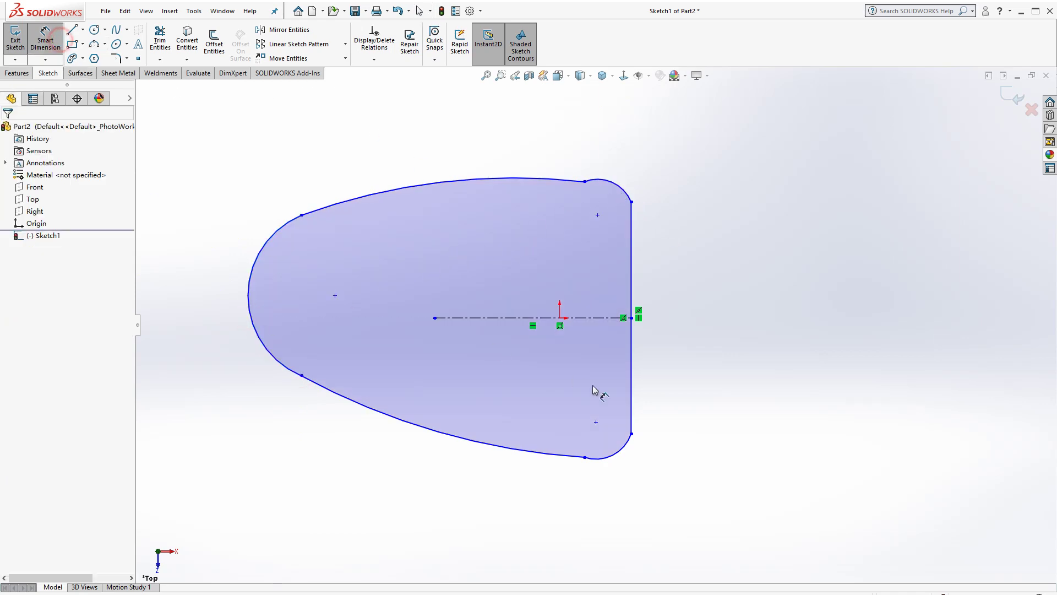
click(633, 365)
click(560, 318)
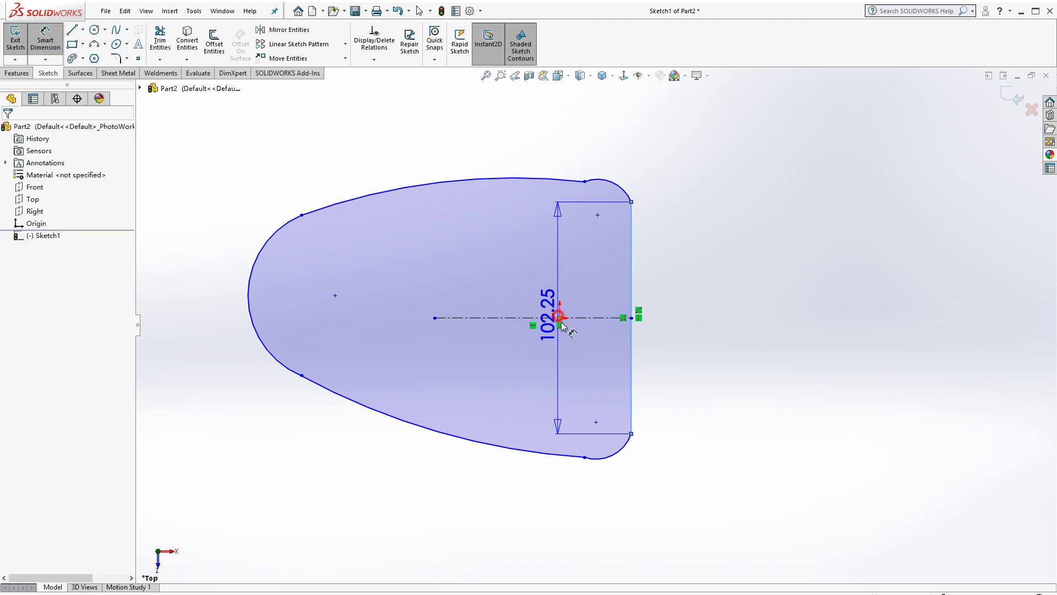
click(598, 518)
text(22)
key(Return)
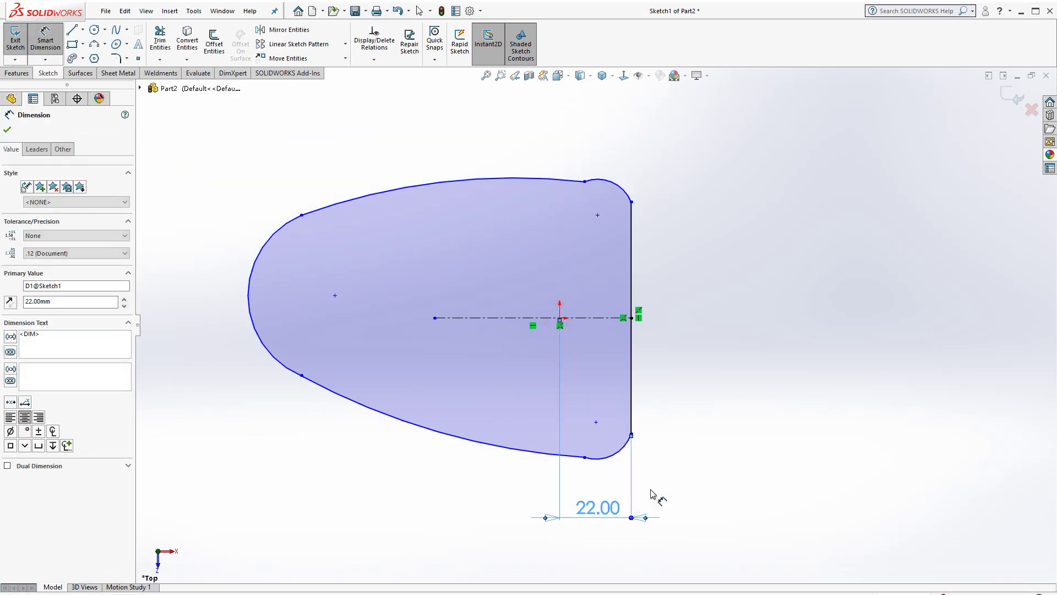
key(Escape)
Make the upper corner arc tangent to the vertical line and to the upper side arc.
click(621, 186)
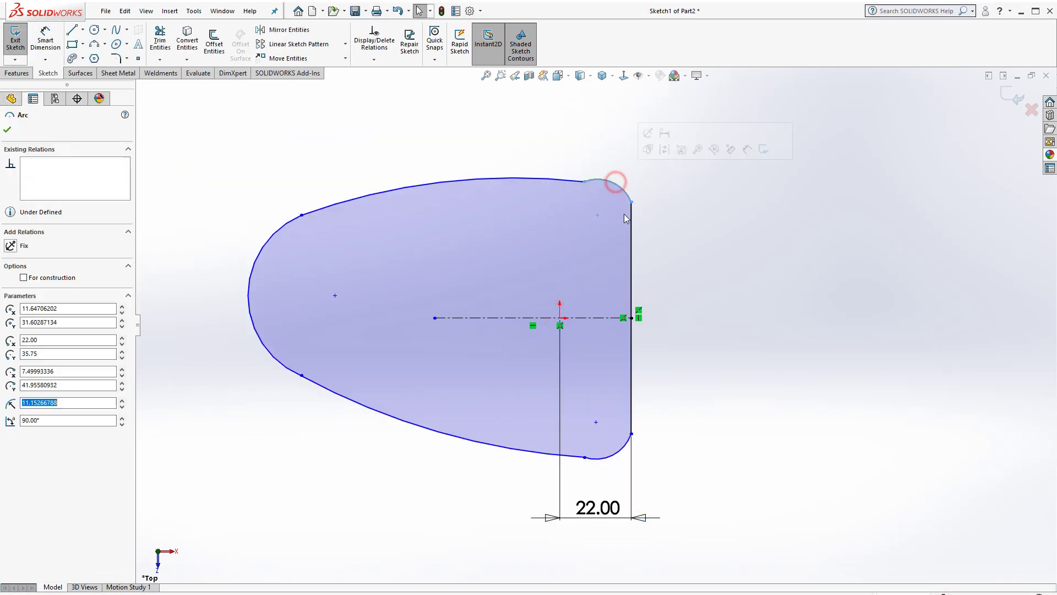
ctrl+click(631, 219)
click(667, 182)
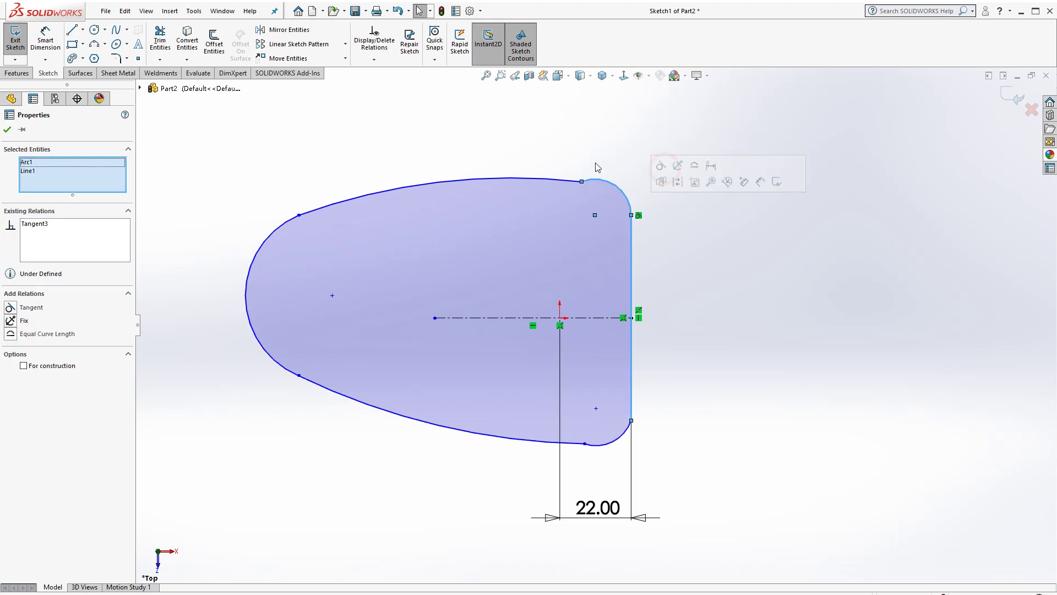
click(595, 159)
click(592, 180)
ctrl+click(568, 179)
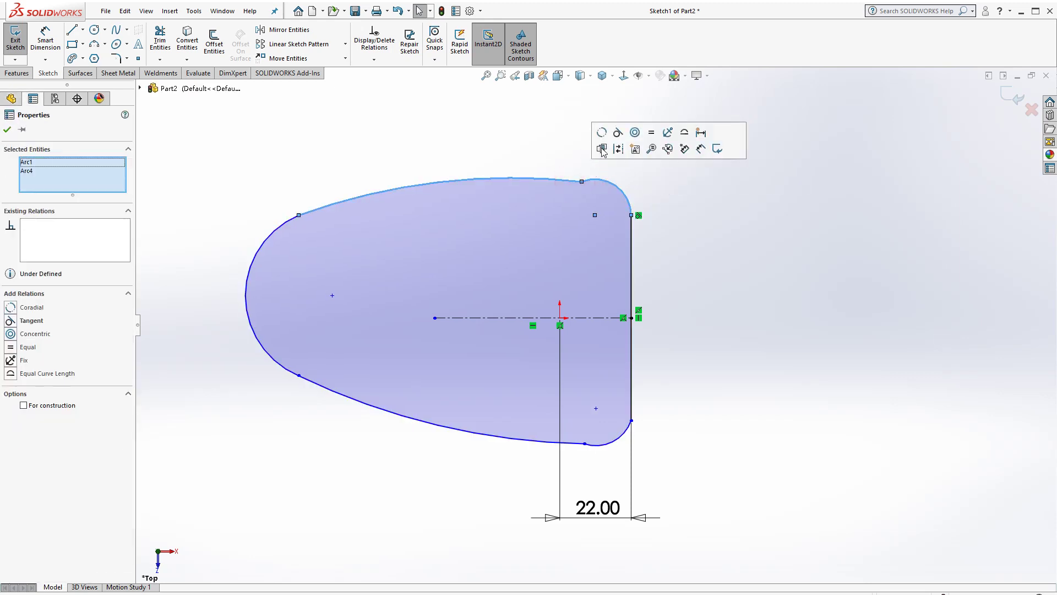
click(621, 135)
click(704, 215)
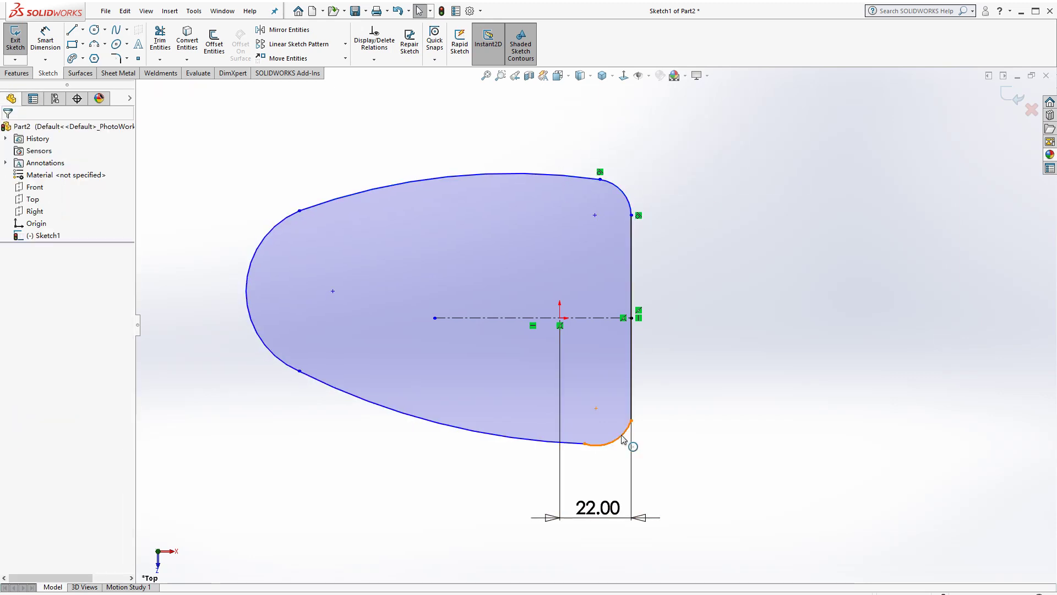
Make the lower corner arc tangent to the vertical line and to the lower side arc.
click(624, 436)
ctrl+click(632, 403)
click(657, 348)
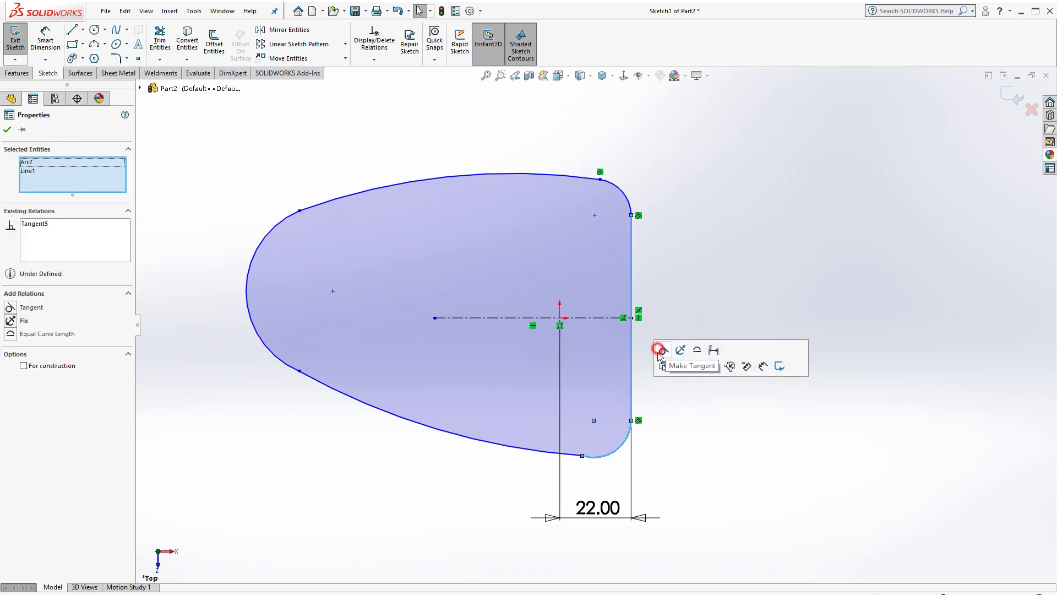
click(670, 447)
click(590, 456)
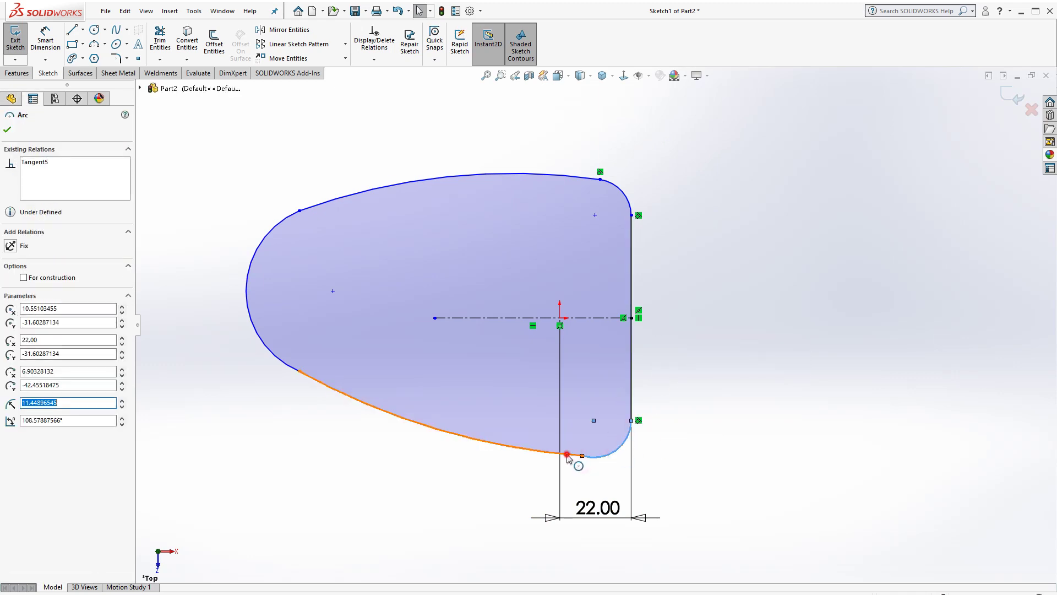
ctrl+click(570, 452)
click(615, 406)
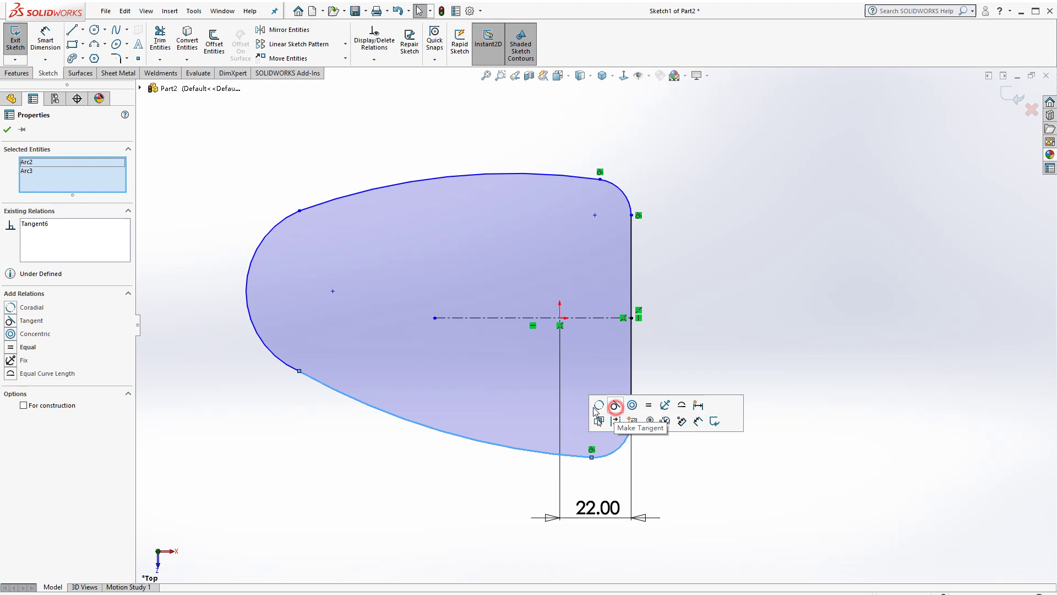
click(292, 432)
Make the left end arc tangent to both the lower and the upper side arcs.
click(279, 361)
ctrl+click(320, 384)
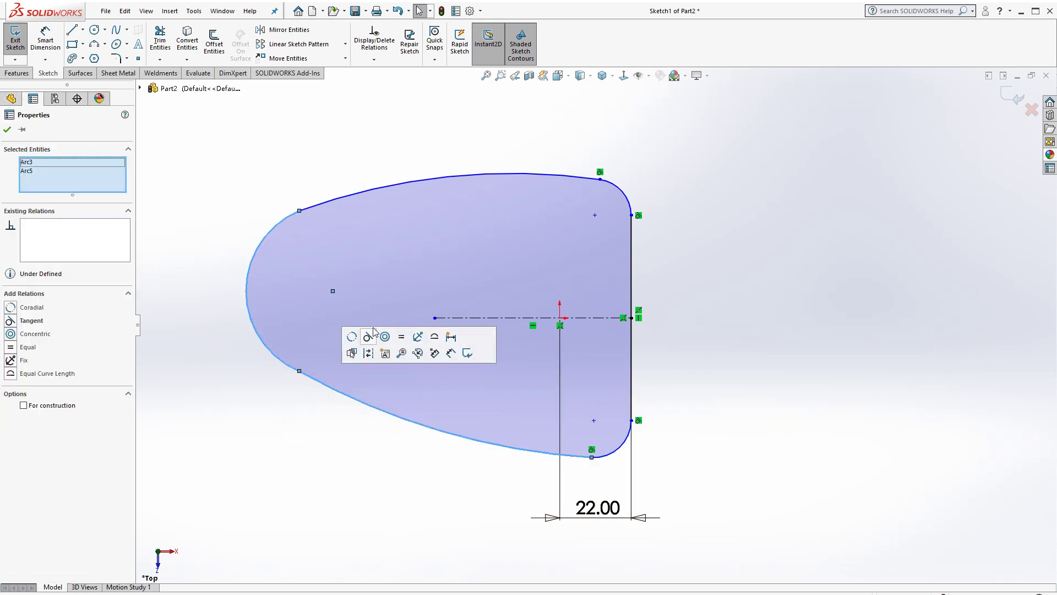
click(369, 336)
click(235, 202)
click(308, 209)
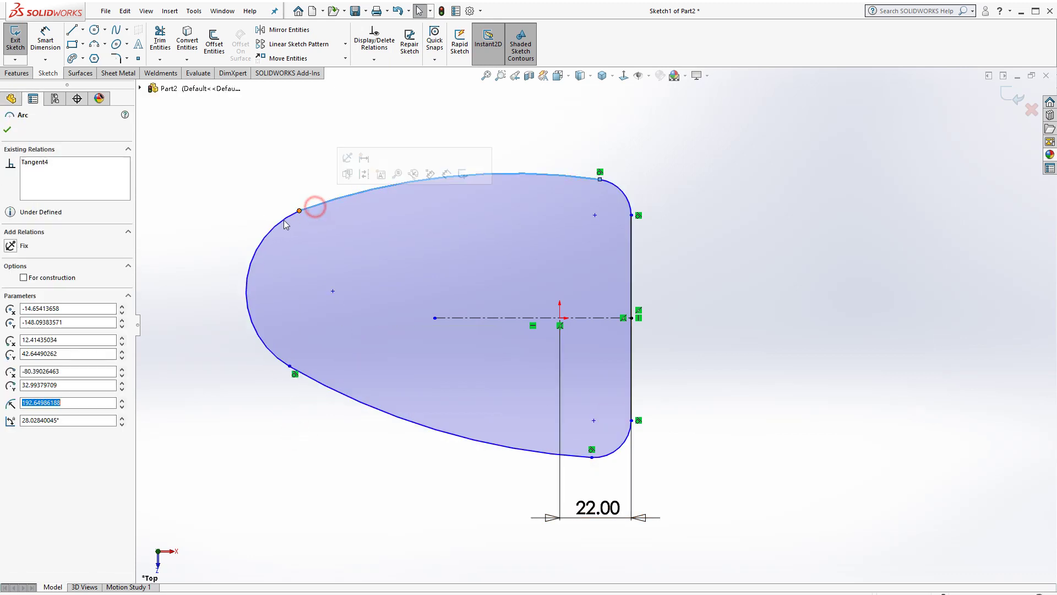
click(280, 222)
click(322, 175)
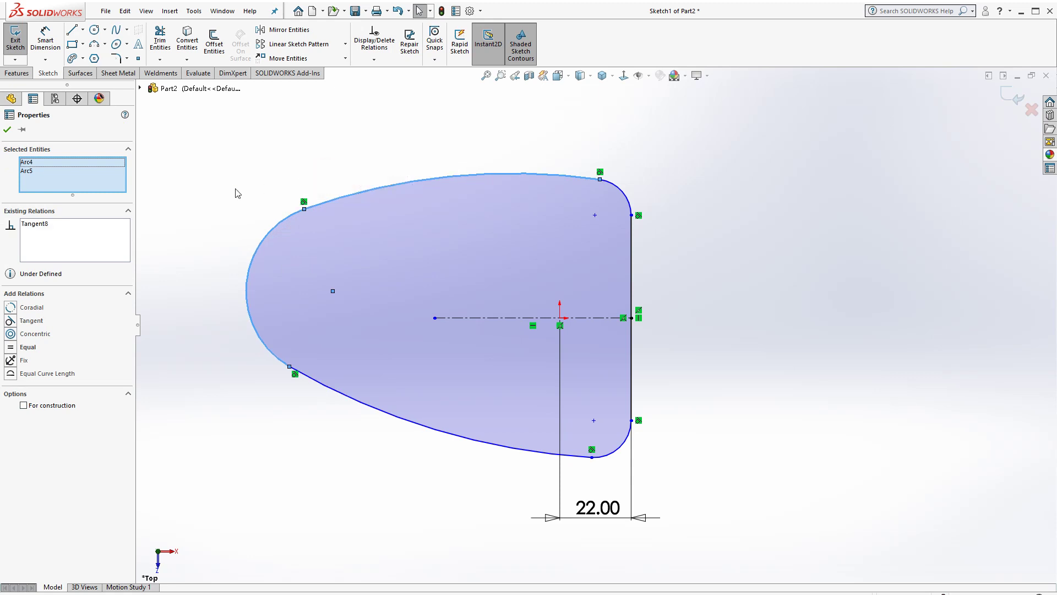
click(235, 189)
Dimension the left end arc's radius as 10 mm and move the arc's lower endpoint outward, down and to the left.
click(45, 38)
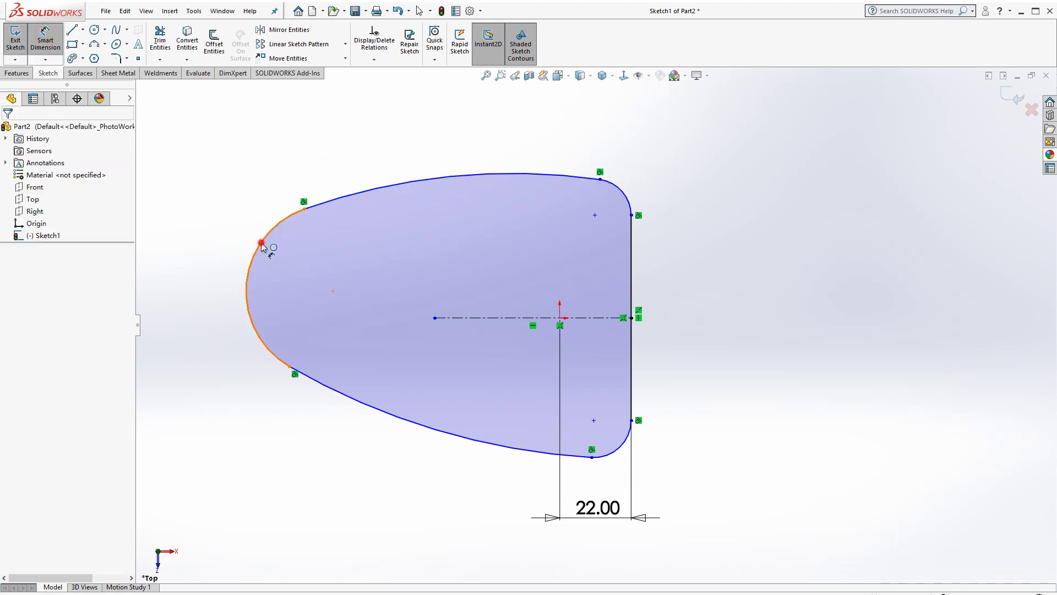
click(261, 245)
click(231, 181)
text(10)
key(Return)
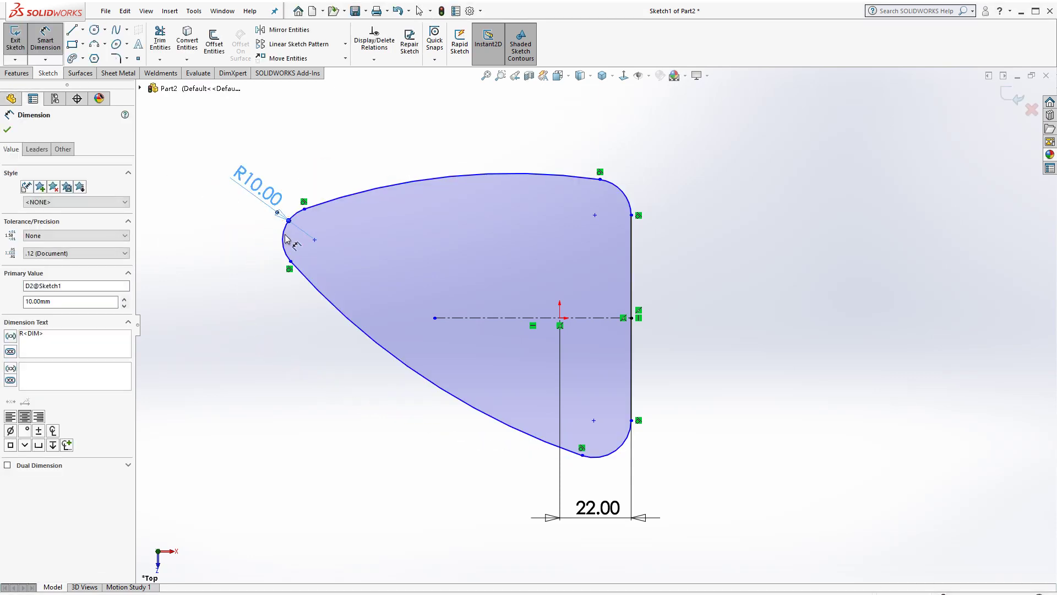
key(Escape)
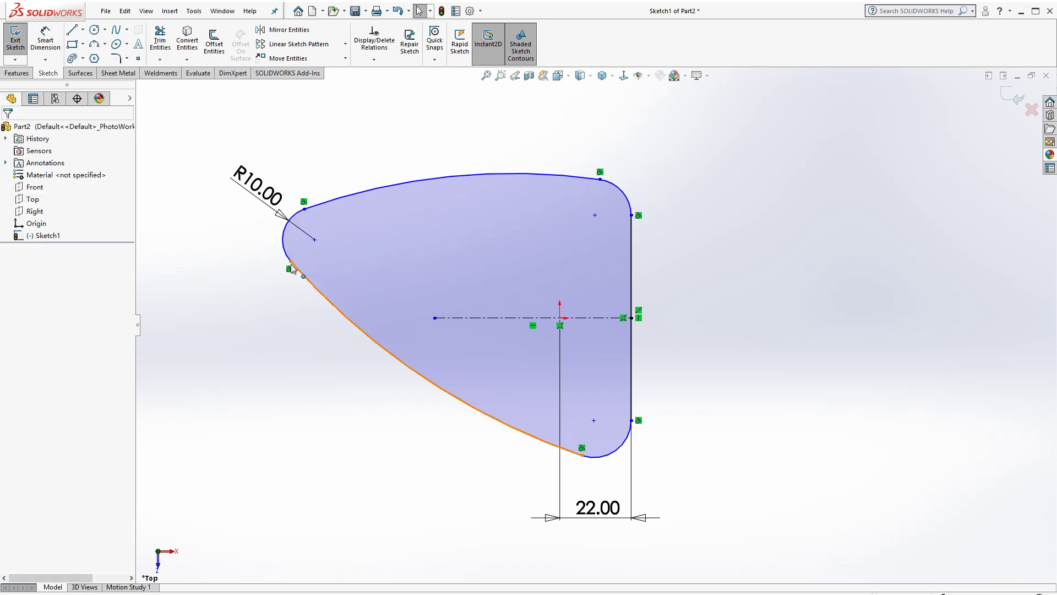
mouse_move(291, 264)
mouse_down()
mouse_move(296, 331)
mouse_move(255, 344)
mouse_move(246, 337)
mouse_up()
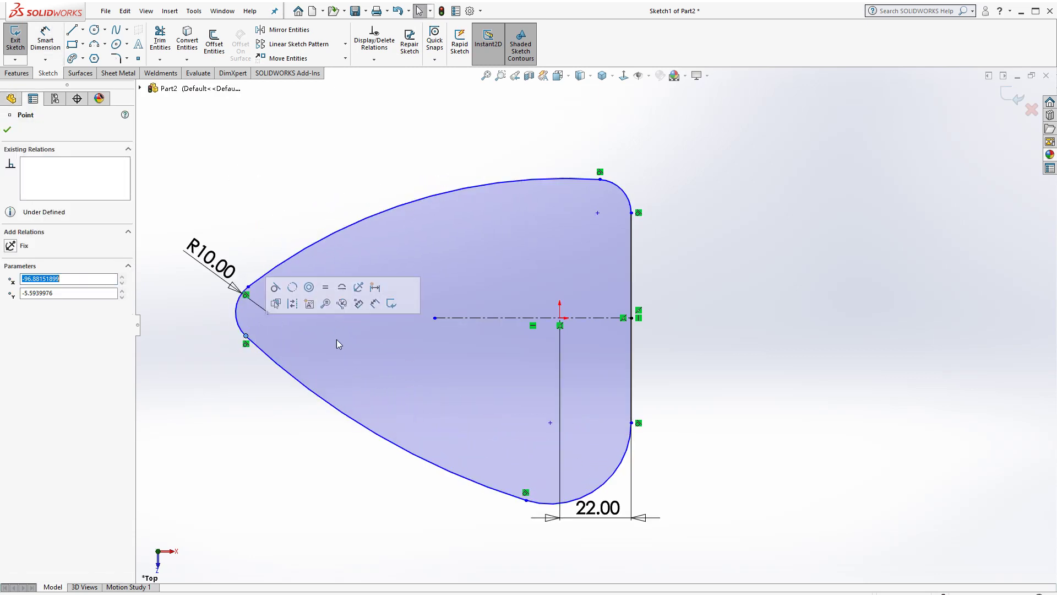
click(700, 213)
Make the upper and lower corner arcs beside the vertical line equal.
click(628, 191)
ctrl+click(620, 472)
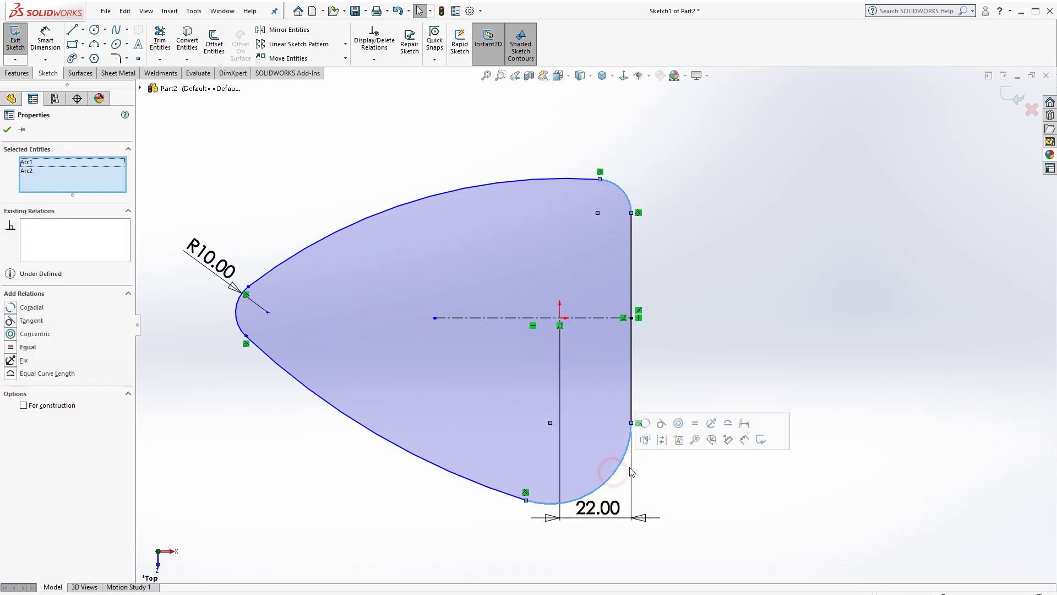
click(695, 423)
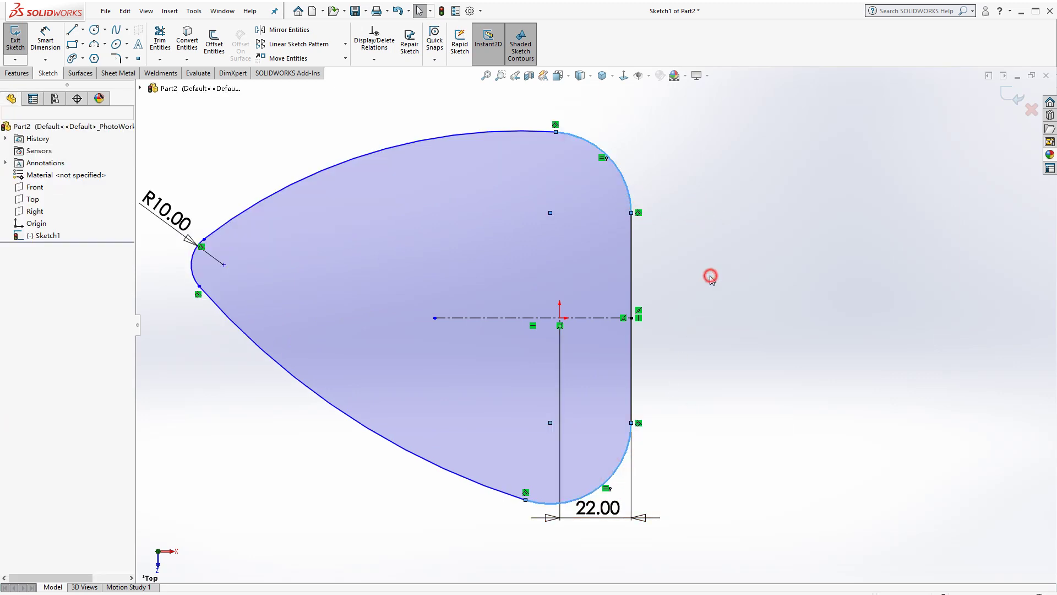
Make the upper and lower side arcs symmetric about the horizontal centerline.
click(272, 194)
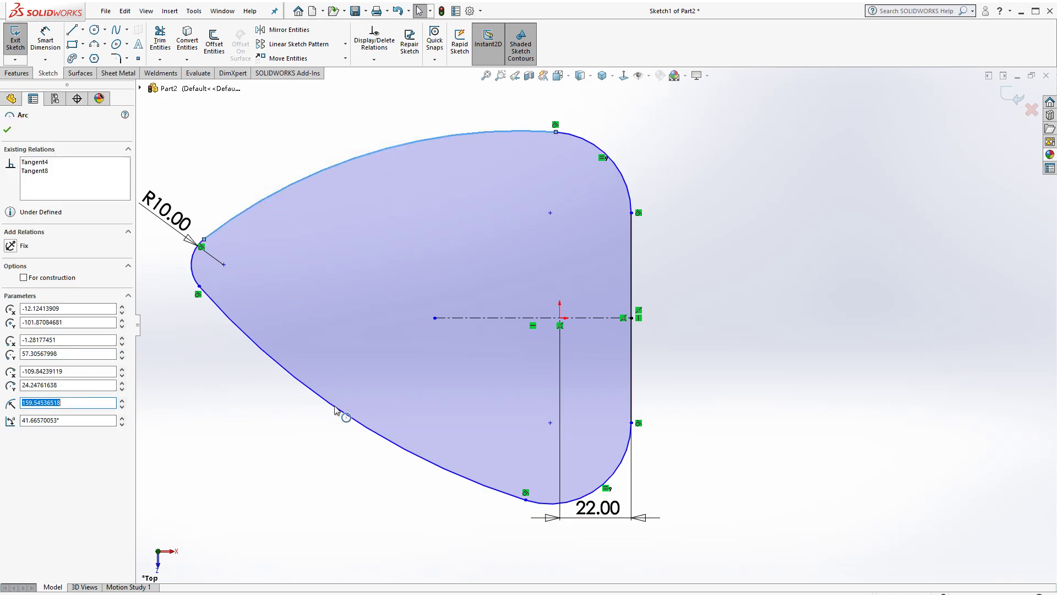
click(480, 318)
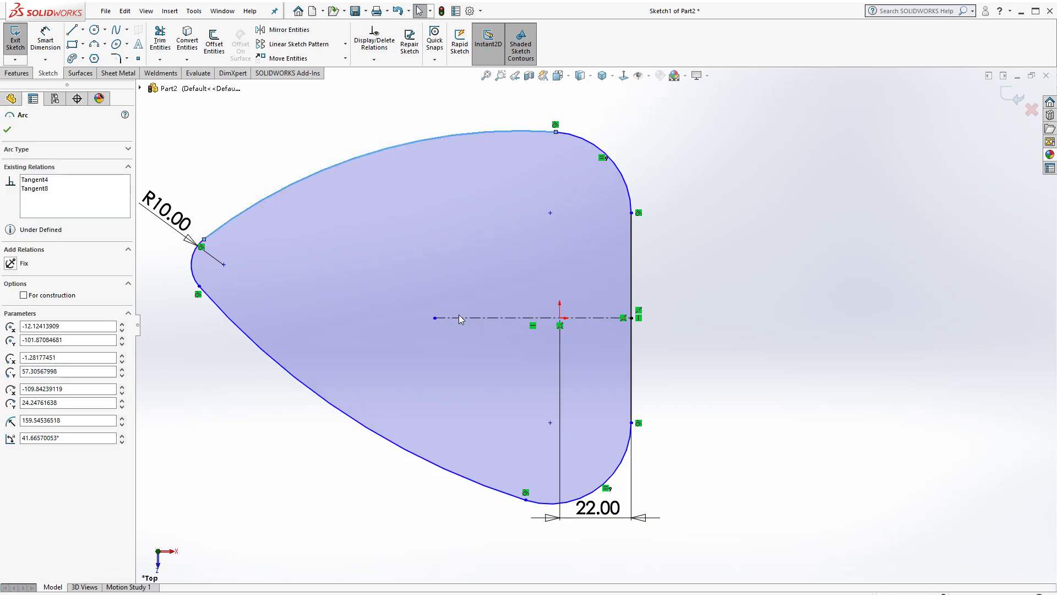
ctrl+click(459, 318)
ctrl+click(360, 426)
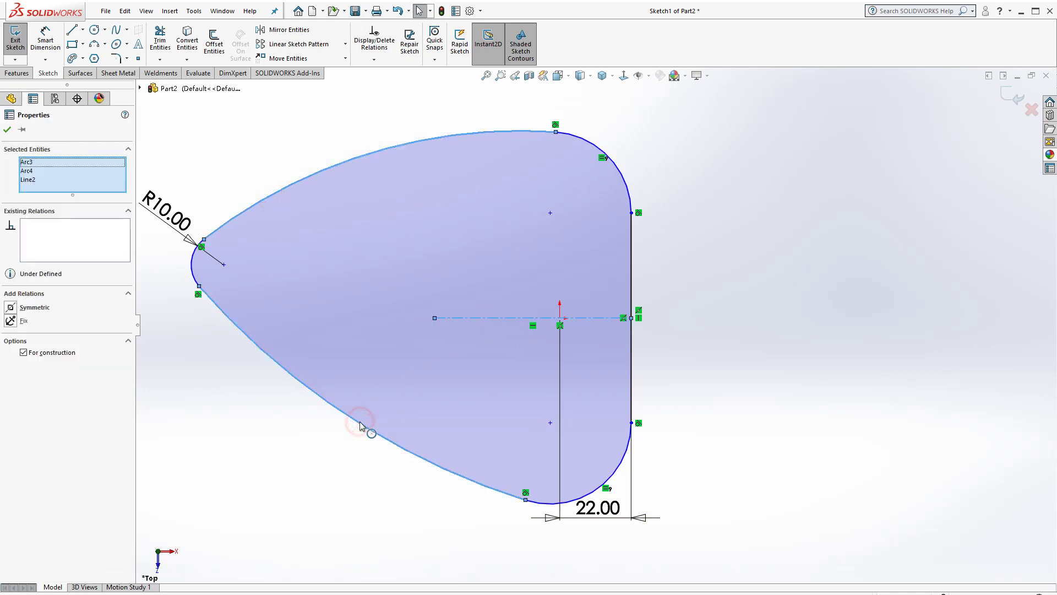
click(392, 373)
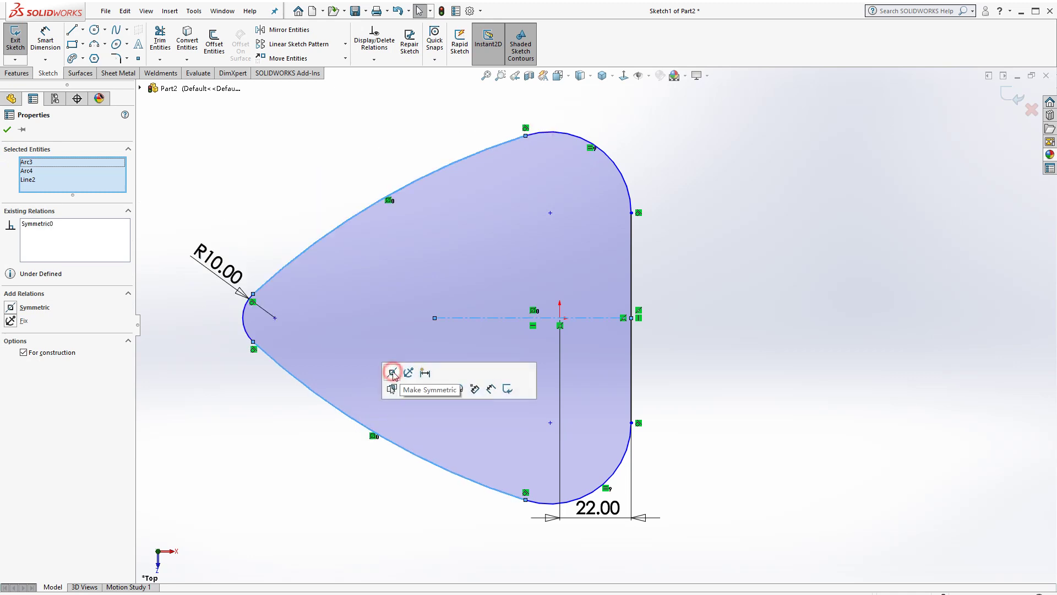
click(337, 190)
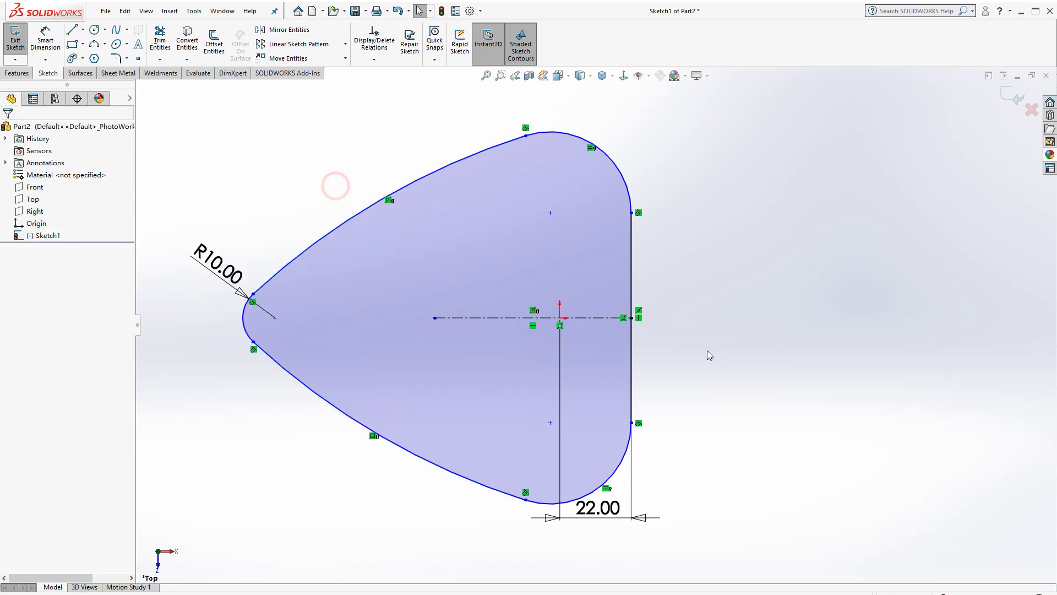
Dimension the radius of the upper corner arc beside the vertical line as 6 mm.
click(42, 48)
click(614, 162)
click(665, 137)
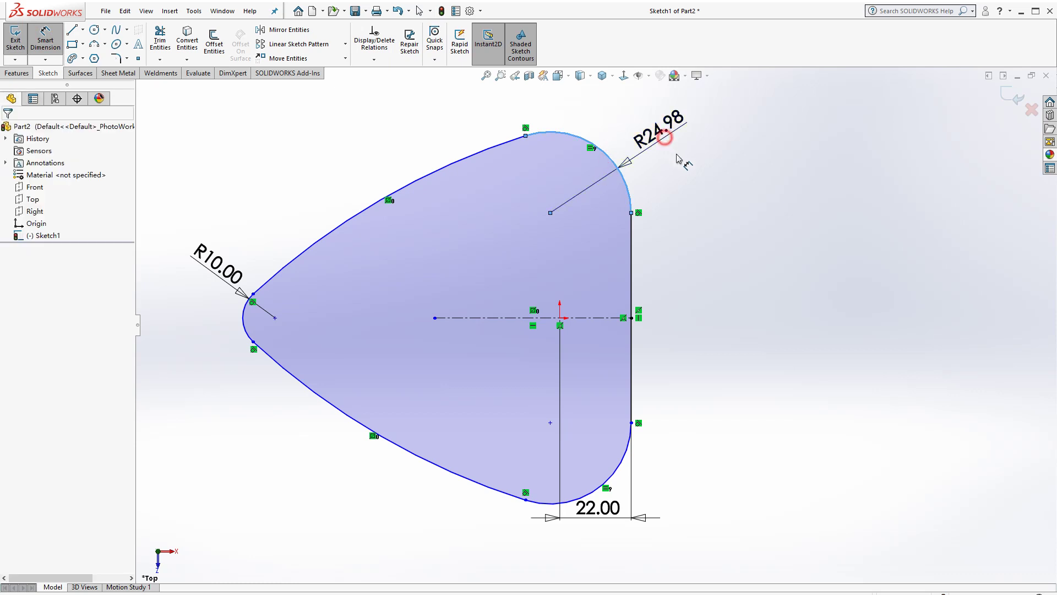
text(6)
key(Return)
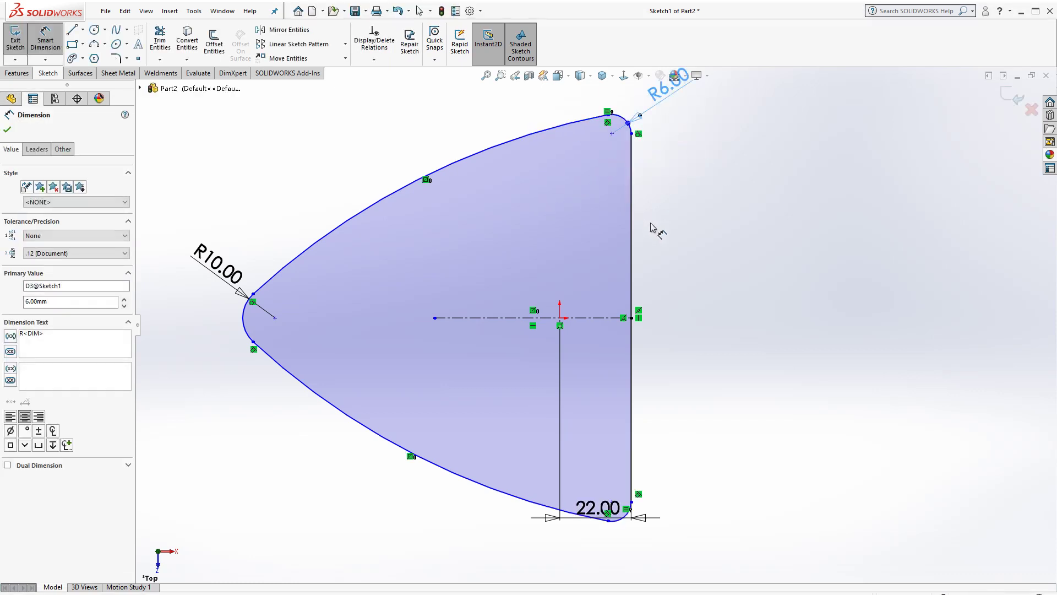
key(Escape)
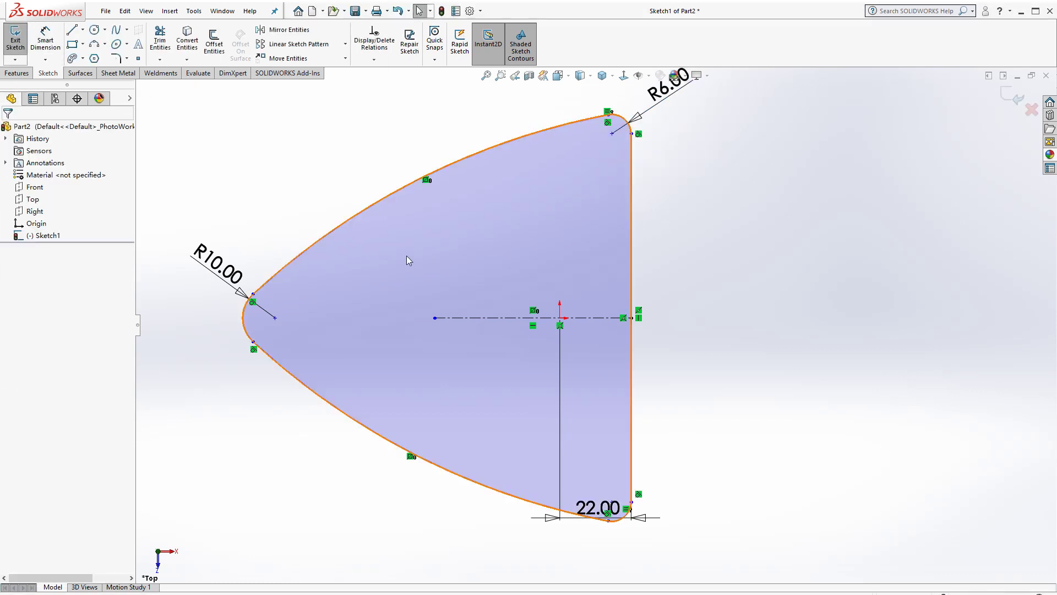
Draw two centerlines joining the endpoints of the upper side arc and of the lower side arc.
click(84, 31)
click(95, 57)
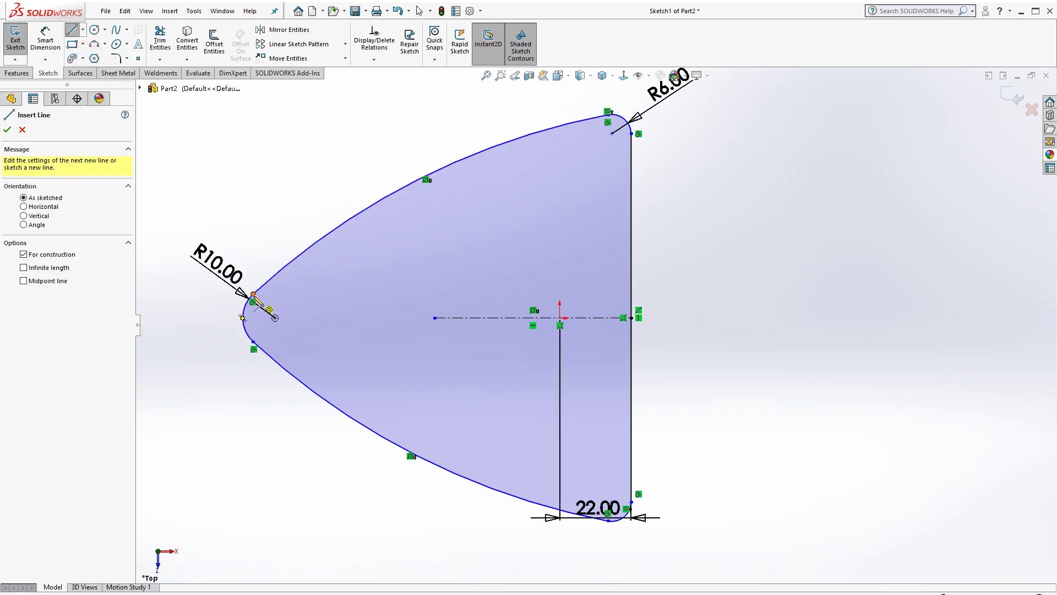
click(253, 295)
click(608, 117)
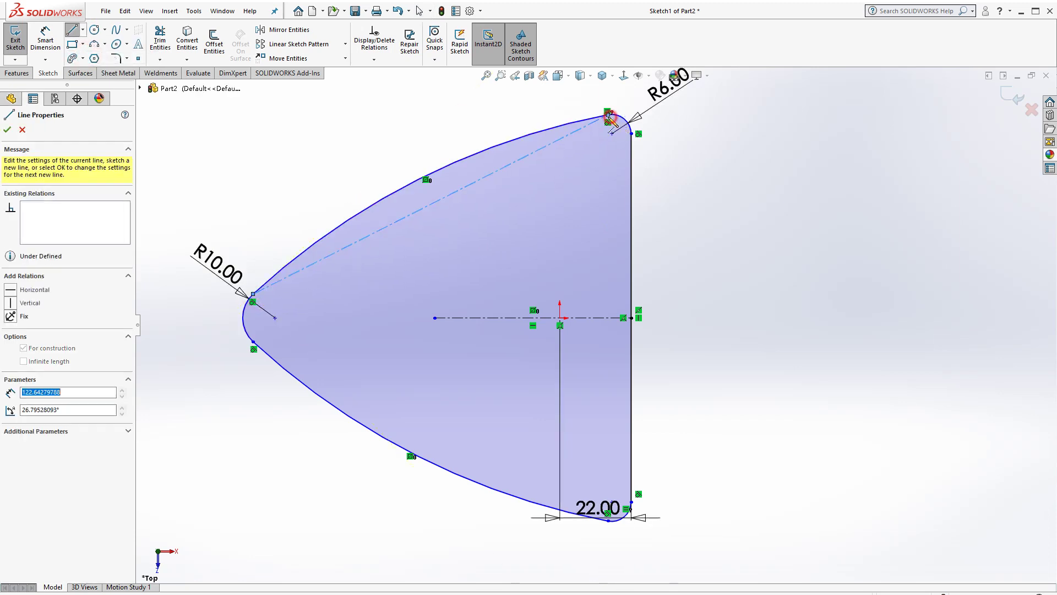
click(254, 342)
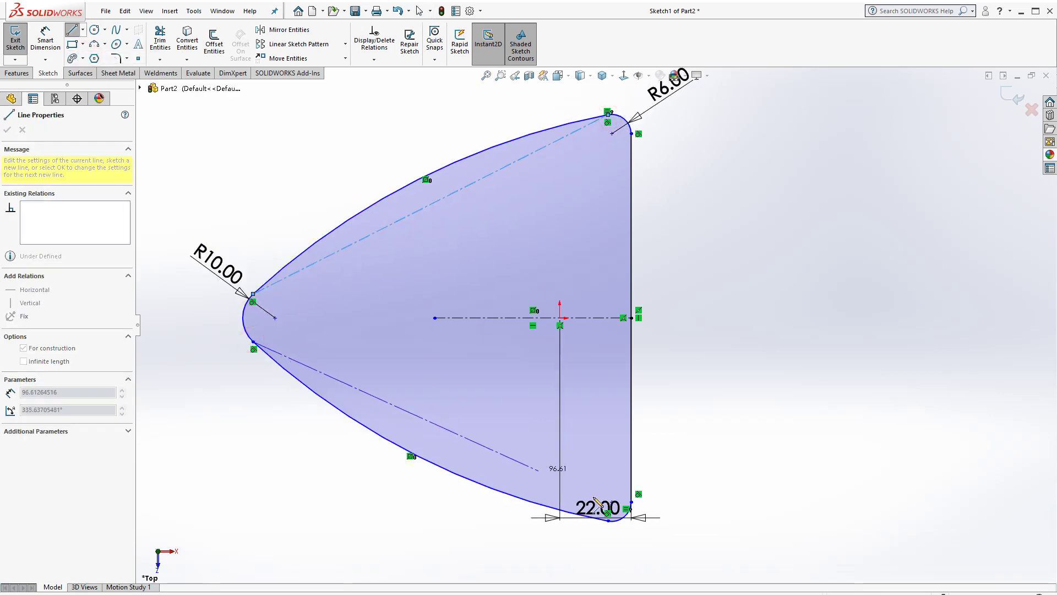
click(609, 520)
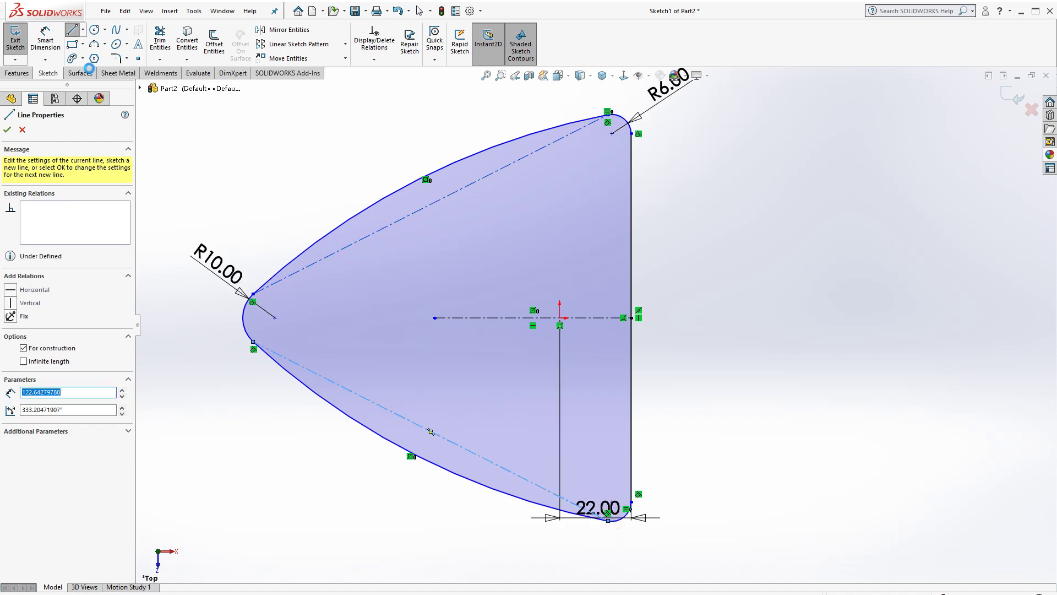
Dimension the angle between the two slanted centerlines as 32 degrees.
key(d)
click(345, 251)
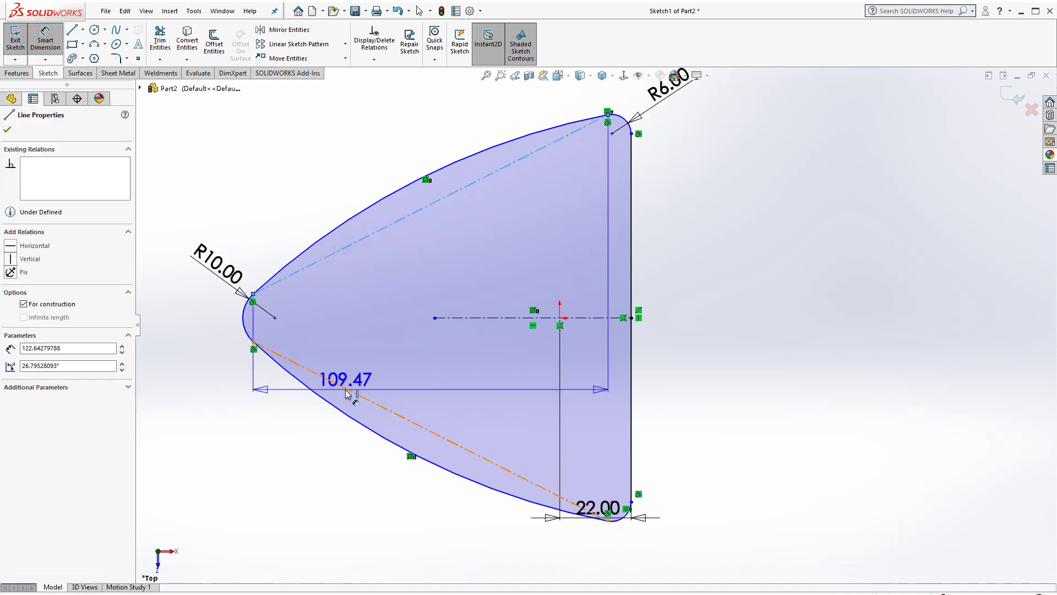
click(377, 402)
click(412, 316)
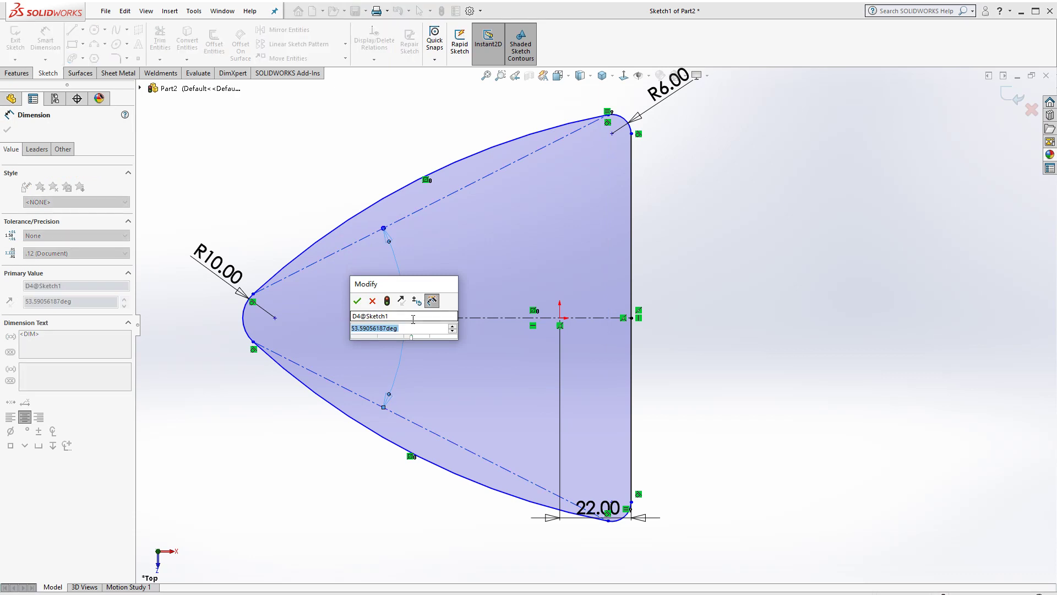
text(32)
key(Return)
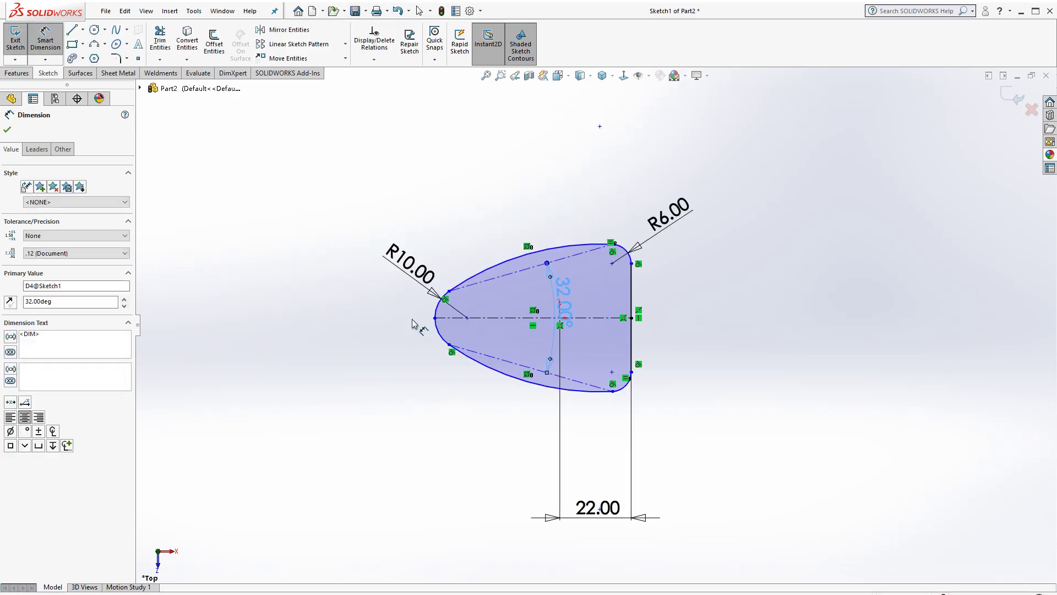
Dimension the upper side arc's radius as 120 mm.
scroll(622, 296, down, 3)
click(402, 240)
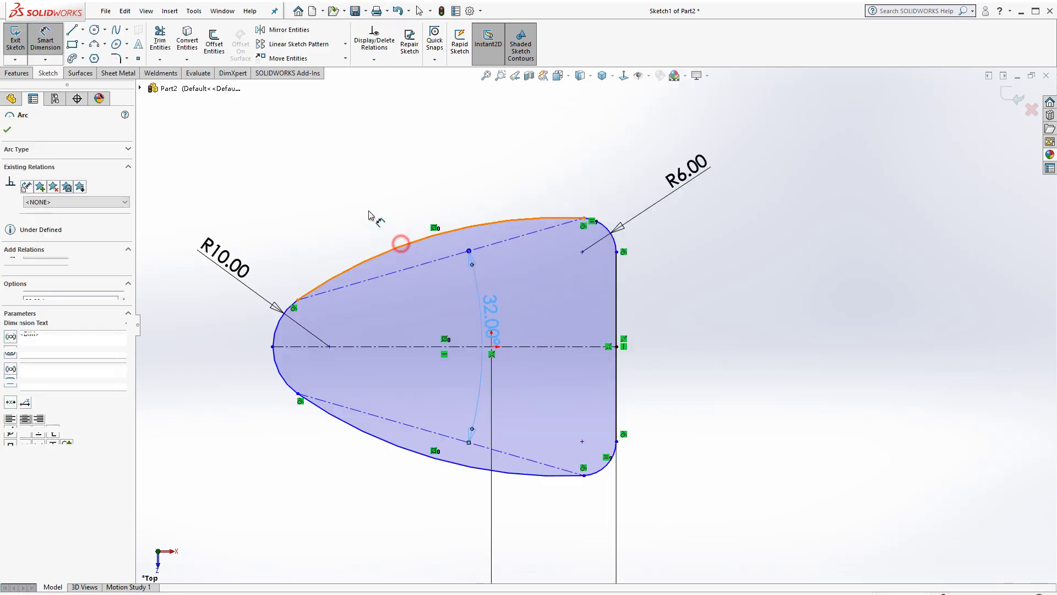
click(354, 201)
text(120)
key(Return)
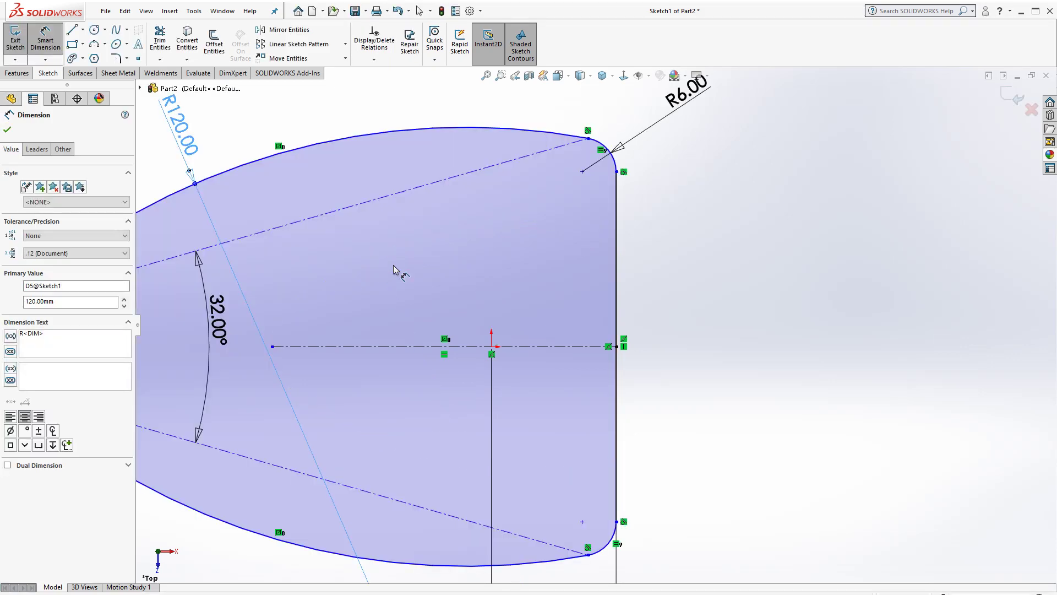
scroll(467, 296, up, 2)
key(Escape)
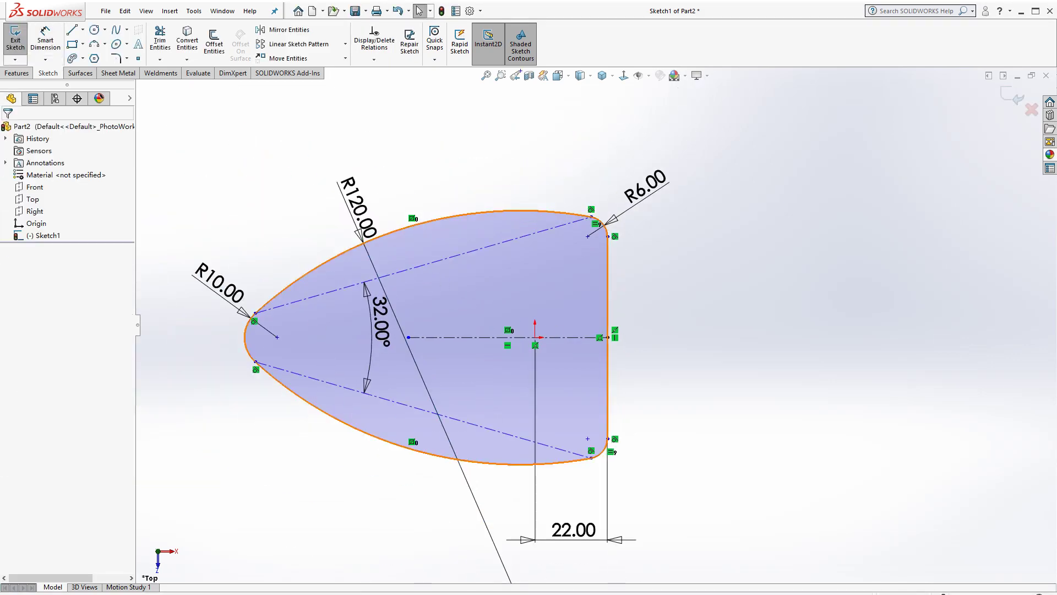
Dimension the profile's overall length from the vertical line to the outermost edge of the left end arc as 72 mm.
click(45, 40)
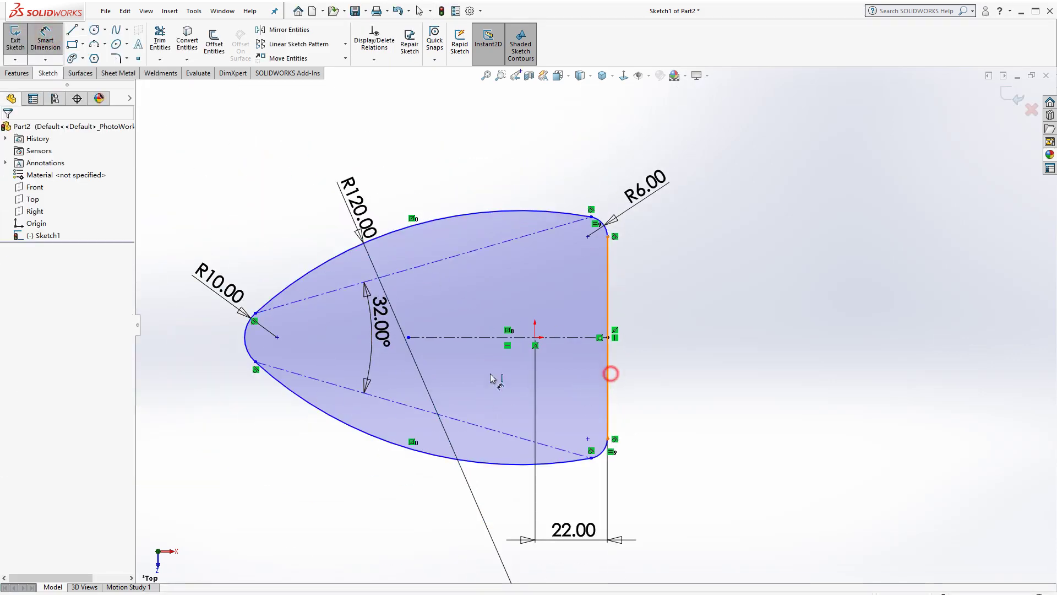
click(608, 374)
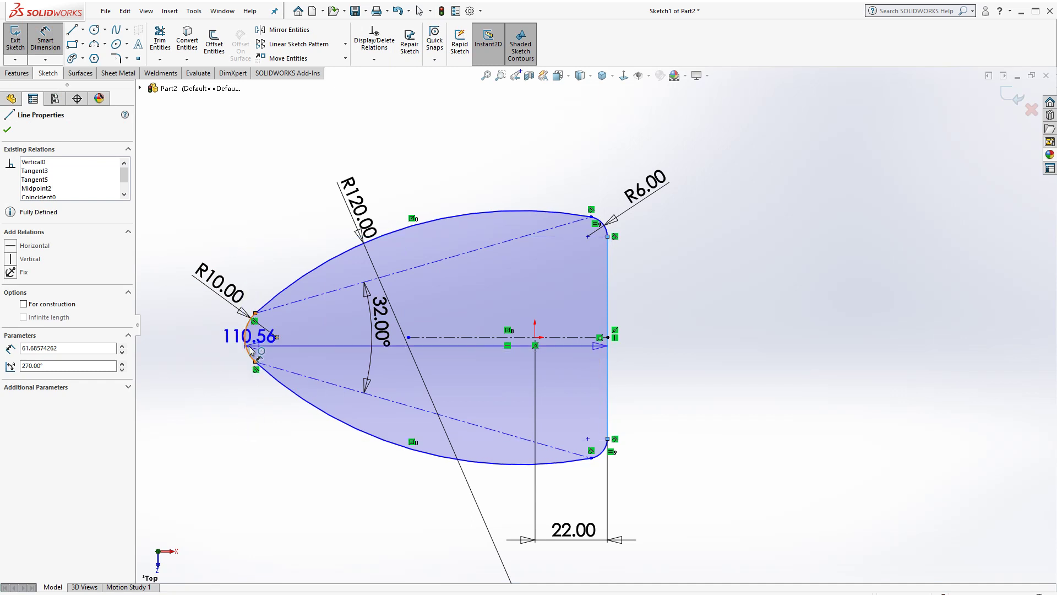
click(248, 346)
click(411, 561)
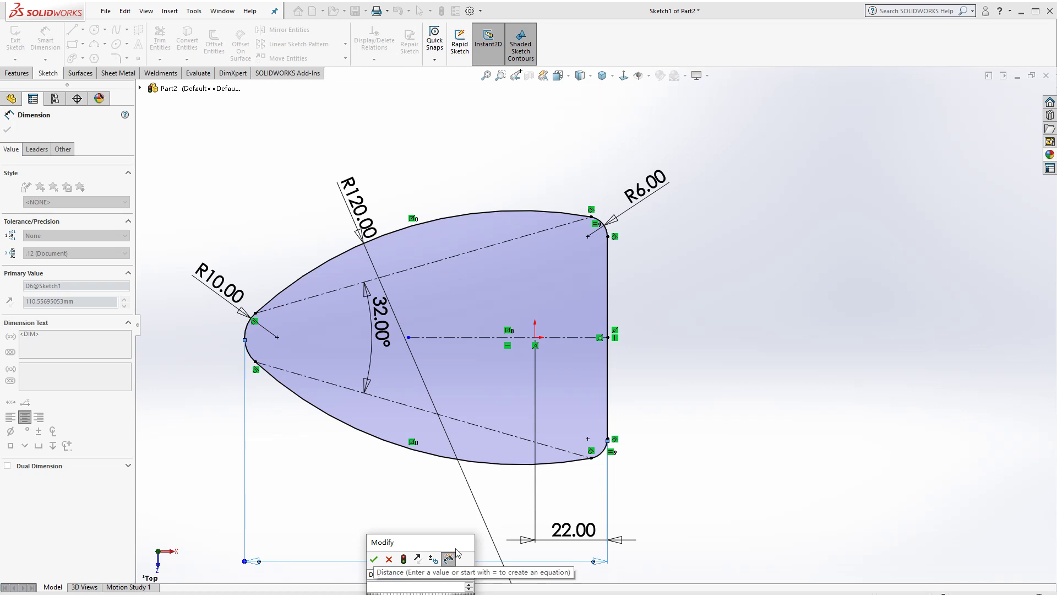
text(72)
key(Return)
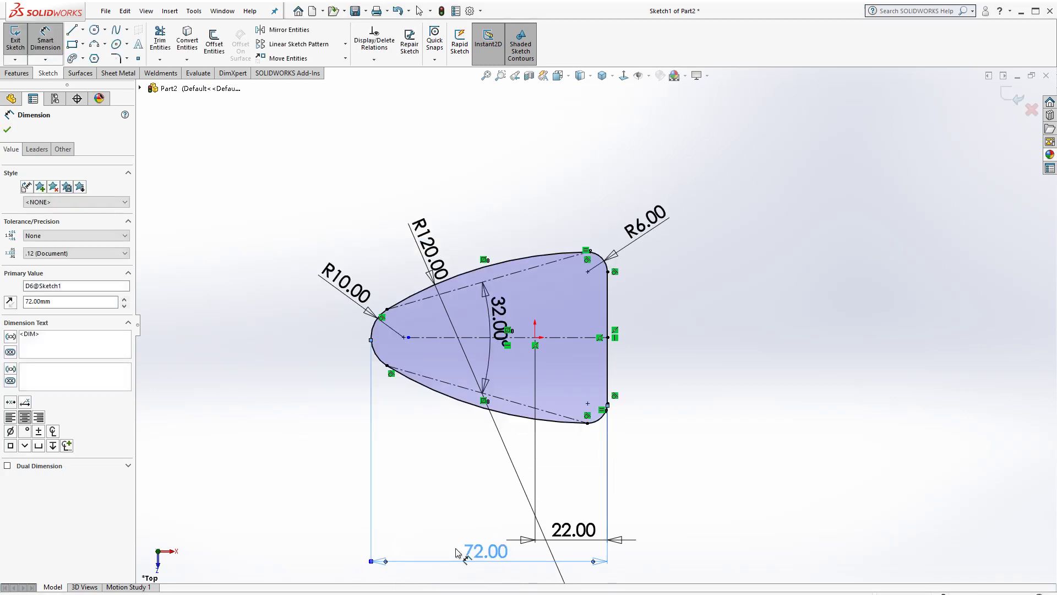
scroll(487, 416, down, 3)
key(Escape)
scroll(532, 445, up, 2)
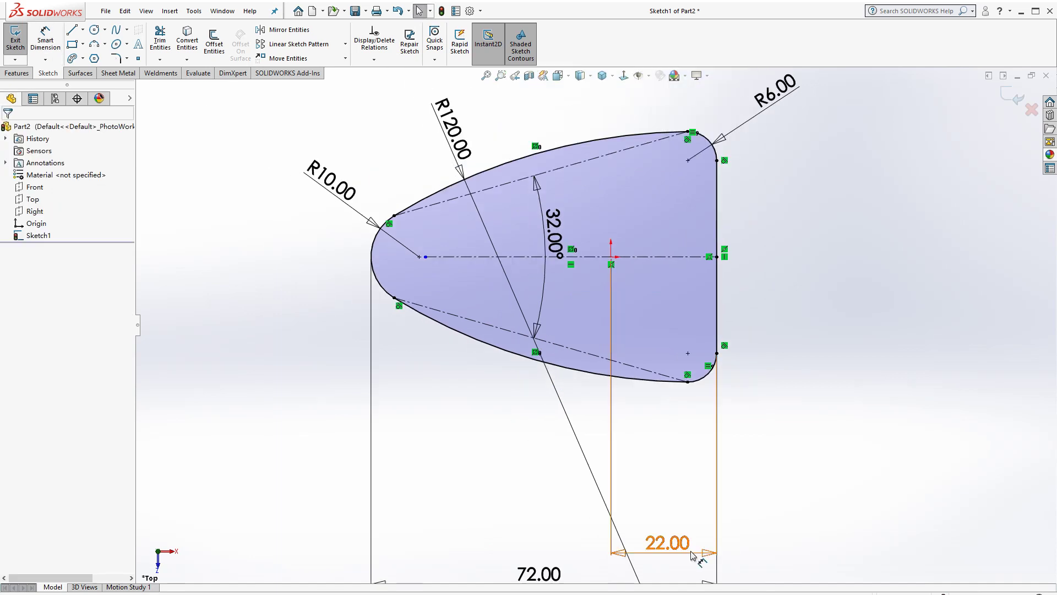
Move the 22 mm and 72 mm dimensions closer to the underside of the profile.
drag(679, 547, 669, 445)
drag(539, 573, 542, 477)
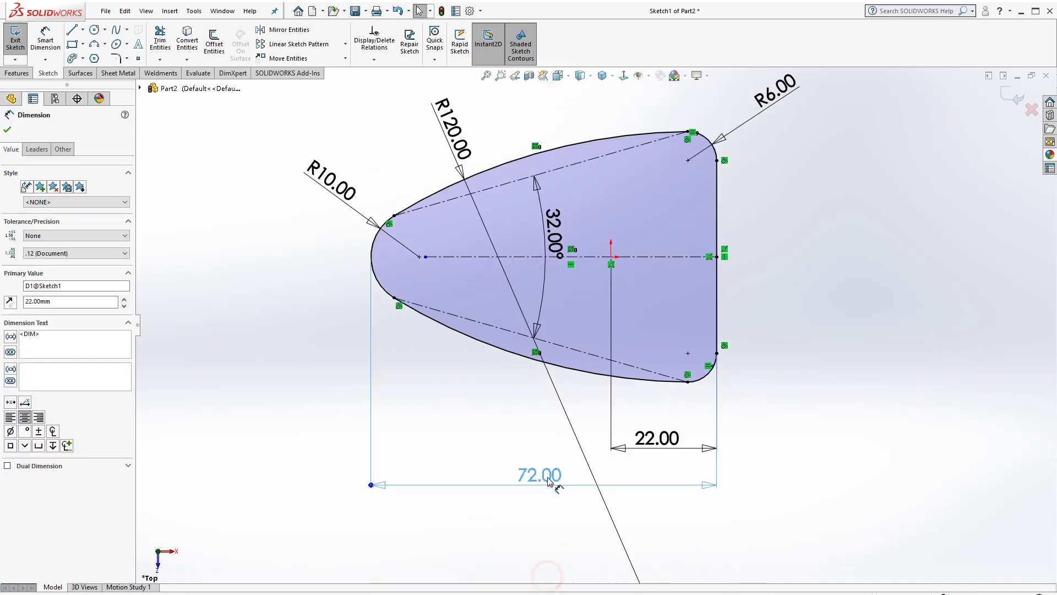
scroll(594, 289, up, 2)
scroll(592, 252, down, 2)
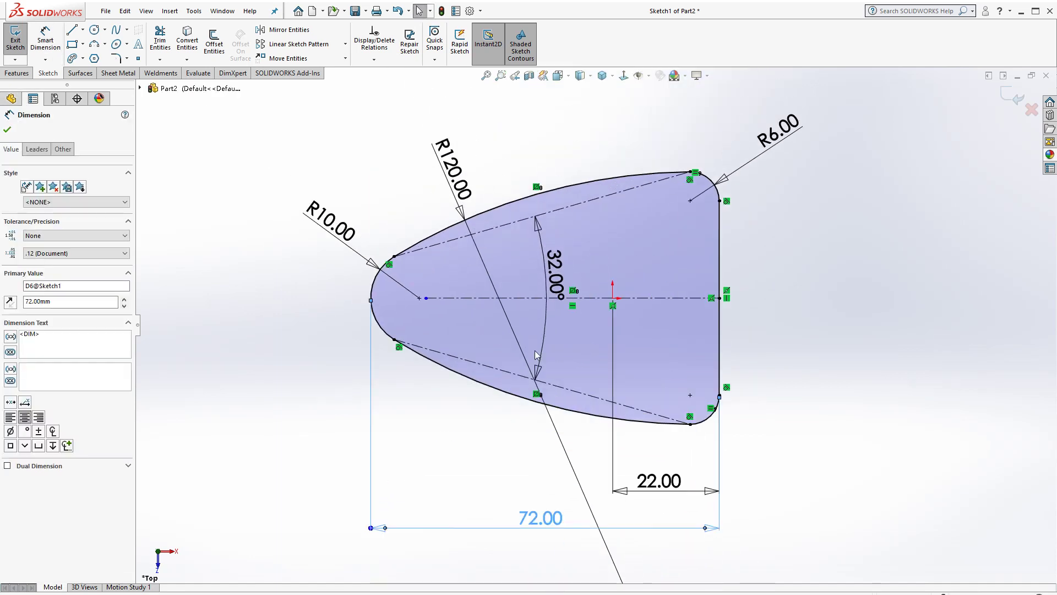
key(Escape)
Extrude the profile sketch mid-plane to a depth of 3 mm.
click(17, 73)
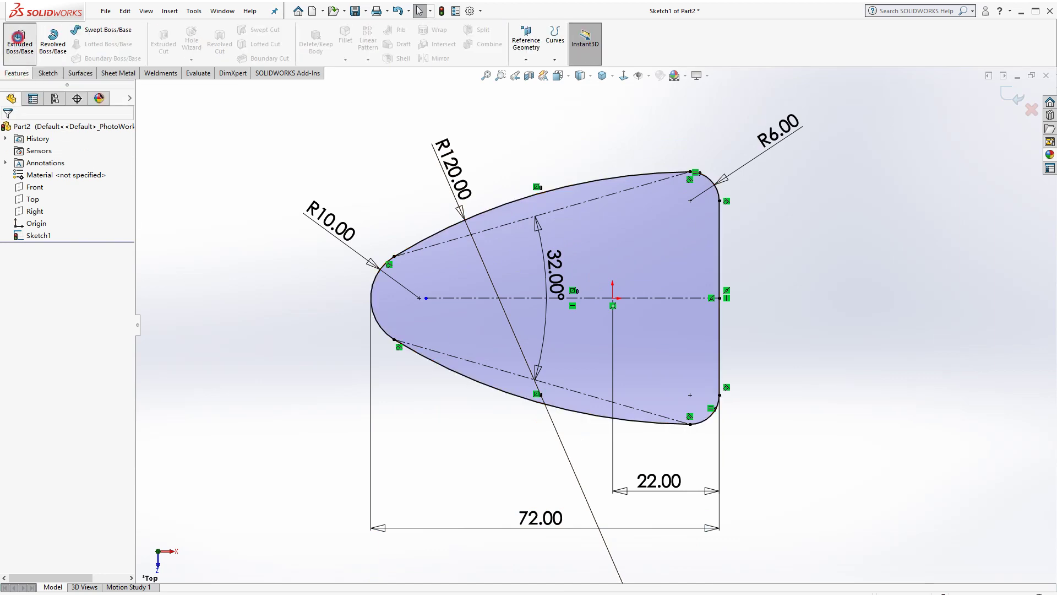
click(18, 36)
click(57, 235)
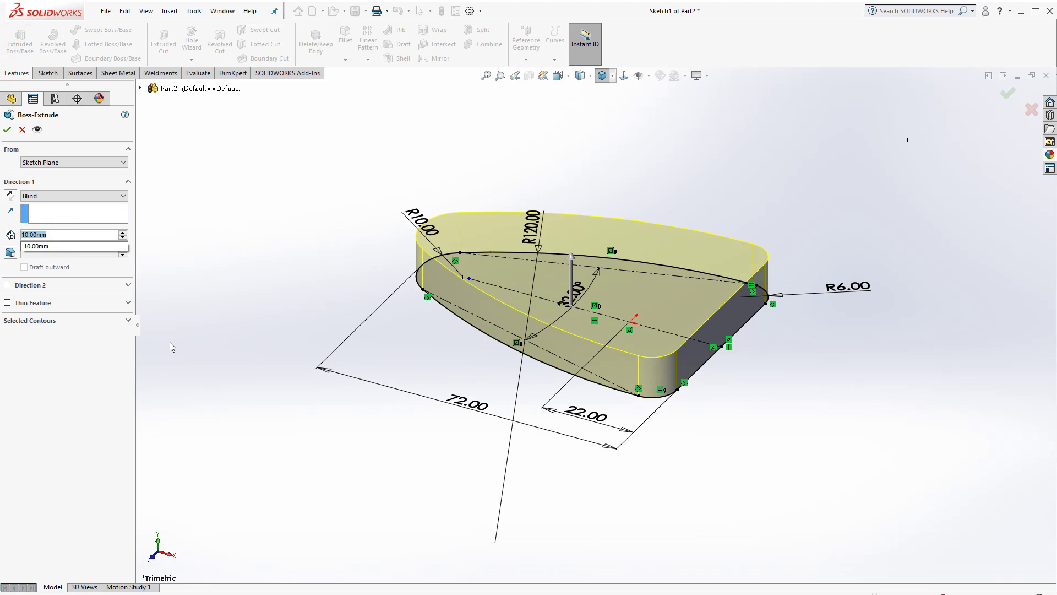
click(95, 196)
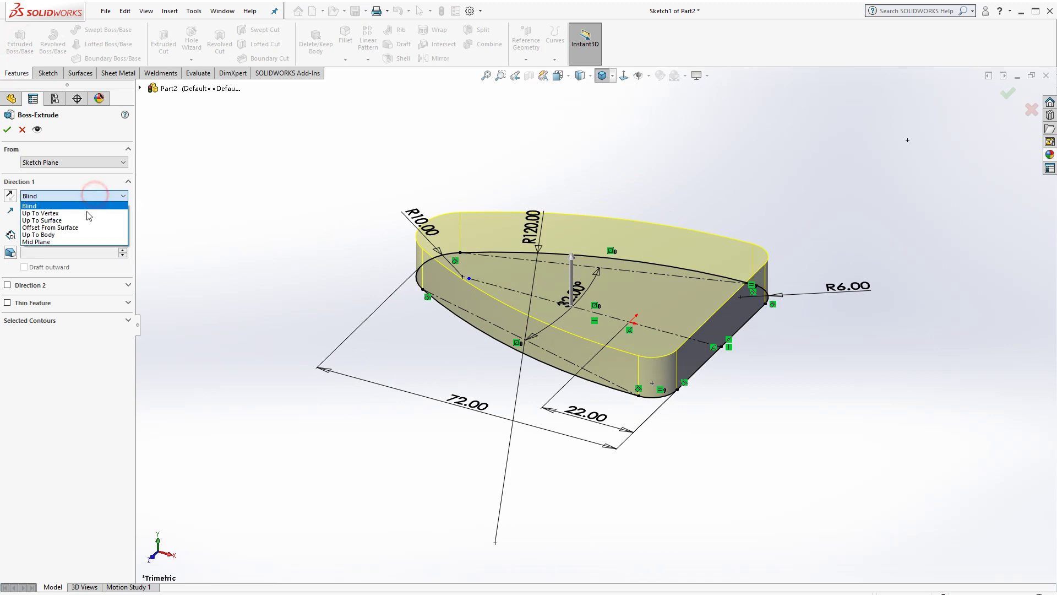
click(35, 242)
click(50, 236)
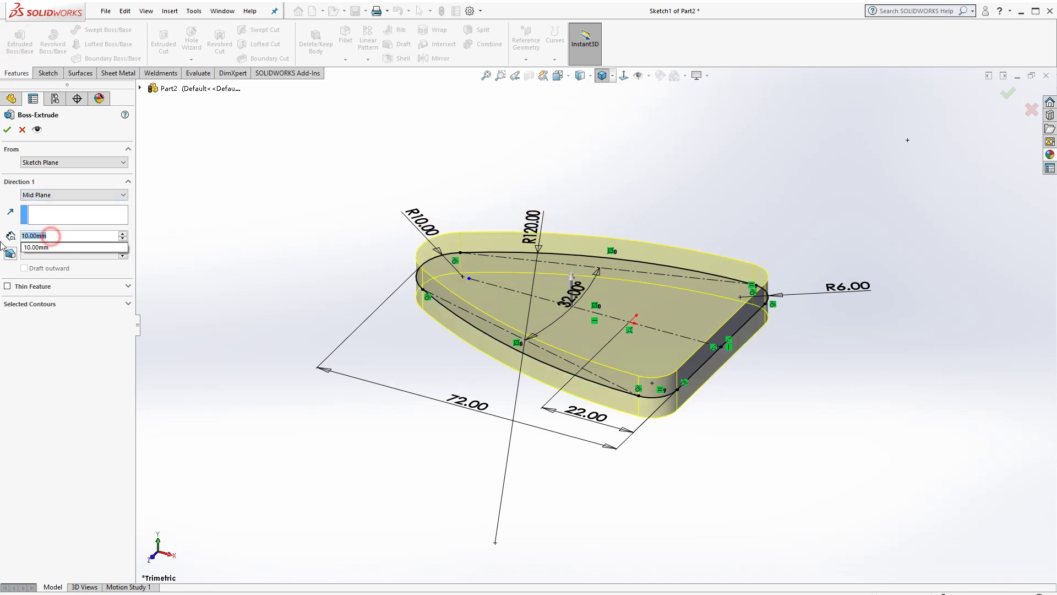
text(3)
key(Return)
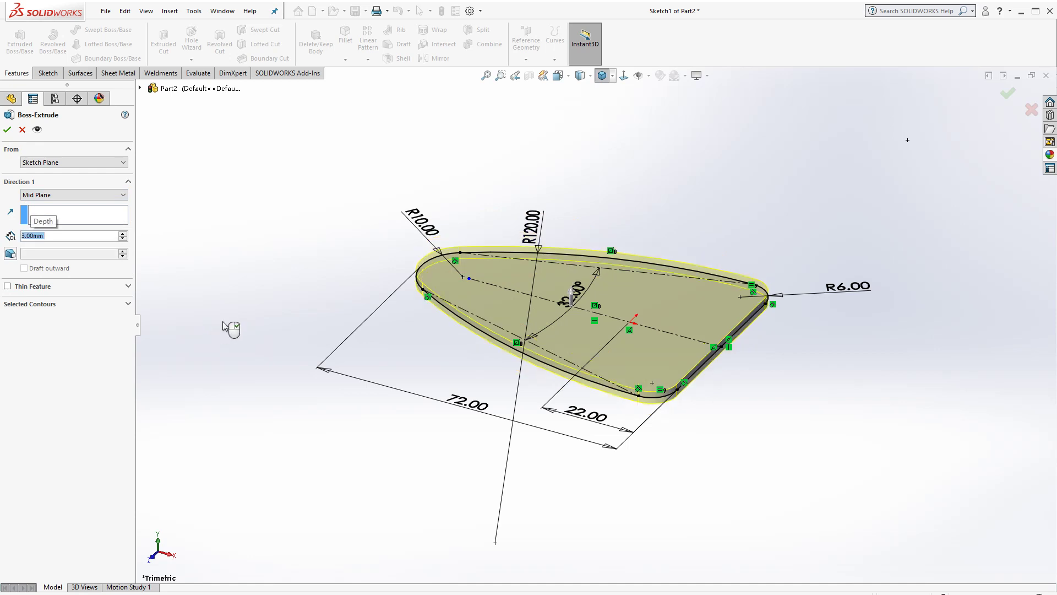
click(6, 130)
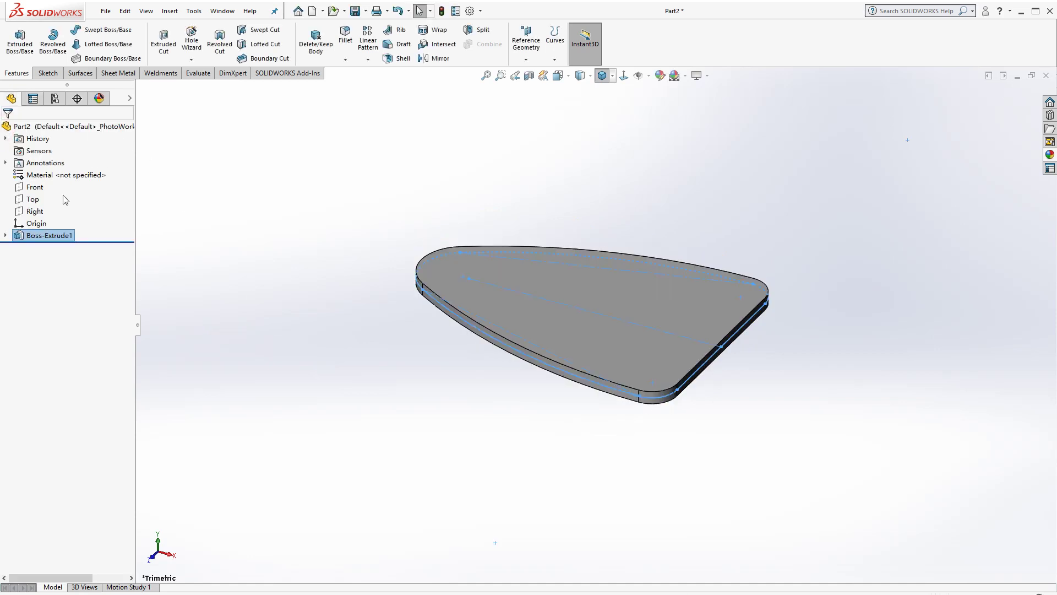
click(349, 309)
Add a full round fillet around the plate's edge, with the upper and lower faces as side faces and the edge face as centre.
click(345, 43)
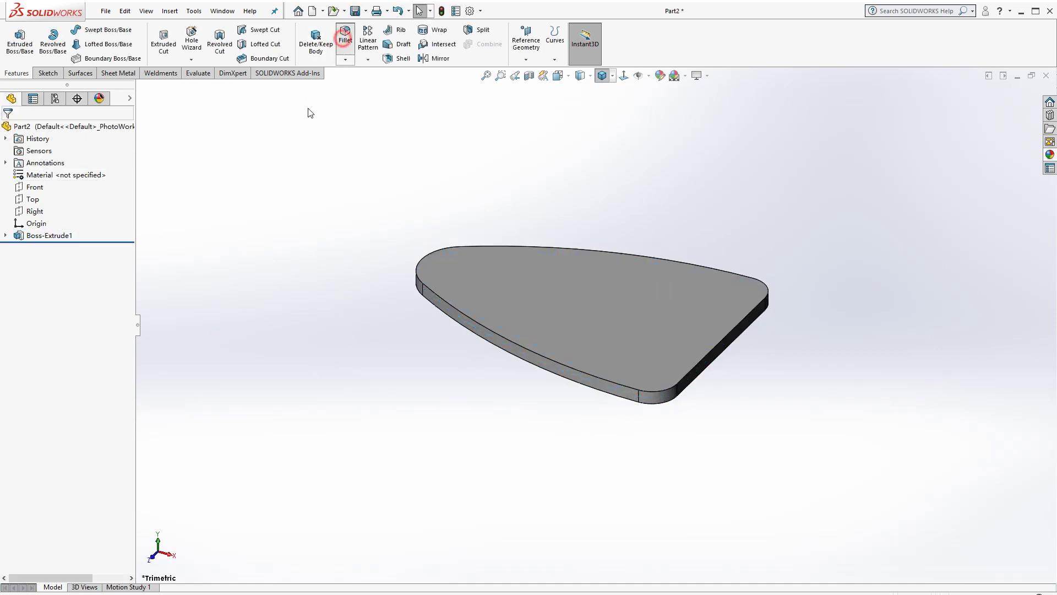
click(550, 305)
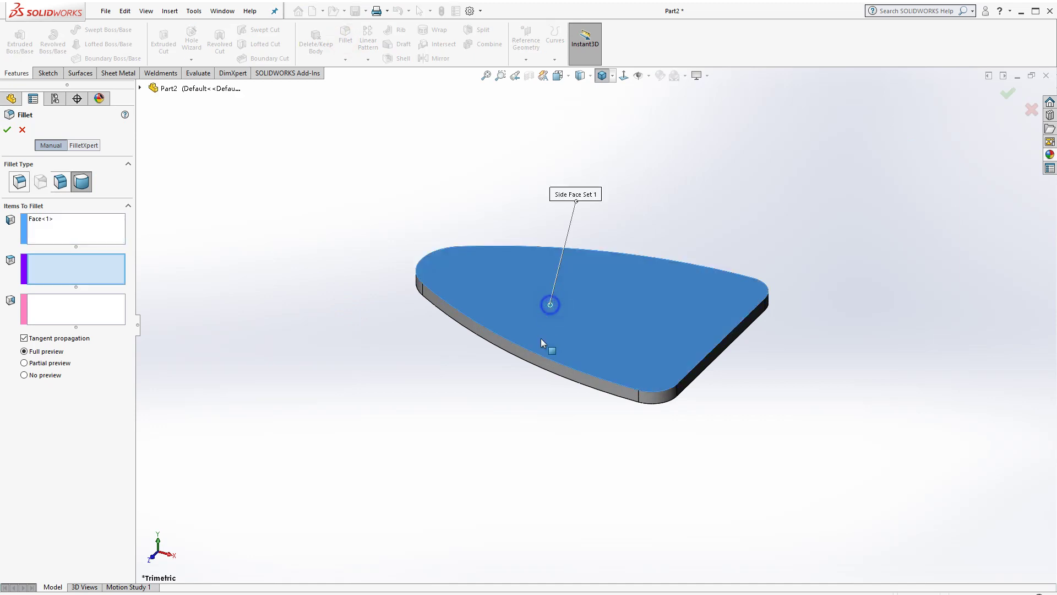
click(534, 359)
middle_drag(516, 376, 550, 312)
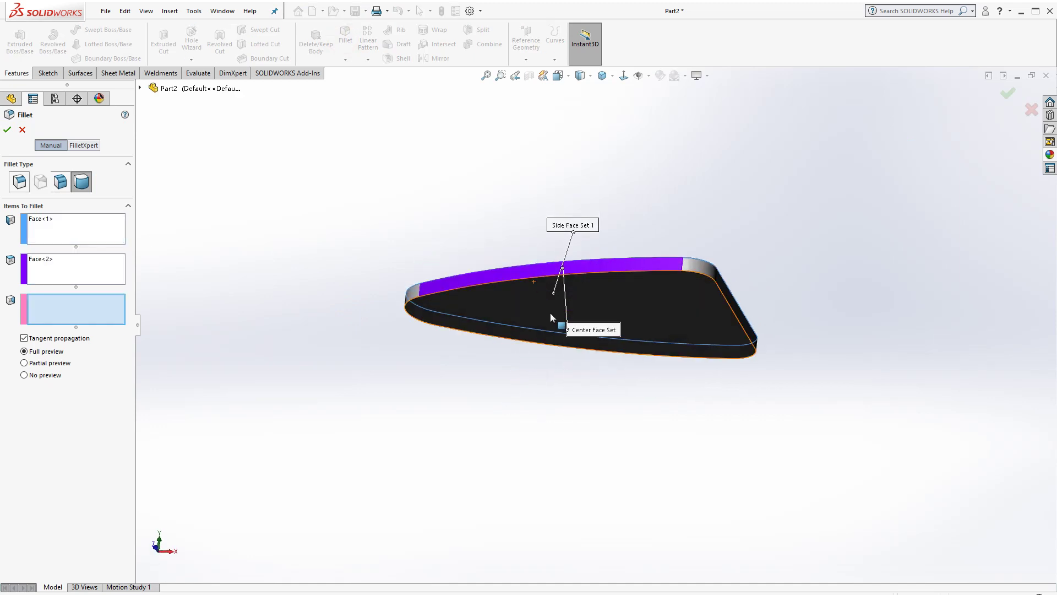
click(549, 312)
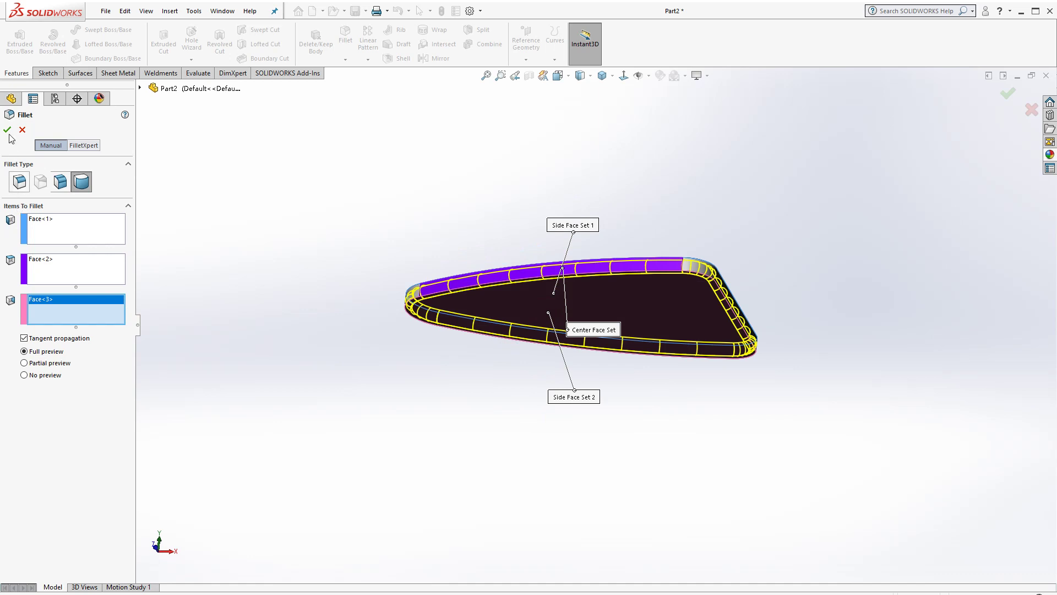
Sketch three circles of about 4 to 5 mm diameter on the plate's upper face, concentric with the narrow end arc and the two corner arcs.
middle_drag(347, 217, 413, 354)
click(538, 307)
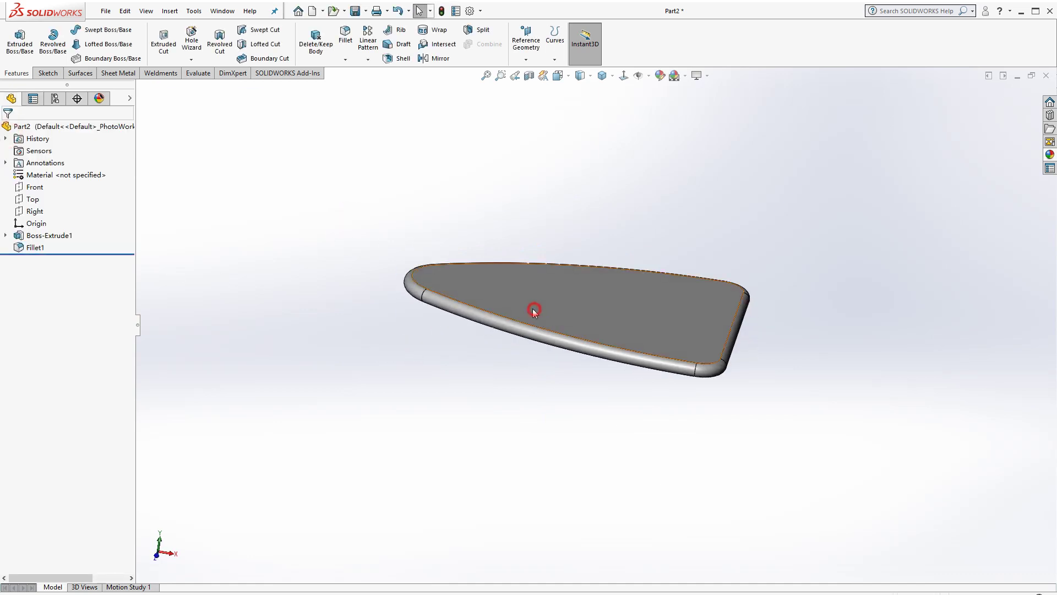
click(624, 76)
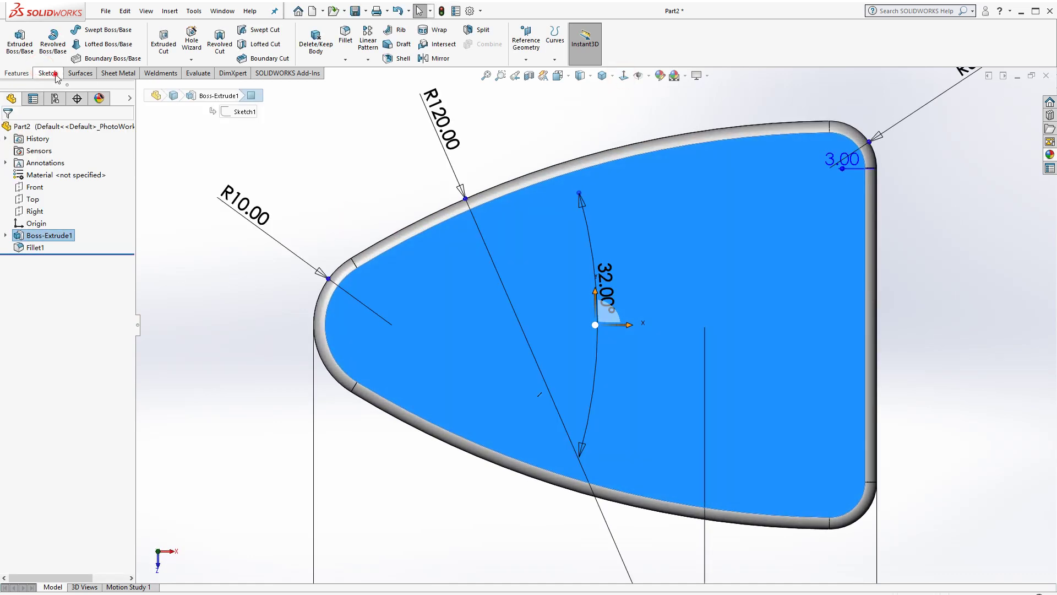
click(56, 76)
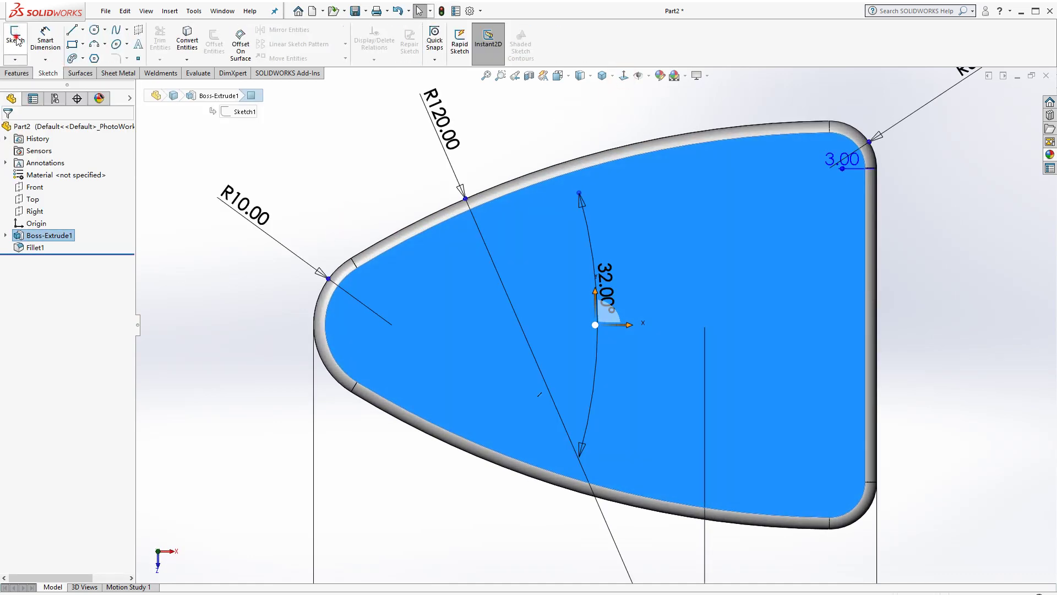
click(94, 30)
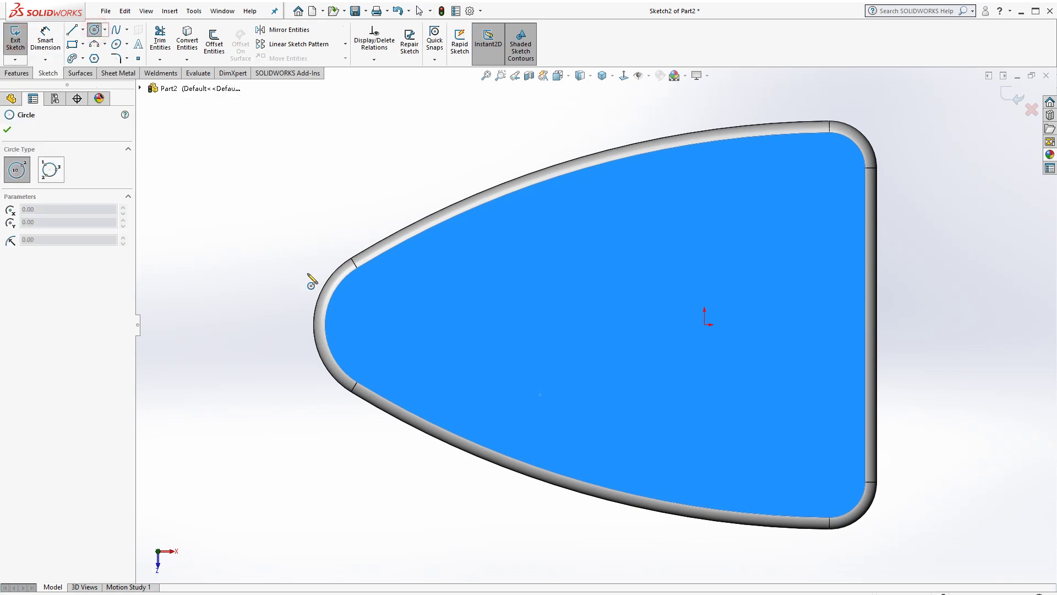
click(392, 325)
click(401, 336)
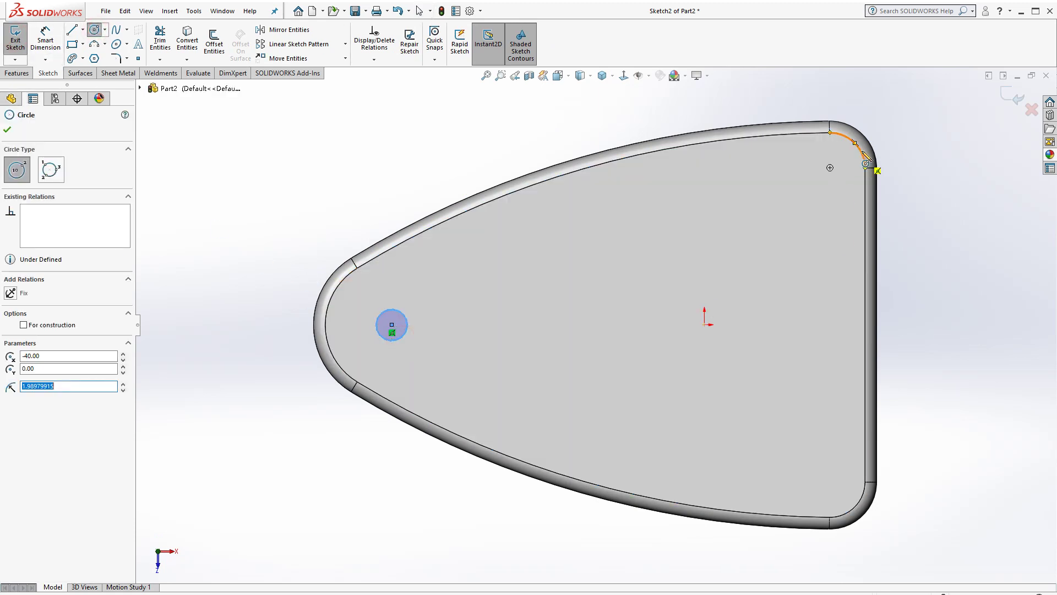
click(830, 168)
click(842, 180)
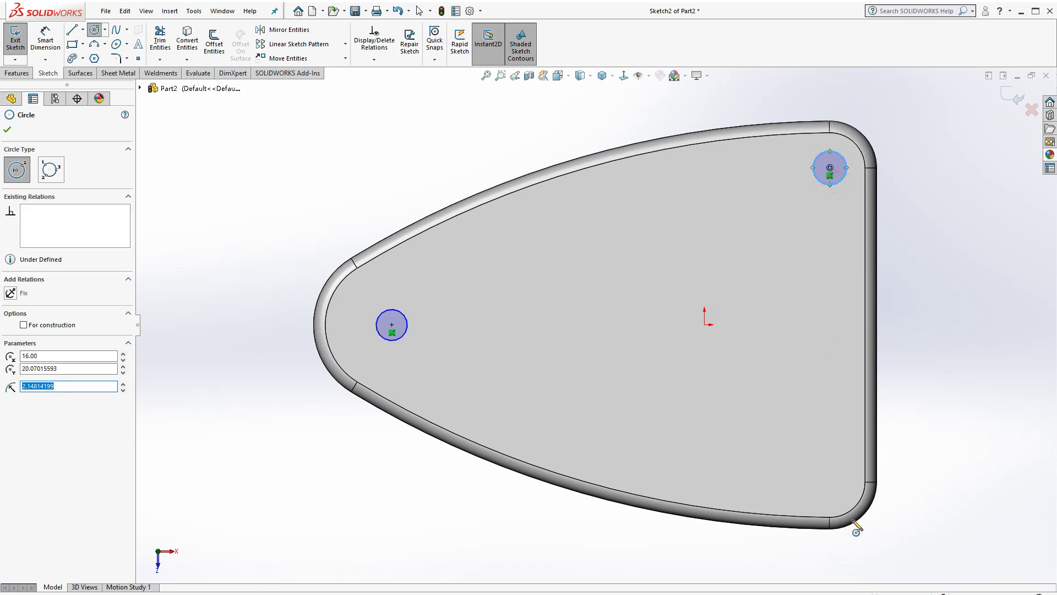
click(830, 482)
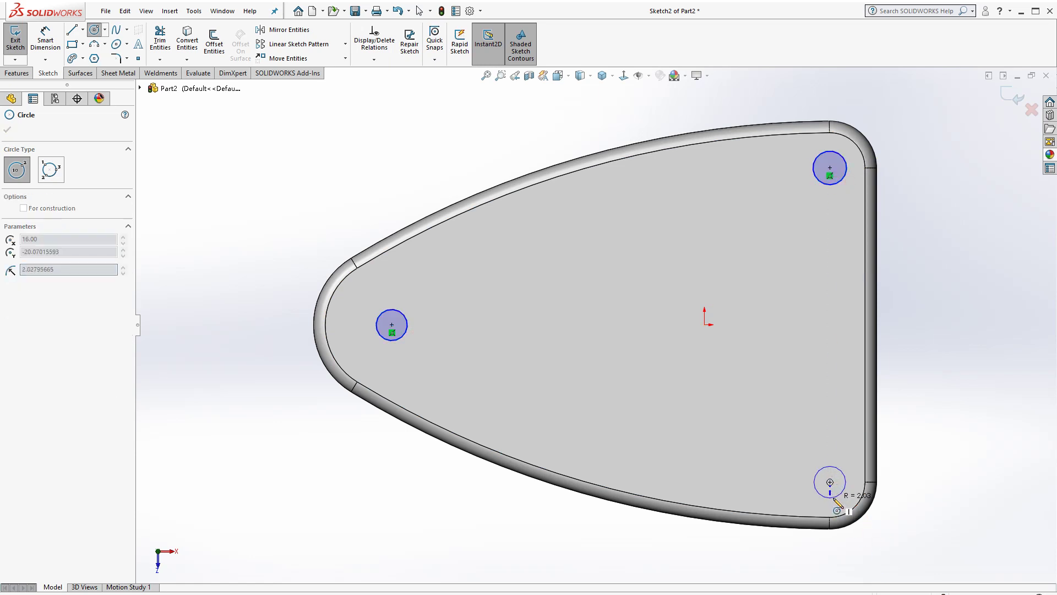
click(840, 504)
key(Escape)
Dimension the diameter of the circle at the plate's narrow end as 5 mm.
click(45, 39)
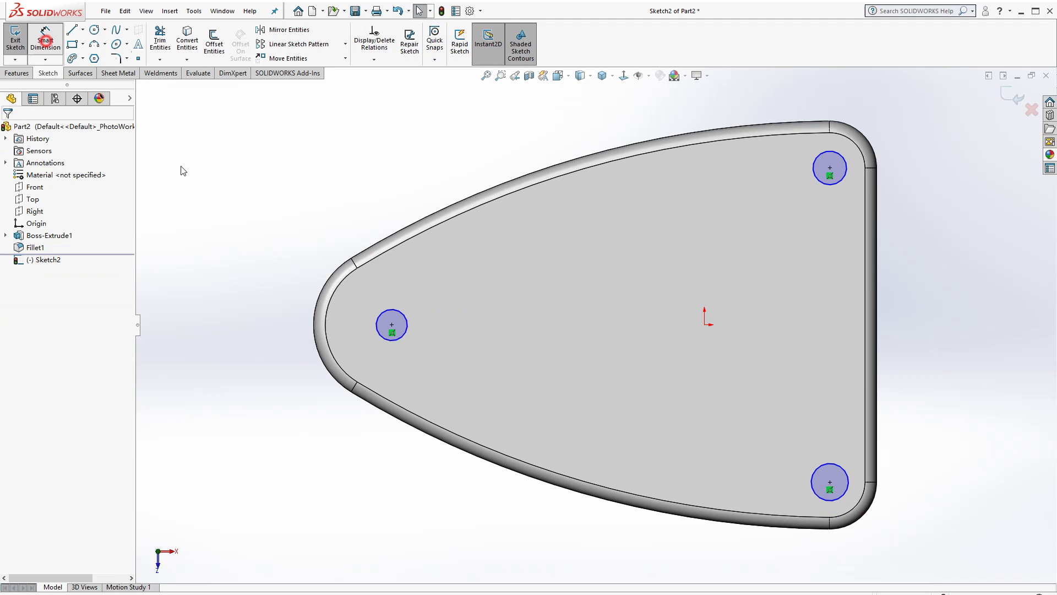
click(401, 318)
click(427, 300)
text(5)
key(Return)
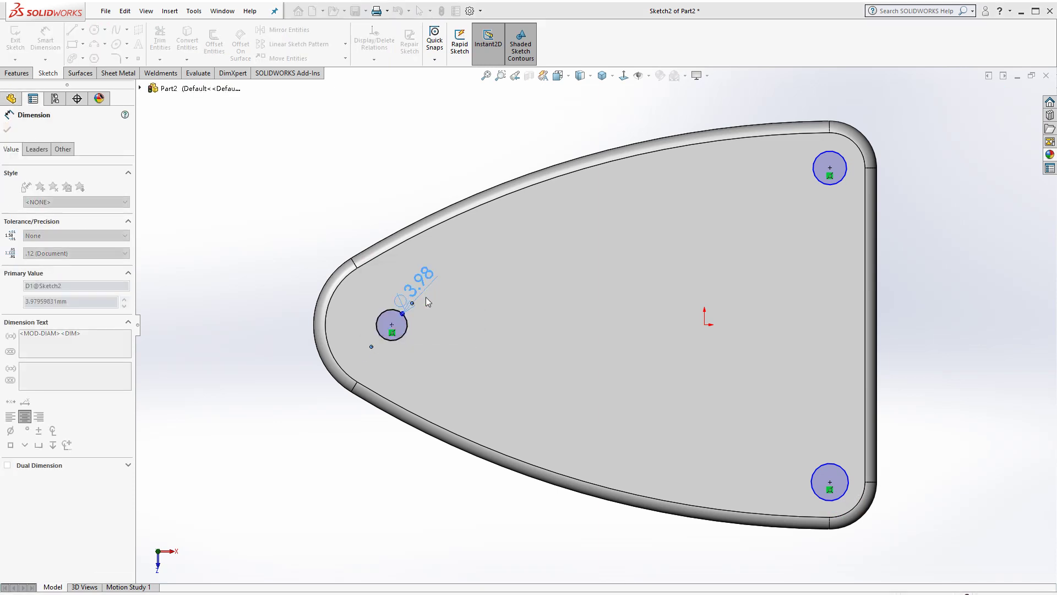
key(Escape)
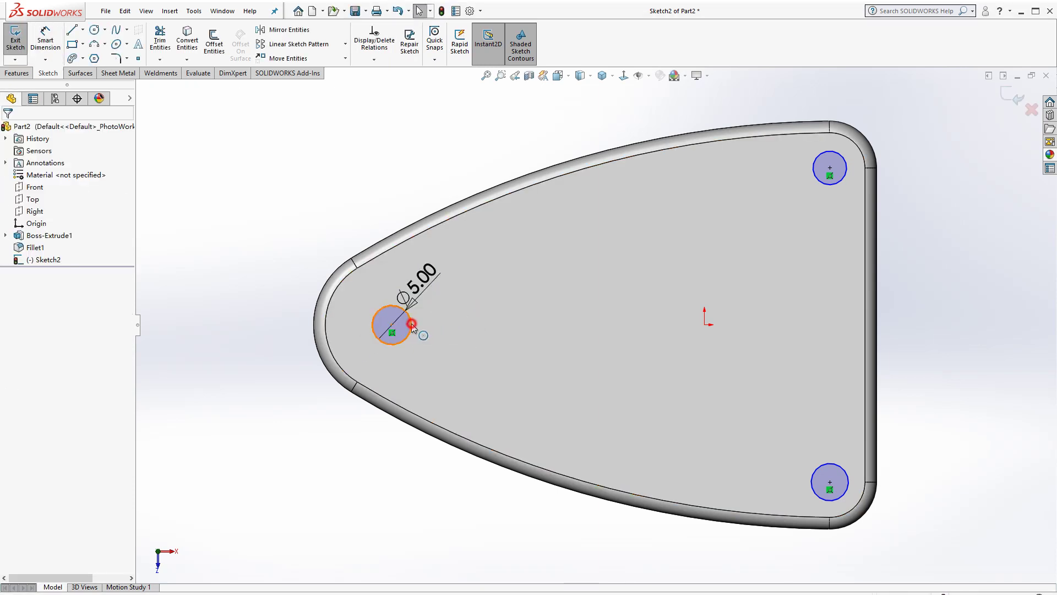
click(410, 323)
ctrl+click(819, 182)
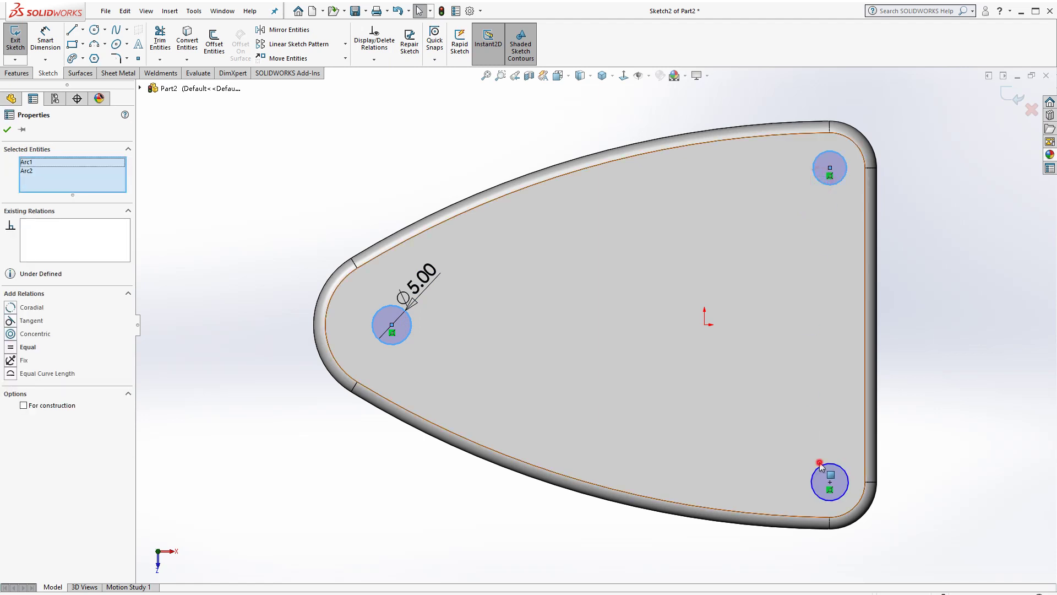
ctrl+click(820, 460)
click(979, 368)
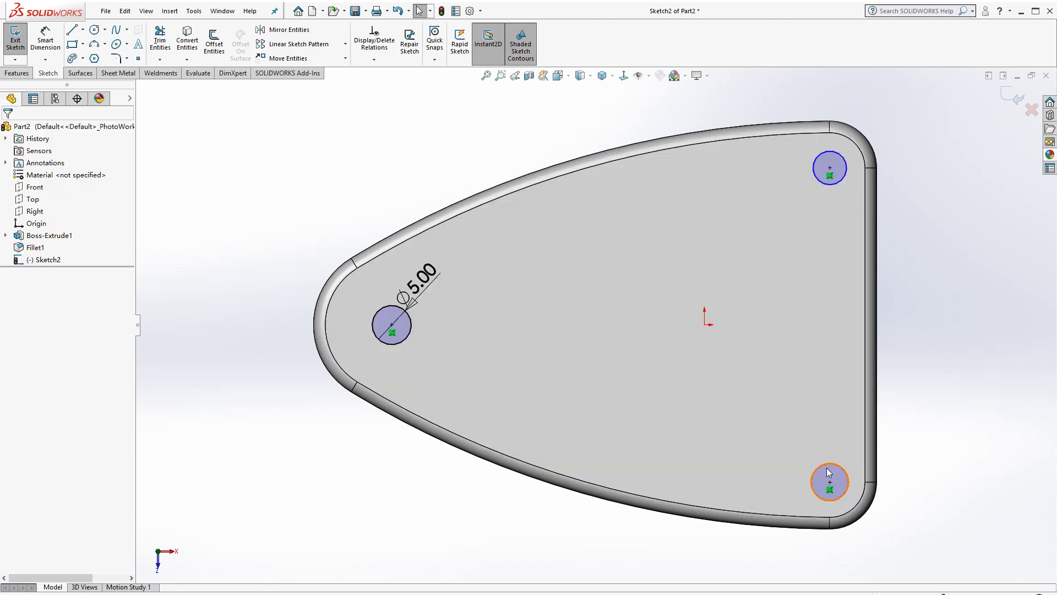
Add an Equal relation between the two corner circles and the 5 mm circle at the narrow end.
click(829, 472)
ctrl+click(825, 167)
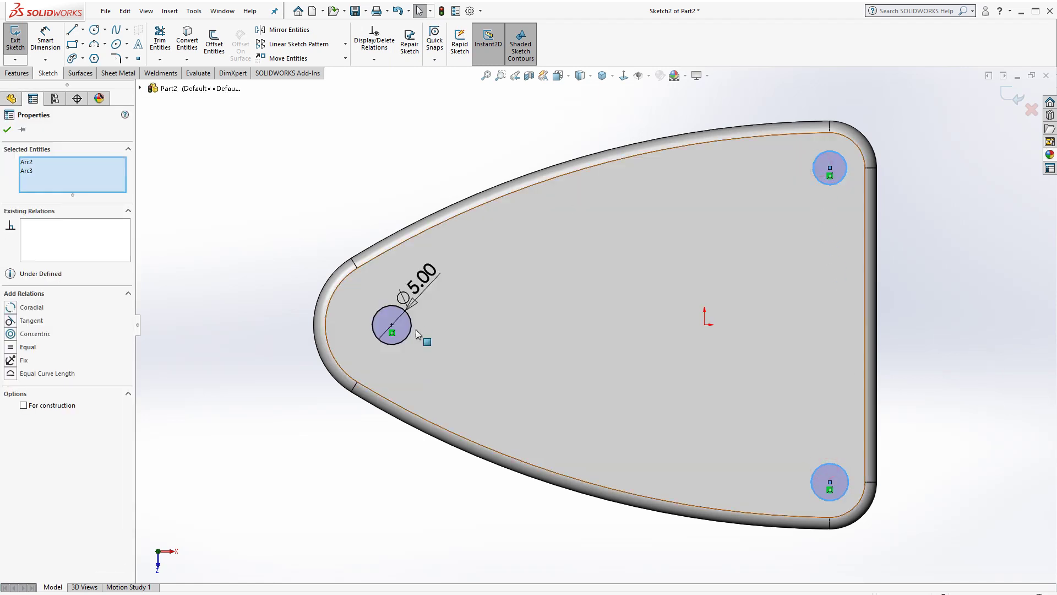
ctrl+click(402, 323)
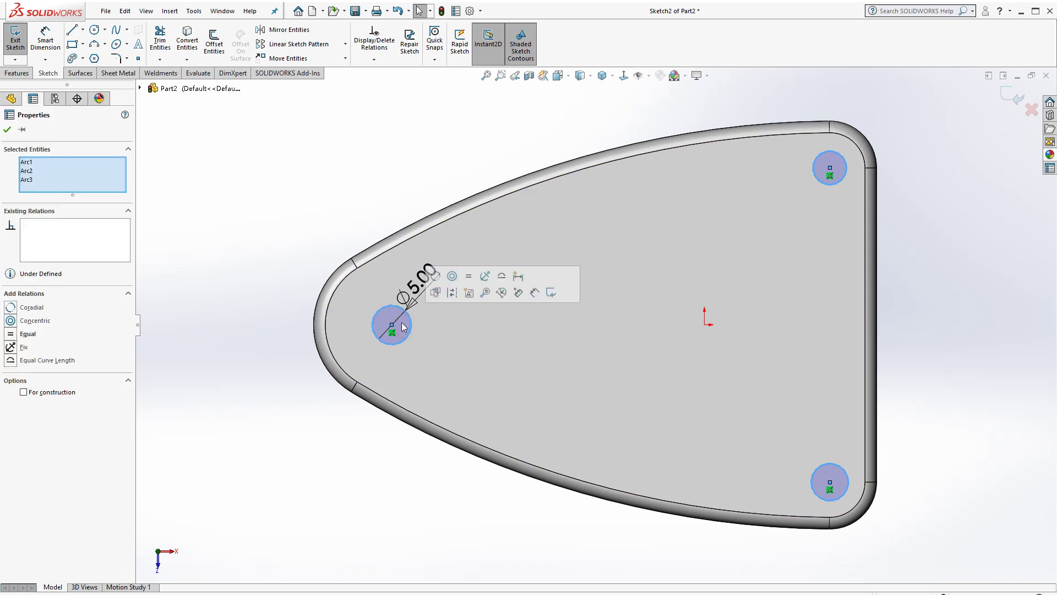
click(11, 334)
click(354, 193)
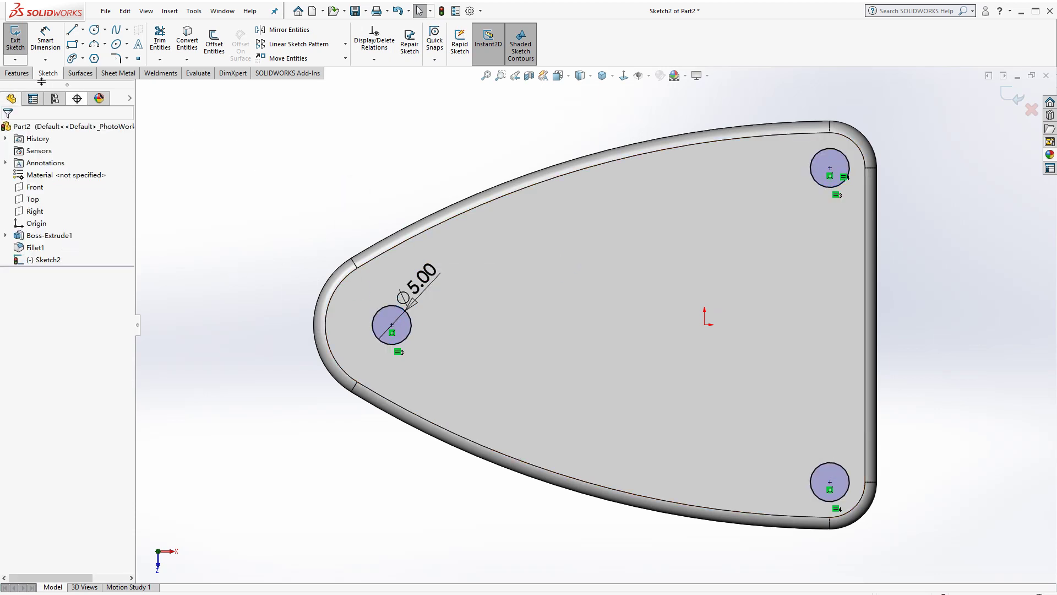
Cut the three circles through the plate with an extruded cut set to Through All.
click(17, 74)
click(165, 40)
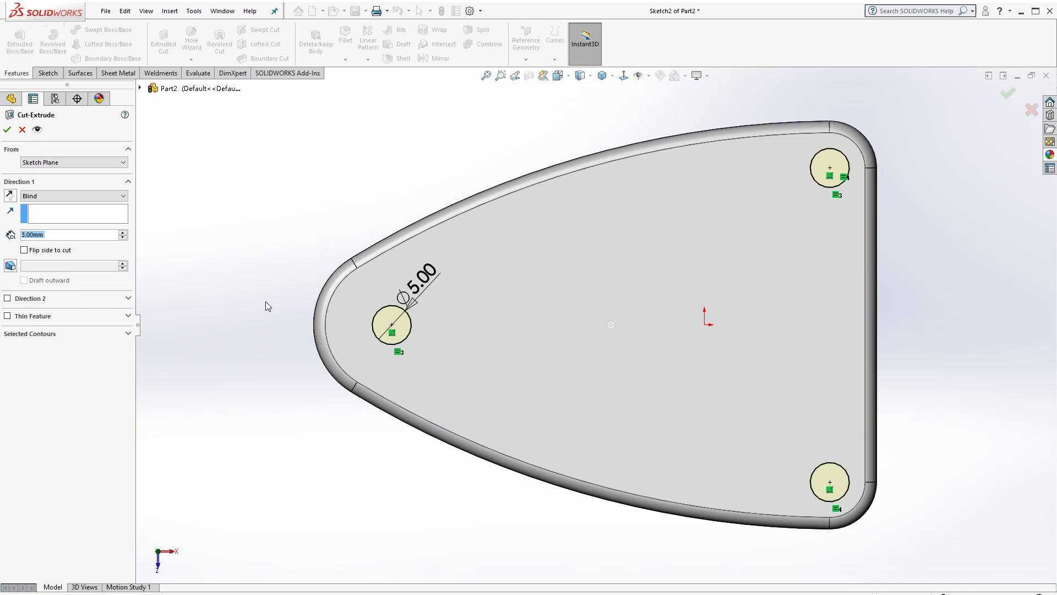
click(67, 196)
click(63, 214)
middle_drag(317, 336, 327, 355)
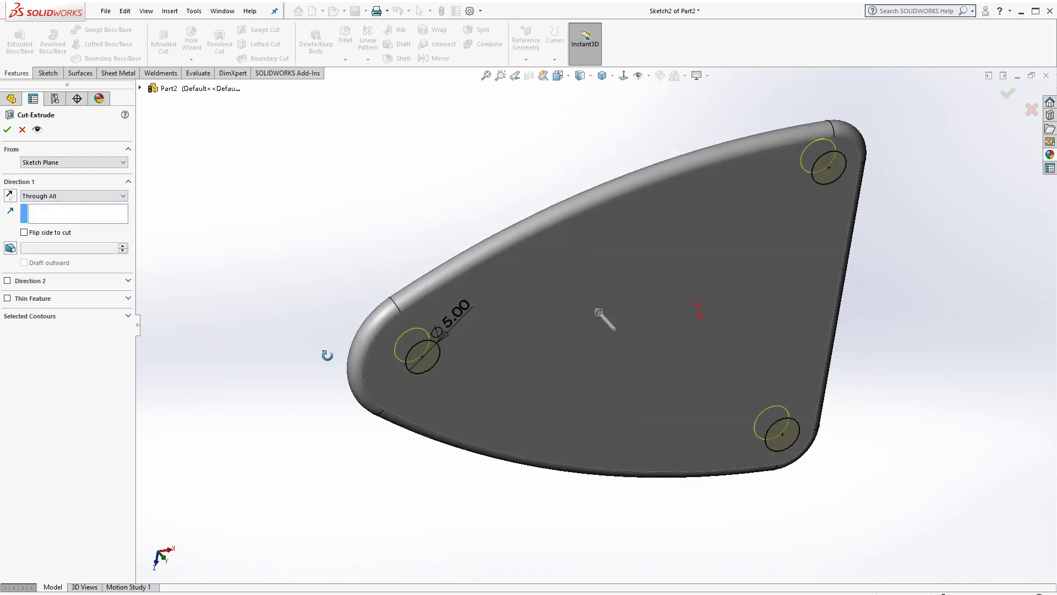
click(7, 131)
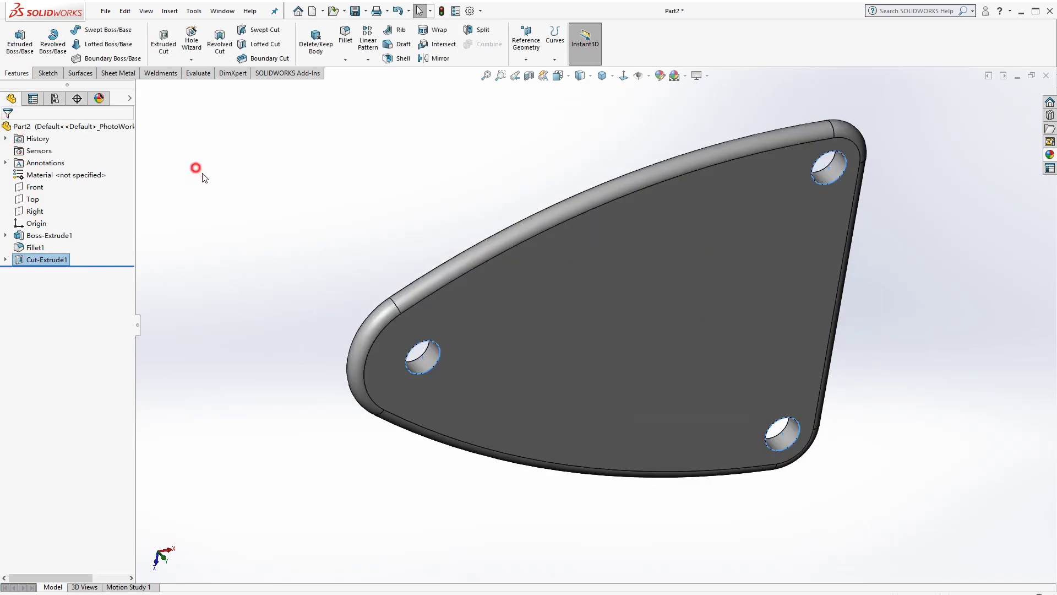
click(199, 171)
Sketch a circle of about 9.9 mm radius on the Top plane, centred on the origin.
click(612, 76)
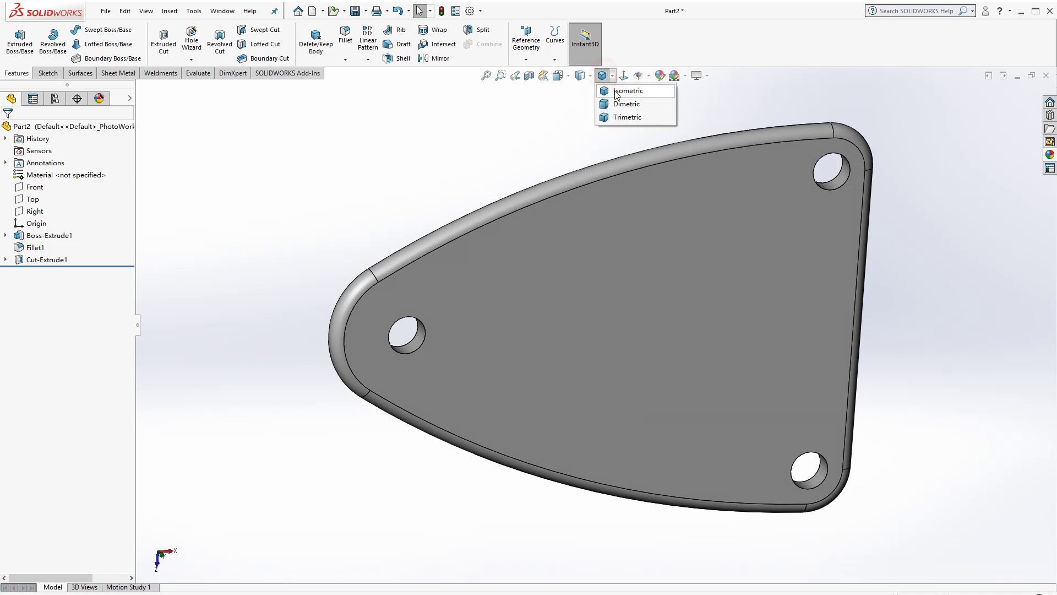
click(616, 93)
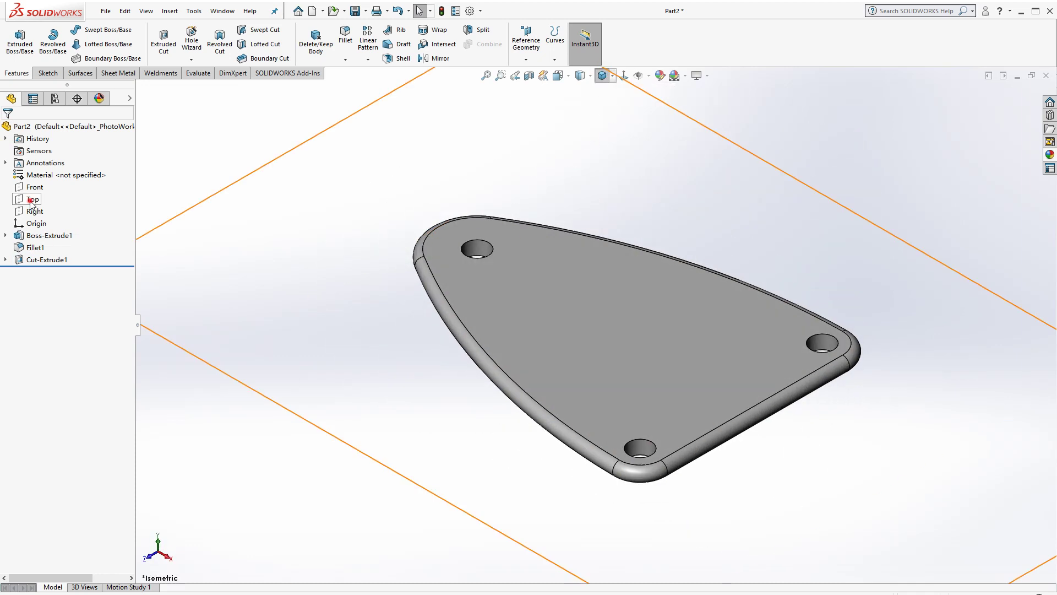
click(33, 199)
click(47, 73)
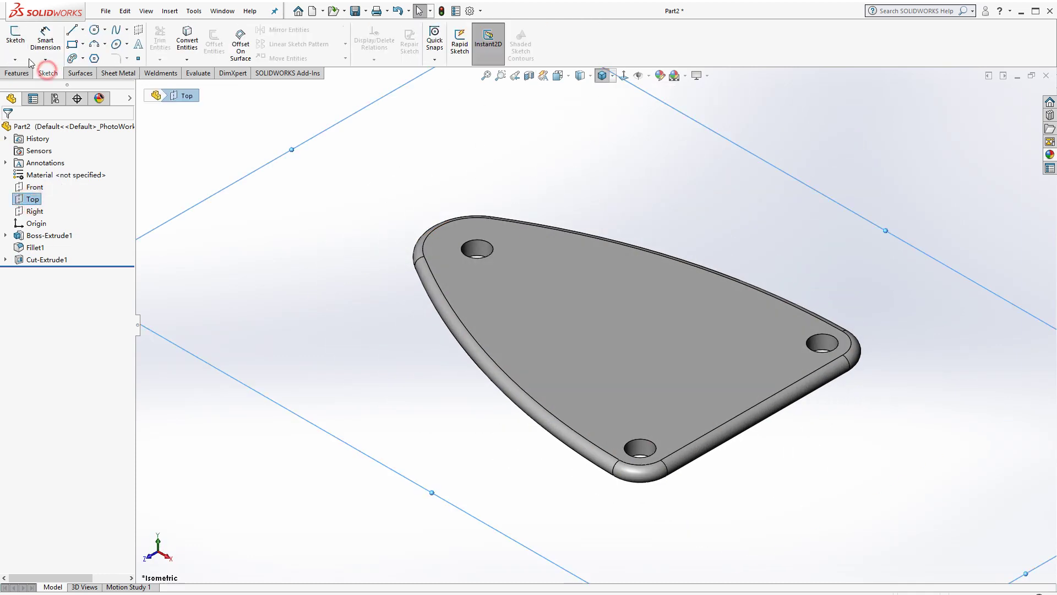
click(15, 39)
click(625, 78)
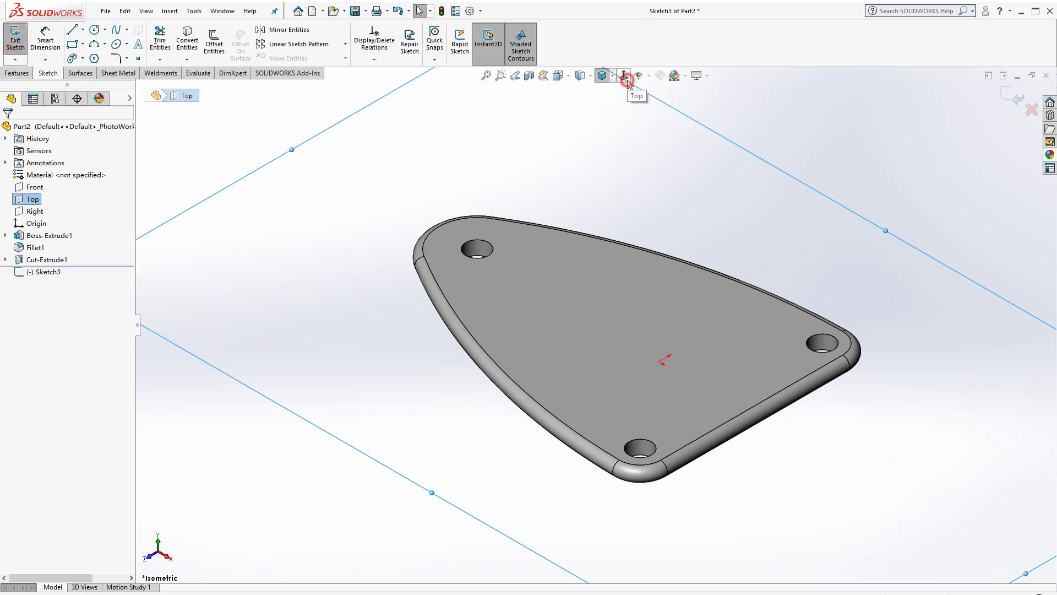
click(95, 29)
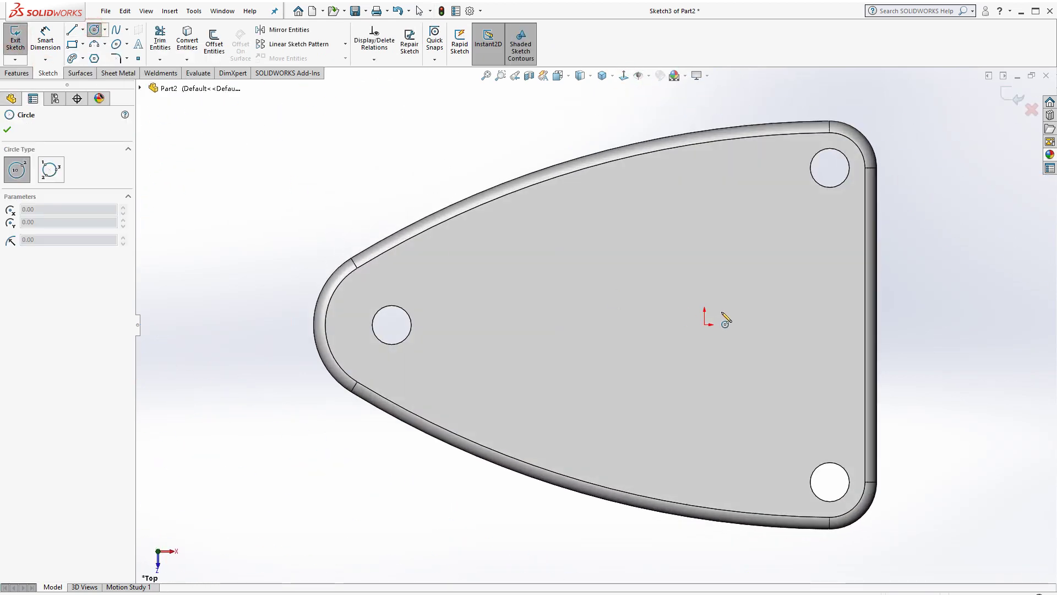
click(705, 325)
click(752, 387)
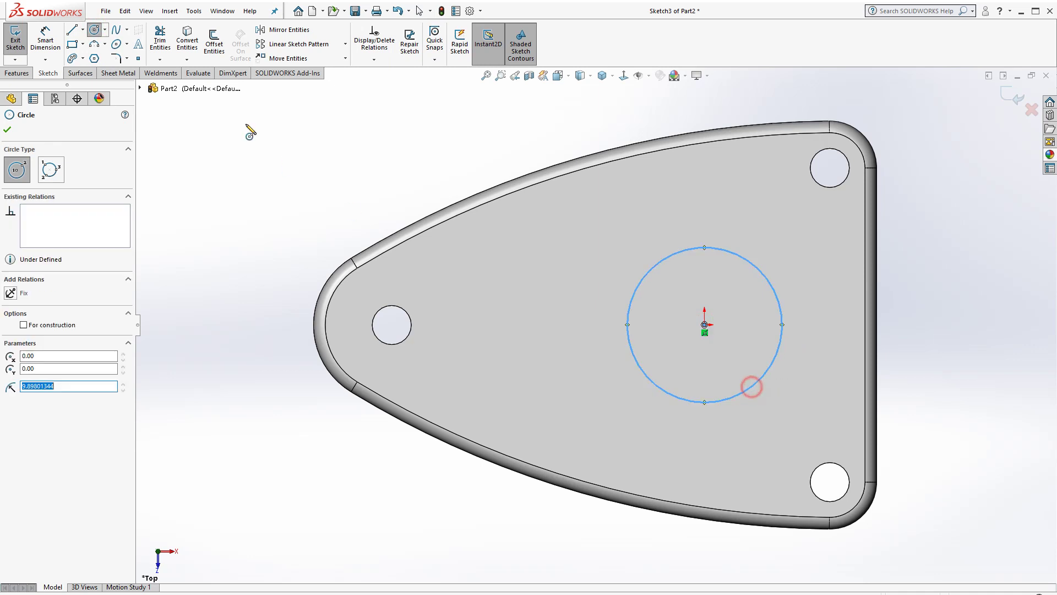
Dimension the diameter of the circle at the origin as 32 mm.
click(45, 40)
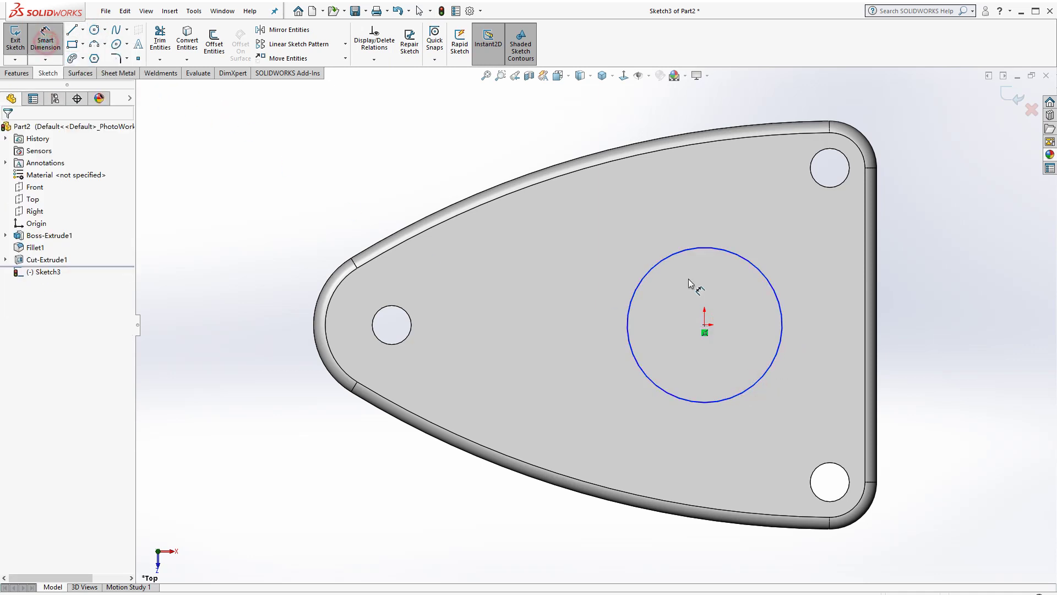
click(697, 249)
click(700, 178)
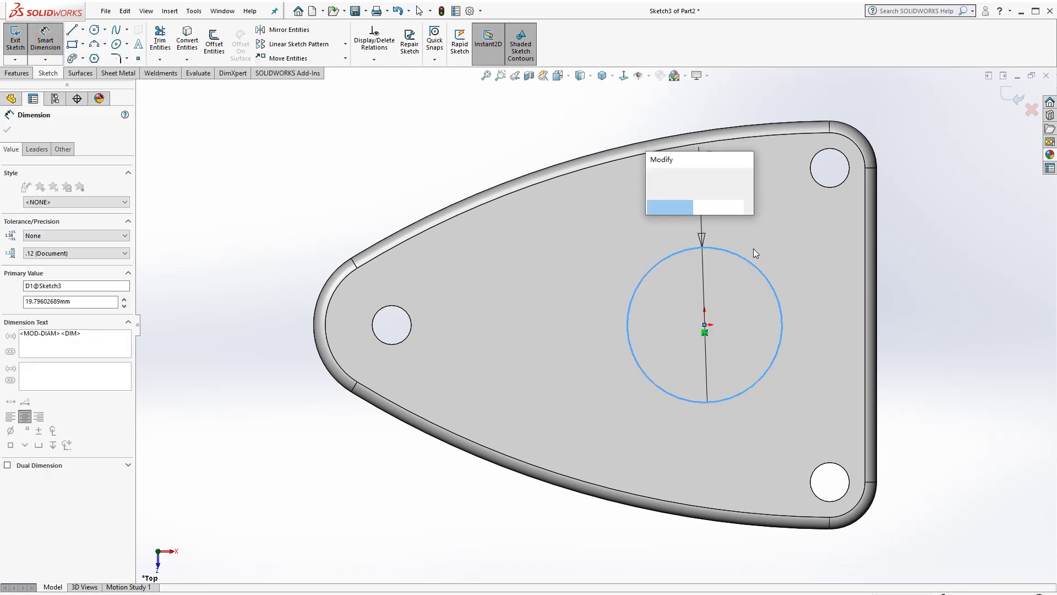
text(32)
key(Return)
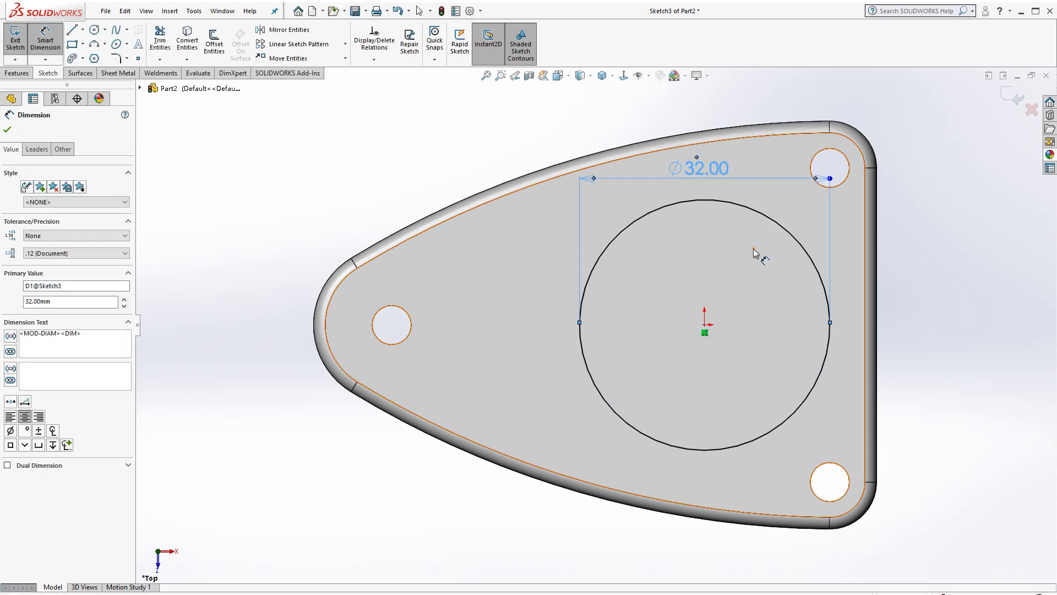
Extrude the 32 mm circle as a merged boss, Blind 15 mm upward and 10 mm in Direction 2.
click(18, 73)
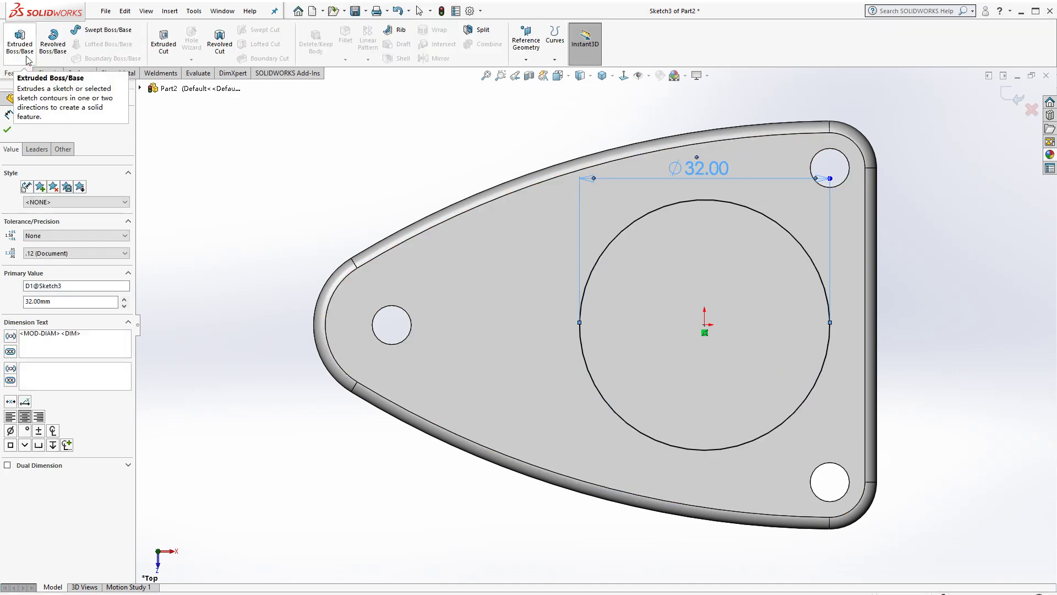
click(20, 40)
middle_drag(495, 325, 493, 300)
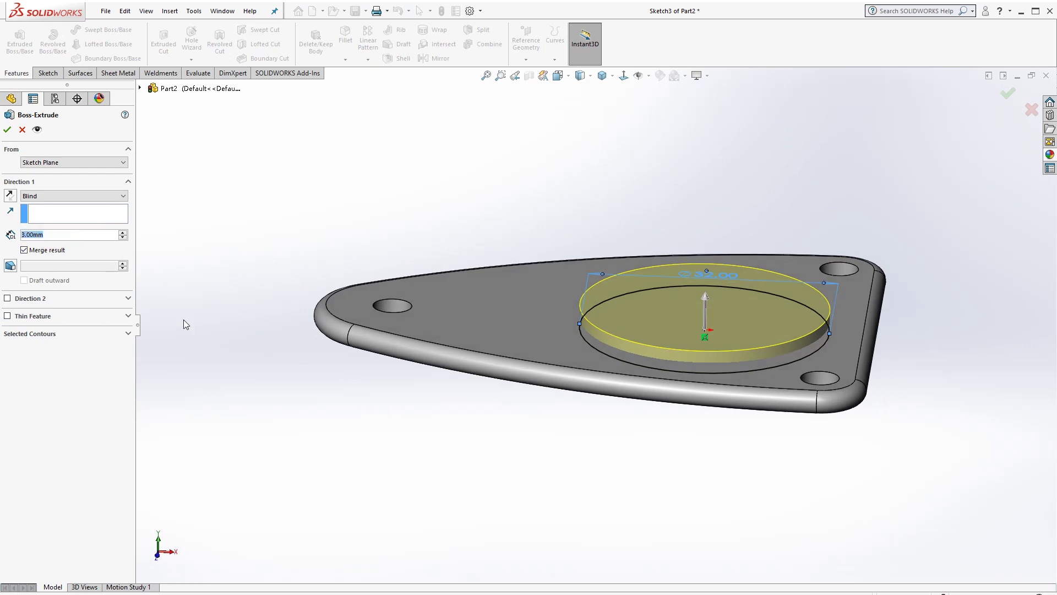
text(15)
key(Return)
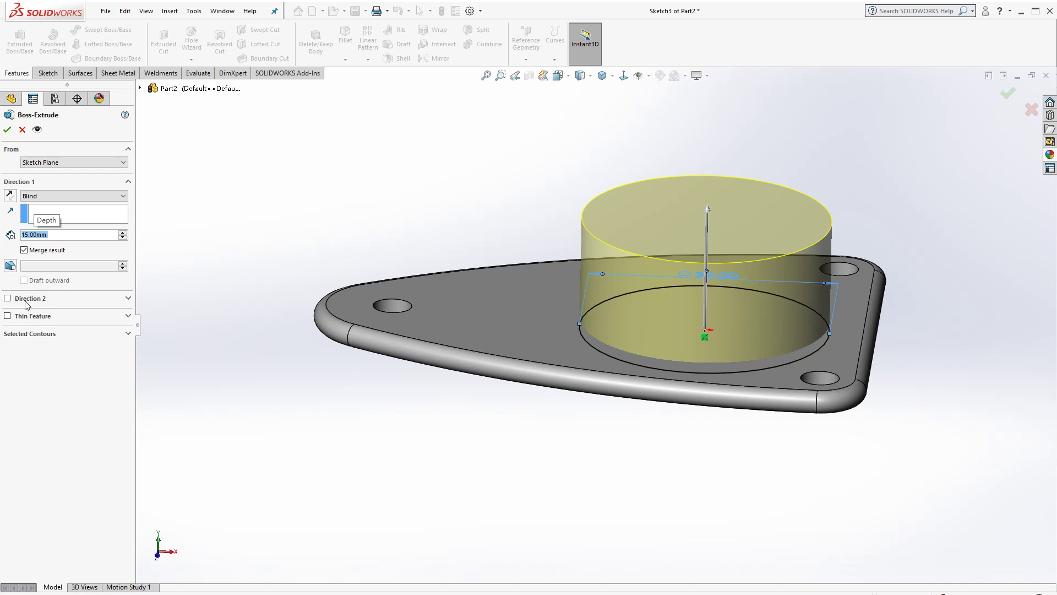
click(8, 298)
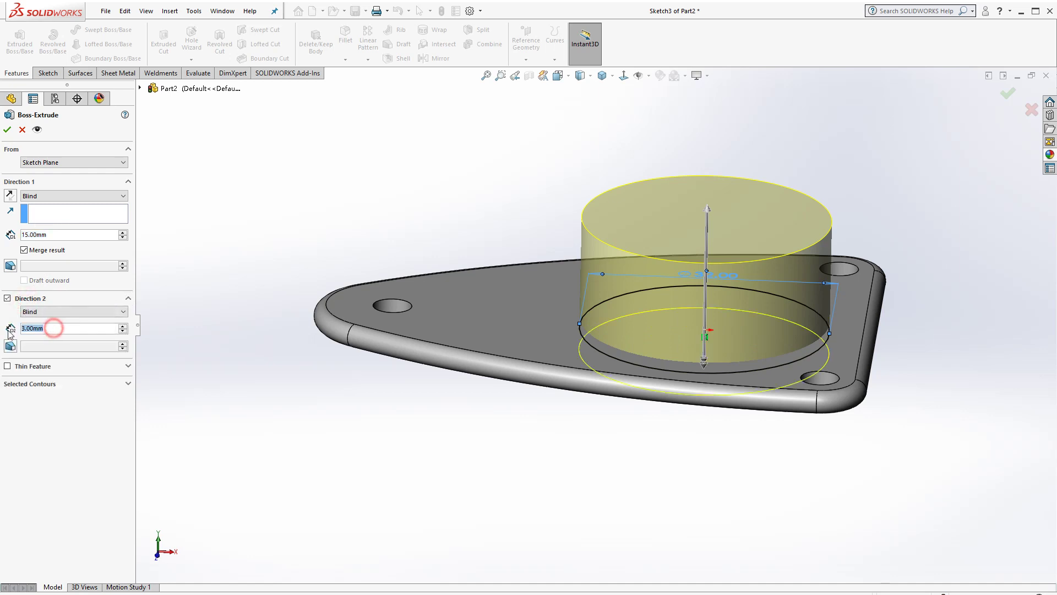
text(10)
key(Return)
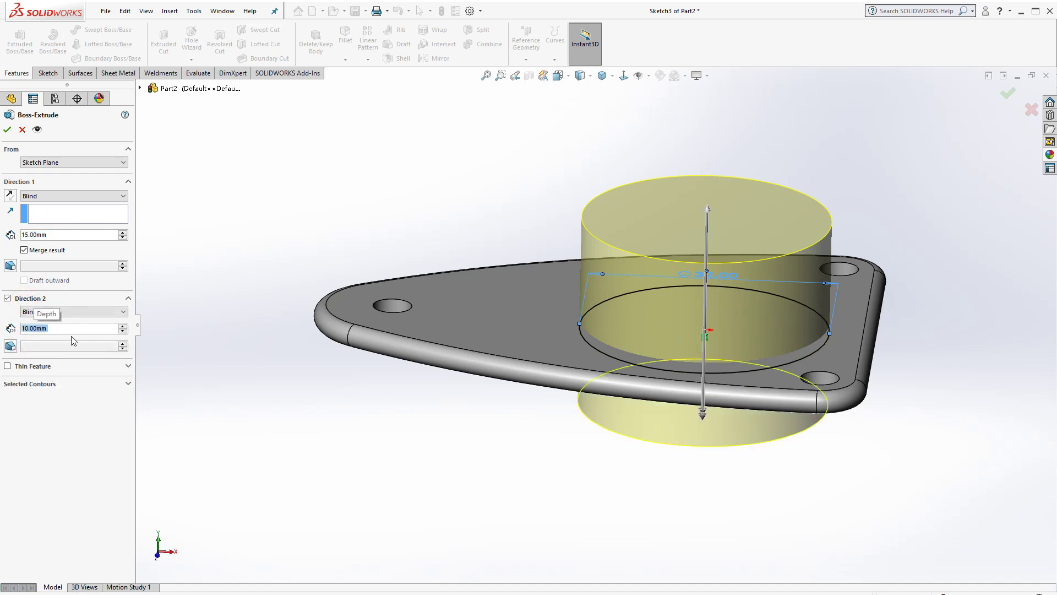
click(9, 128)
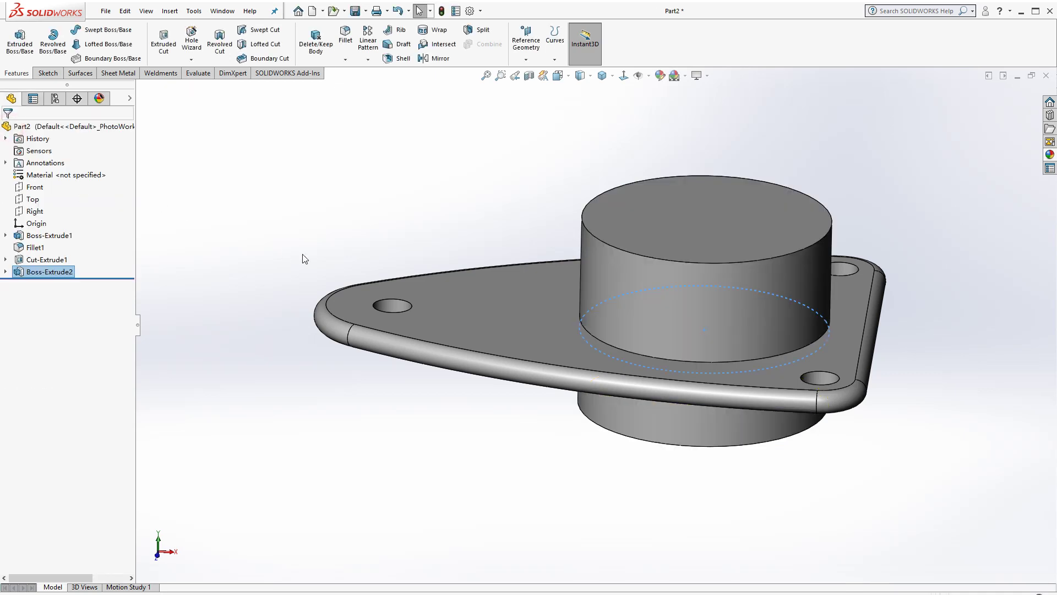
Sketch a circle of about 8.9 mm radius on the upper face of the cylindrical boss, centred on the origin.
click(707, 200)
click(626, 78)
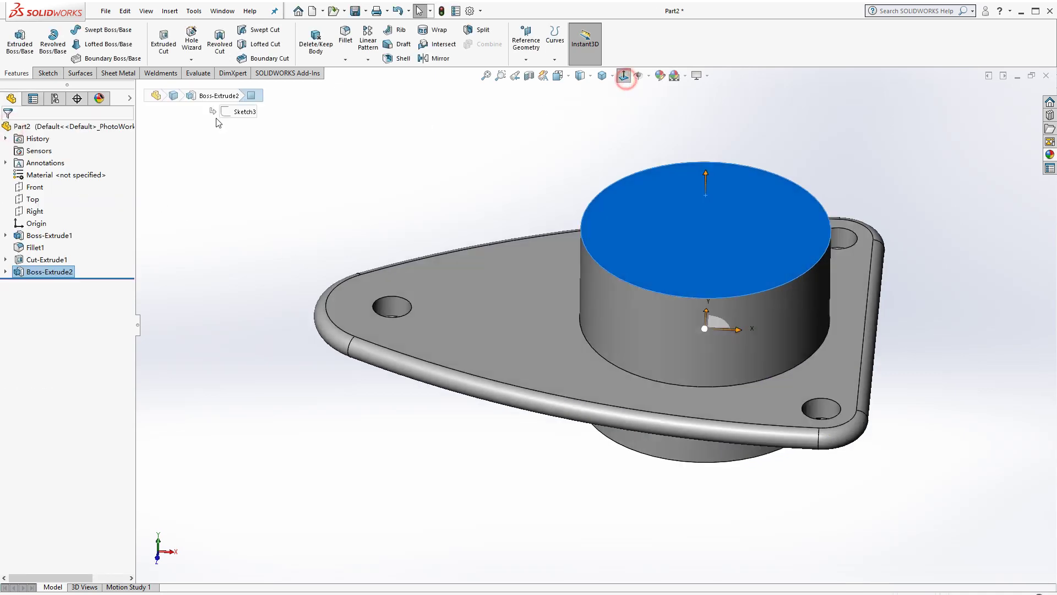
click(49, 74)
click(22, 53)
click(94, 29)
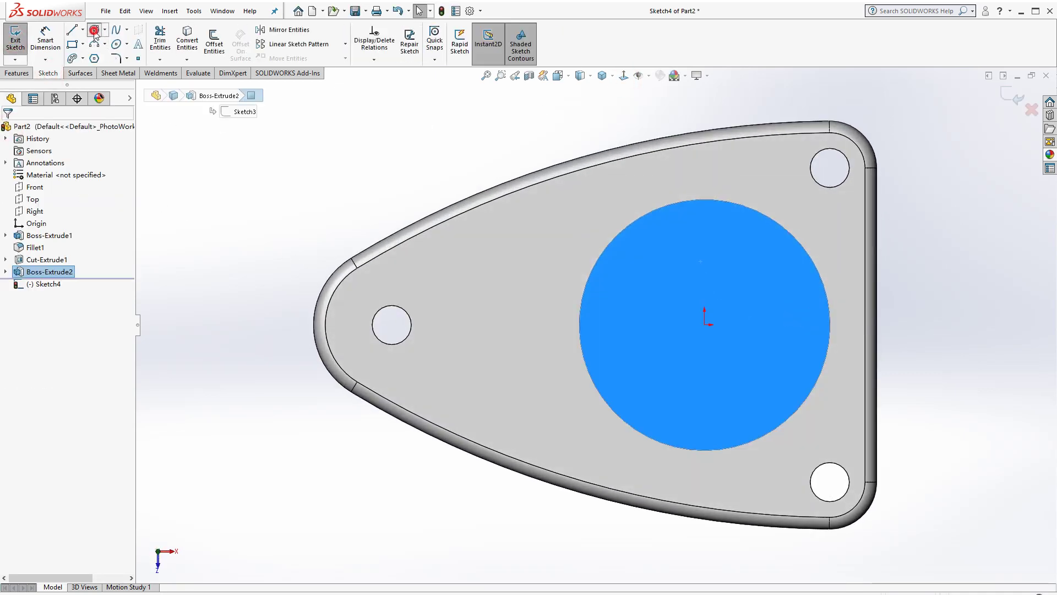
click(705, 324)
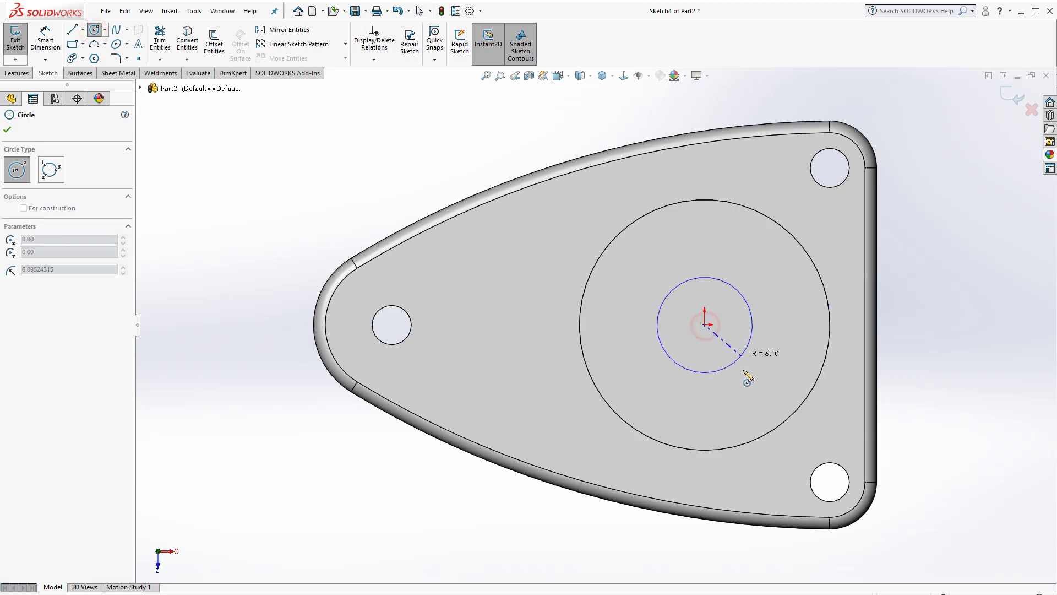
click(750, 375)
Dimension the diameter of the circle on the boss face as 20 mm.
click(59, 44)
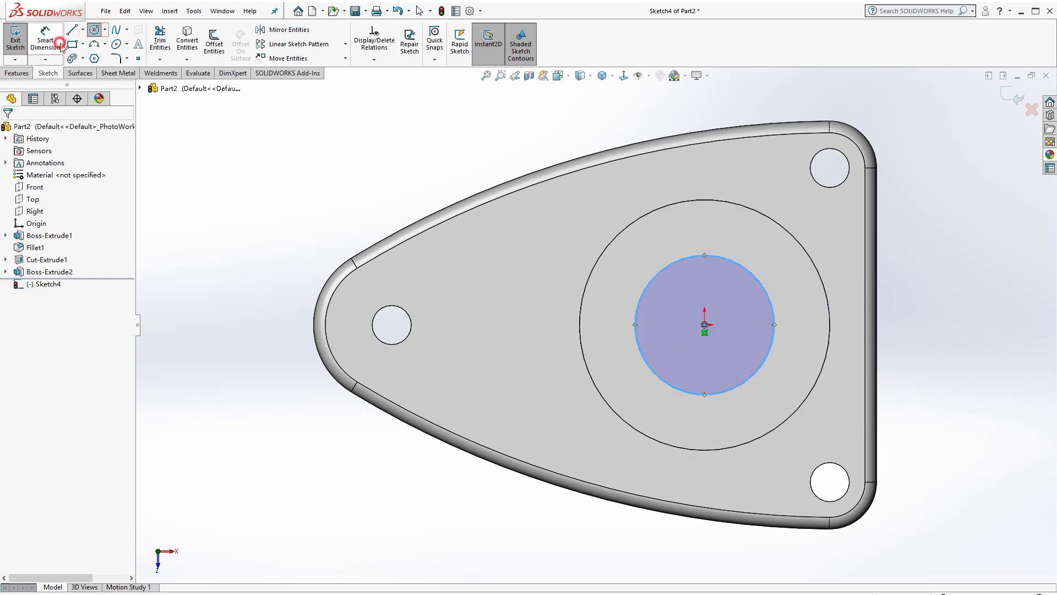
click(712, 255)
click(703, 230)
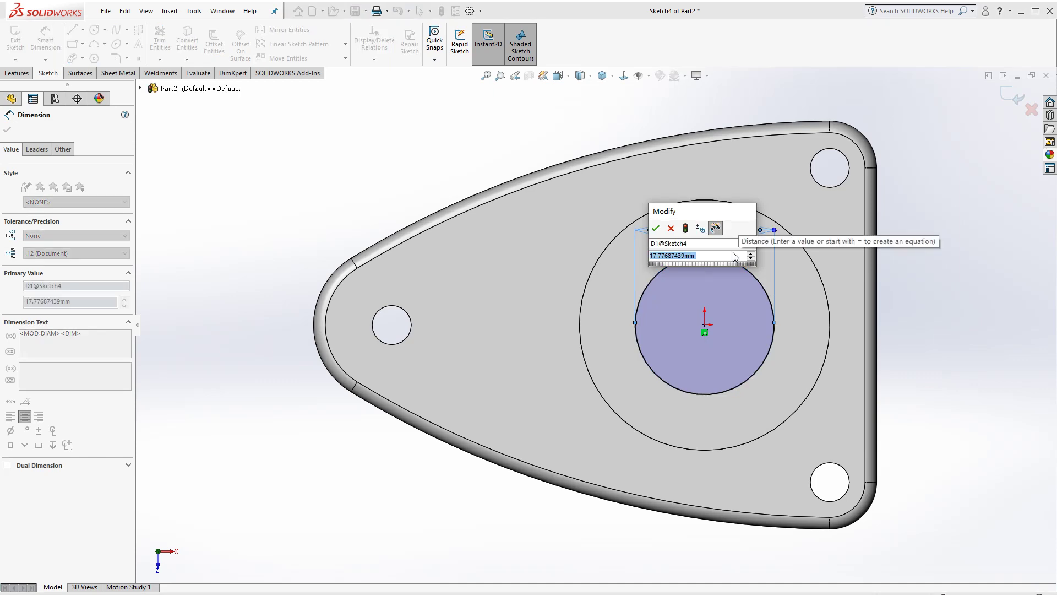
text(20)
key(Return)
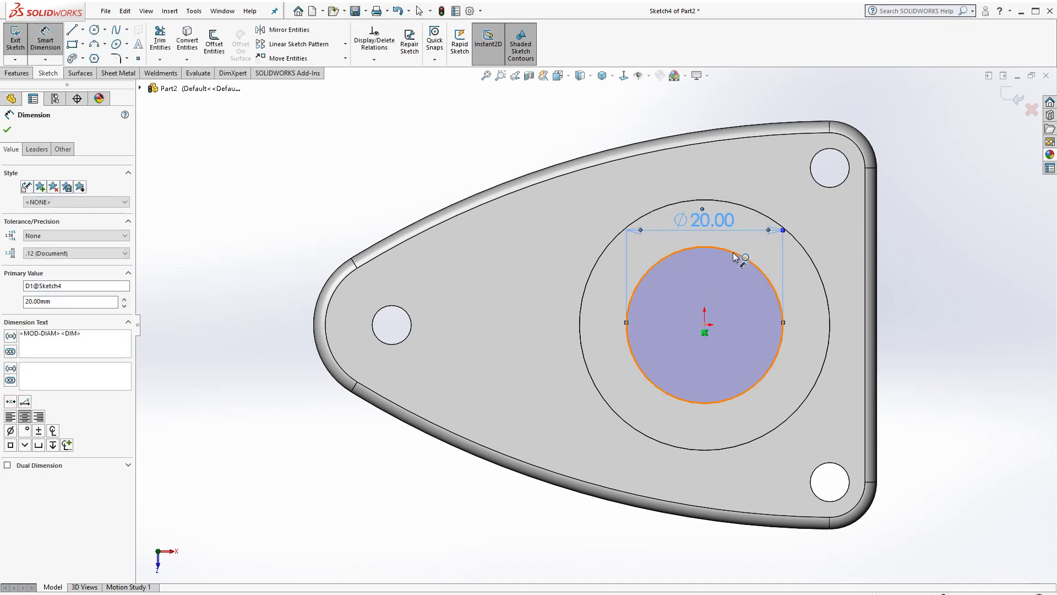
Cut the 20 mm circle through the boss with an extruded cut set to Through All.
click(25, 75)
click(163, 39)
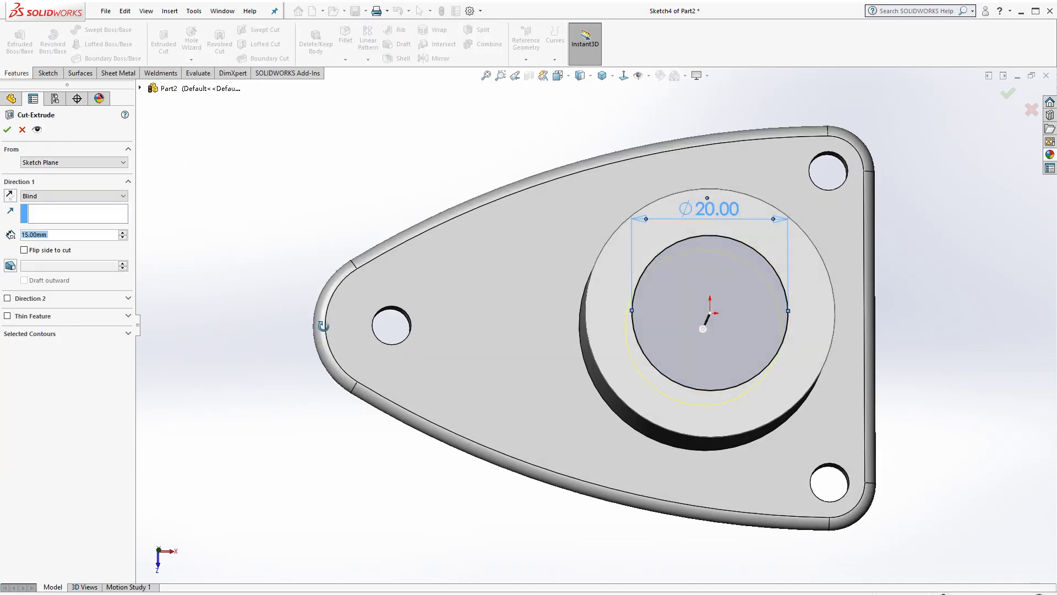
click(77, 196)
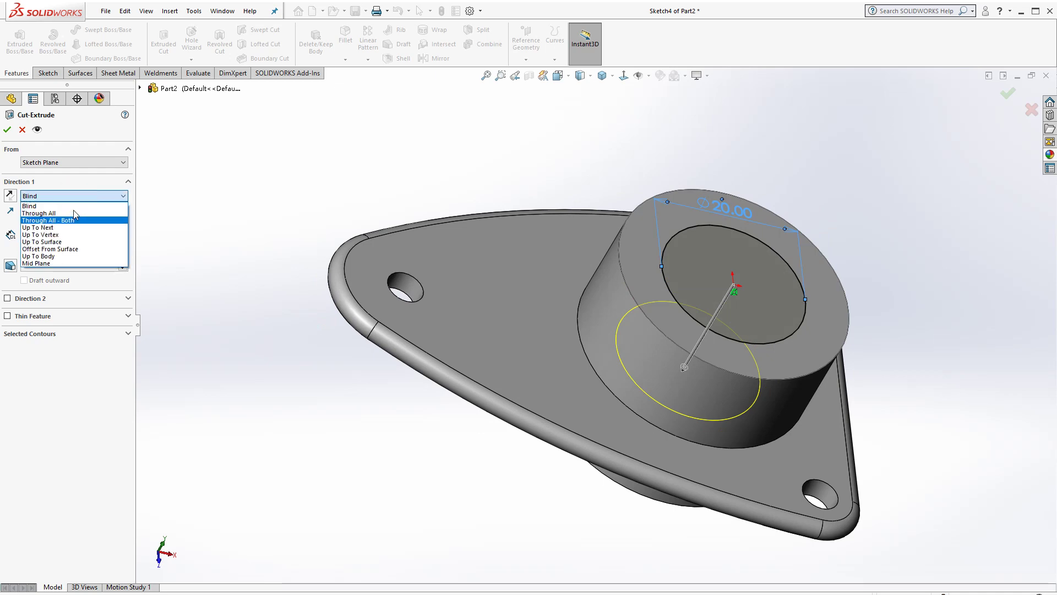
click(39, 213)
middle_drag(290, 378, 380, 322)
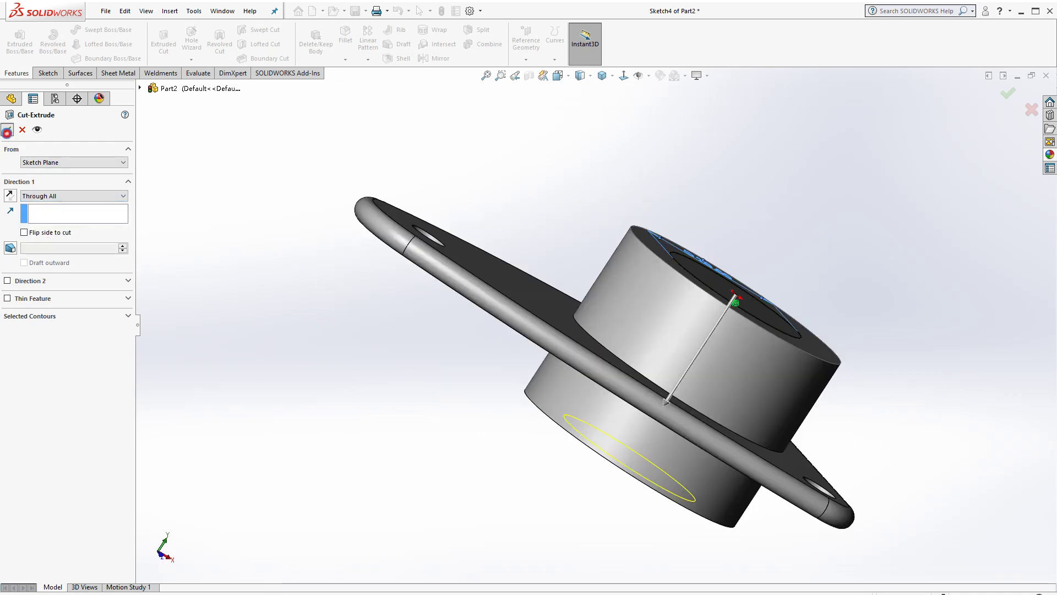
key(Return)
Sketch a three-point arc of about 10 mm radius on the Right plane, with both endpoints on the plate's lower edge and bulging upward.
middle_drag(531, 165, 571, 138)
click(602, 78)
click(622, 146)
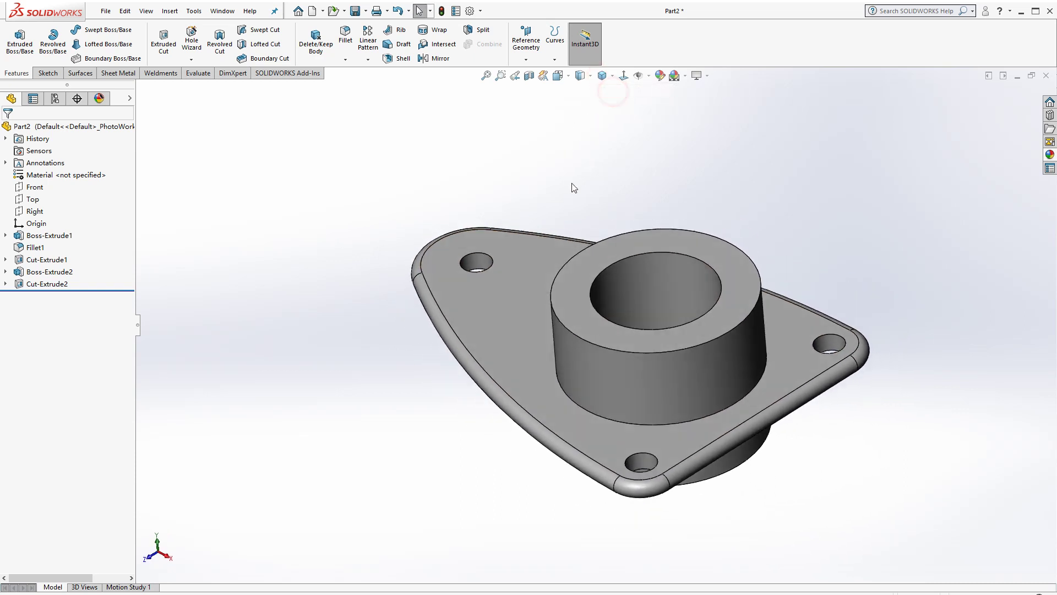
click(32, 212)
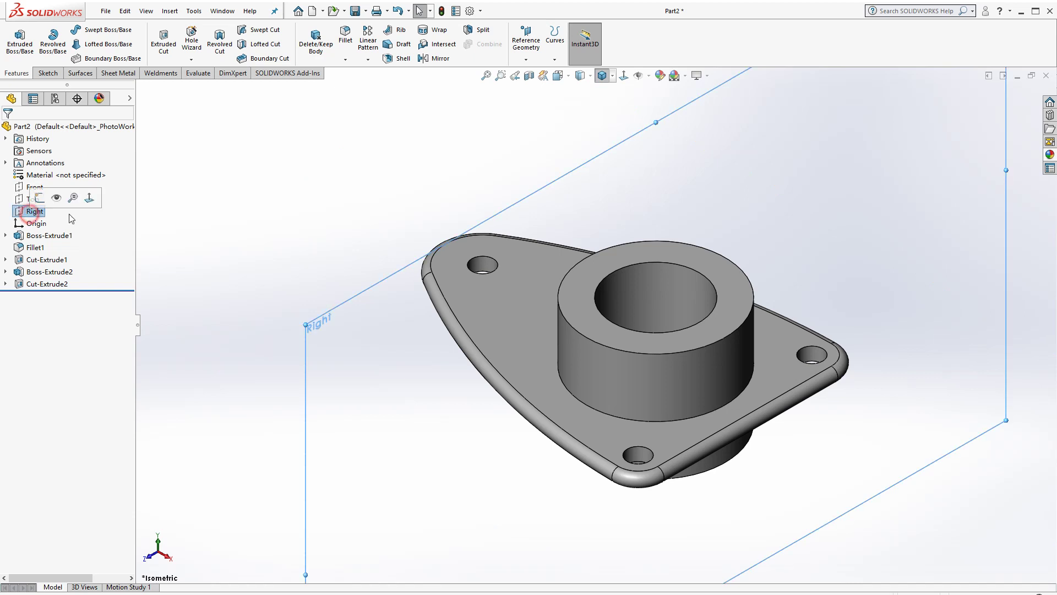
click(47, 73)
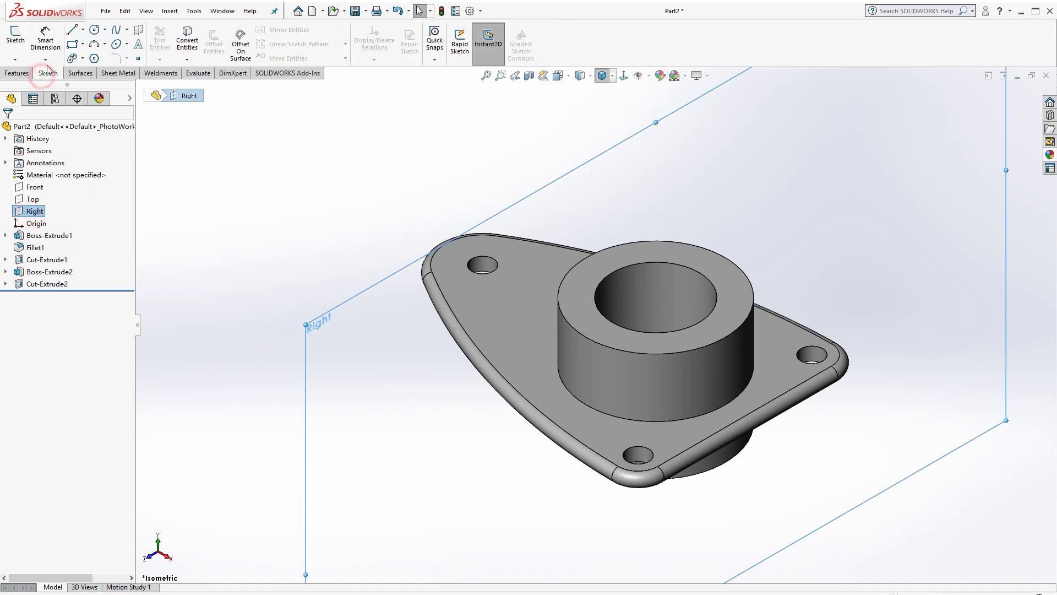
click(16, 39)
click(623, 77)
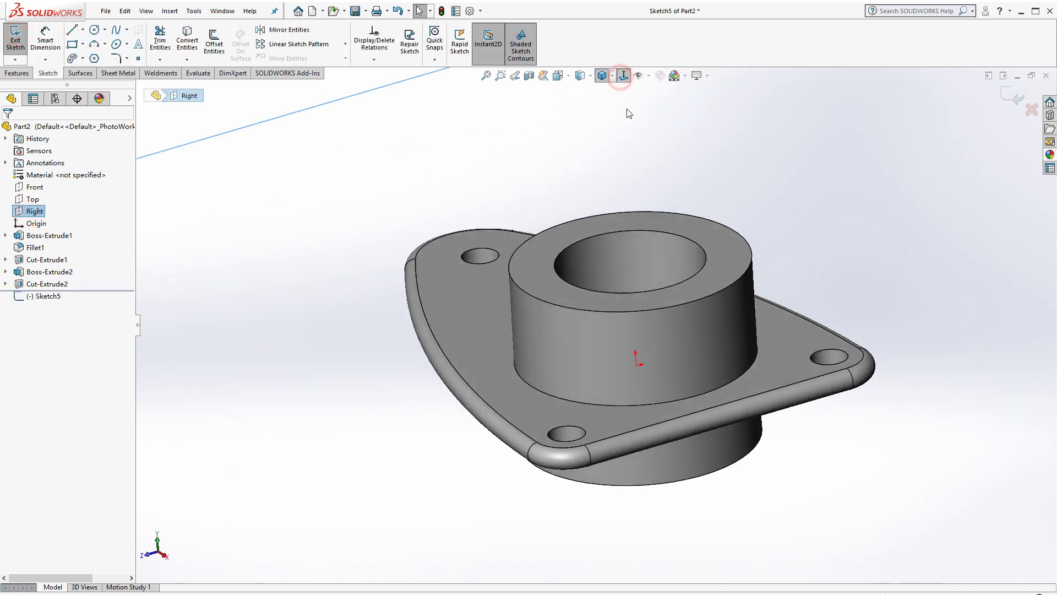
click(100, 44)
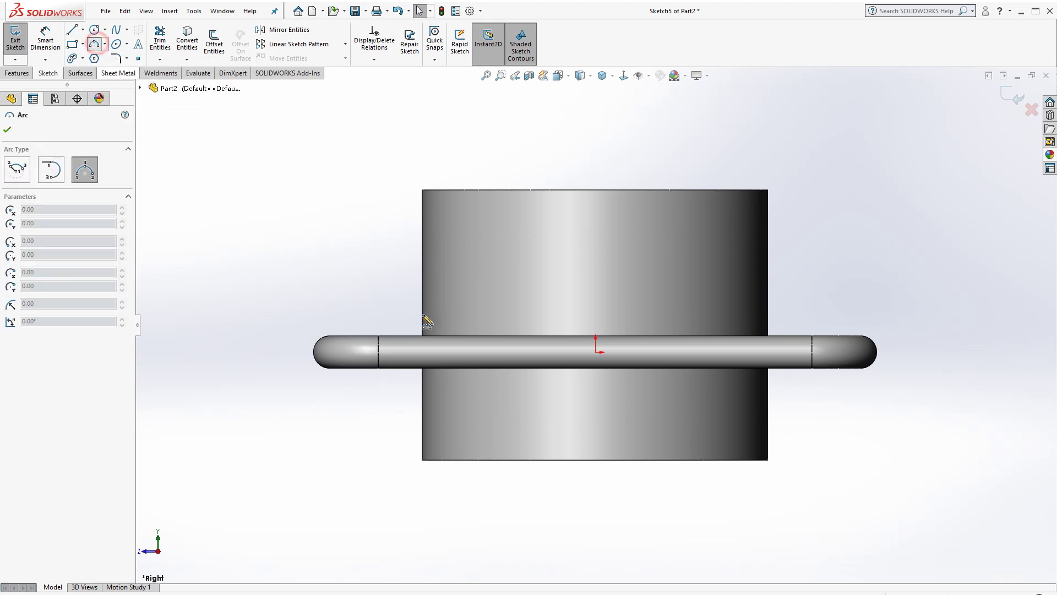
click(492, 367)
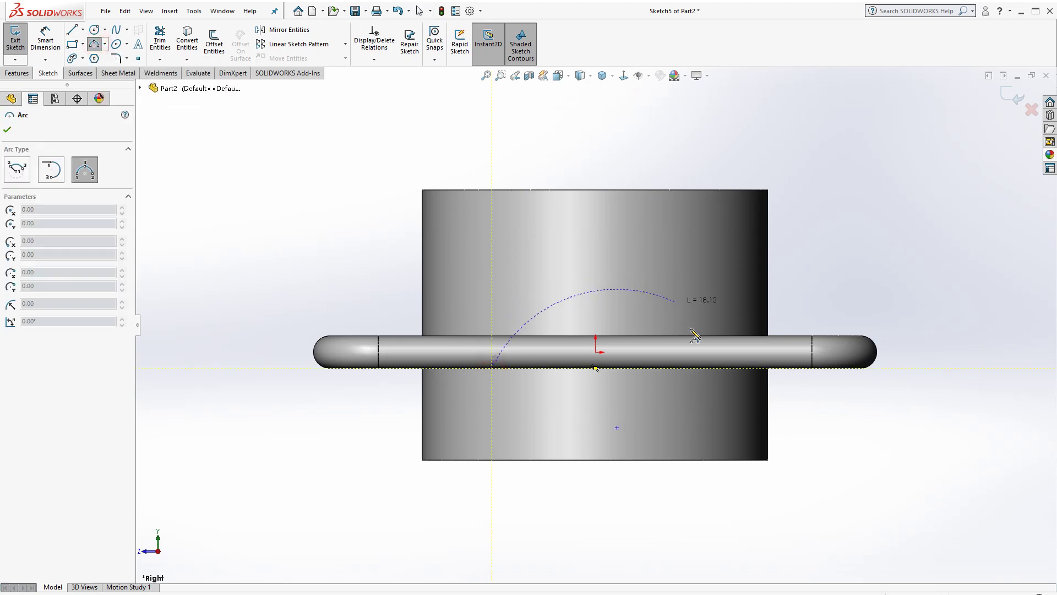
click(703, 367)
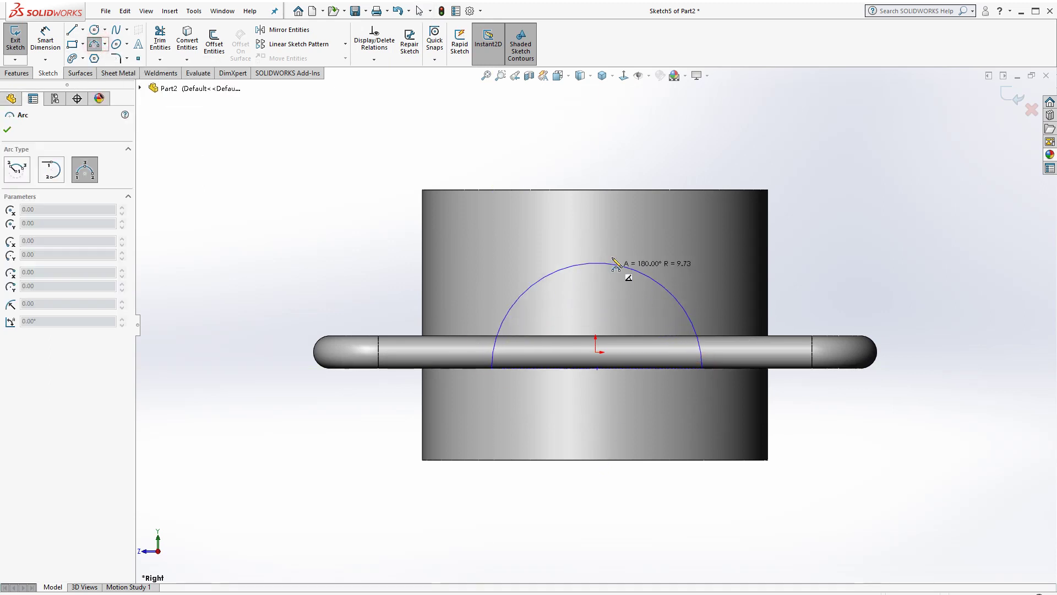
click(598, 234)
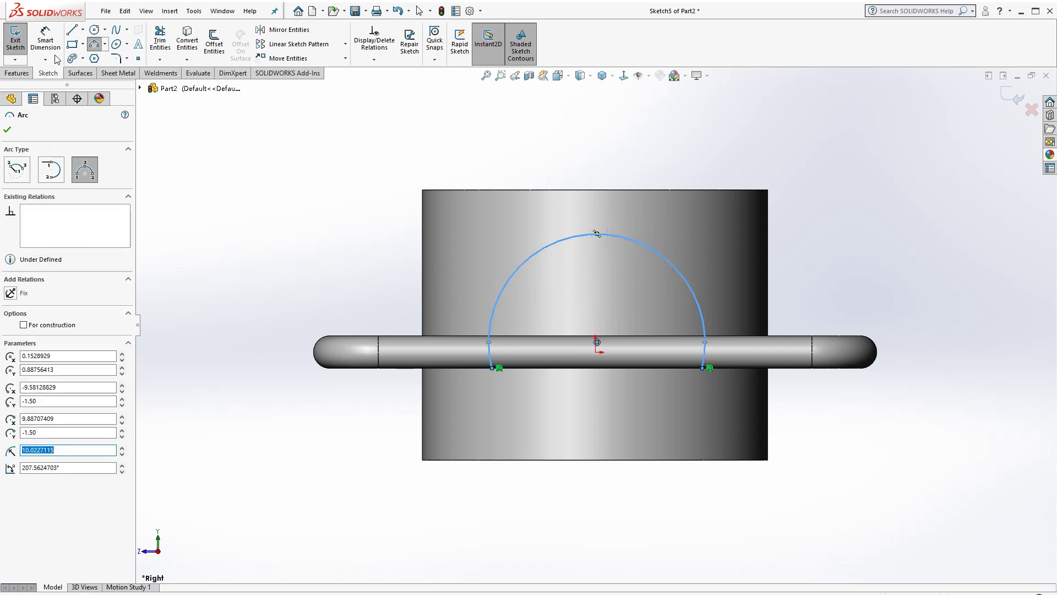
Dimension the radius of the arc on the Right plane as 11 mm.
click(46, 40)
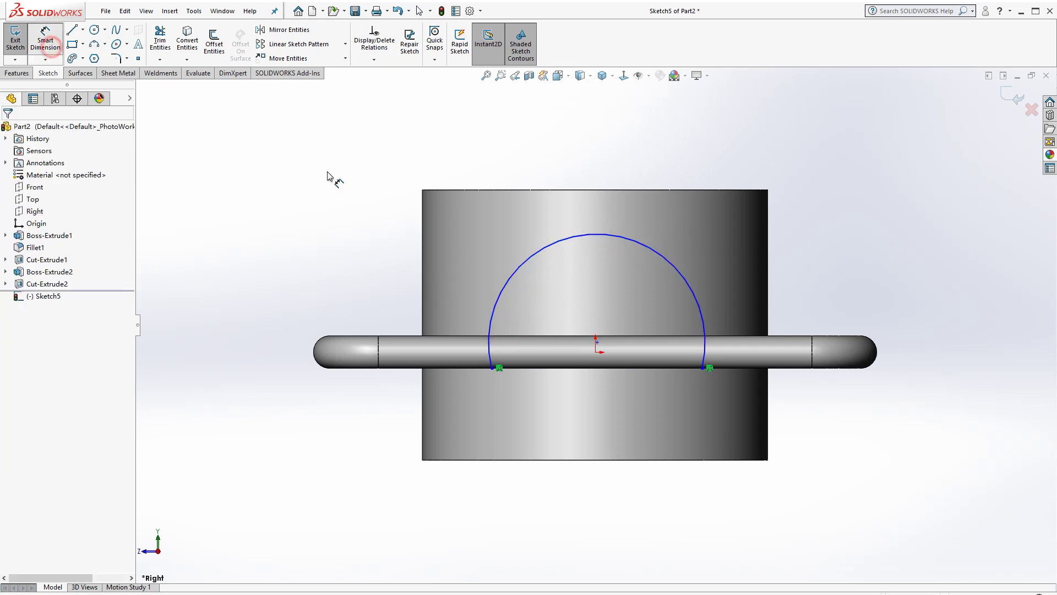
click(654, 255)
click(685, 189)
text(11)
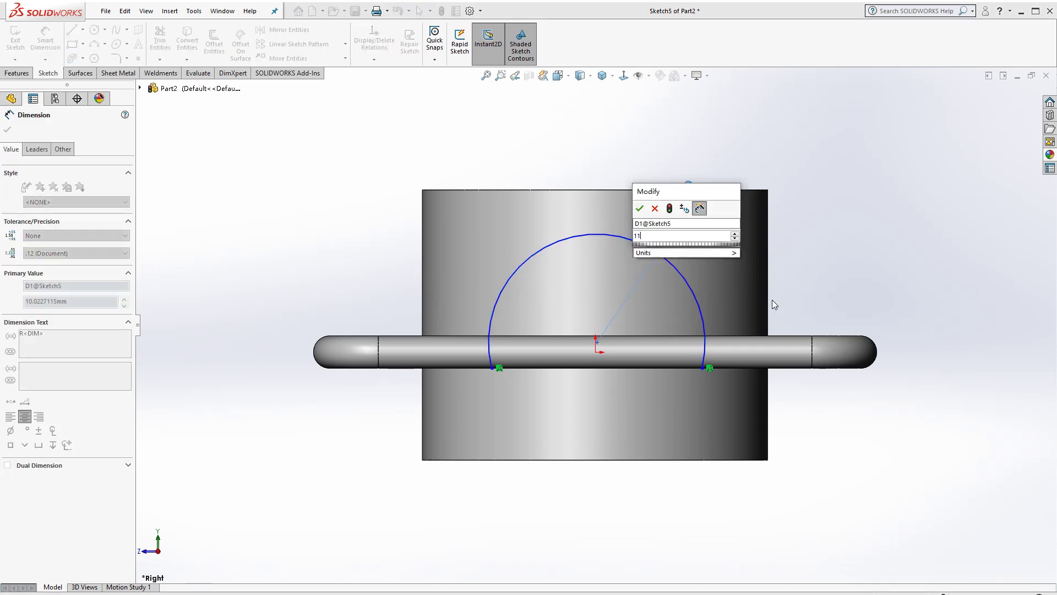
key(Return)
key(Escape)
Add a Coincident relation between the arc's centre point and the origin.
scroll(617, 350, down, 5)
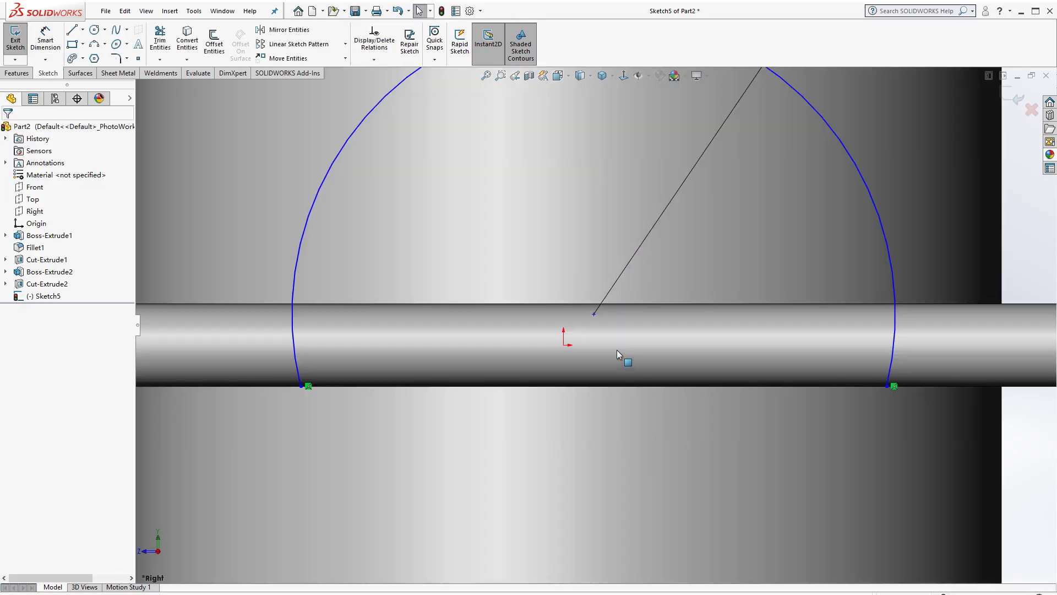
click(593, 315)
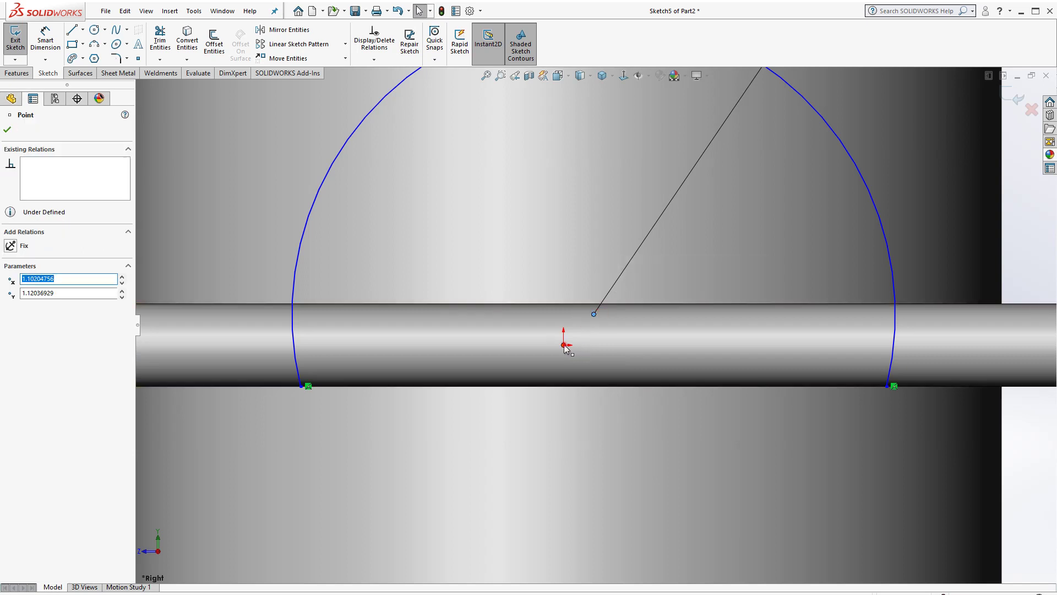
ctrl+click(564, 346)
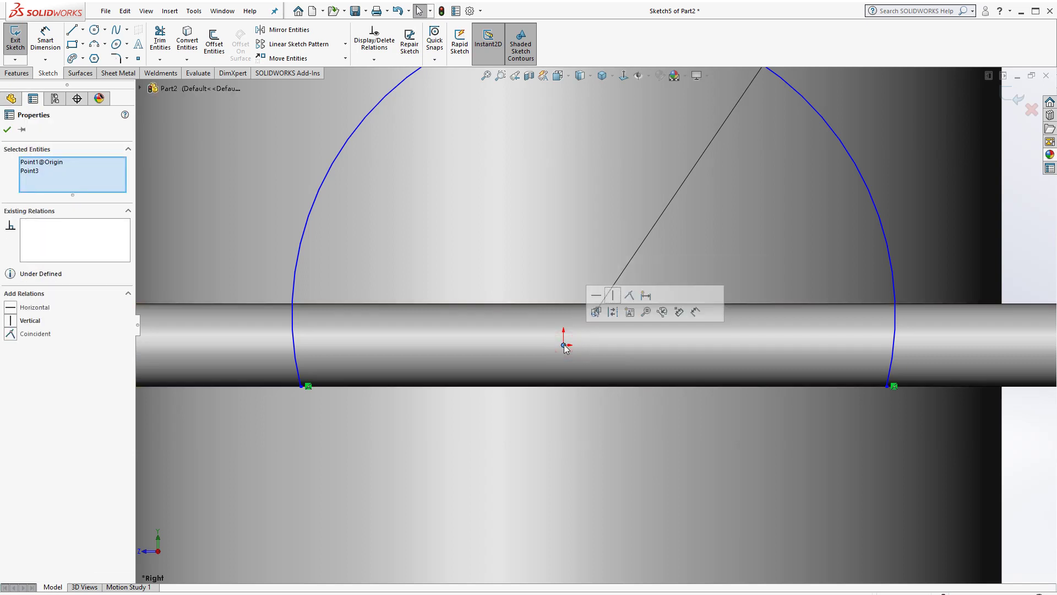
click(631, 297)
key(f)
Close the arc profile with a horizontal line joining its two endpoints along the plate's lower edge.
click(75, 32)
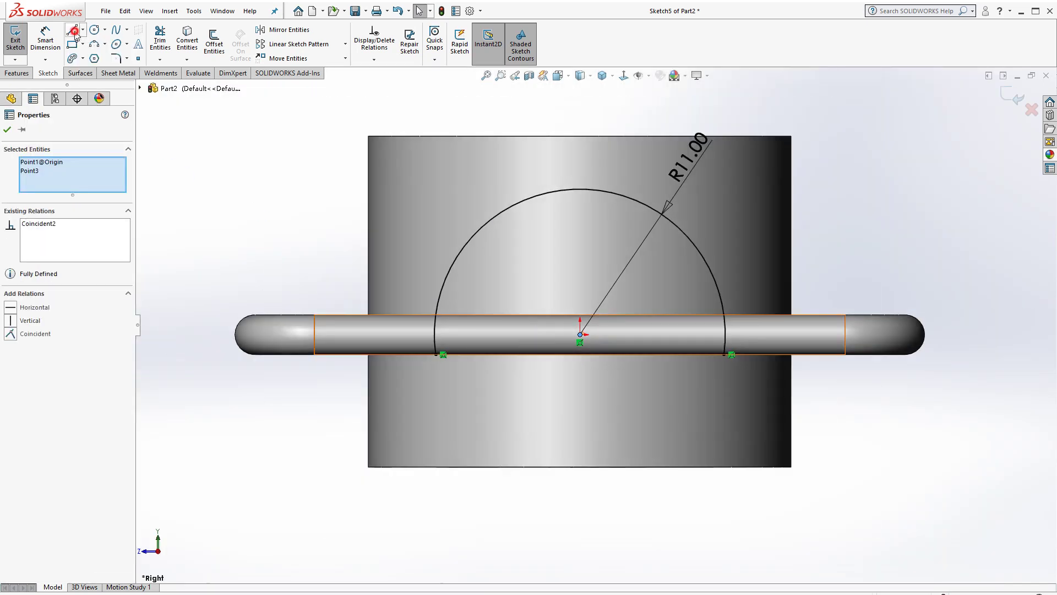
click(438, 354)
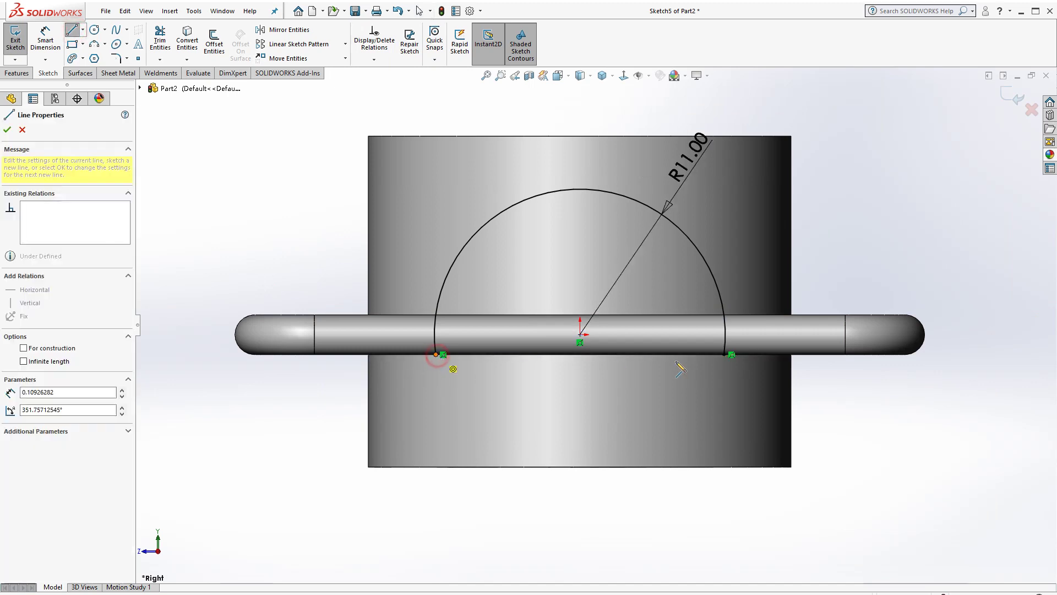
click(724, 355)
key(Escape)
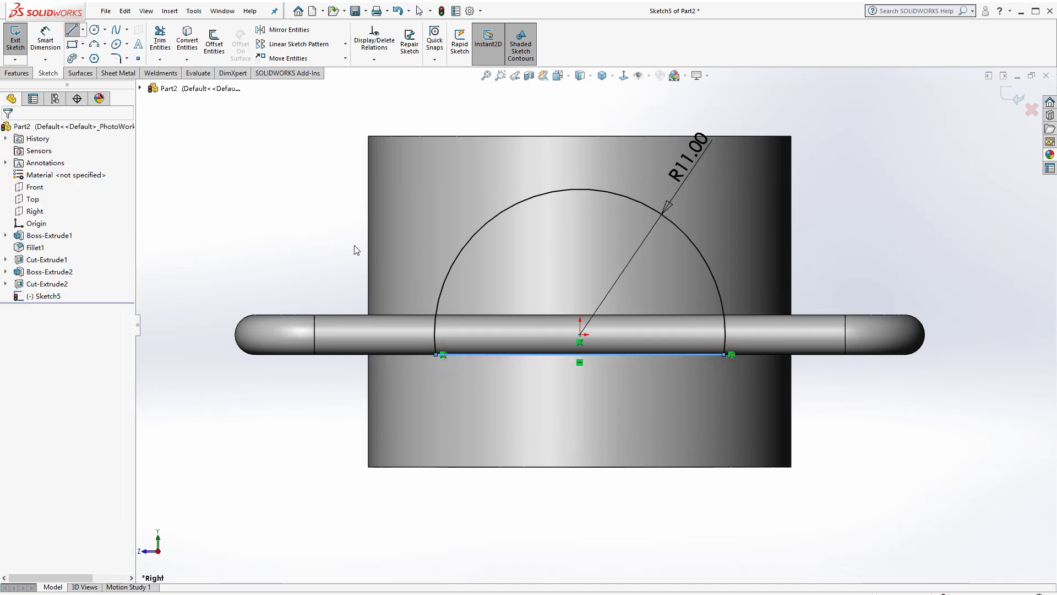
middle_drag(356, 248, 331, 261)
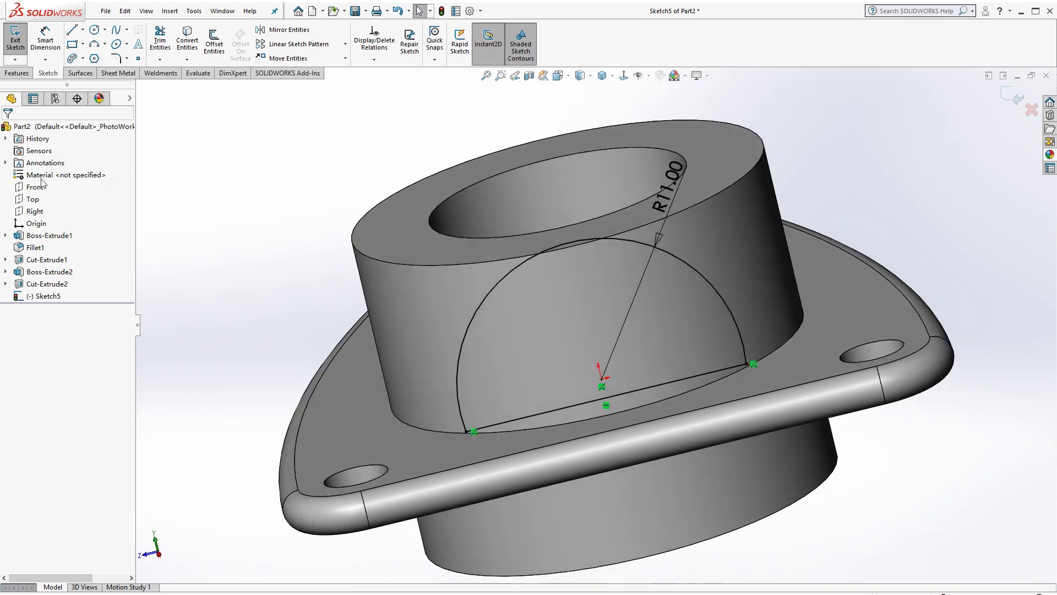
Set up a boss extrusion of the R11 arc profile starting from a 42 mm offset, with its direction reversed back towards the cylinder.
click(21, 73)
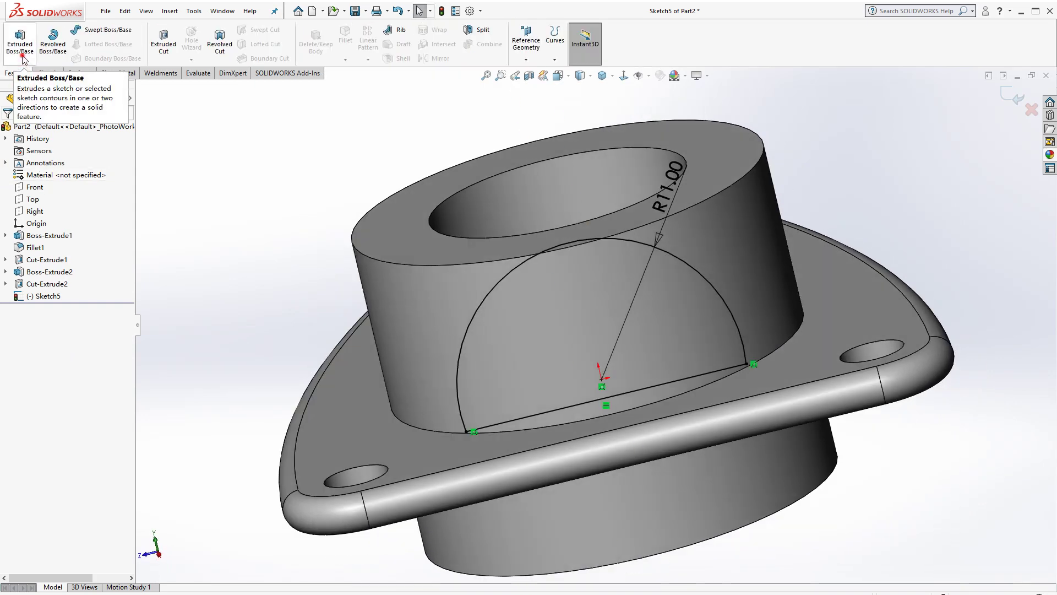
click(22, 54)
middle_drag(368, 303, 473, 396)
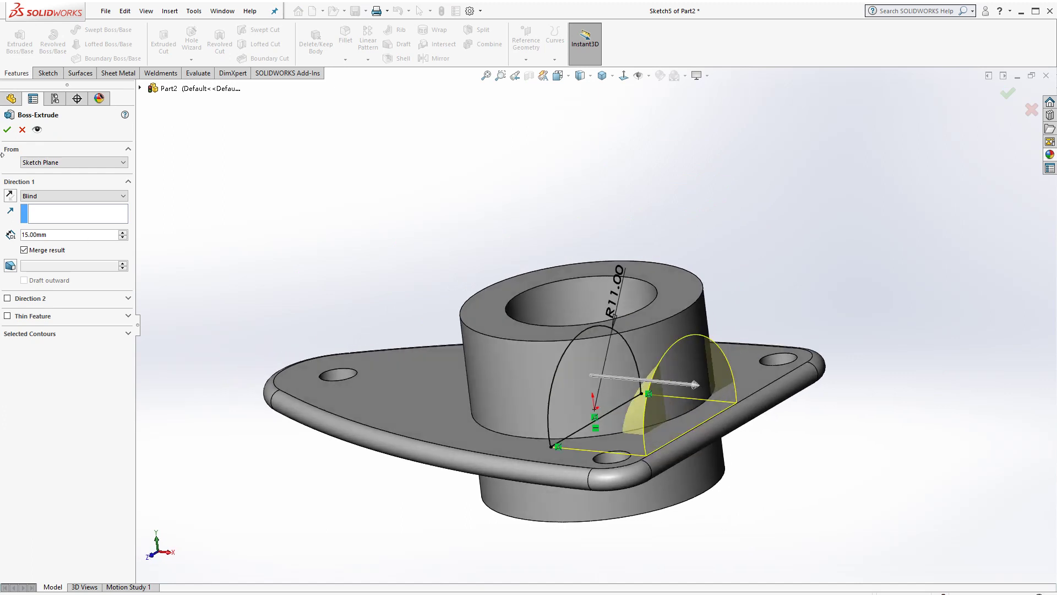
click(74, 166)
click(64, 197)
double_click(56, 179)
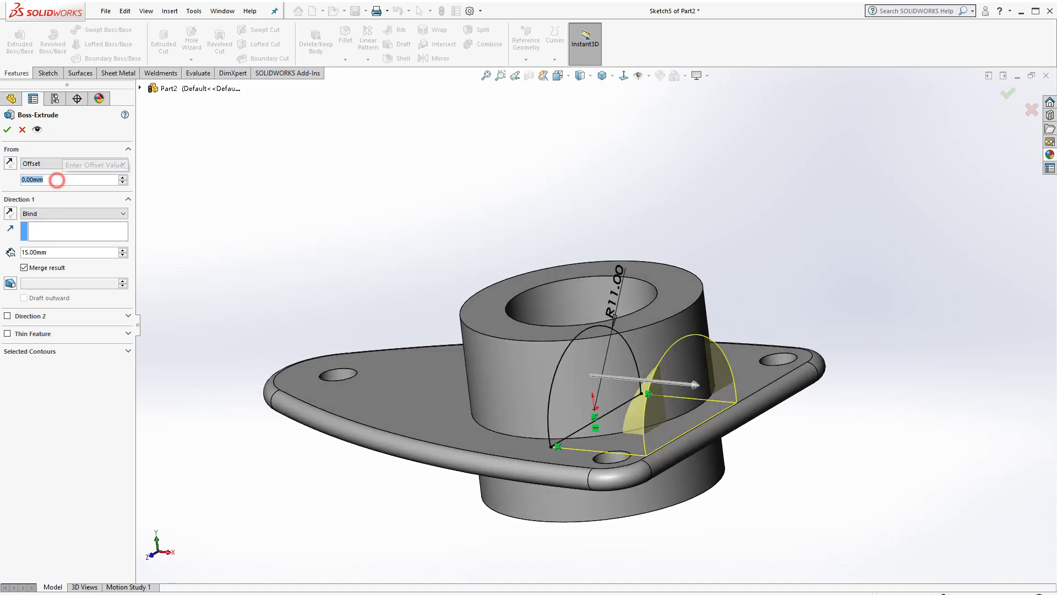
text(45)
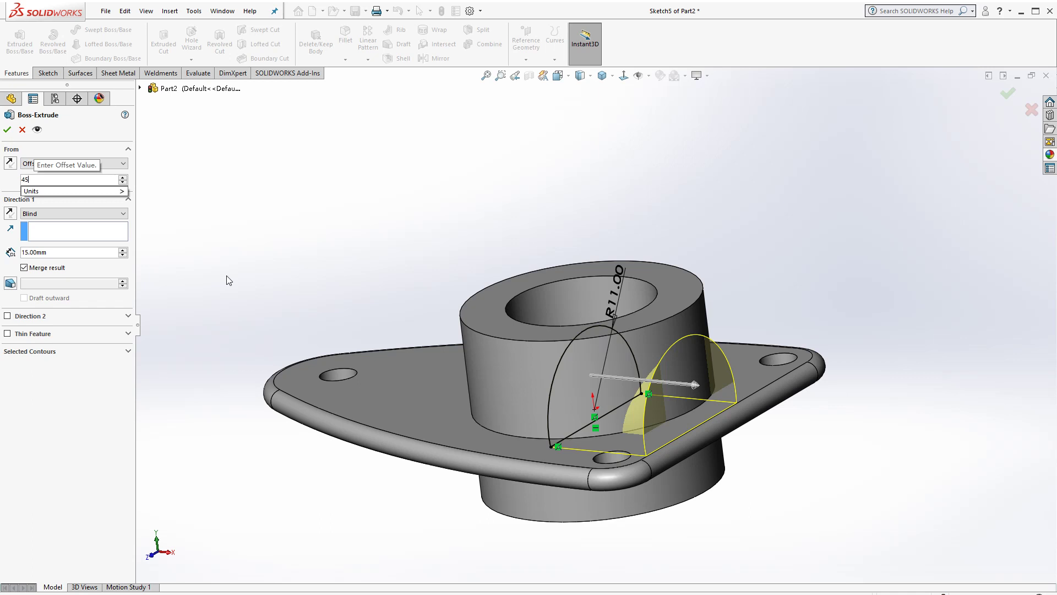
key(BackSpace)
text(2)
key(Return)
click(10, 213)
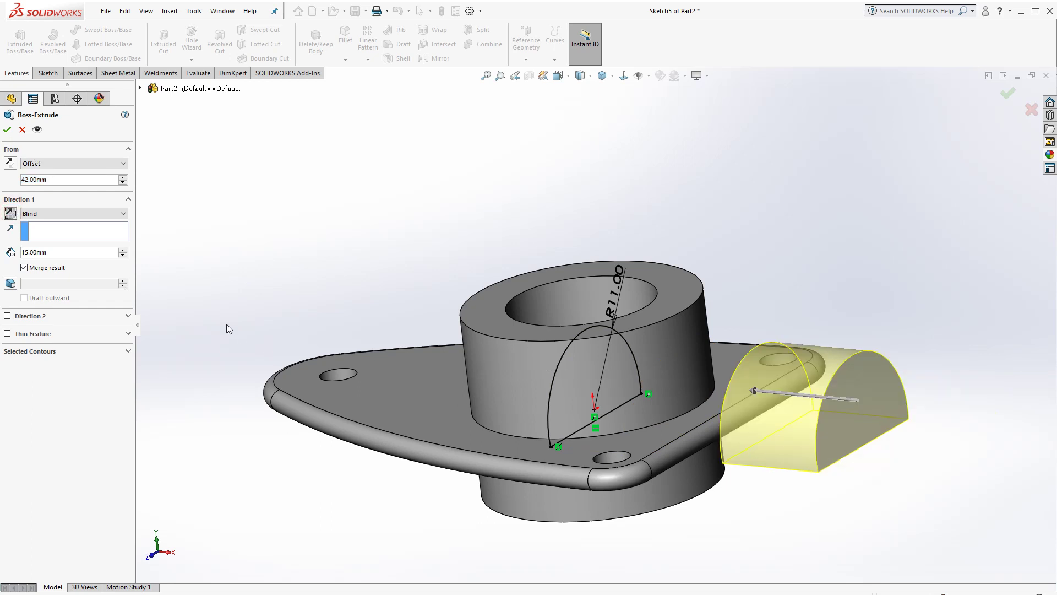
Extrude the arc profile Up To Body, picking the existing part body as the end condition, and show the result in isometric view.
click(80, 214)
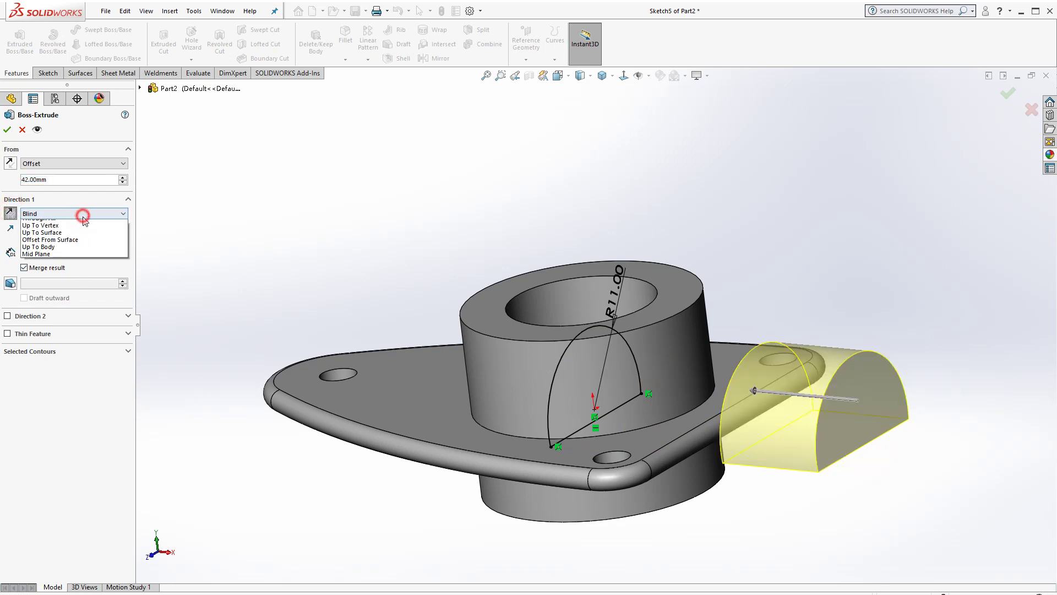
click(80, 259)
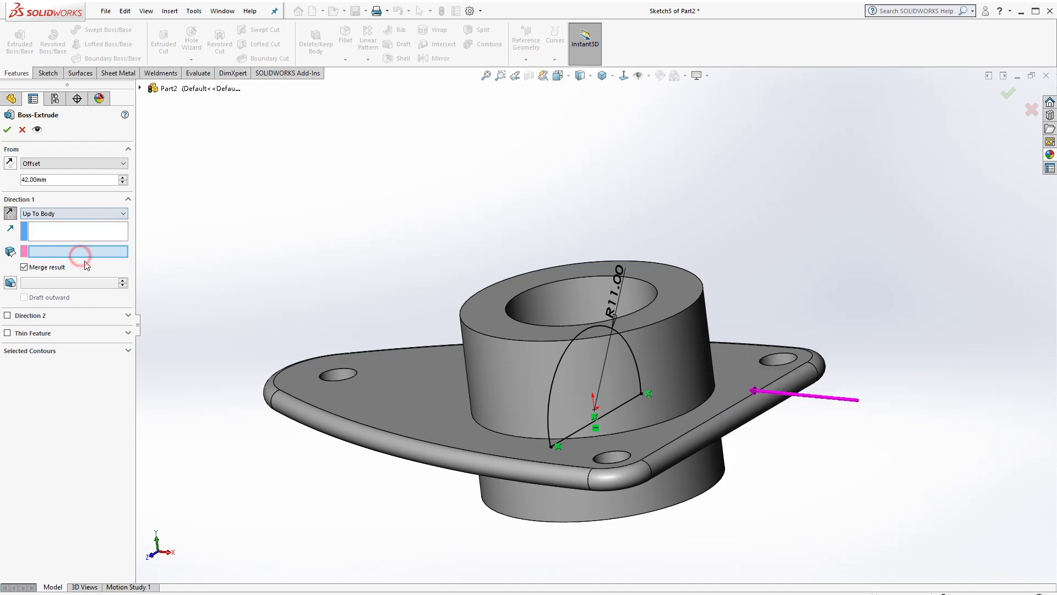
click(558, 414)
middle_drag(499, 493, 523, 488)
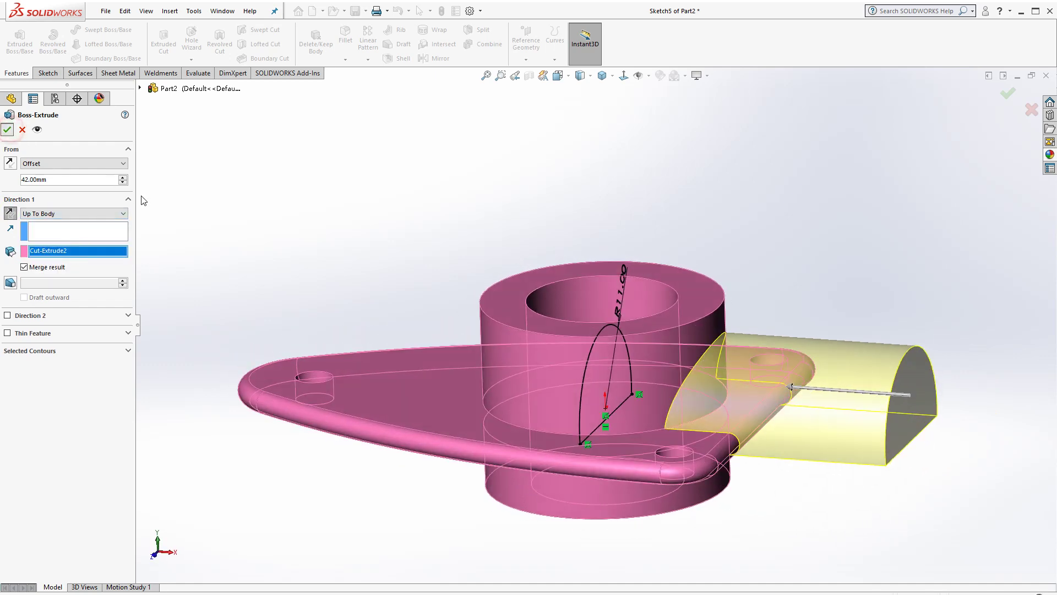
key(Return)
middle_drag(620, 366, 599, 142)
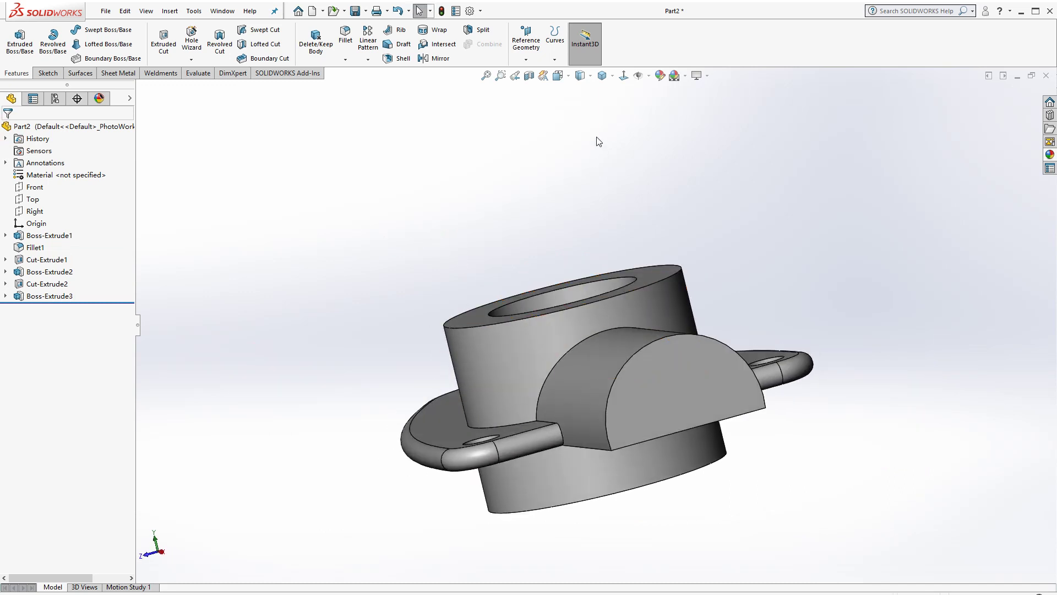
click(602, 77)
click(619, 90)
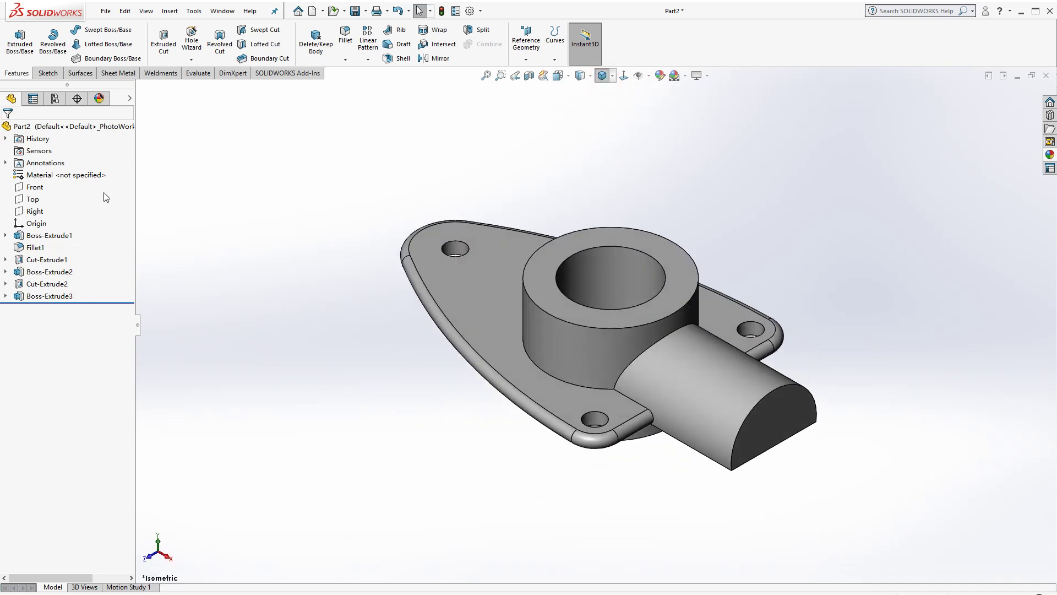
Sketch a closed triangle on the Front plane over the side boss's upper outer corner, its lower vertex about 3.8 mm above the boss's lower edge.
click(34, 187)
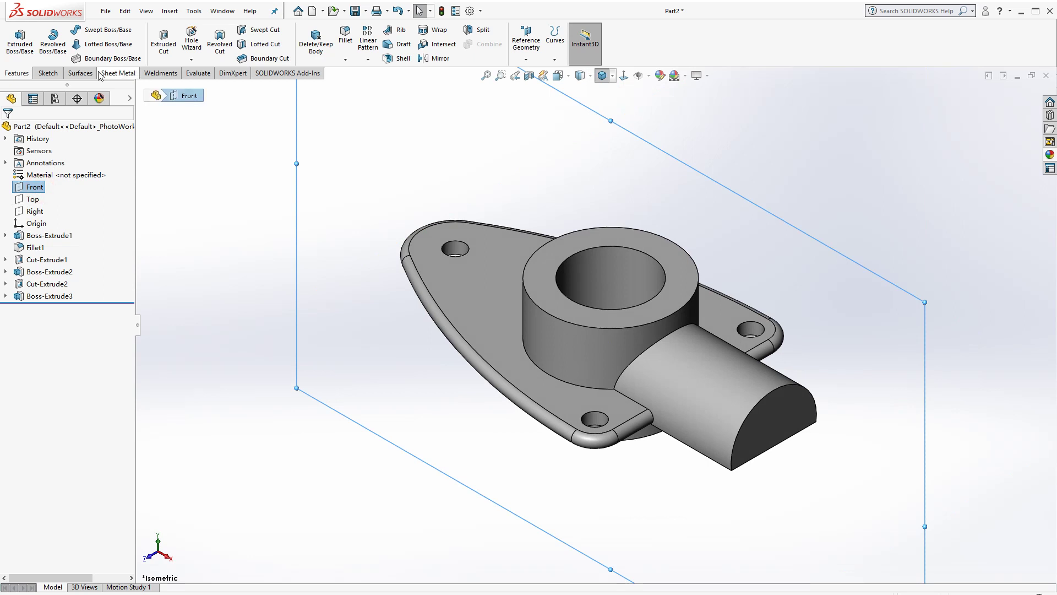
click(48, 72)
click(16, 34)
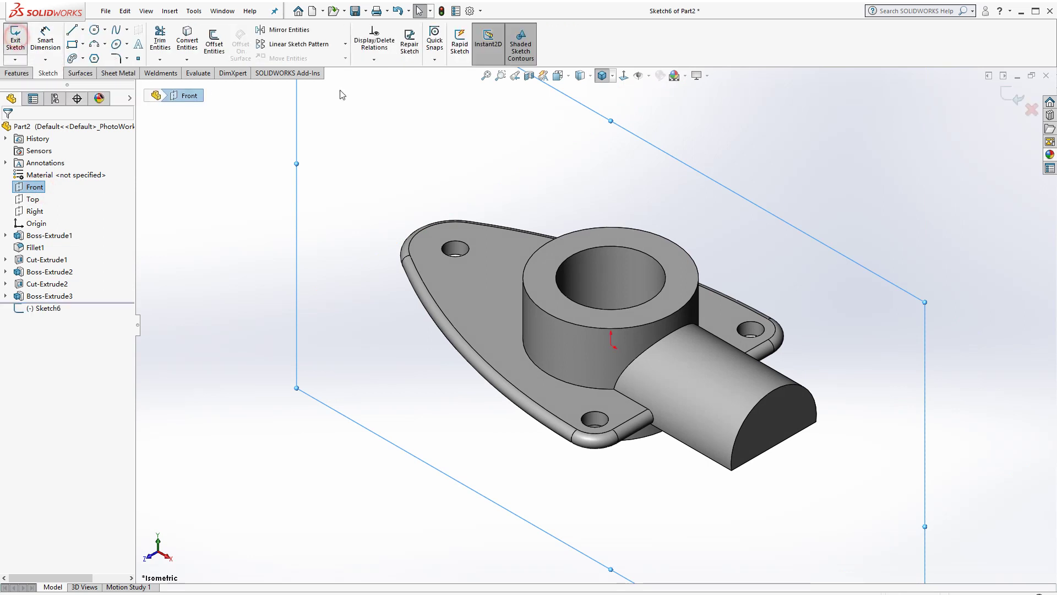
click(624, 76)
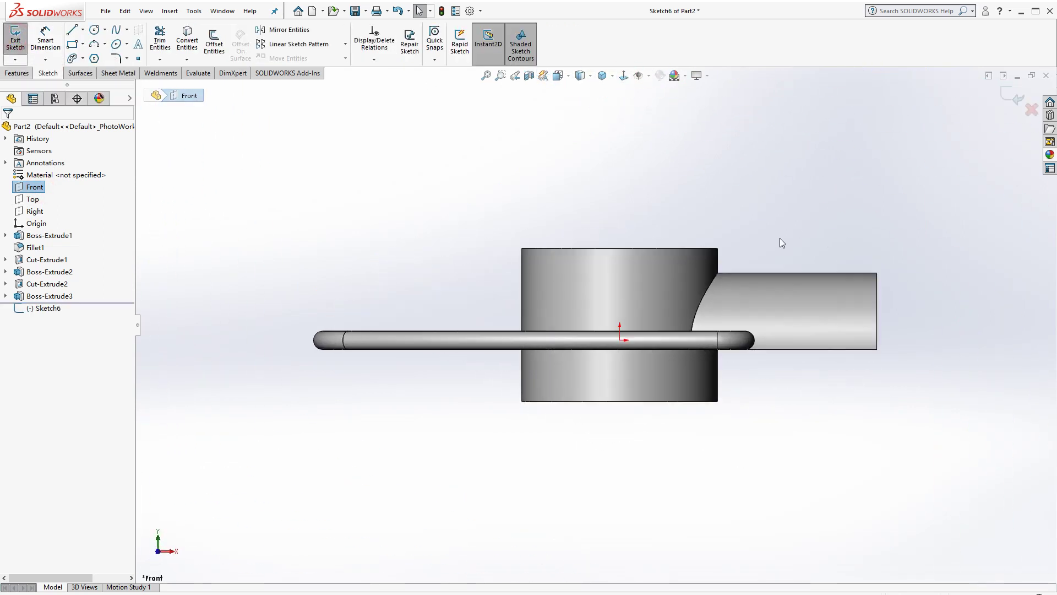
scroll(858, 301, down, 5)
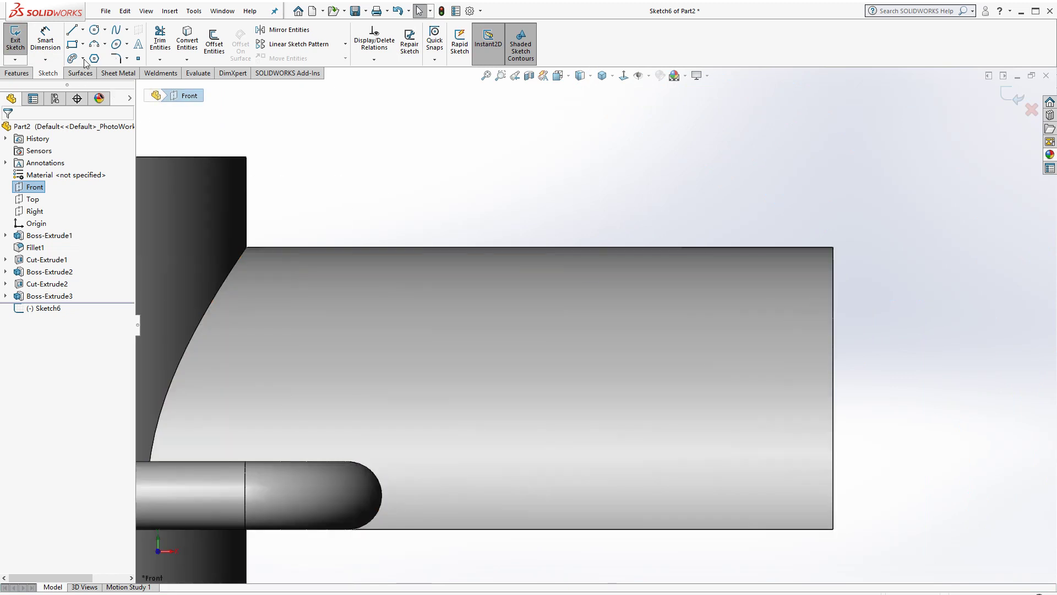
click(72, 31)
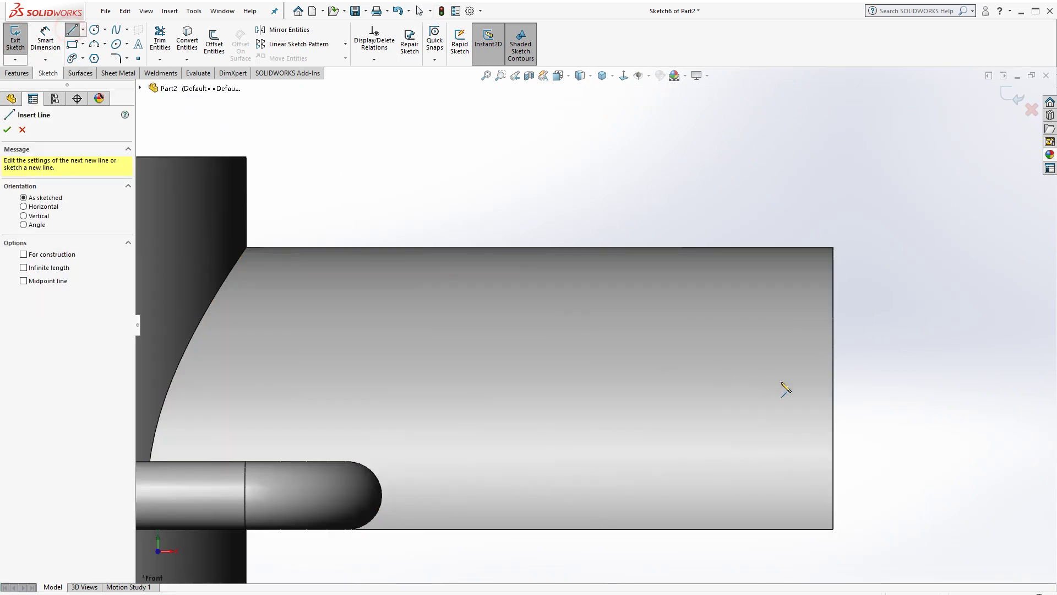
click(834, 444)
click(833, 247)
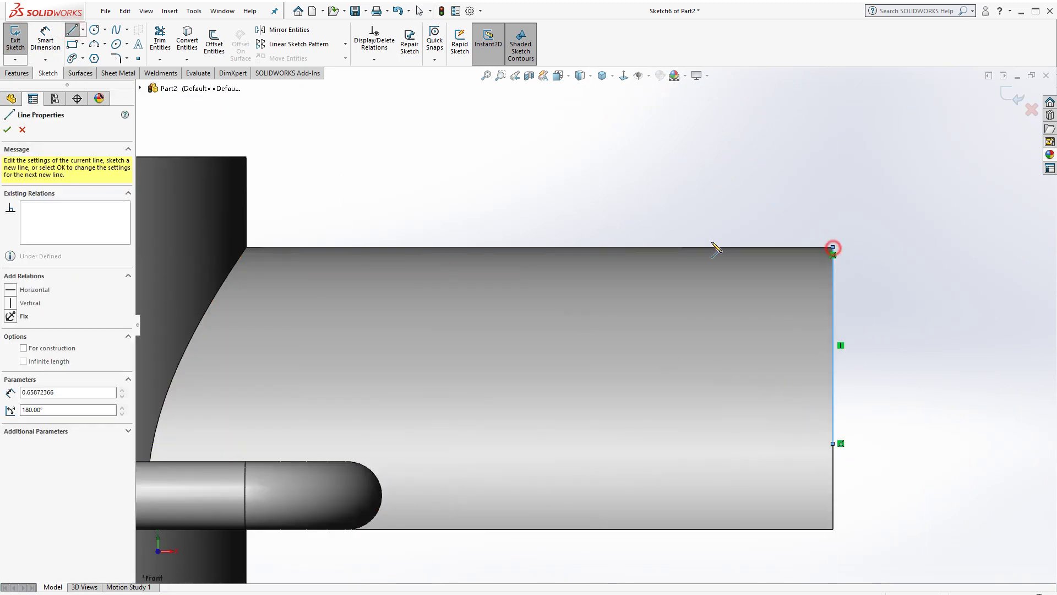
click(585, 246)
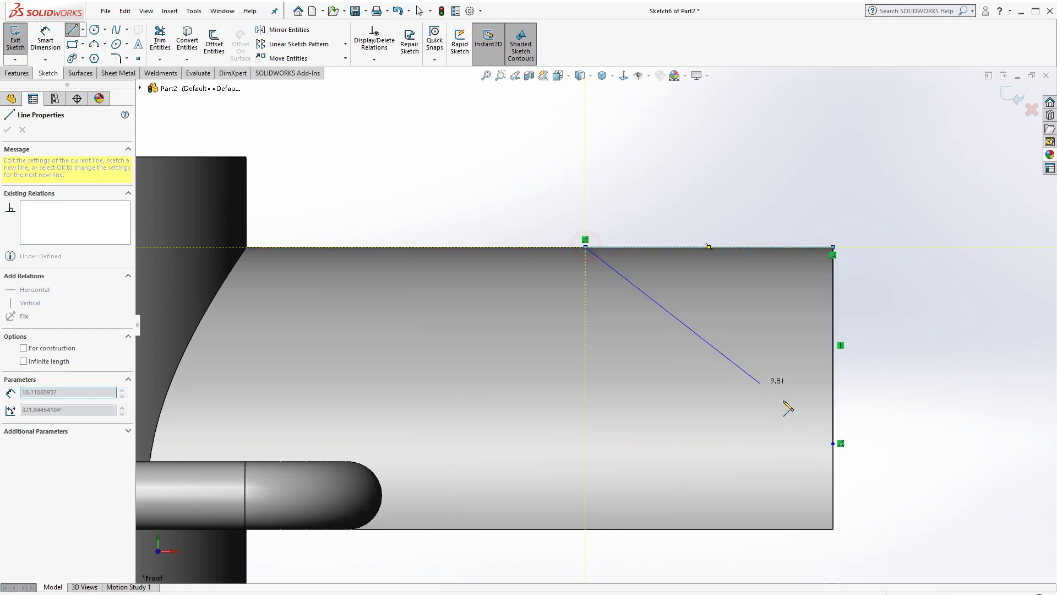
click(833, 443)
Dimension the triangle's lower vertex at 7 mm above the lower edge of the side boss.
click(45, 41)
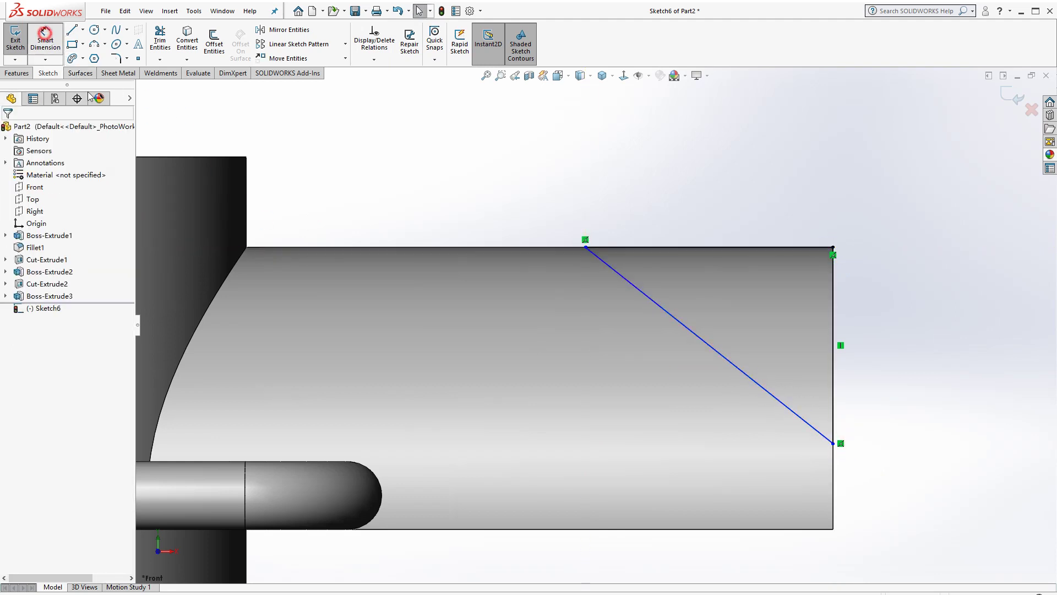
click(833, 443)
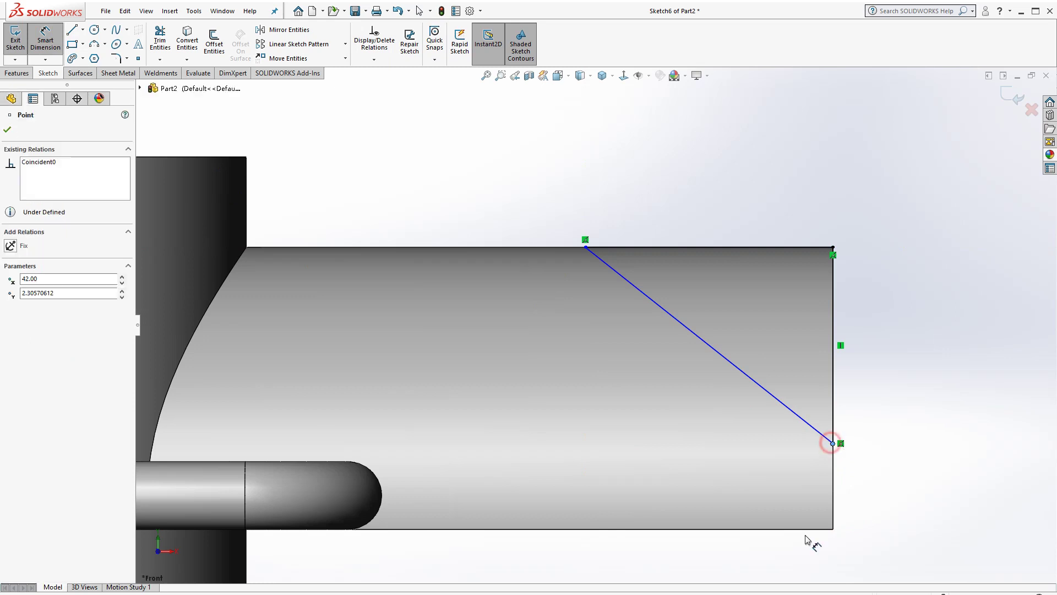
click(791, 529)
click(917, 496)
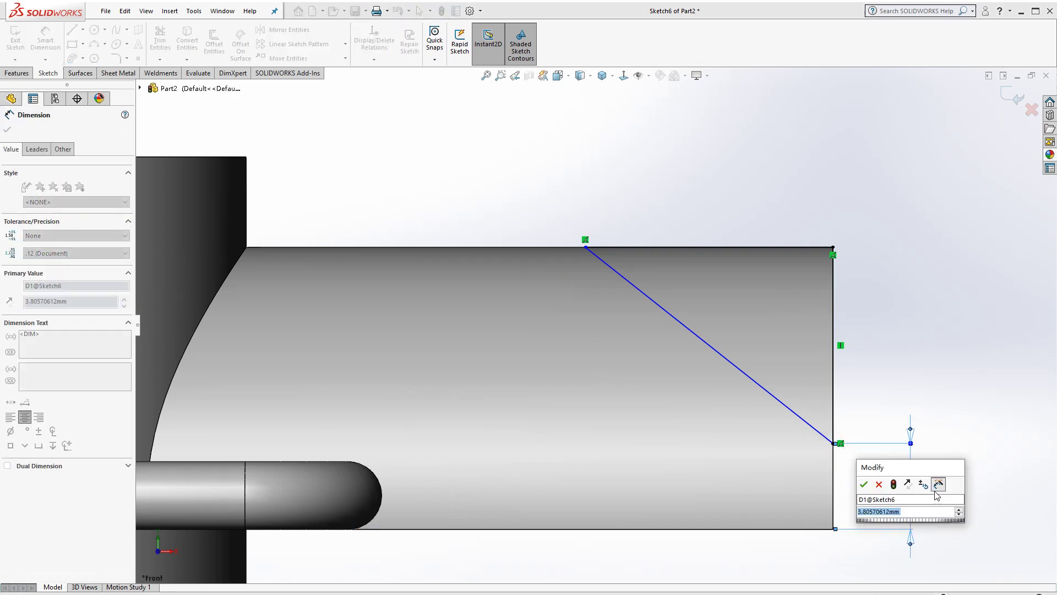
text(7)
key(Return)
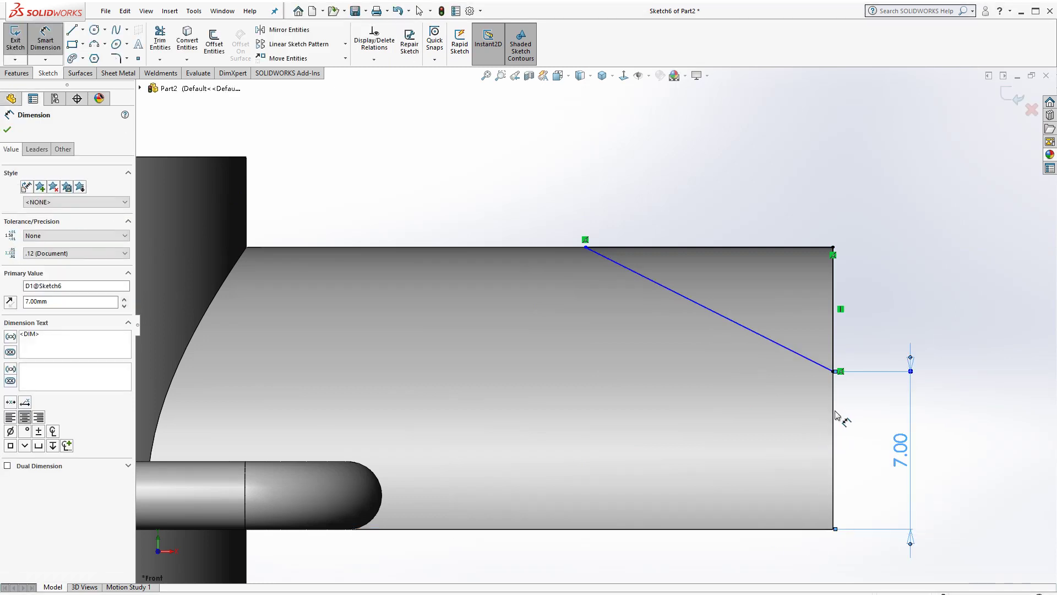
Dimension the angle between the triangle's sloped line and its vertical line as 60 degrees.
click(762, 336)
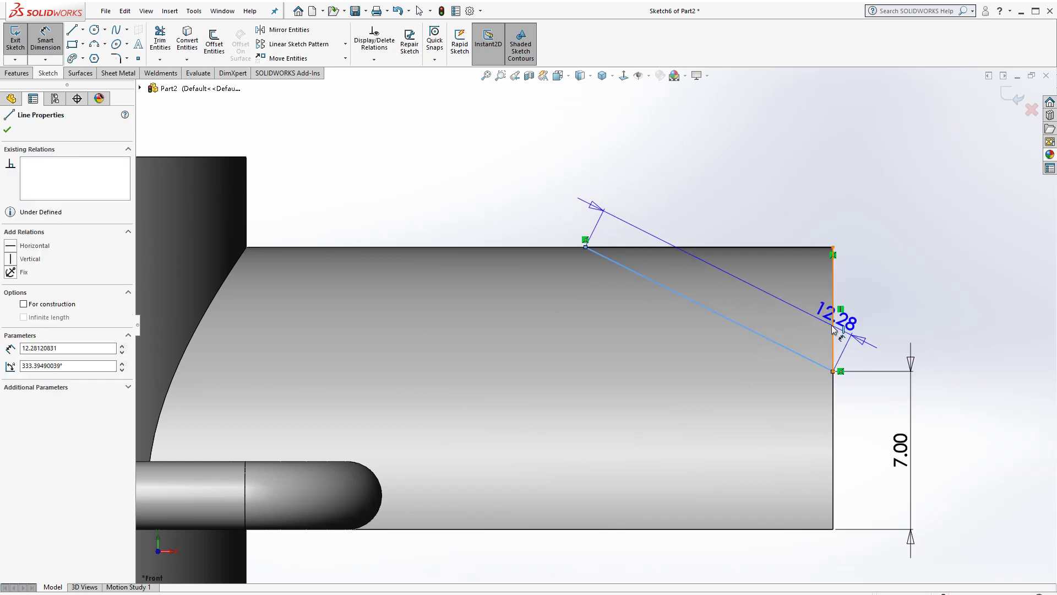
click(833, 329)
click(846, 352)
text(60)
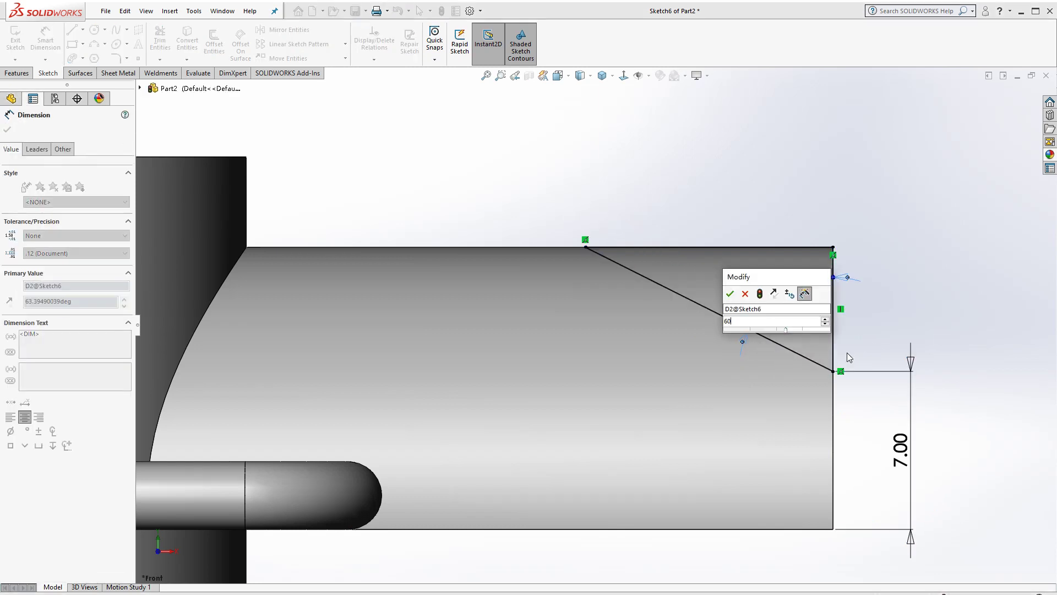
key(Return)
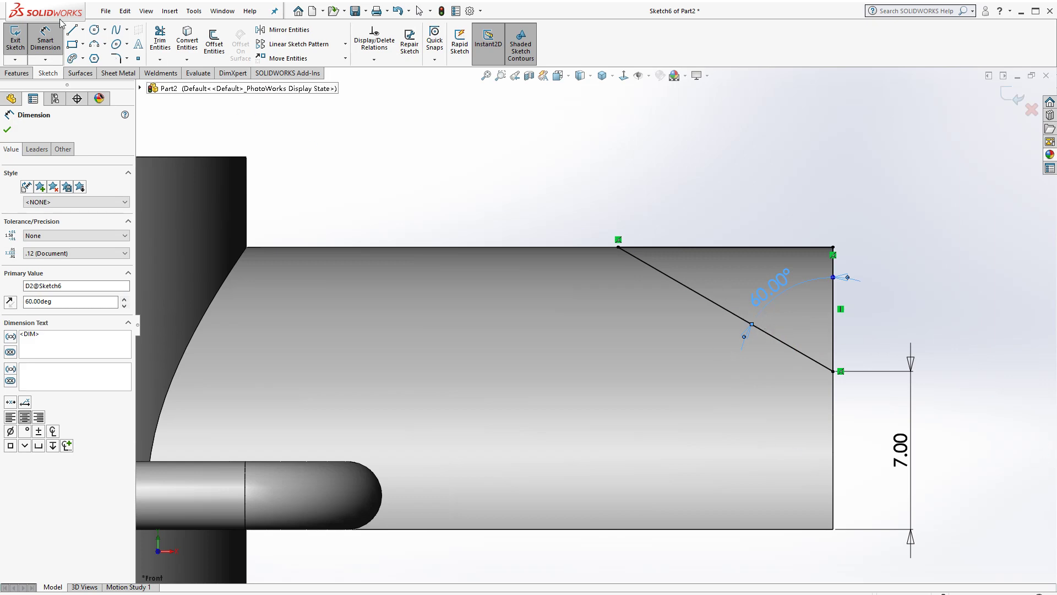
Cut the triangle through the side boss's end with a Mid Plane extruded cut 25 mm deep.
click(17, 73)
click(163, 43)
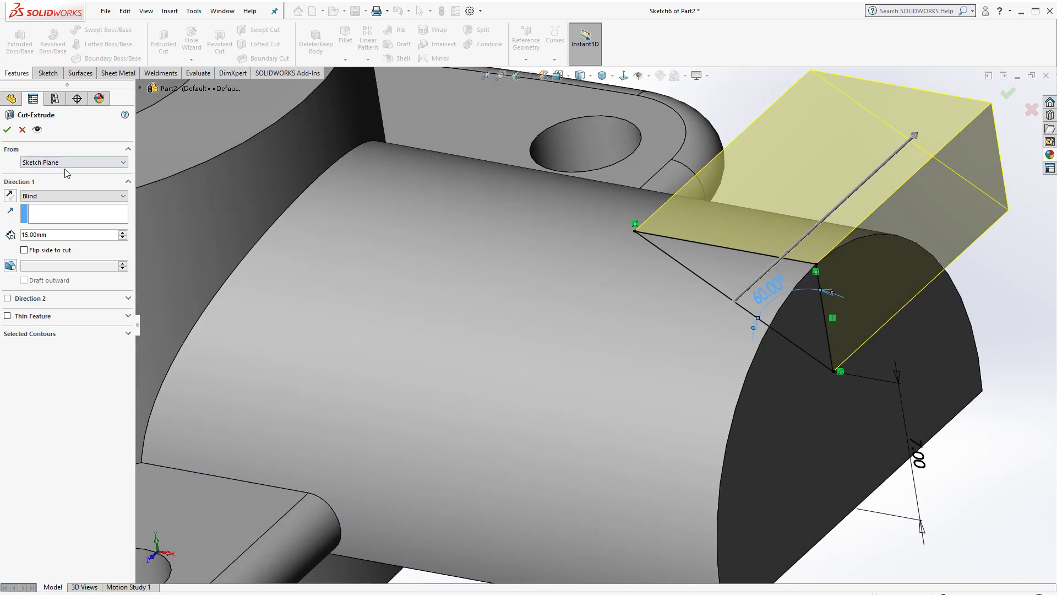
click(62, 165)
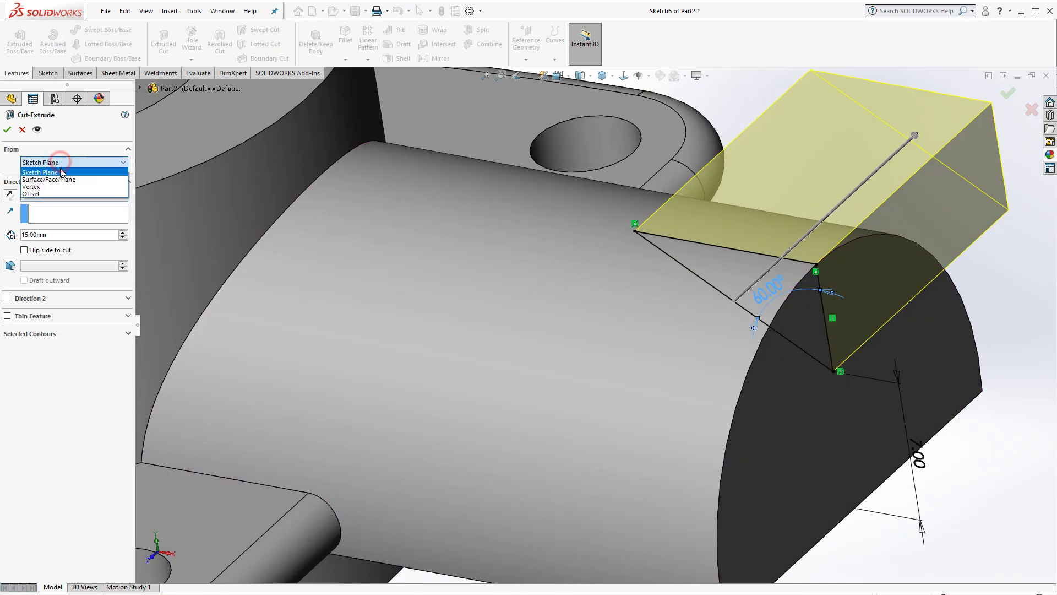
click(8, 163)
click(76, 192)
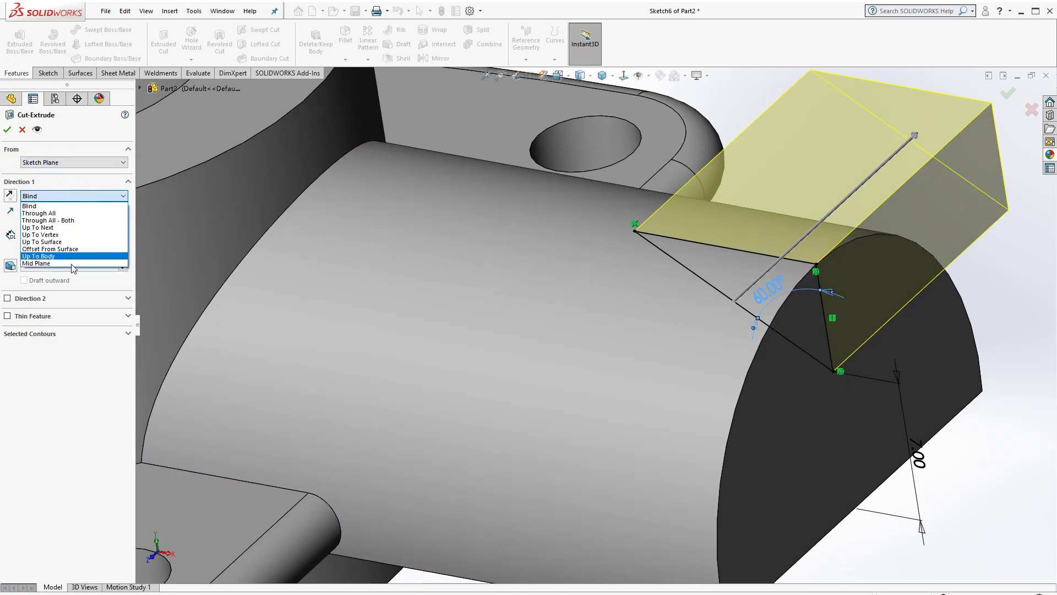
click(72, 260)
click(122, 233)
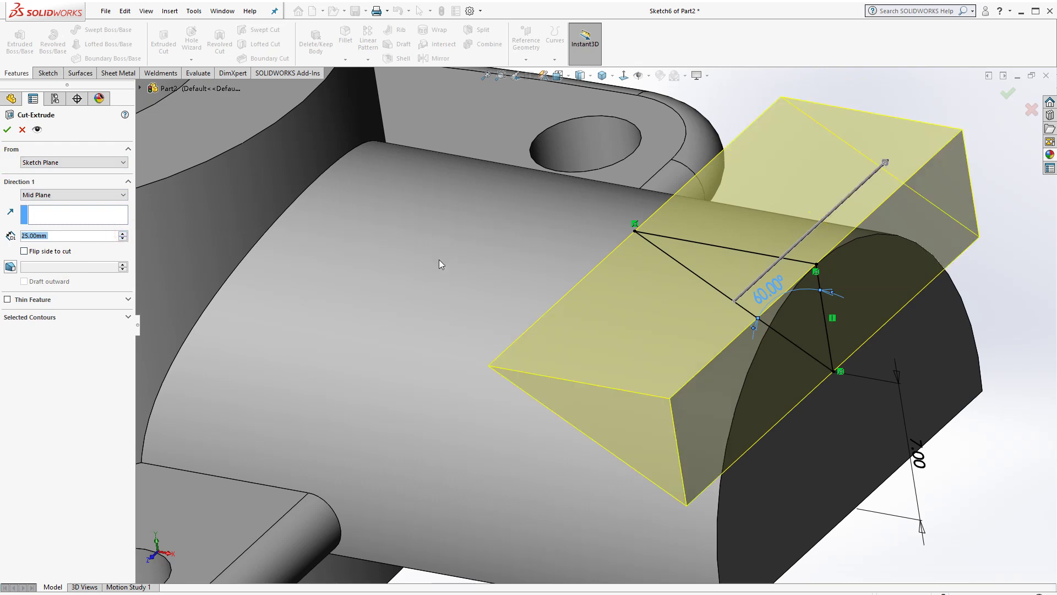
middle_drag(438, 259, 599, 333)
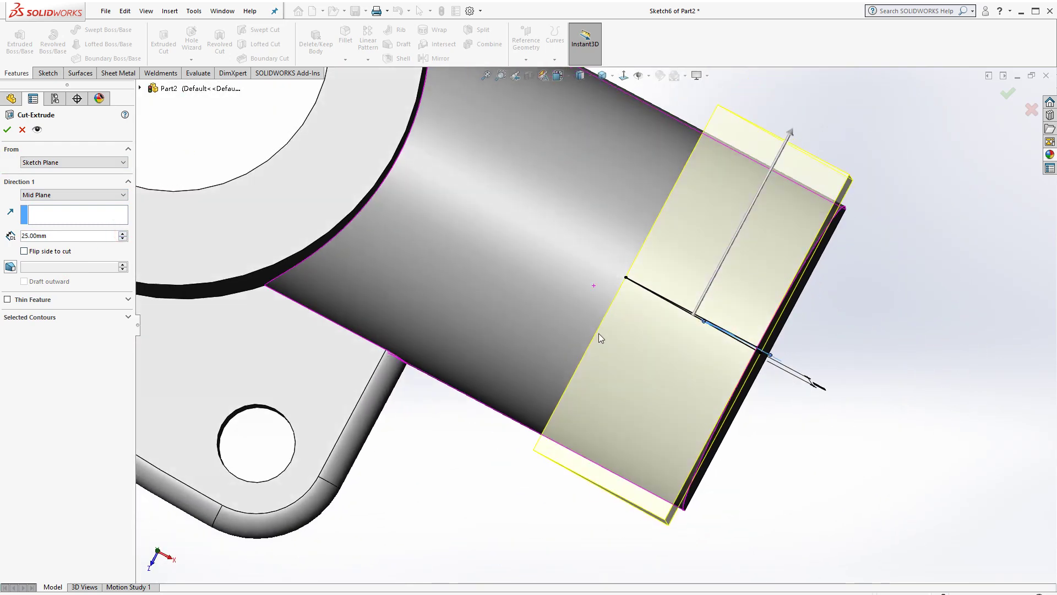
click(8, 131)
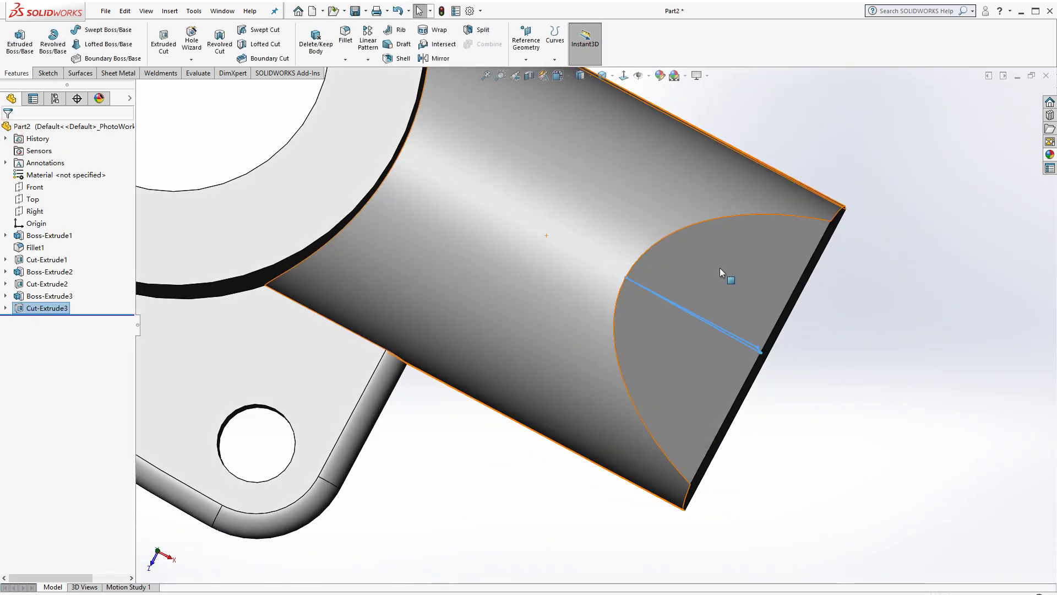
click(876, 313)
middle_drag(773, 342, 801, 235)
scroll(801, 235, up, 2)
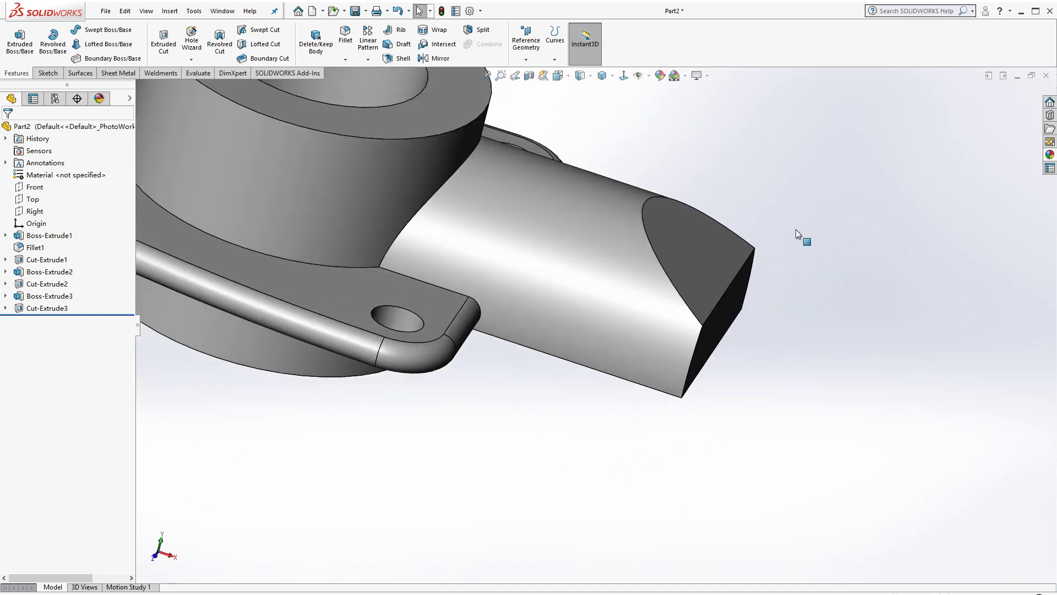
Sketch a centerline about 24.4 mm long at about 32 degrees on the Front plane, crossing the side boss's bevelled outer end.
click(603, 75)
click(617, 86)
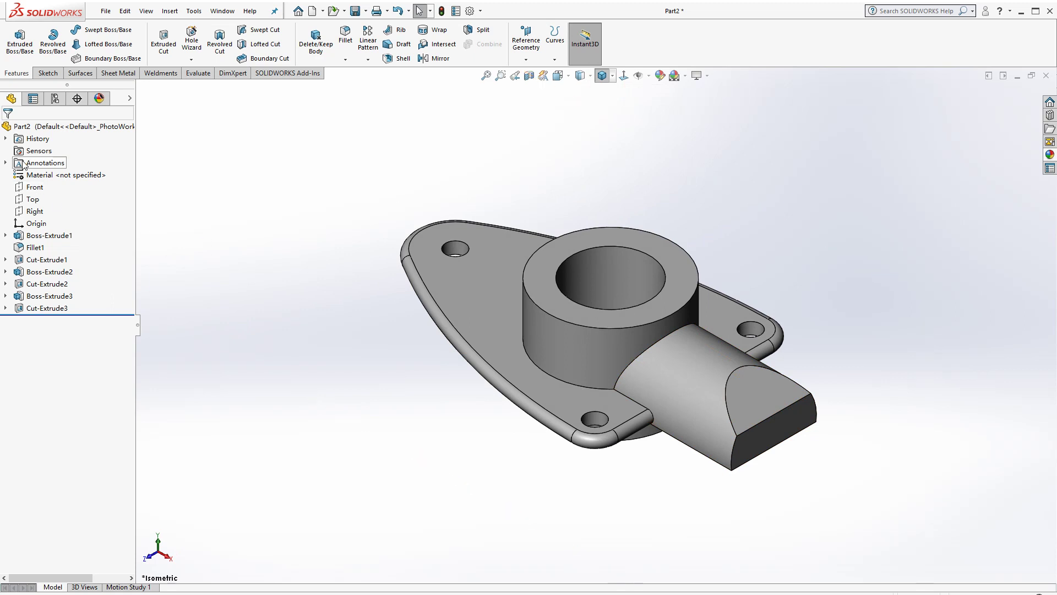
click(33, 188)
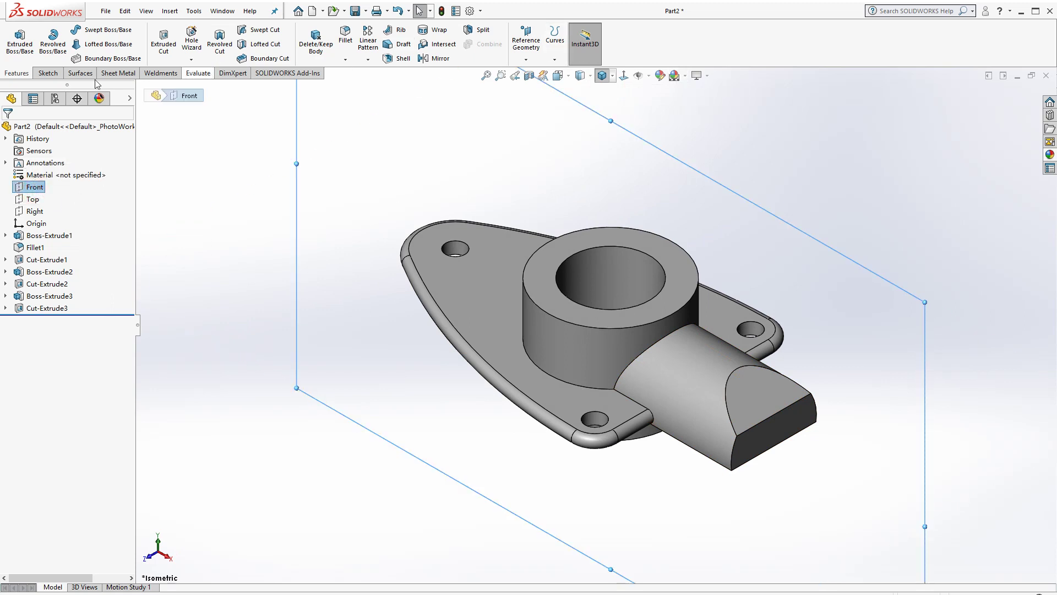
click(48, 74)
click(16, 38)
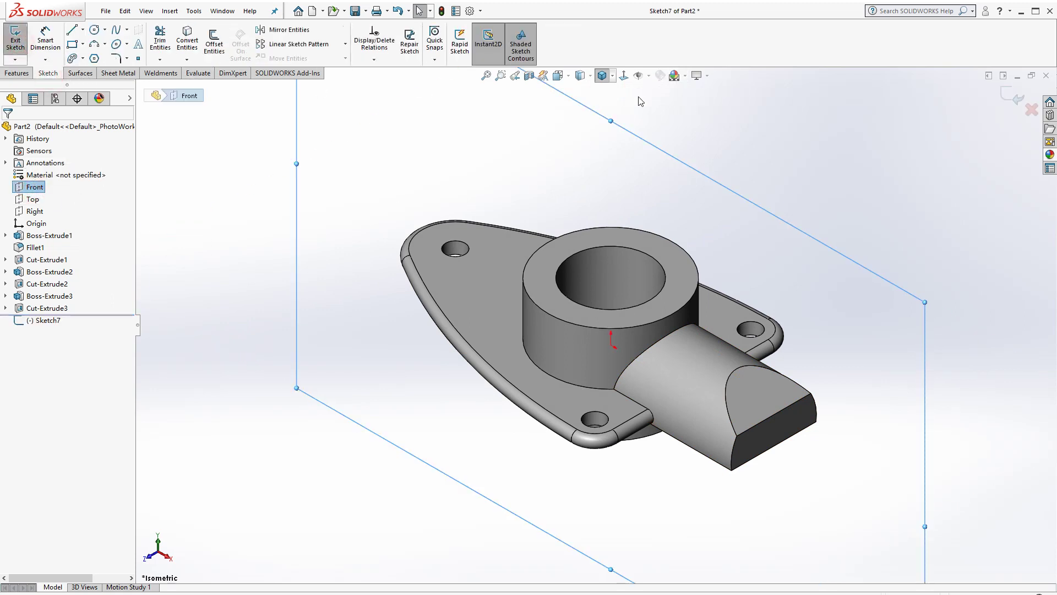
click(624, 75)
scroll(963, 322, down, 4)
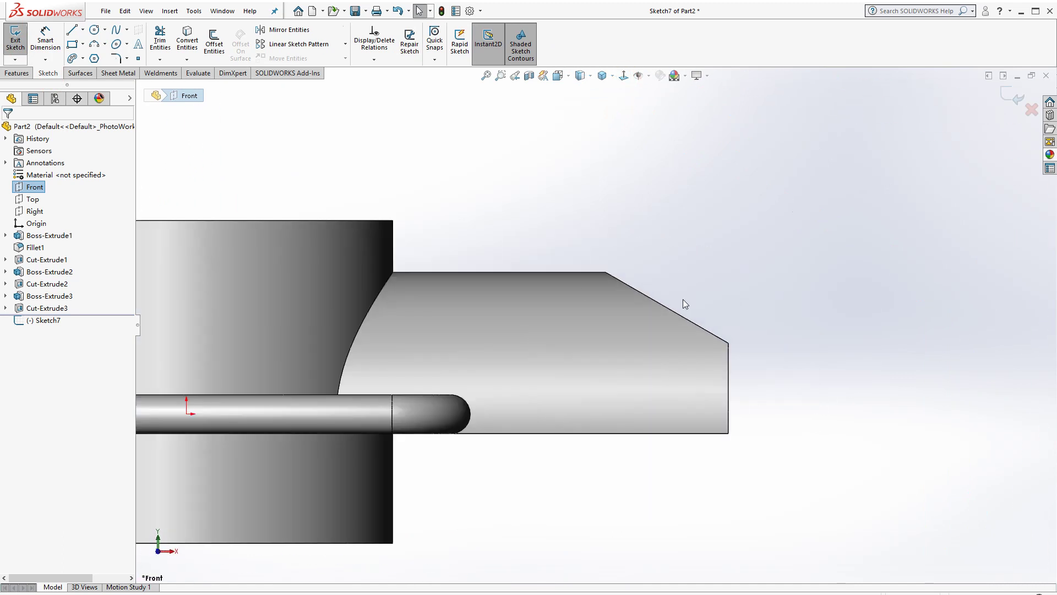
click(84, 31)
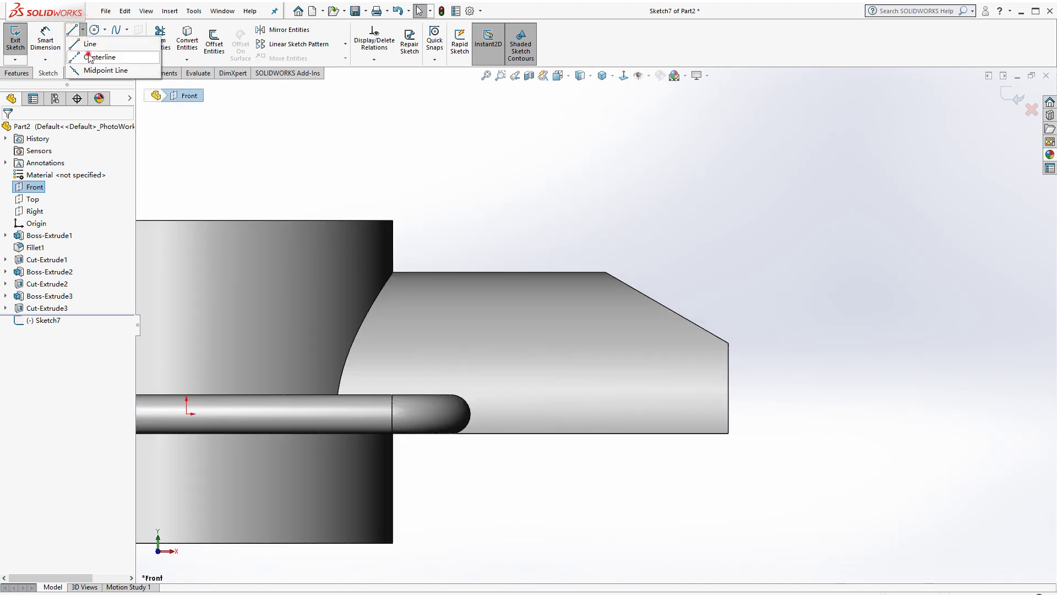
click(91, 56)
click(633, 391)
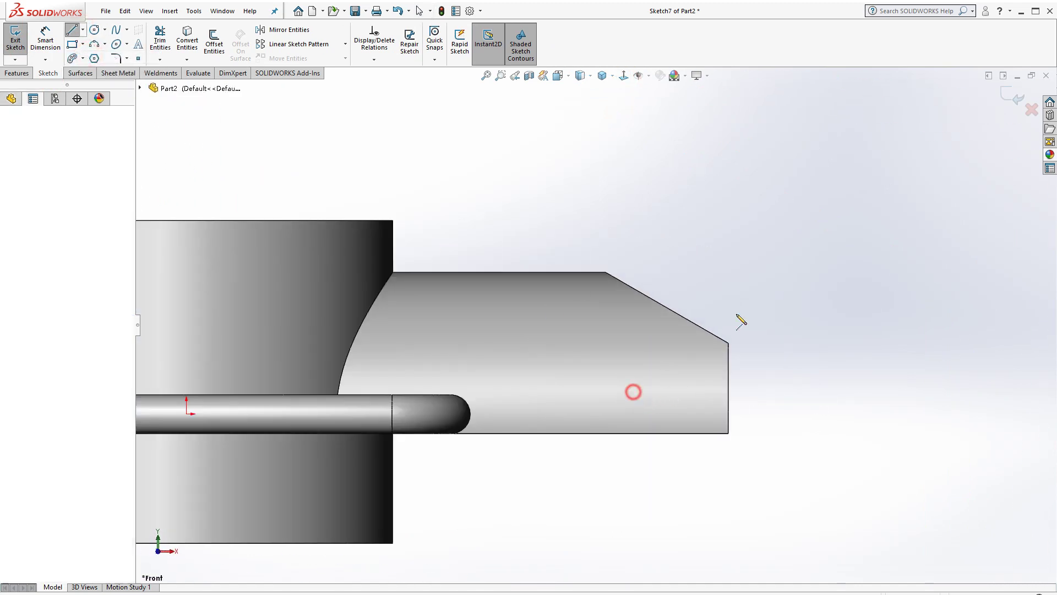
click(902, 225)
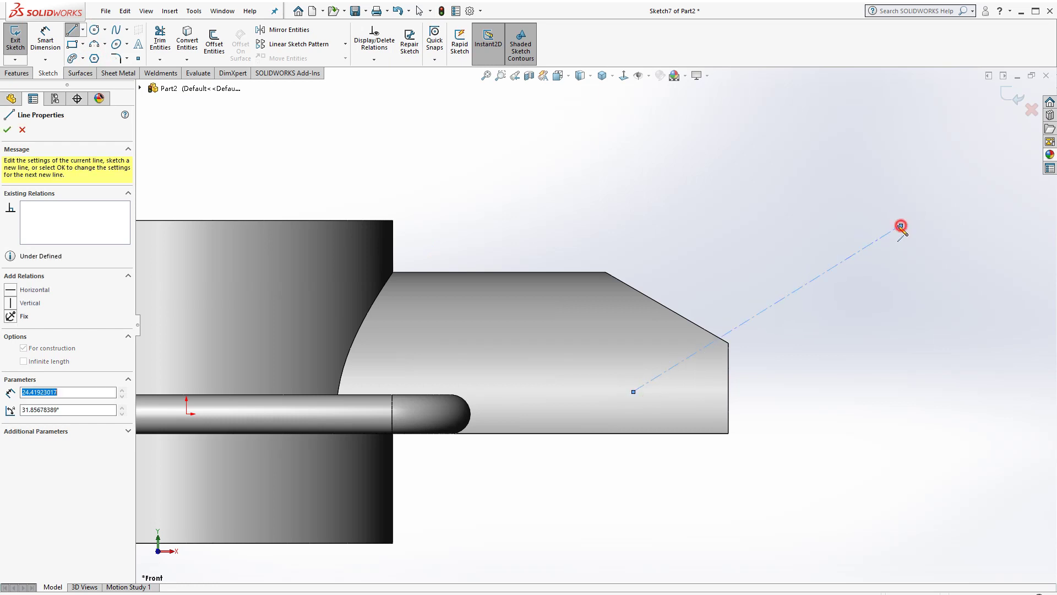
key(Escape)
Make the centerline coincident with the vertex where the side boss's bevel meets its vertical end face.
click(737, 329)
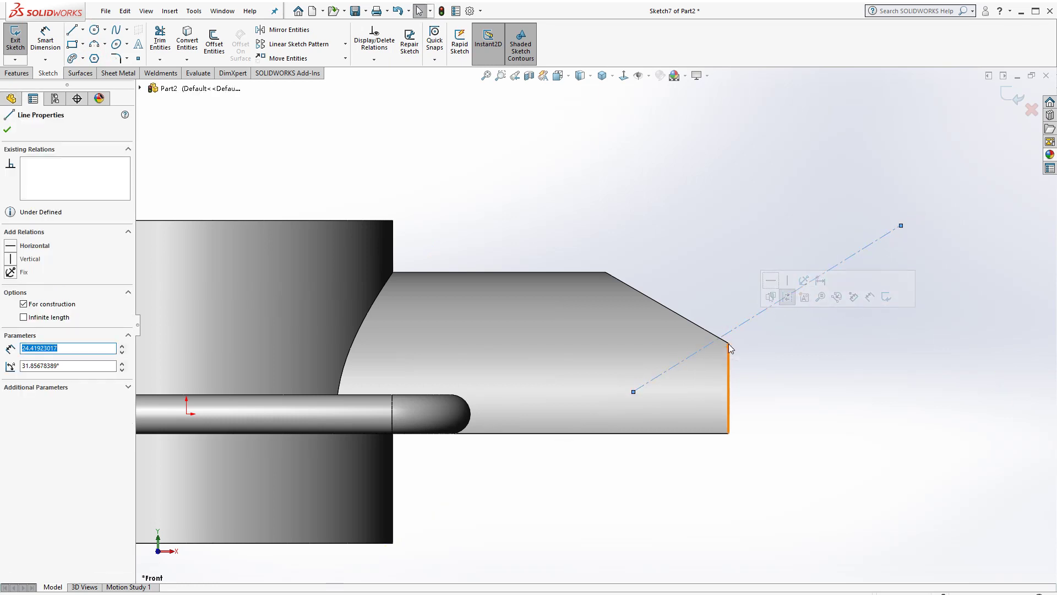
ctrl+click(728, 346)
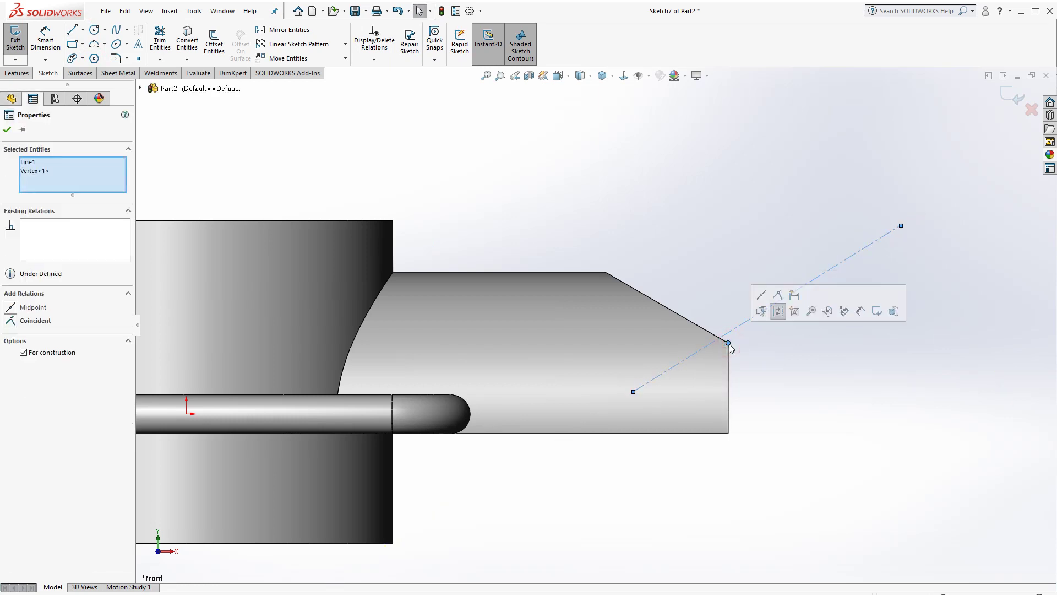
click(781, 296)
click(792, 379)
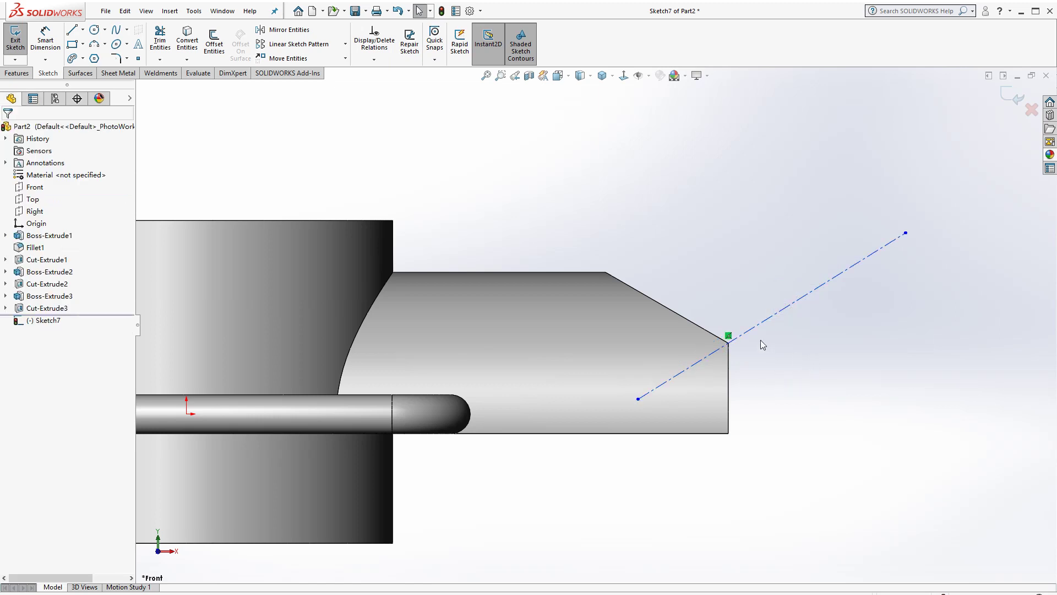
Dimension the angle between the centerline and the side boss's lower edge as 30 degrees.
click(45, 41)
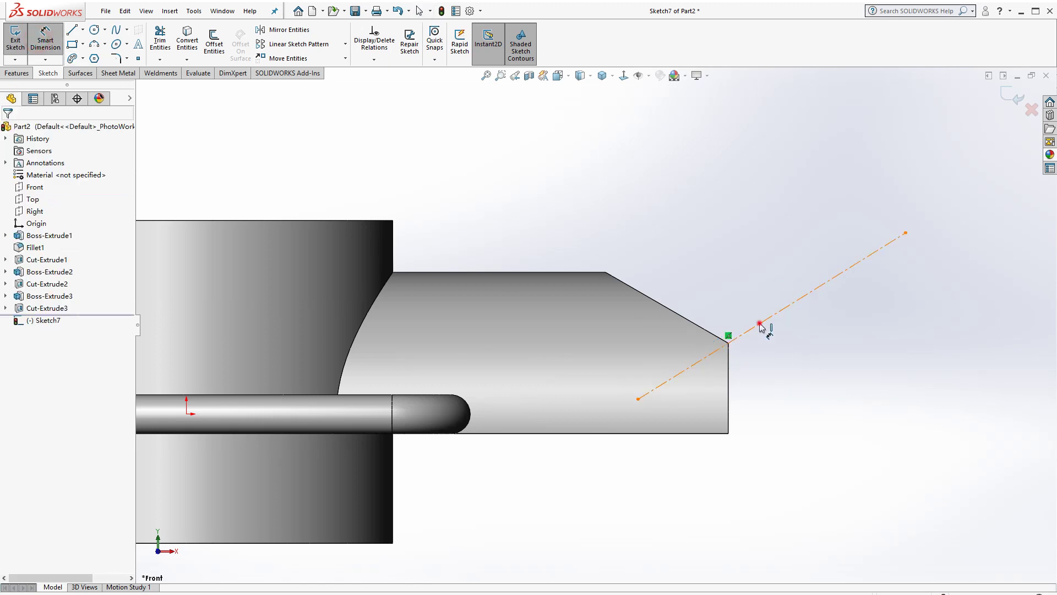
click(760, 326)
click(706, 433)
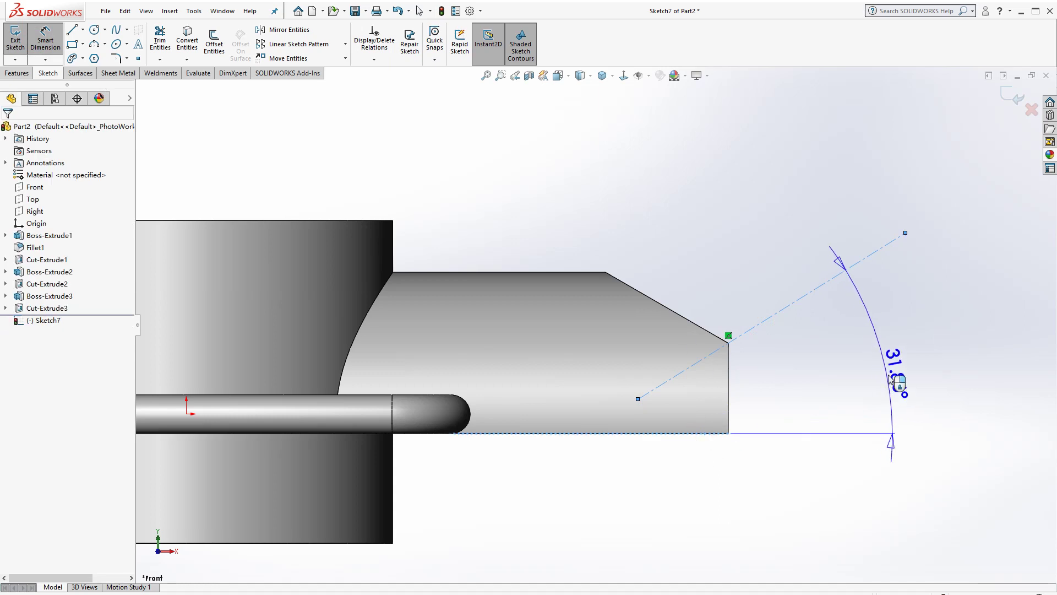
click(892, 378)
text(3)
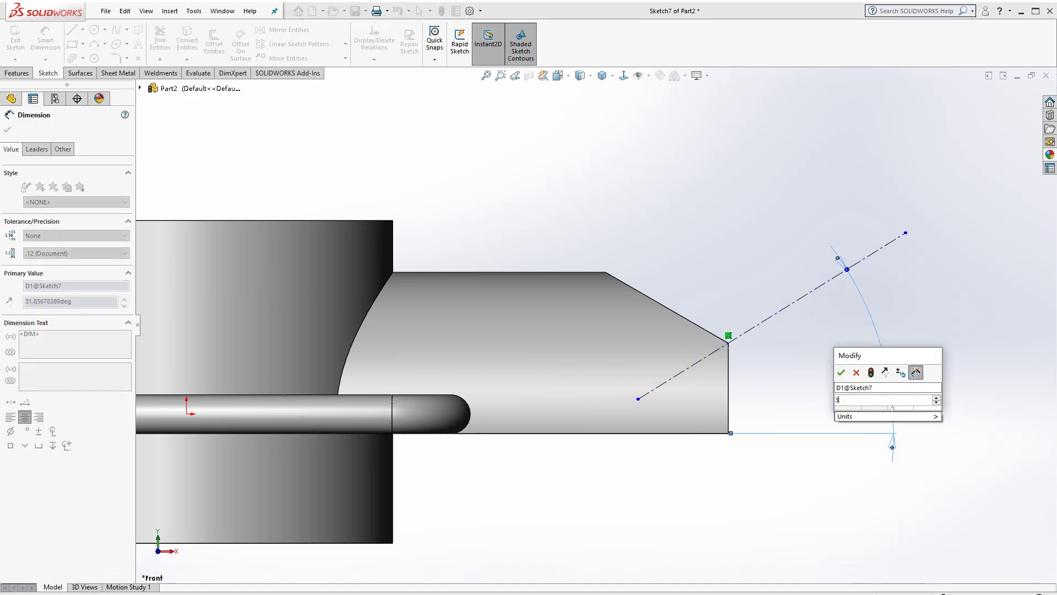
text(0)
key(Return)
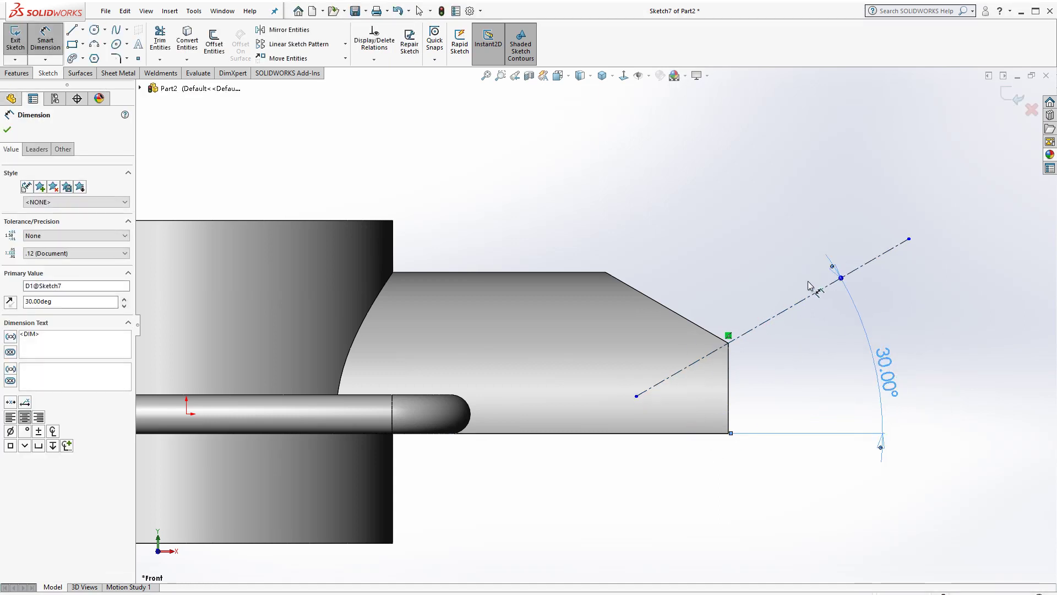
Sketch a chain of five lines above the centerline, from inside the side boss to the centerline's outer endpoint, with the second line vertical.
click(72, 30)
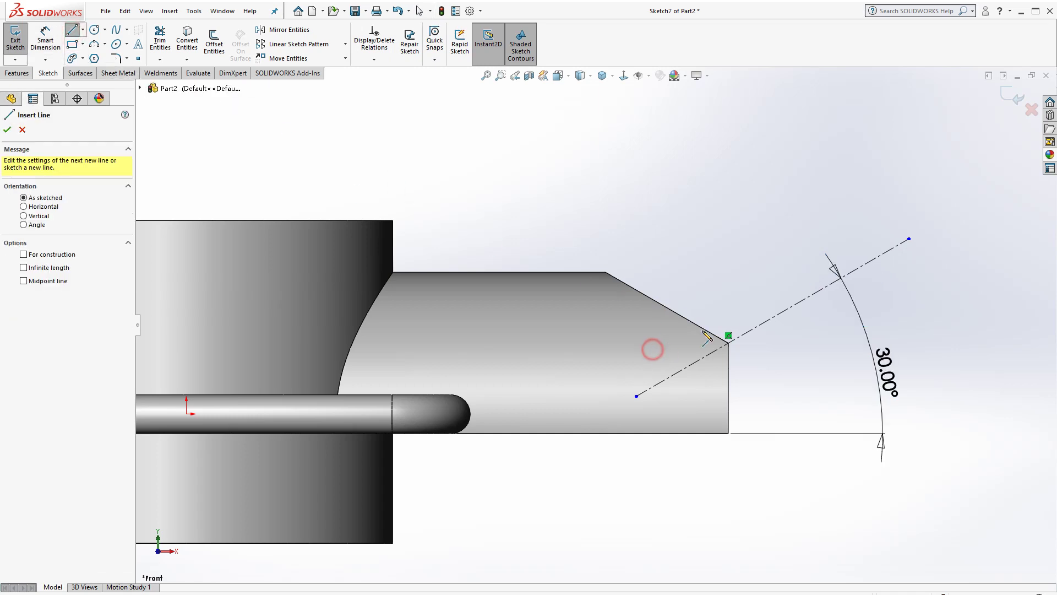
click(653, 350)
click(740, 293)
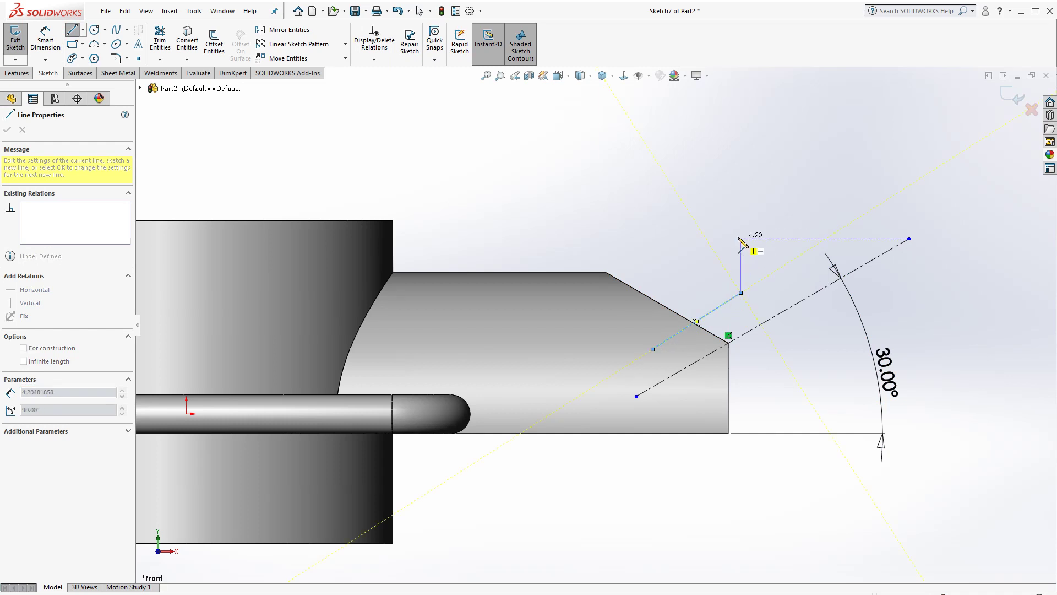
click(741, 239)
click(832, 187)
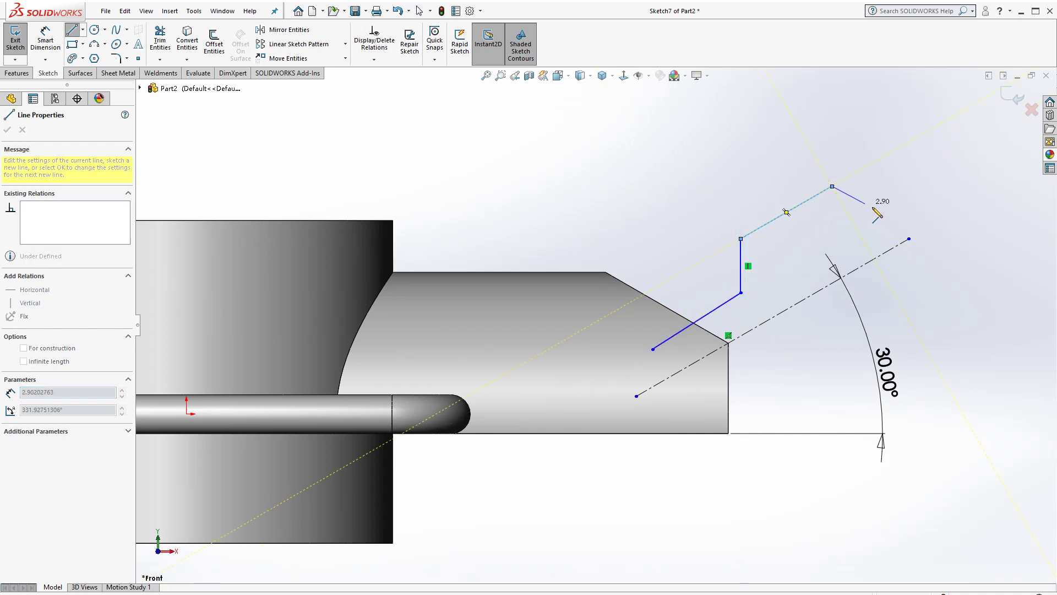
click(898, 216)
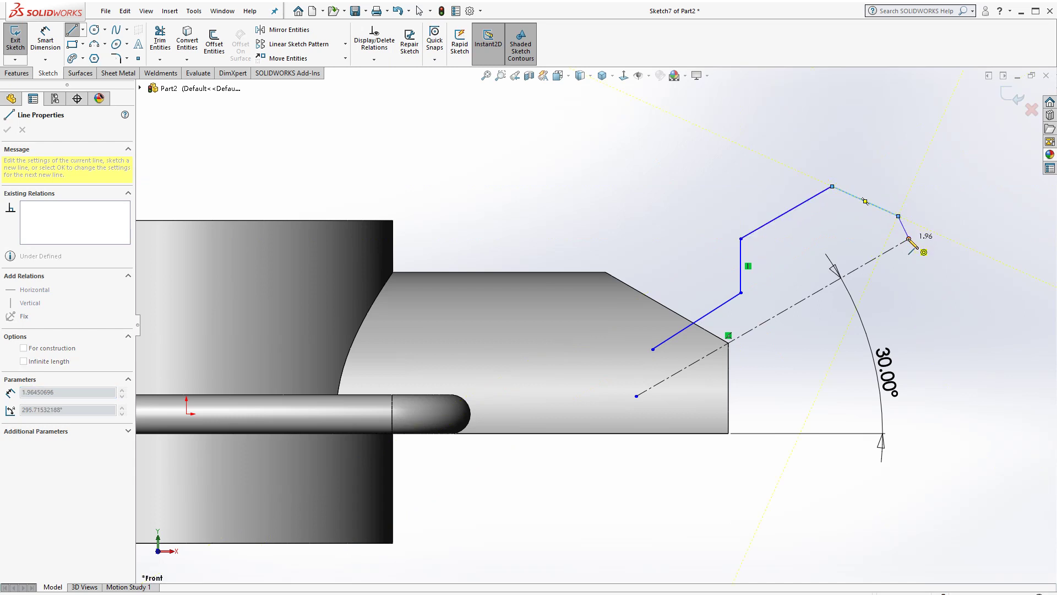
click(909, 238)
key(Escape)
Make the short line at the centerline's outer endpoint perpendicular to the centerline.
scroll(914, 258, down, 2)
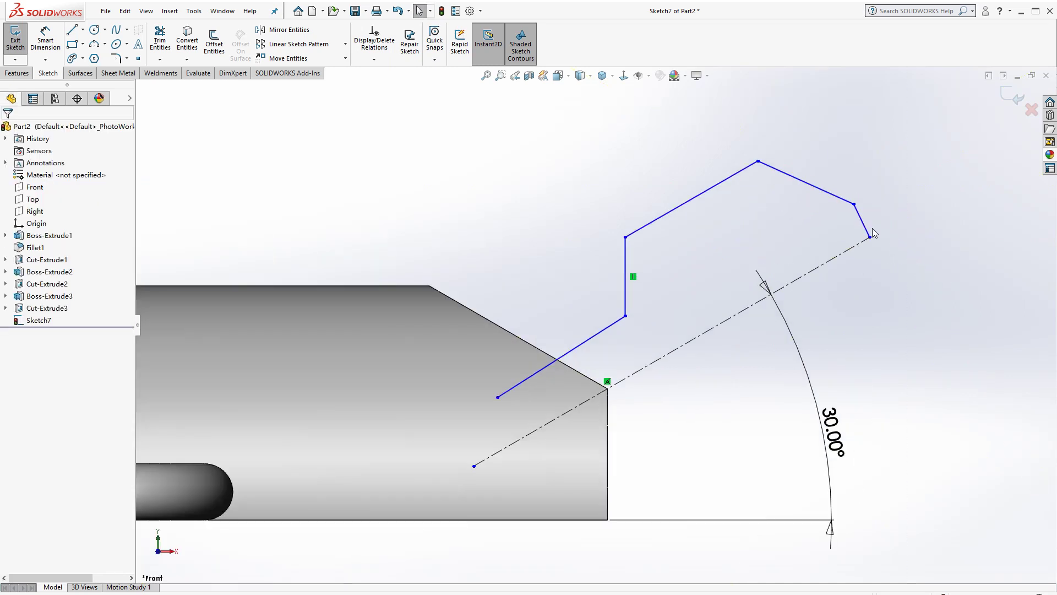
click(864, 226)
ctrl+click(844, 254)
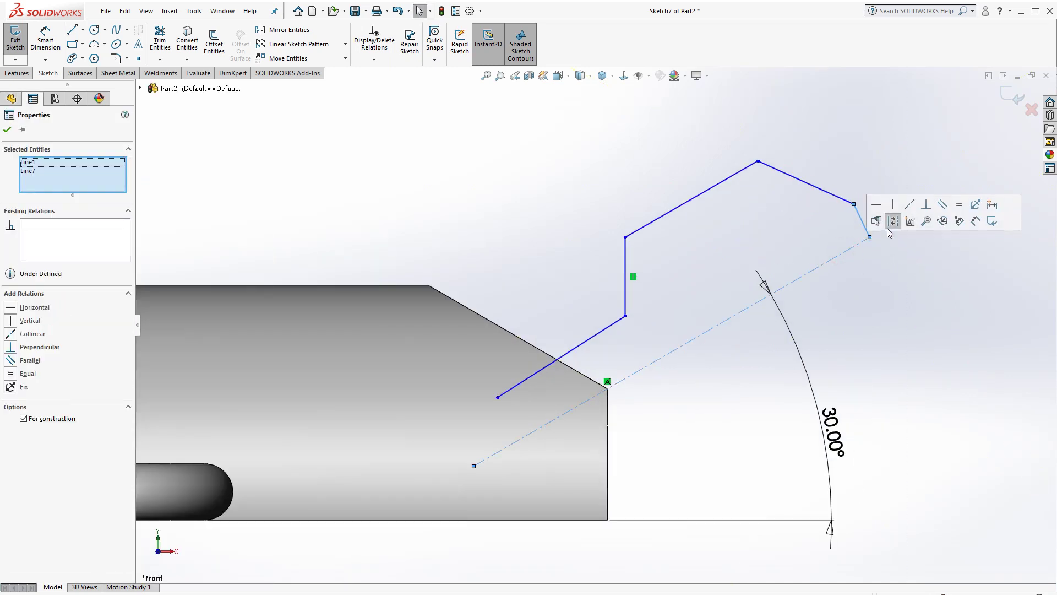
click(931, 206)
click(639, 187)
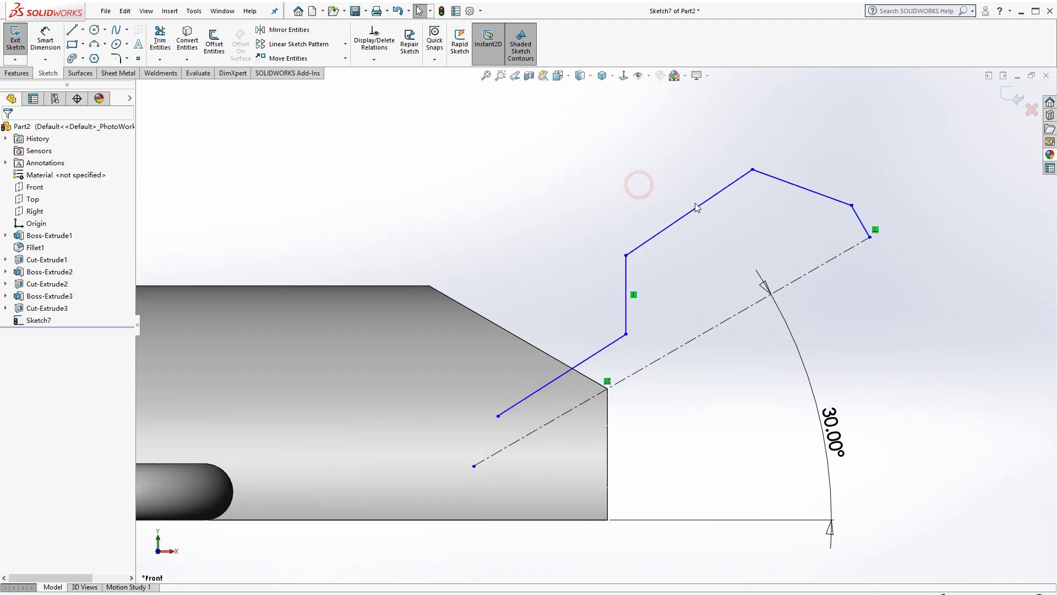
Make the sloped lines at both ends of the chain's vertical line parallel to the centerline.
click(707, 205)
ctrl+click(732, 322)
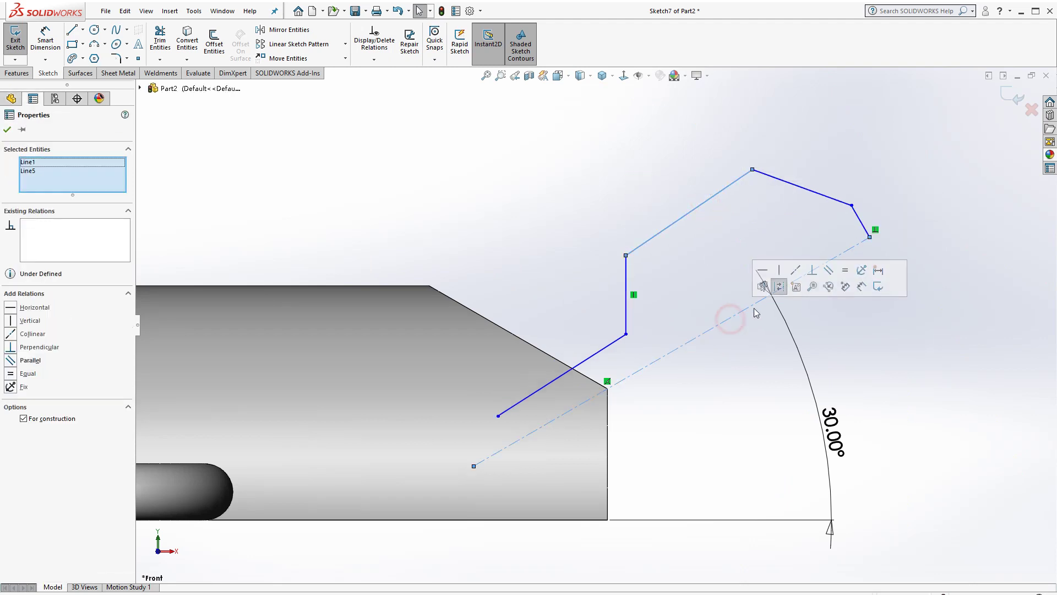
click(835, 274)
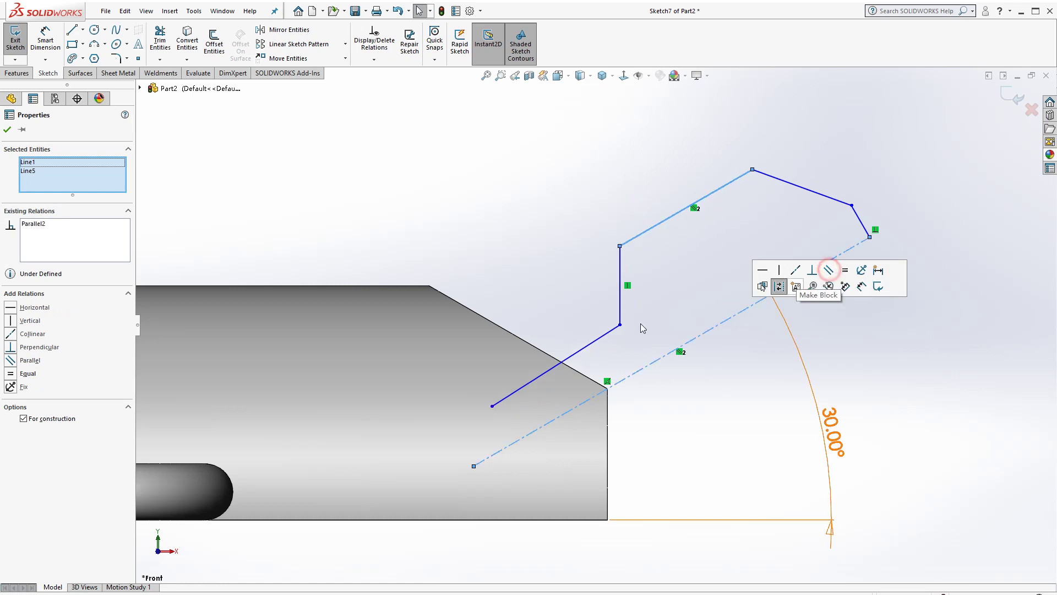
click(532, 302)
click(593, 341)
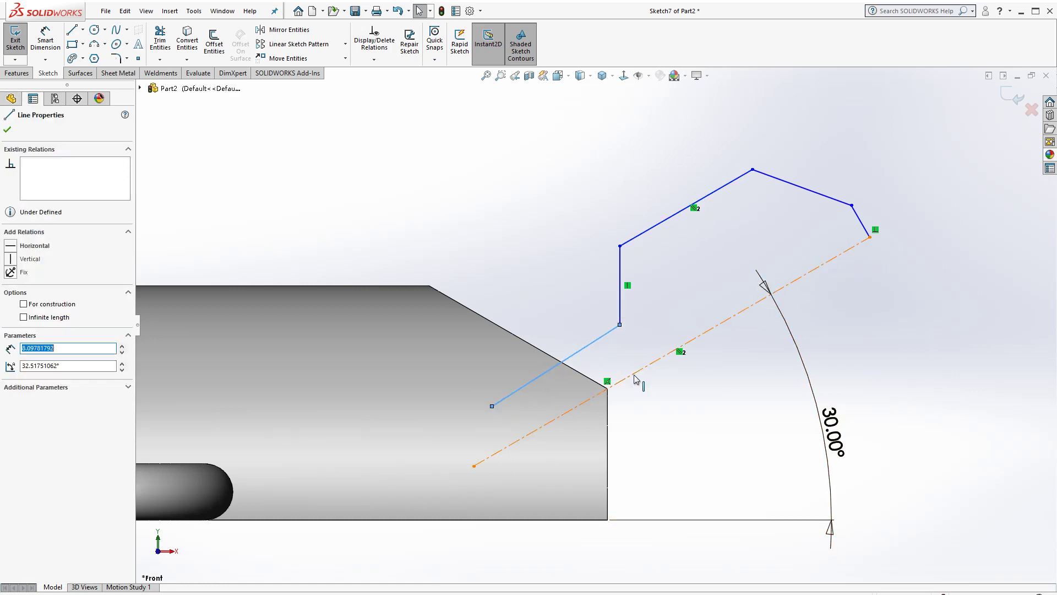
ctrl+click(644, 368)
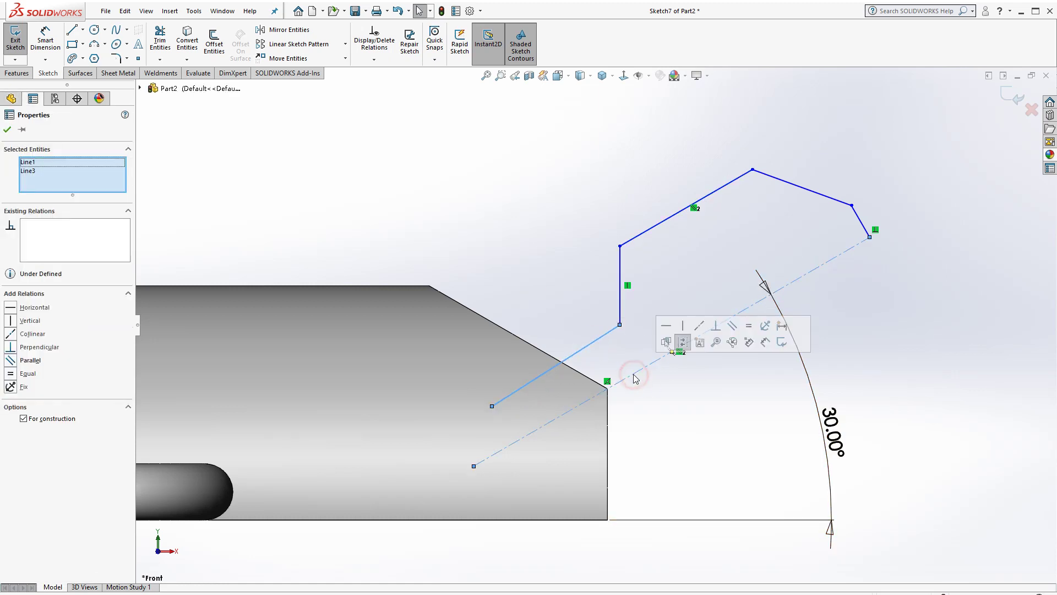
click(733, 326)
click(526, 218)
Dimension the upper vertex of the short perpendicular line as a 10 mm diameter across the centerline.
scroll(537, 211, up, 2)
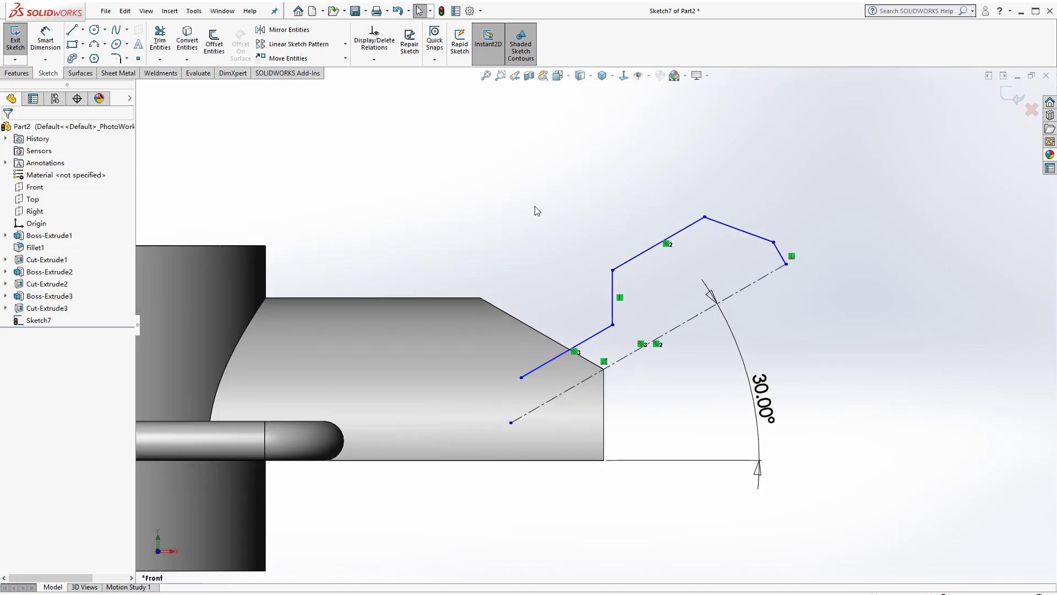
click(46, 37)
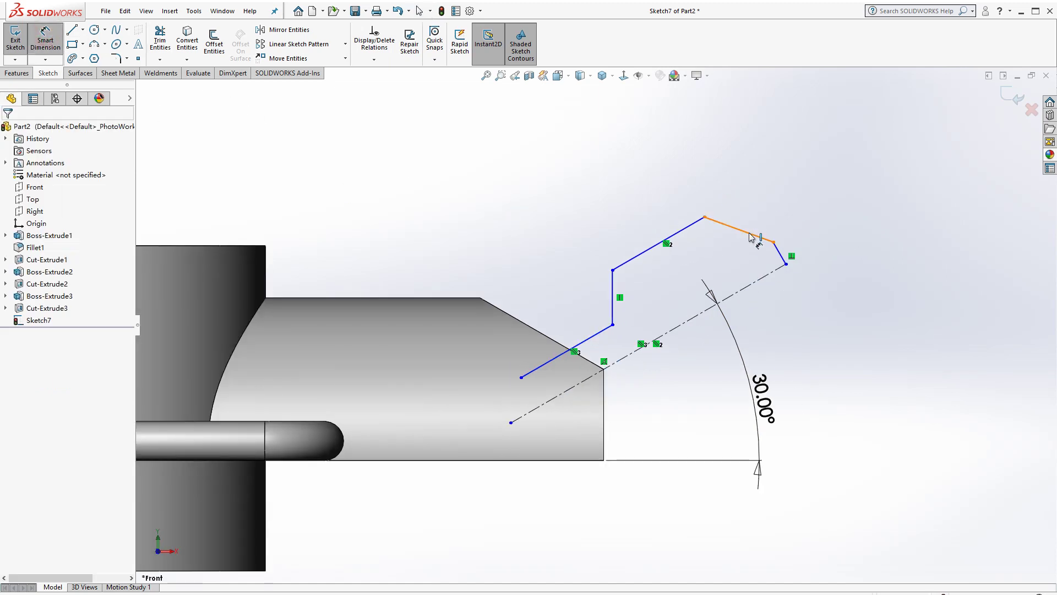
click(778, 248)
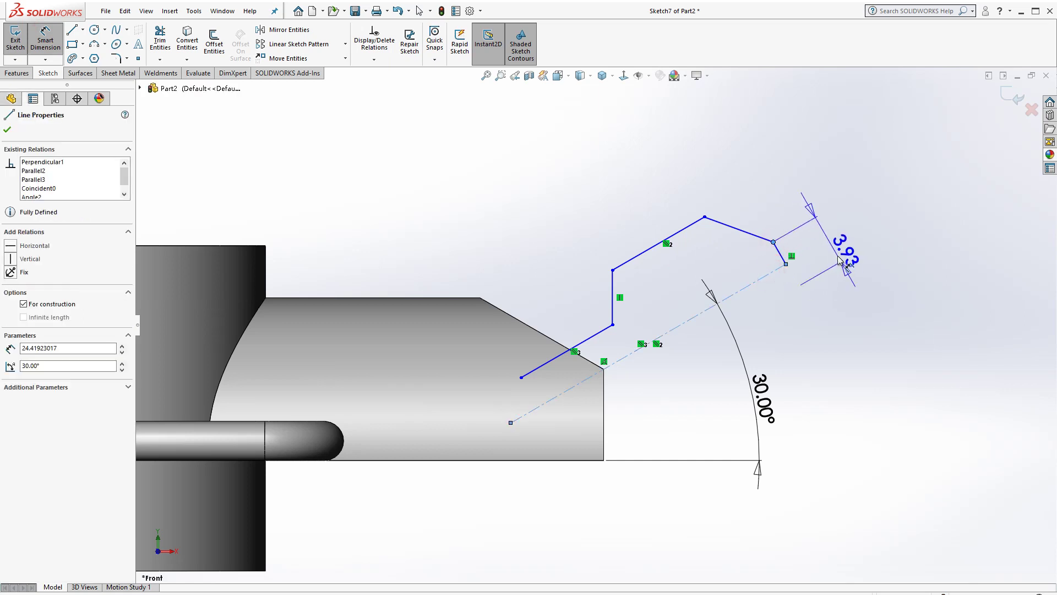
click(871, 303)
text(10)
key(Return)
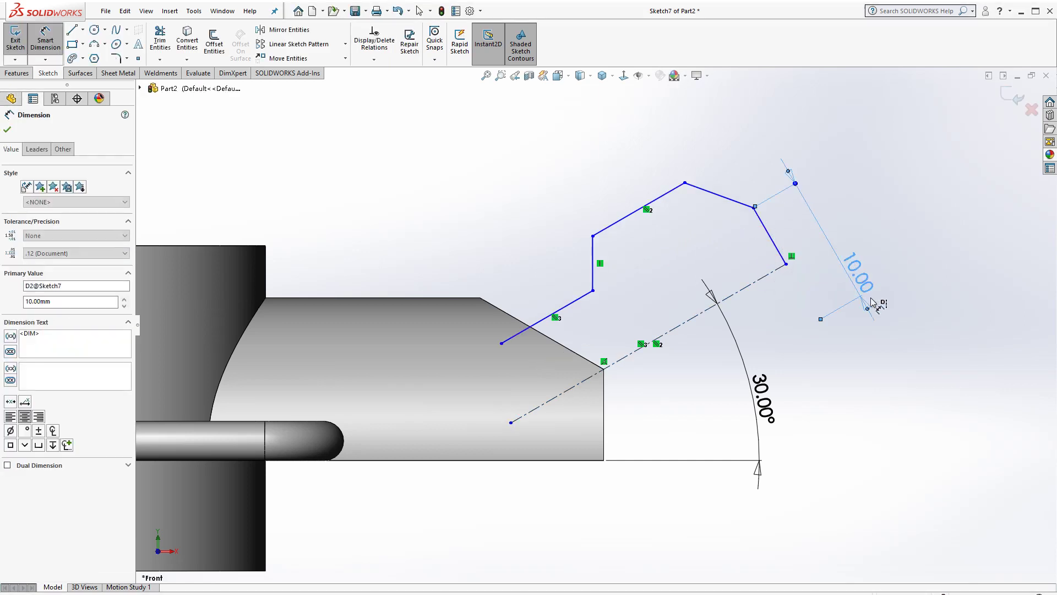
Dimension the upper parallel line as a 16 mm diameter across the centerline.
click(621, 226)
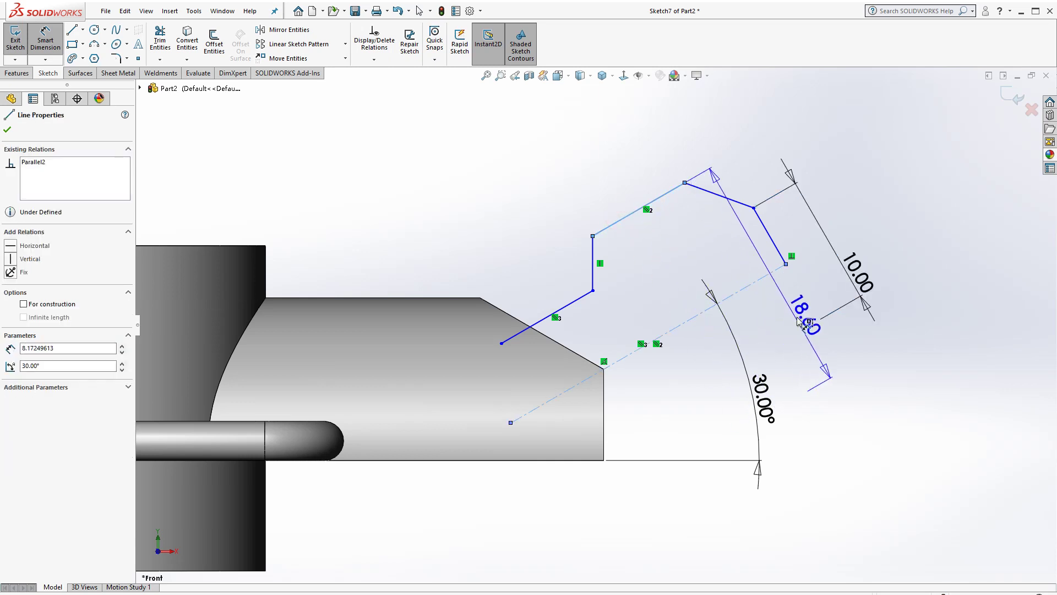
click(823, 389)
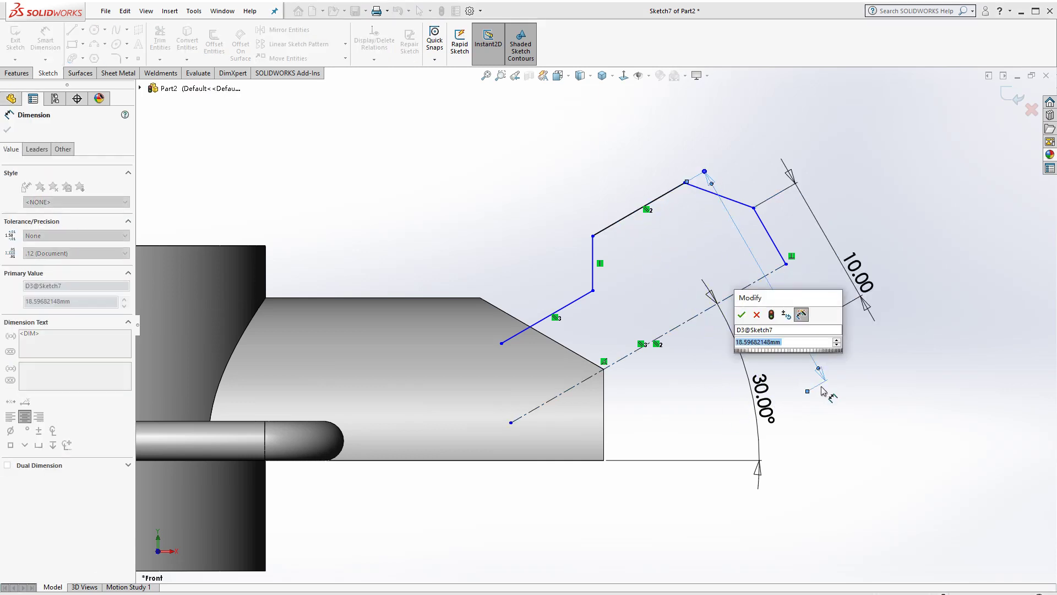
text(16.00mm)
key(Return)
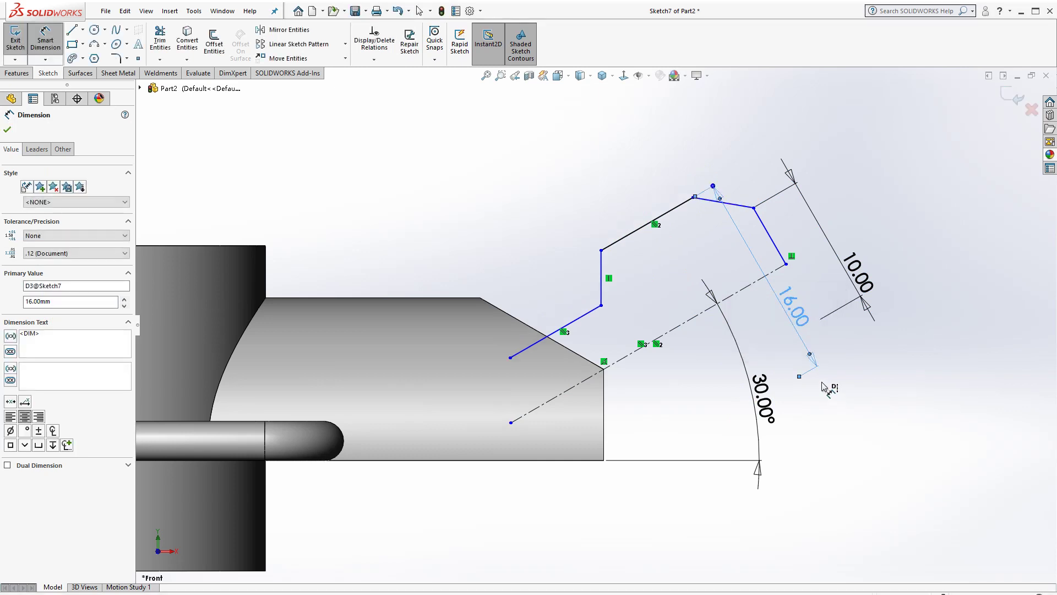
Reposition the 30-degree angle and 16 mm diameter dimensions closer to the sketch profile.
drag(769, 400, 678, 359)
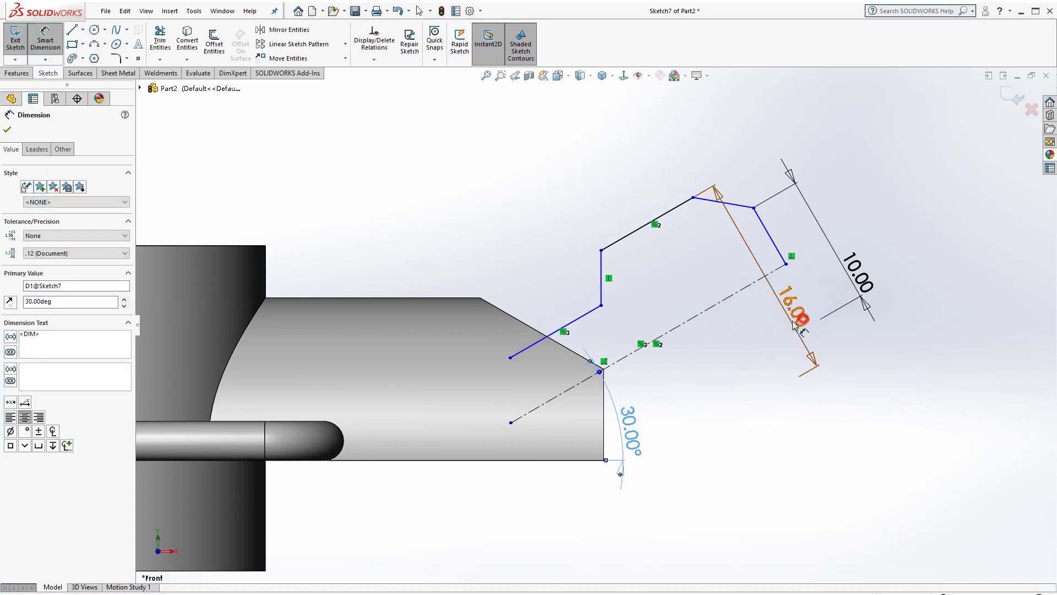
drag(794, 325, 600, 330)
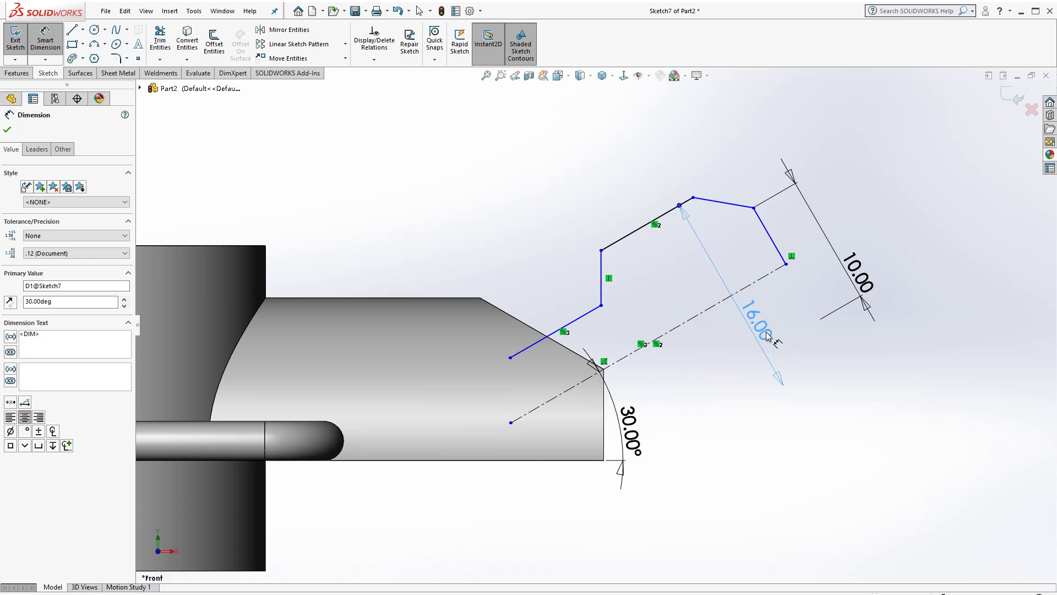
Dimension the lower parallel line as a 9 mm diameter across the centerline.
click(588, 320)
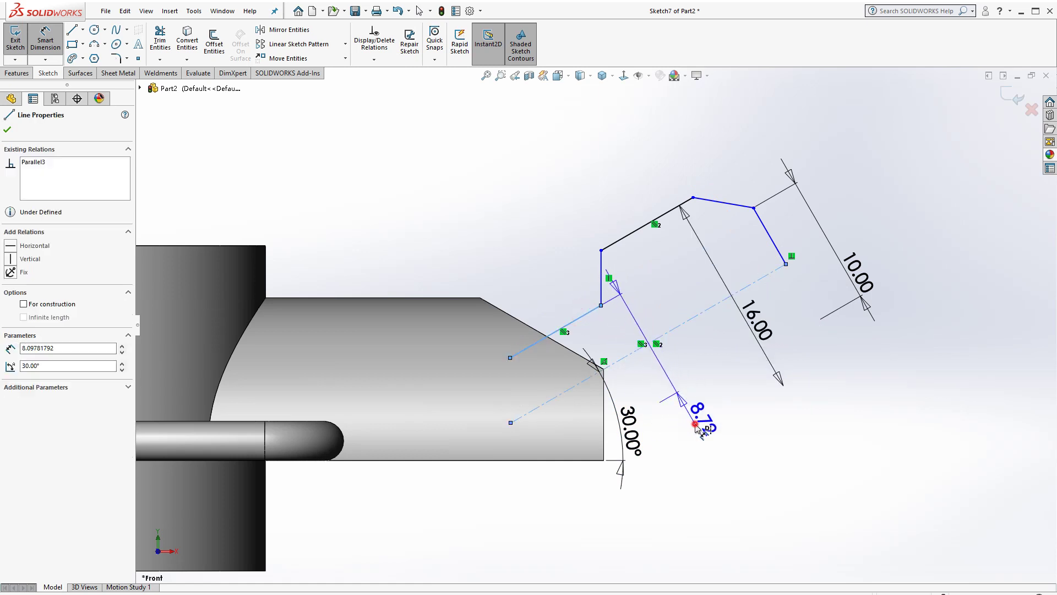
click(697, 427)
text(9)
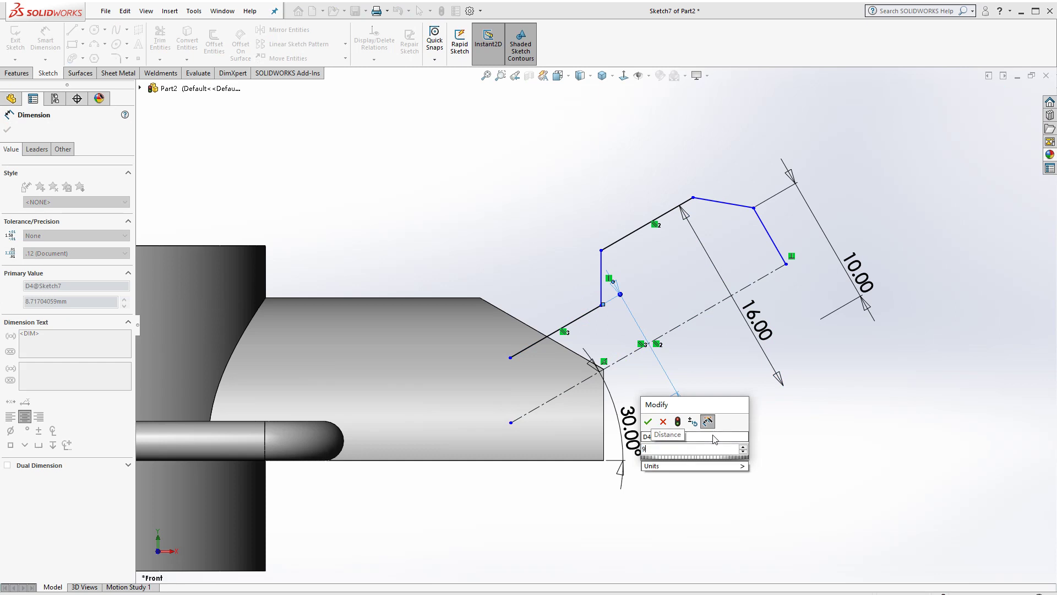
key(Return)
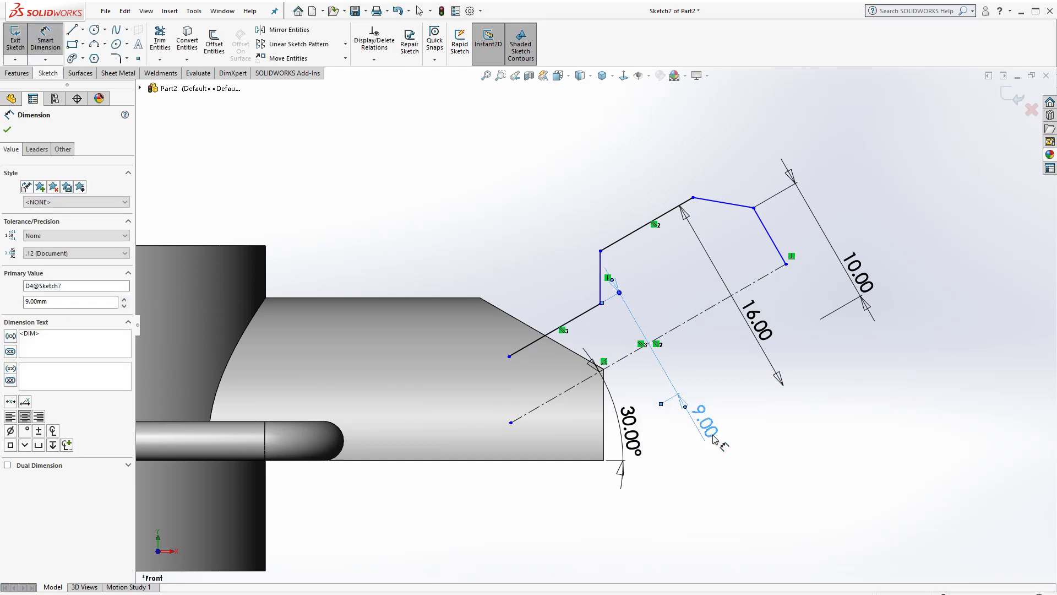
Dimension the angle between the profile's outer top line and the centerline as 30 degrees.
click(732, 212)
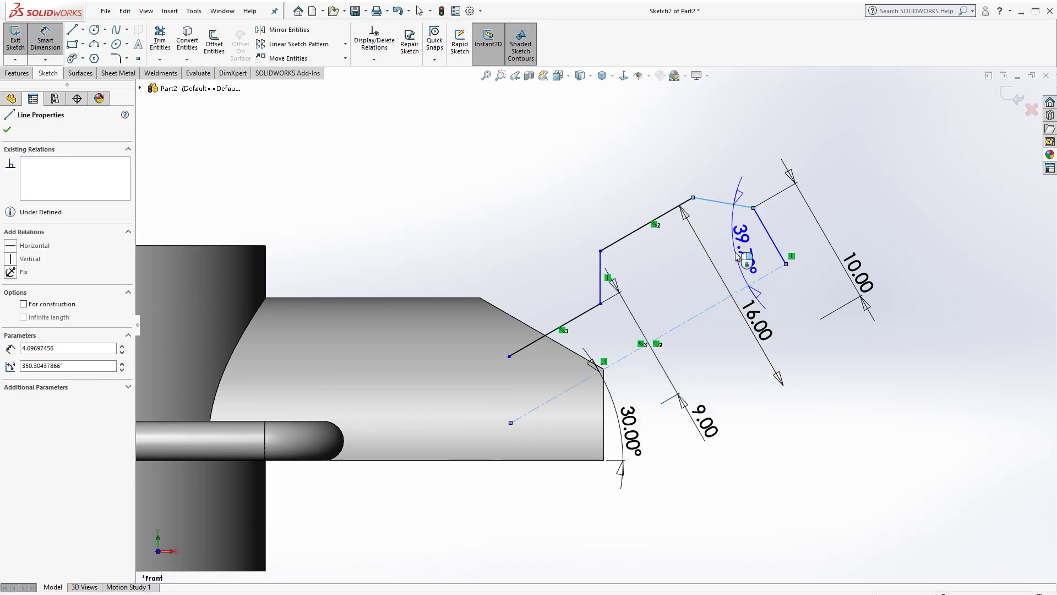
click(739, 276)
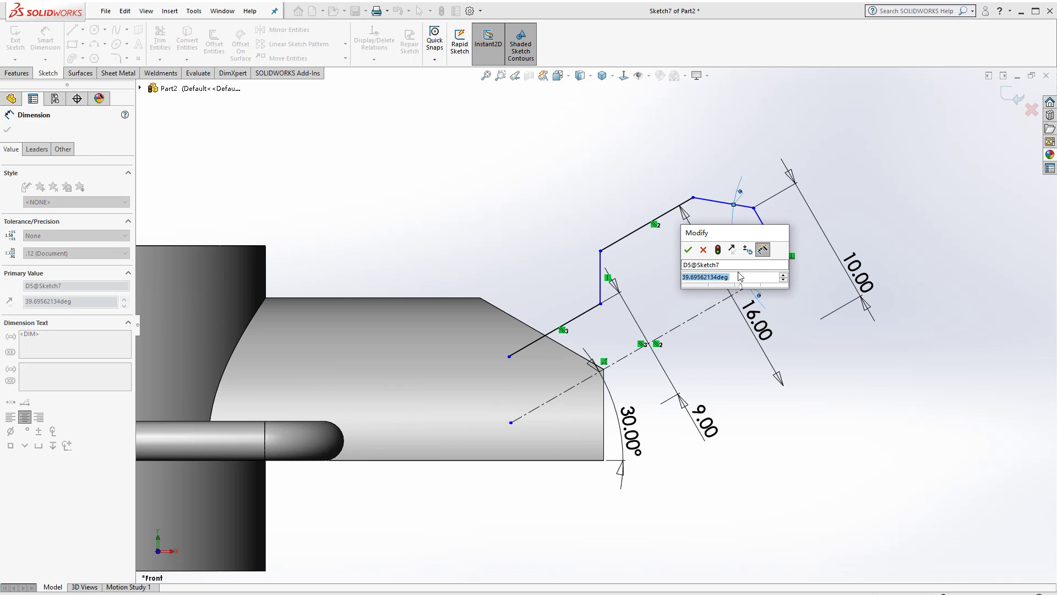
text(3)
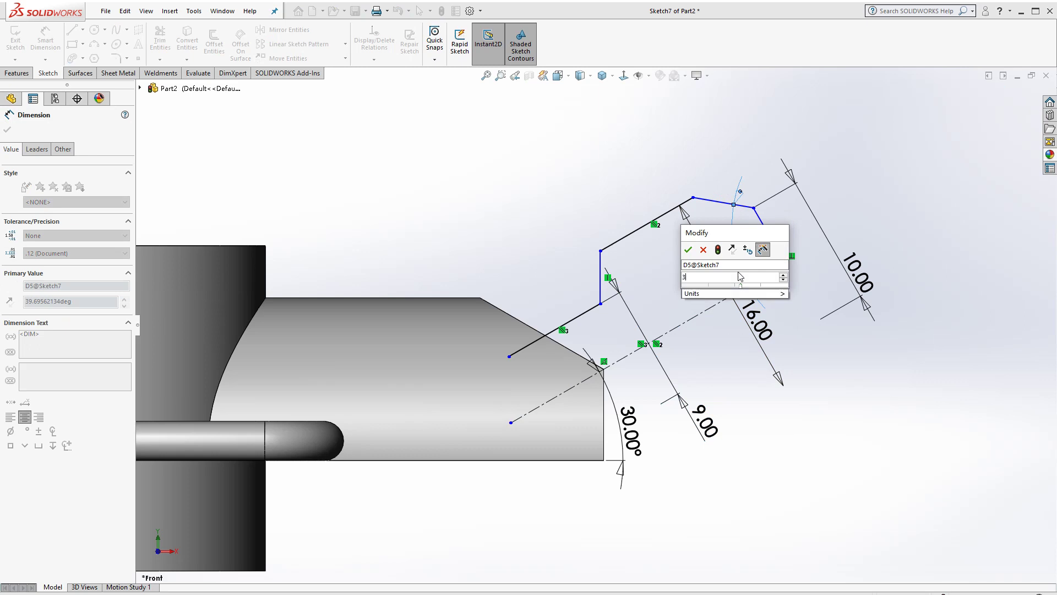
text(0)
key(Return)
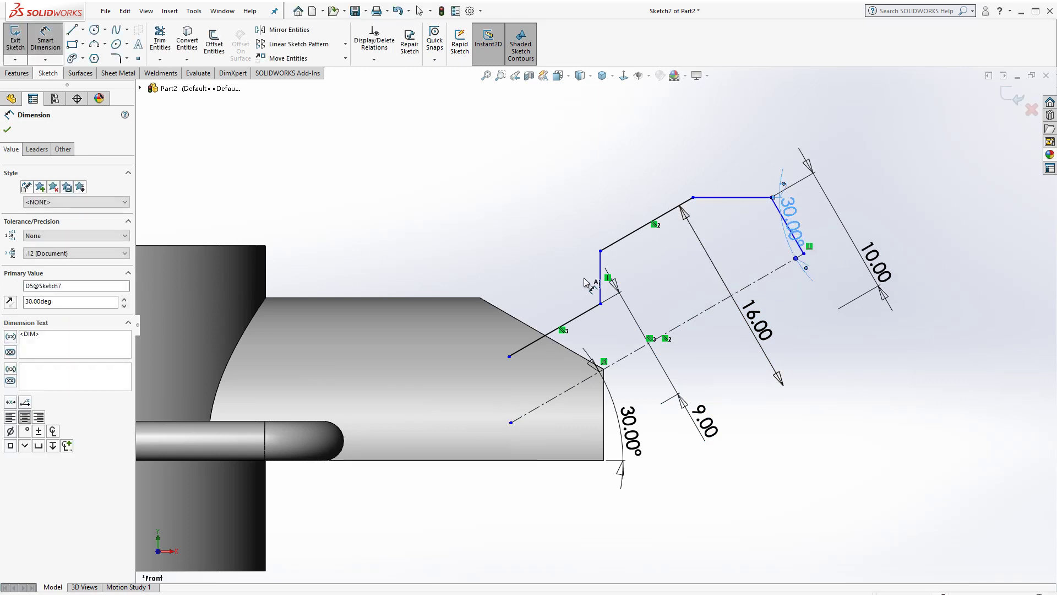
click(608, 278)
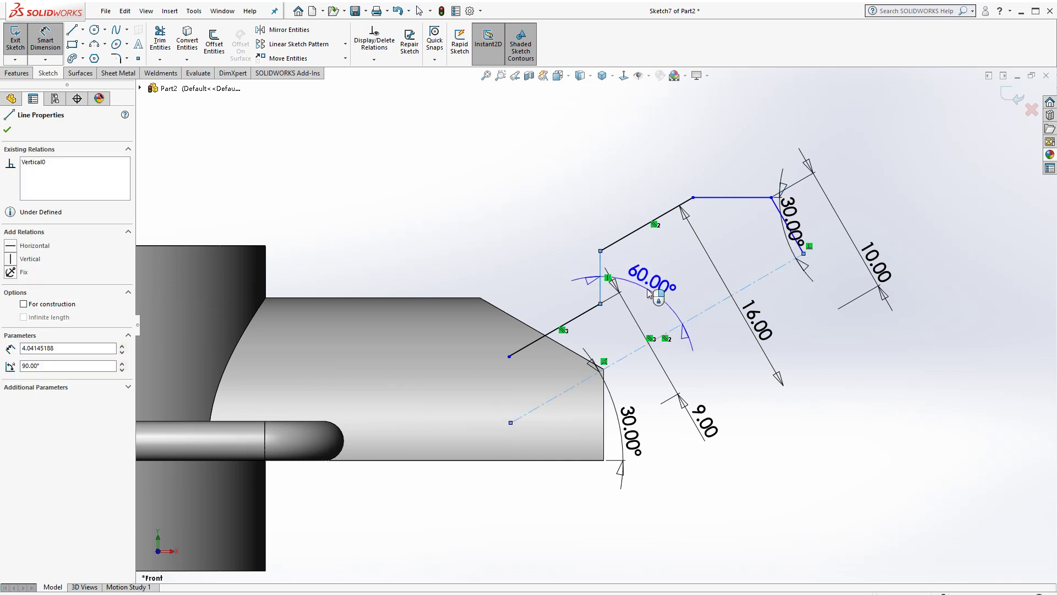
click(671, 311)
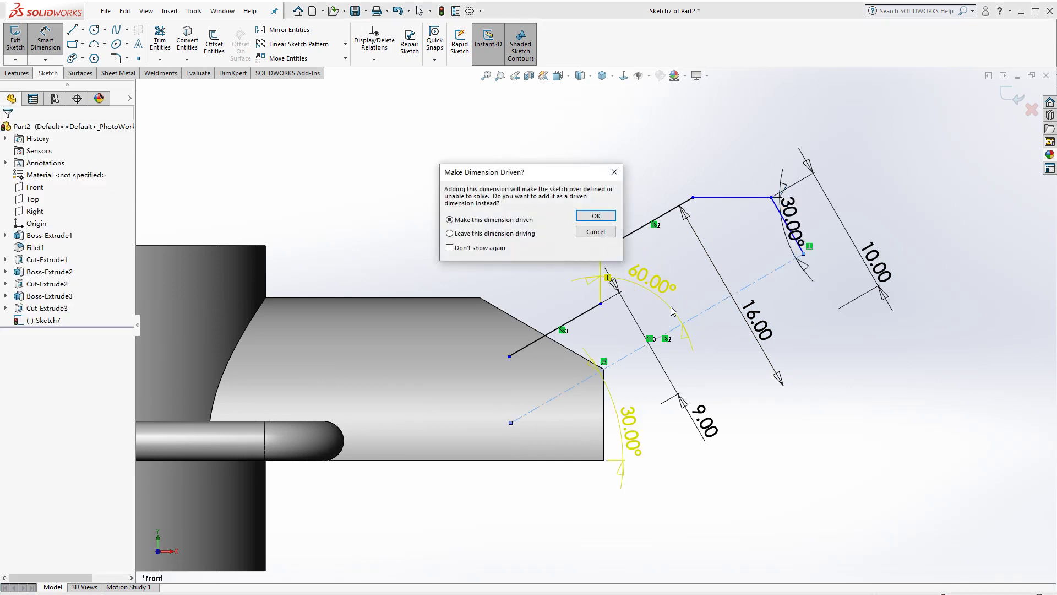
key(Escape)
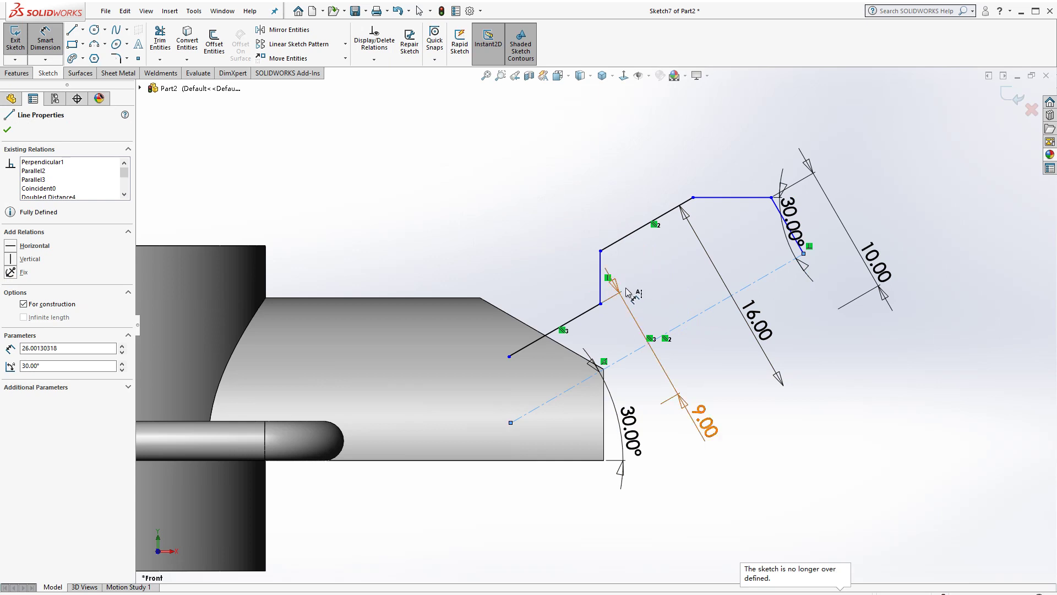
Delete the vertical relation from the line joining the two parallel lines.
scroll(617, 285, down, 3)
scroll(616, 285, down, 5)
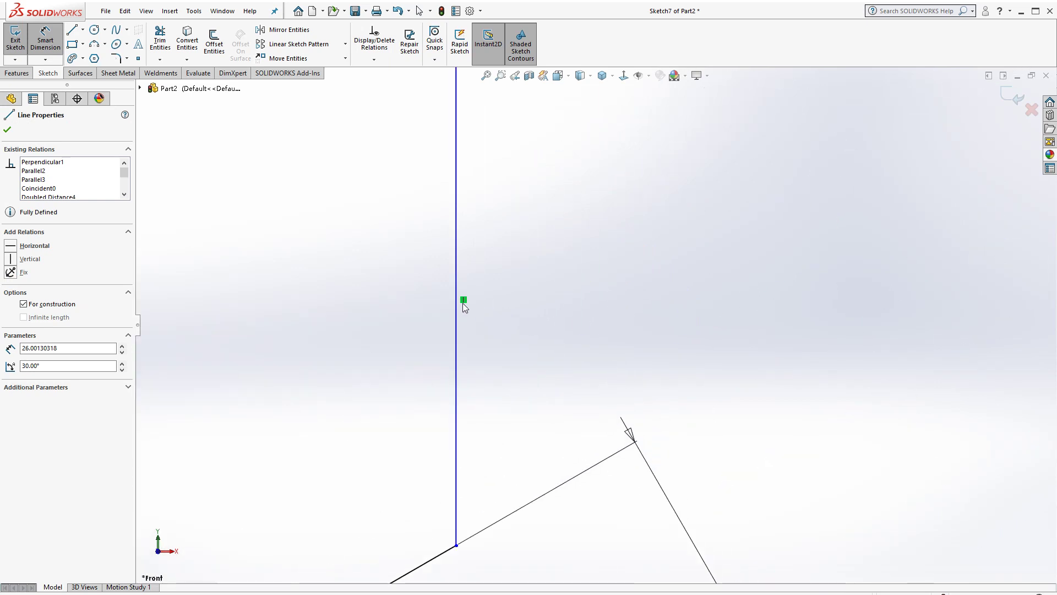
key(Escape)
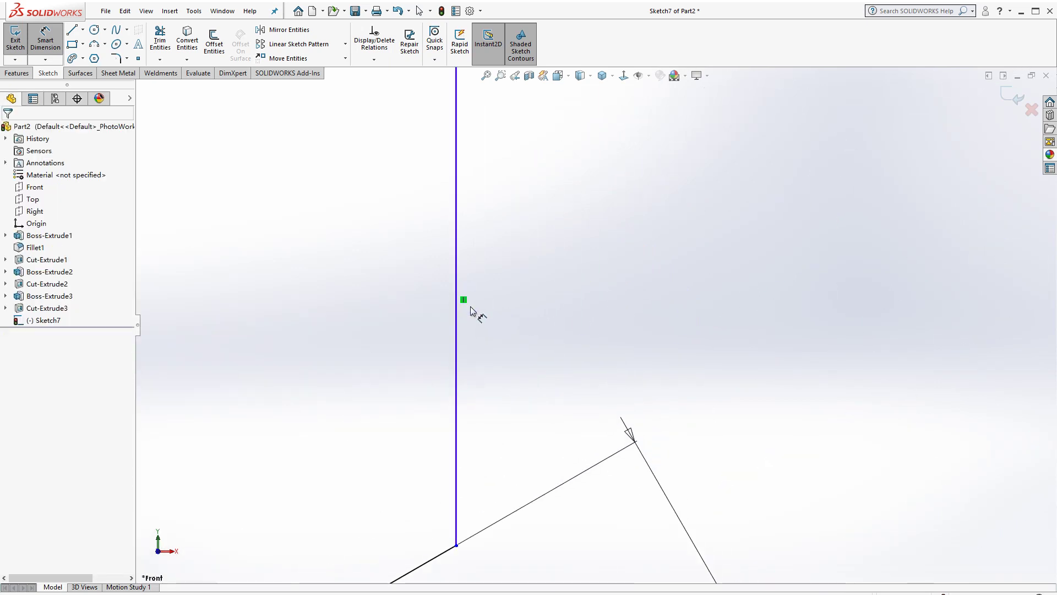
key(Escape)
right_click(464, 300)
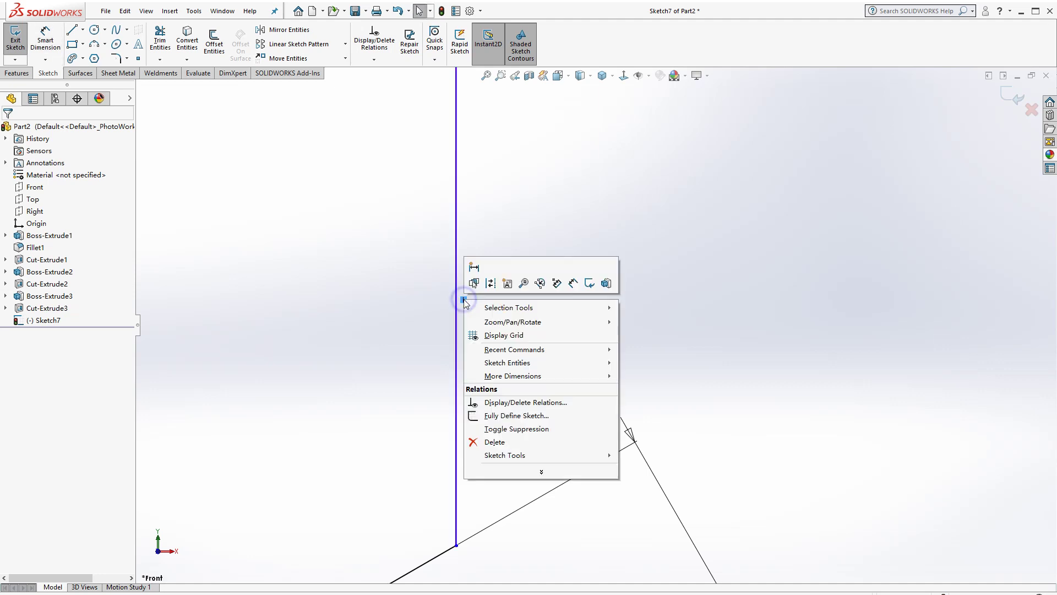
click(528, 442)
scroll(615, 380, up, 5)
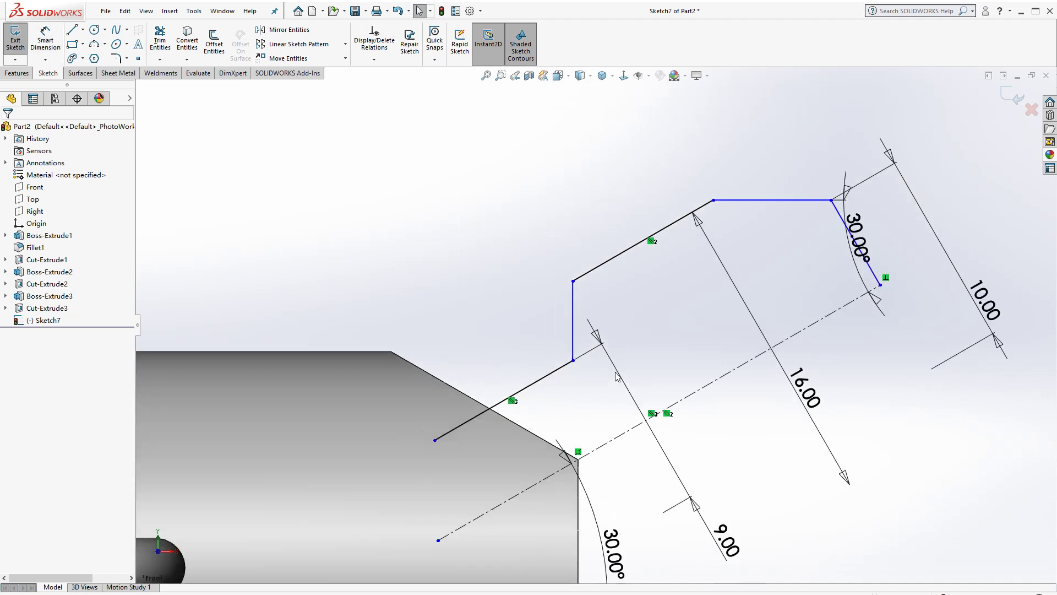
Dimension the angle between the line joining the two parallel lines and the centerline as 45 degrees.
click(45, 41)
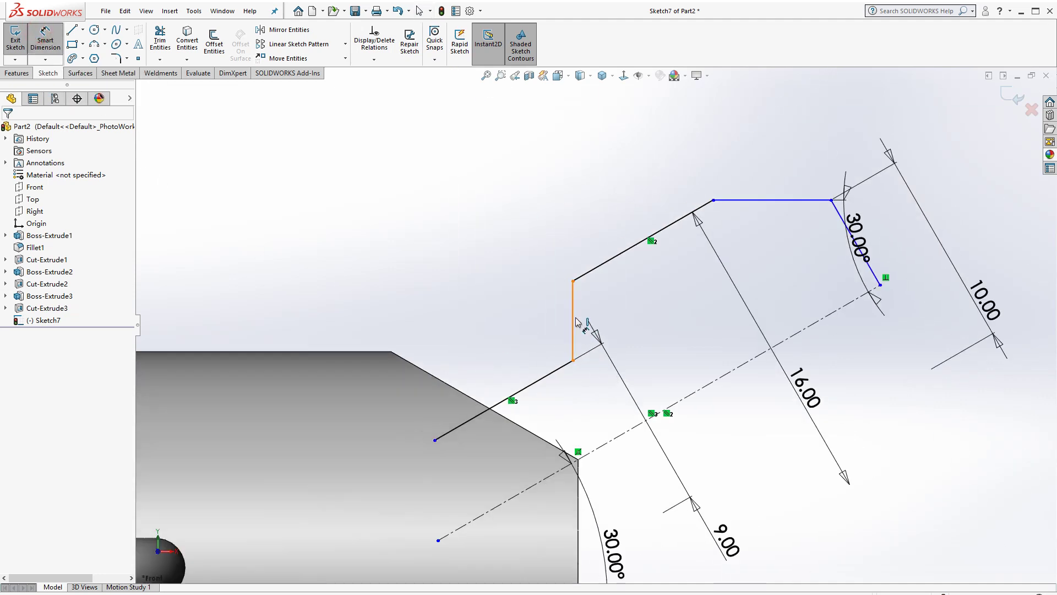
click(574, 318)
click(691, 394)
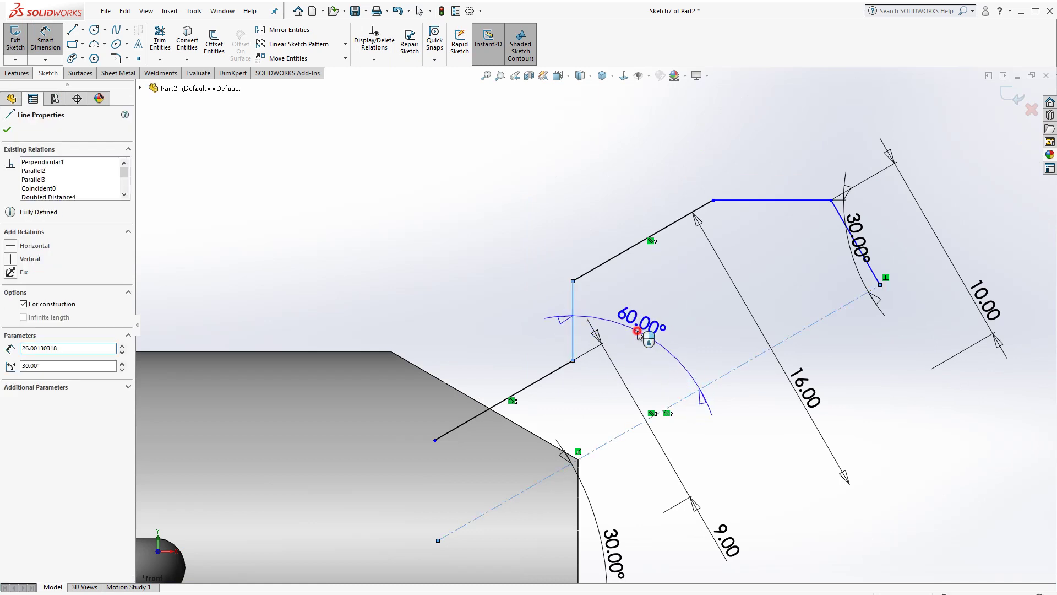
click(638, 333)
text(45)
key(Return)
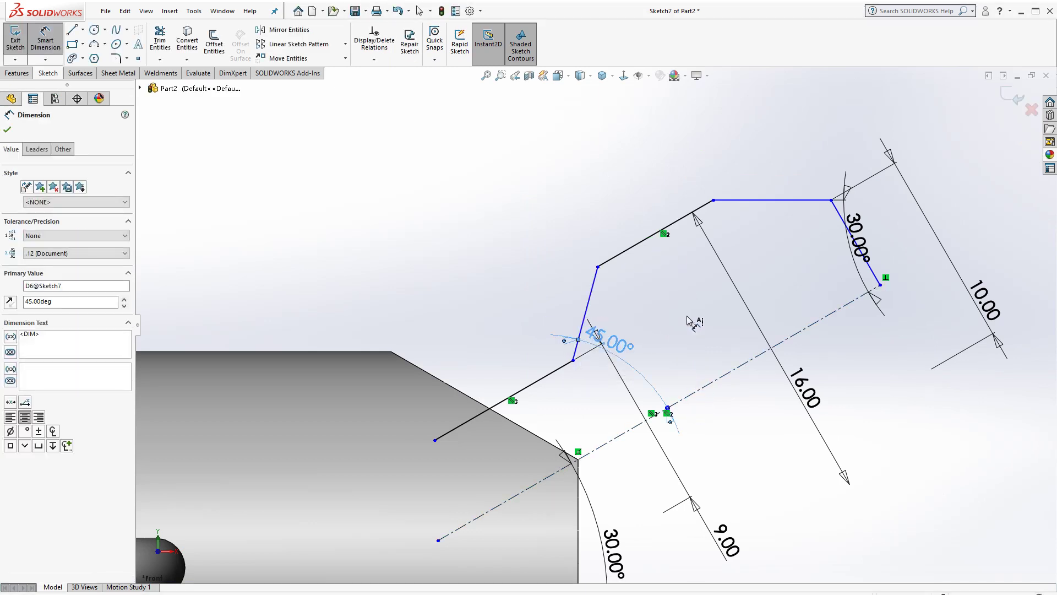
scroll(691, 322, up, 2)
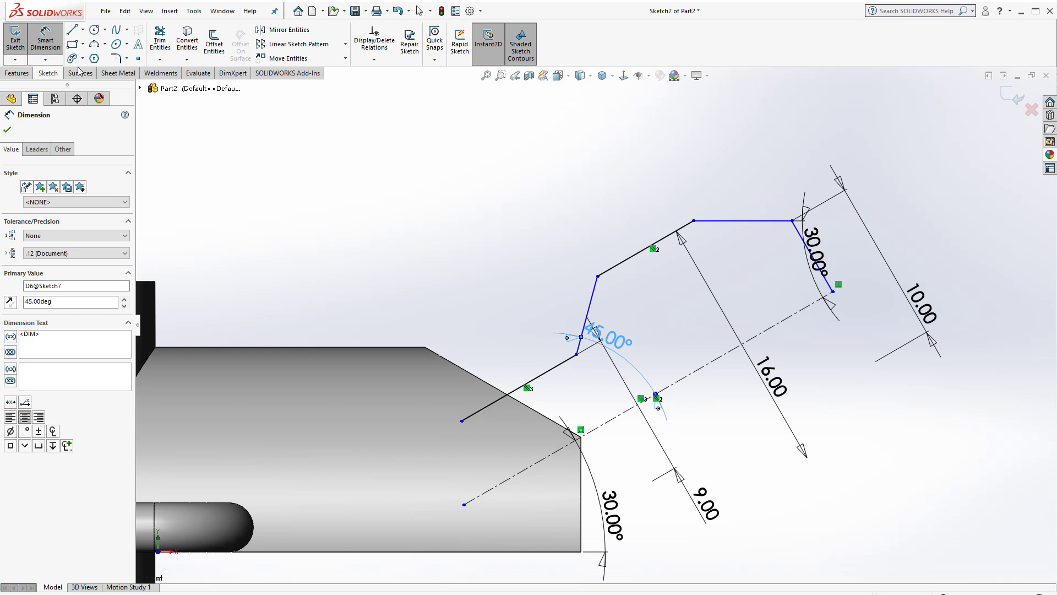
click(628, 257)
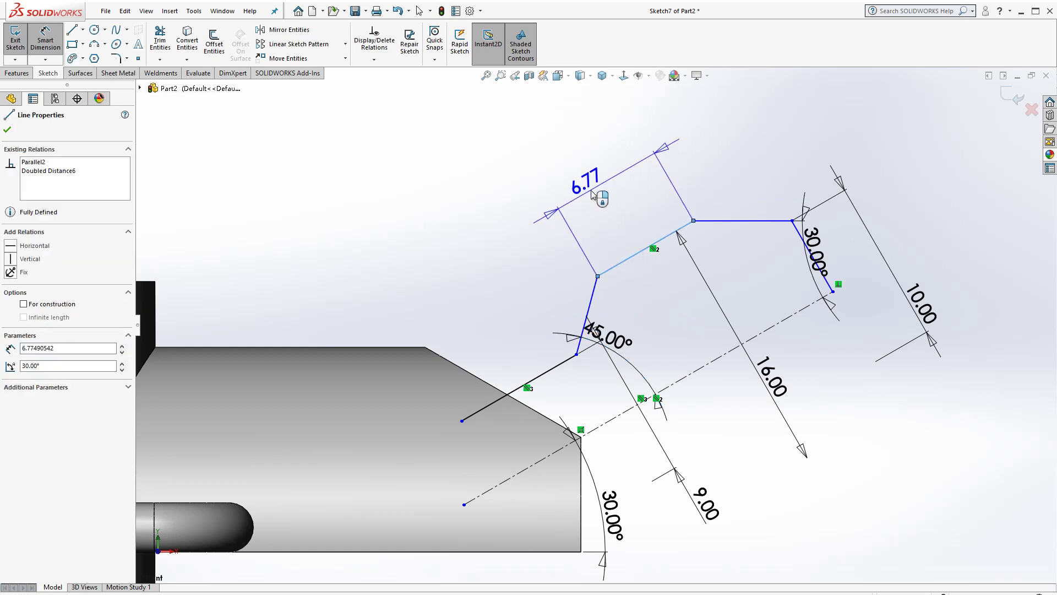
click(600, 203)
key(Return)
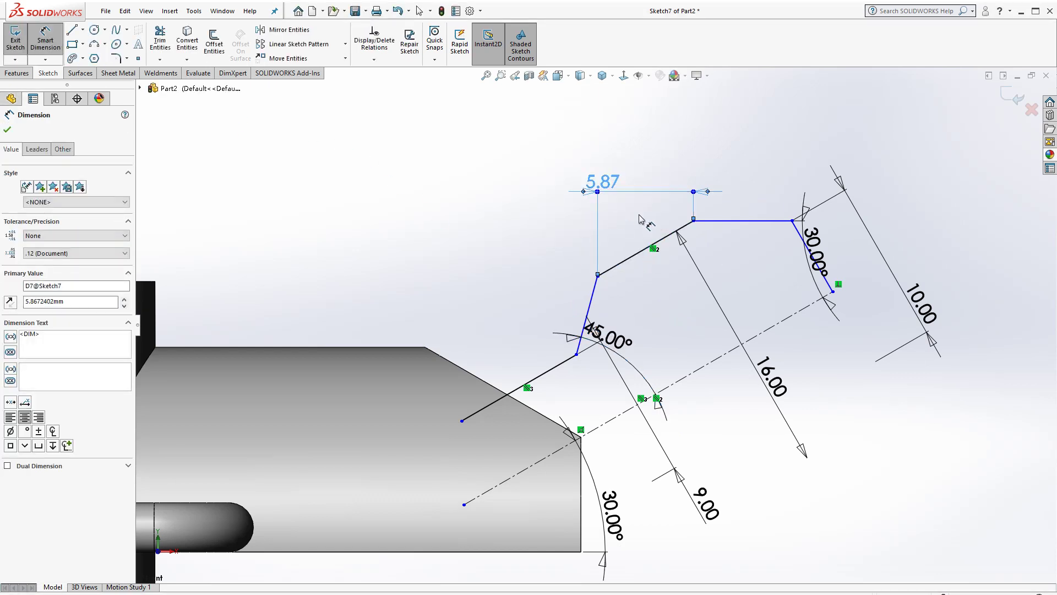
click(621, 215)
click(576, 191)
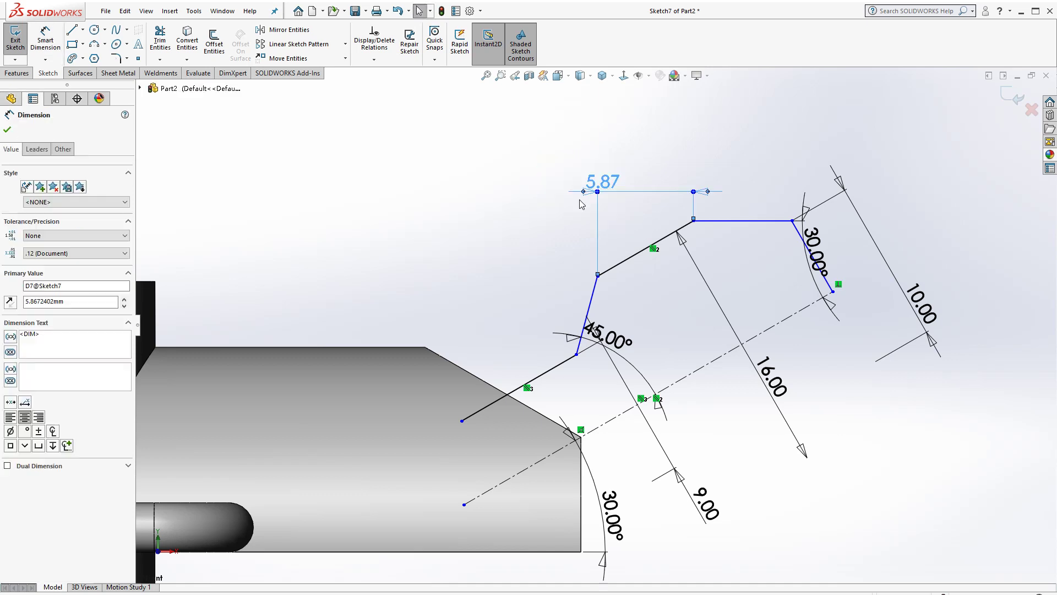
key(Delete)
Dimension the upper parallel line's length as 12 mm, aligned with the line.
click(39, 34)
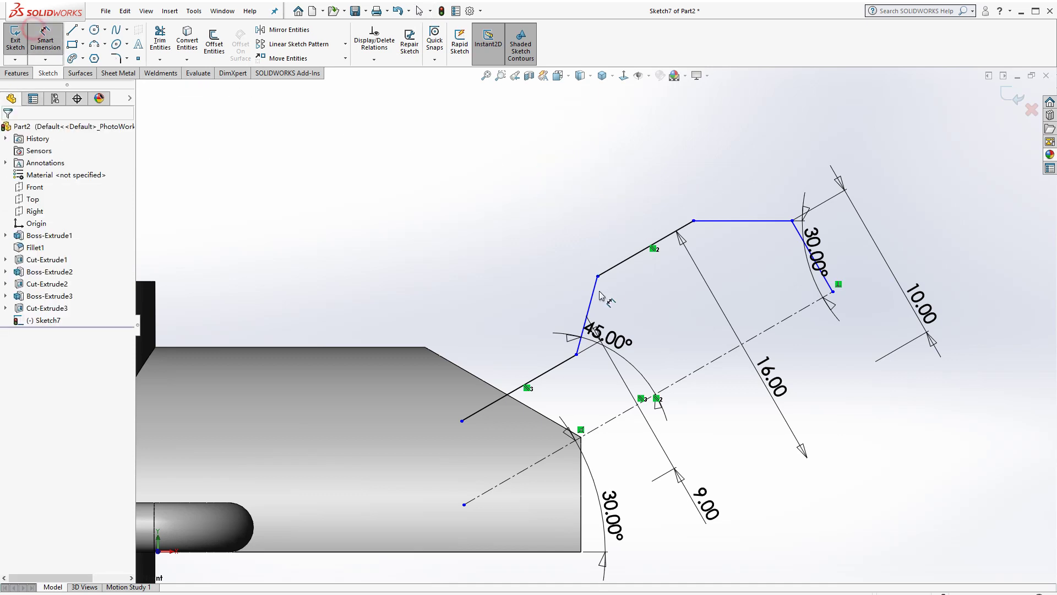
click(630, 262)
click(592, 202)
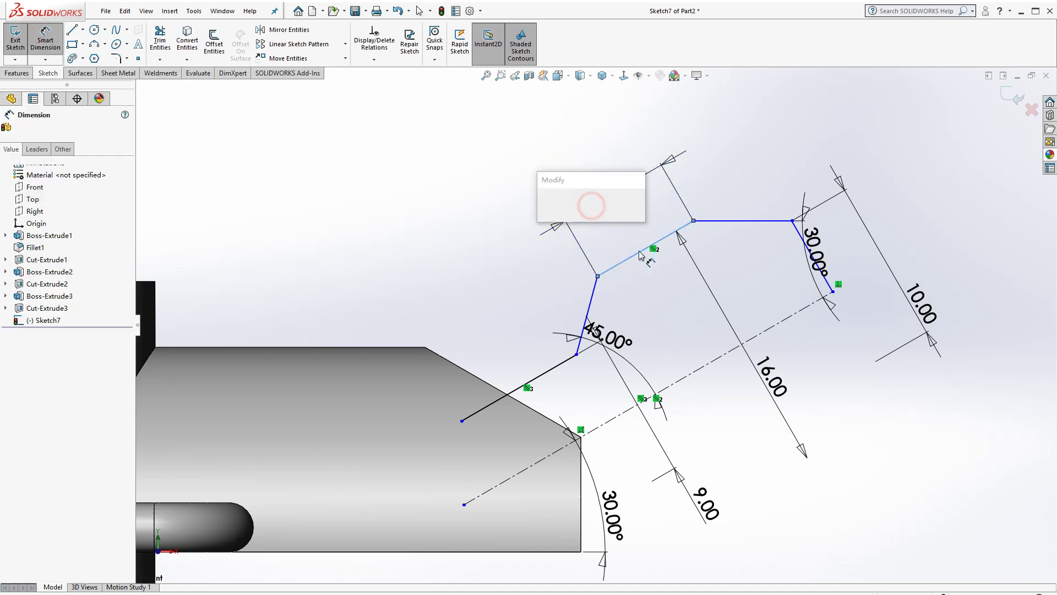
text(12)
key(Return)
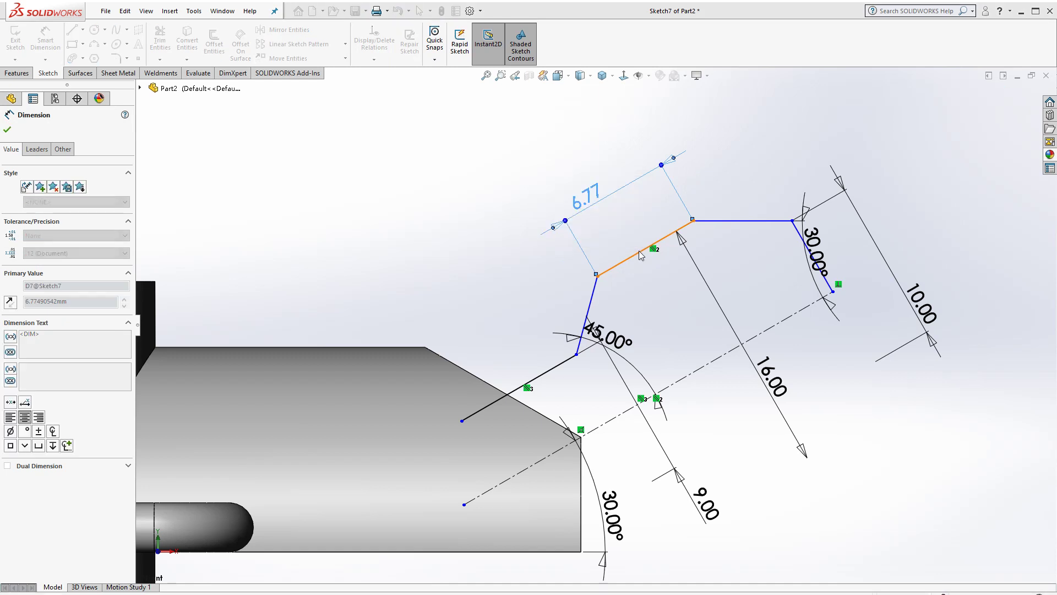
key(Escape)
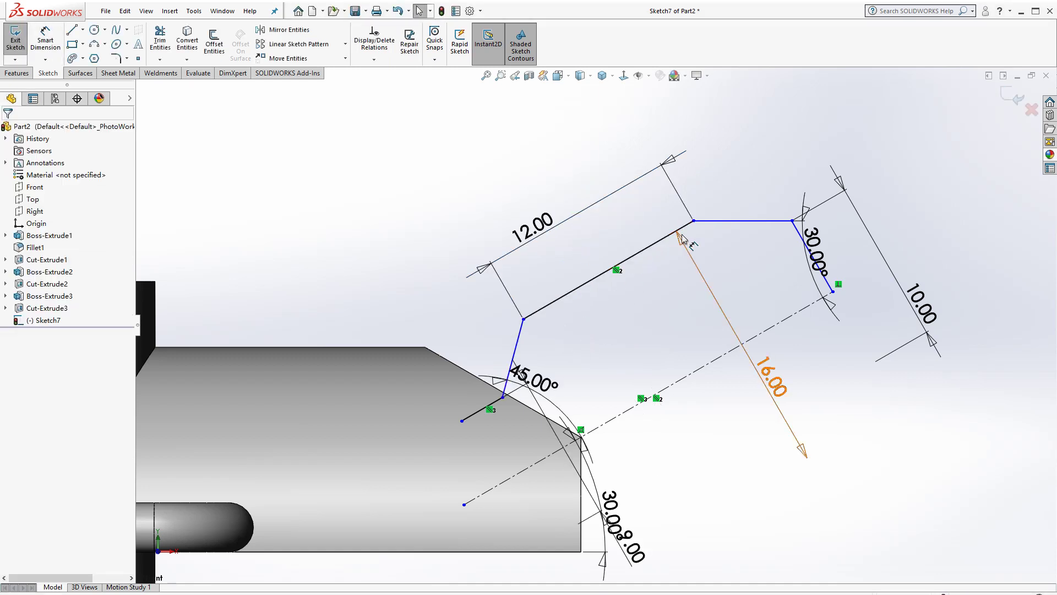
Pull the profile outward along the centerline and dimension its short end line 27 mm from the side boss's bevel corner.
drag(693, 219, 757, 185)
click(45, 38)
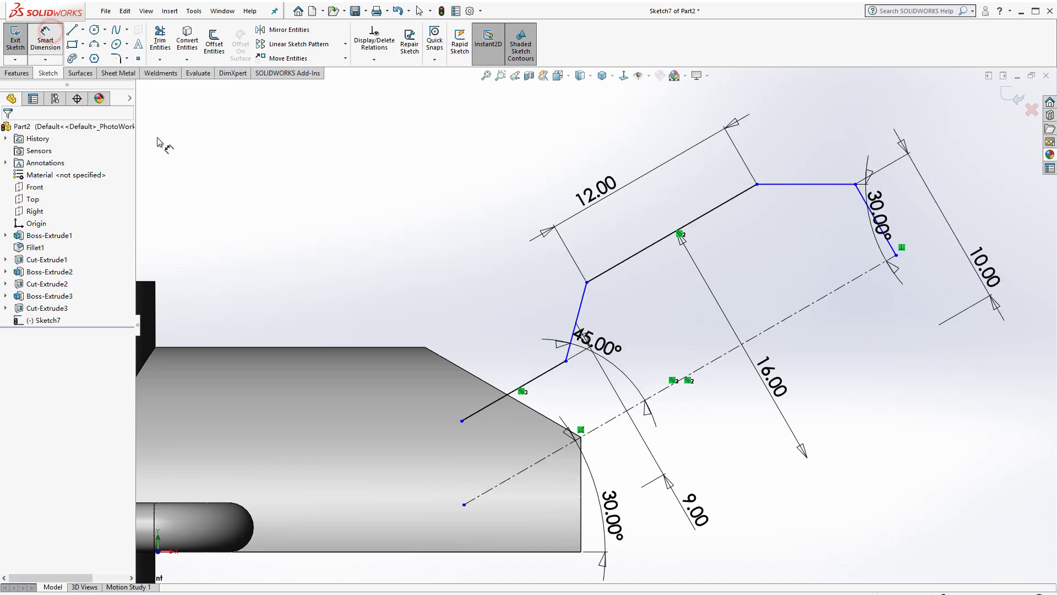
scroll(583, 445, down, 3)
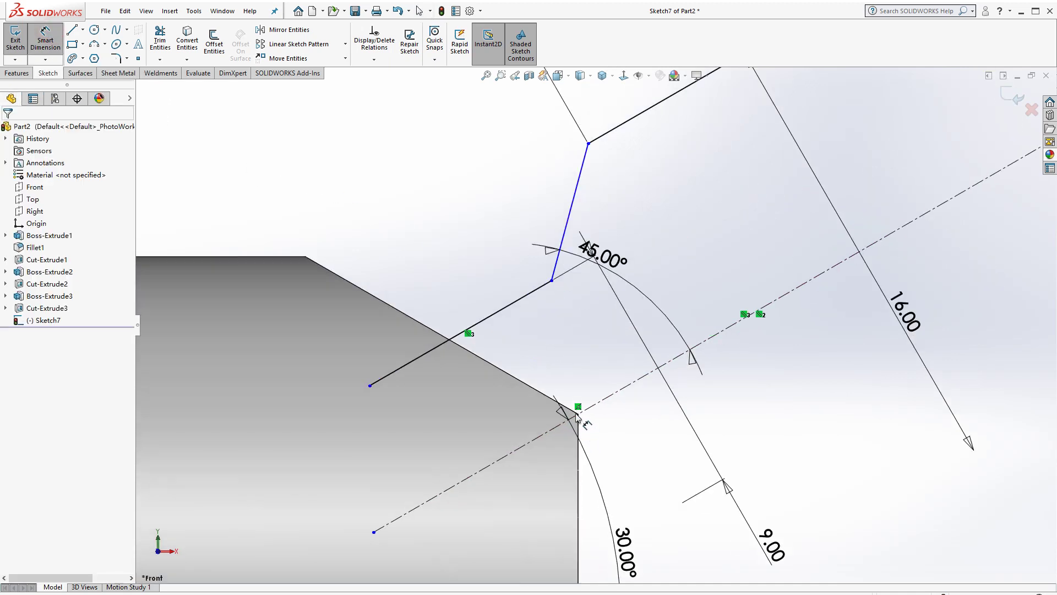
scroll(832, 260, up, 2)
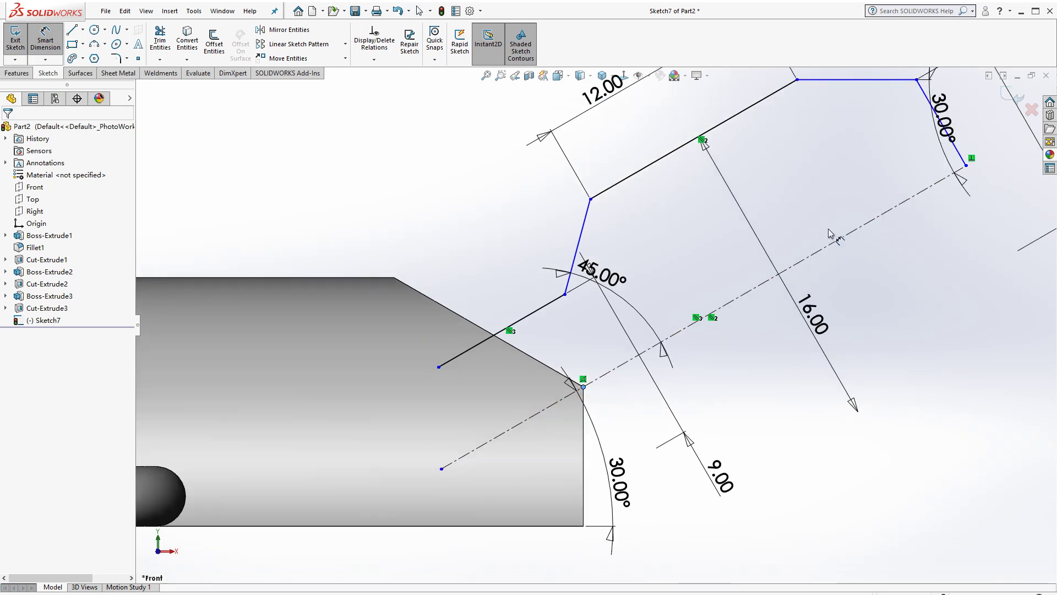
scroll(830, 234, up, 2)
click(792, 198)
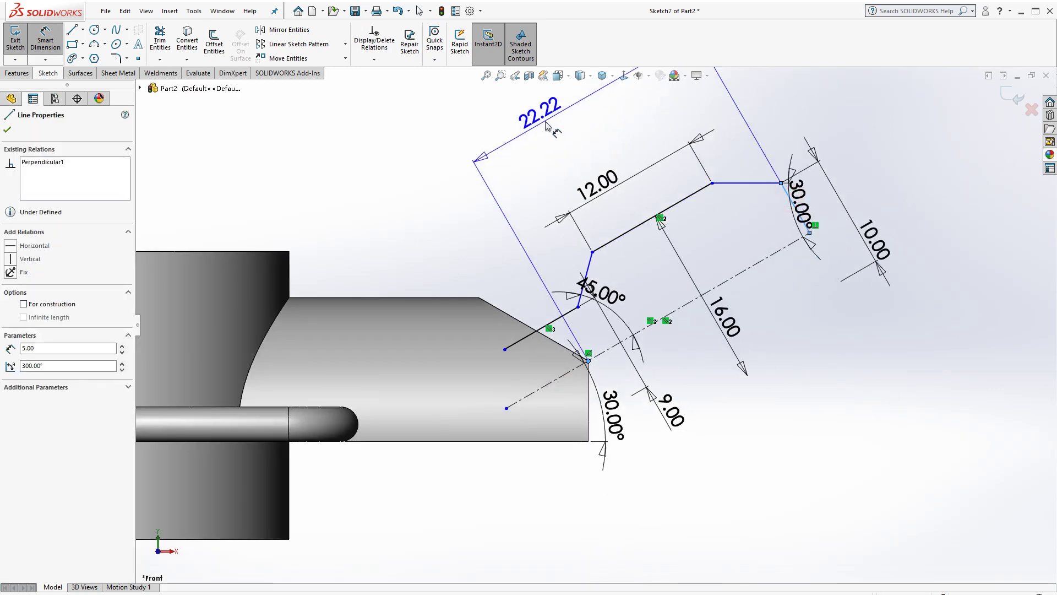
click(531, 122)
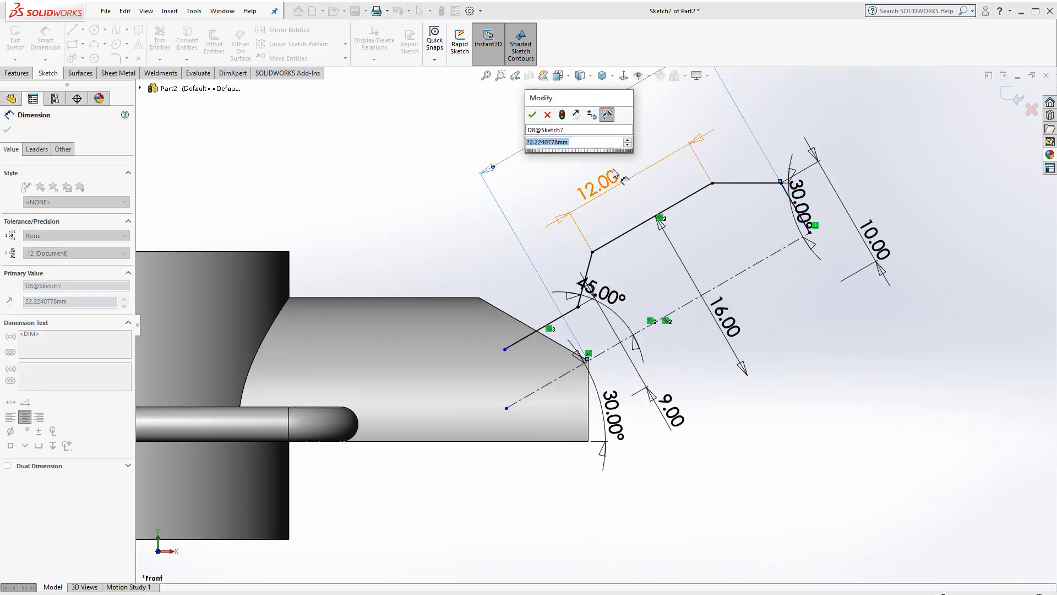
text(27)
key(Return)
scroll(593, 323, up, 1)
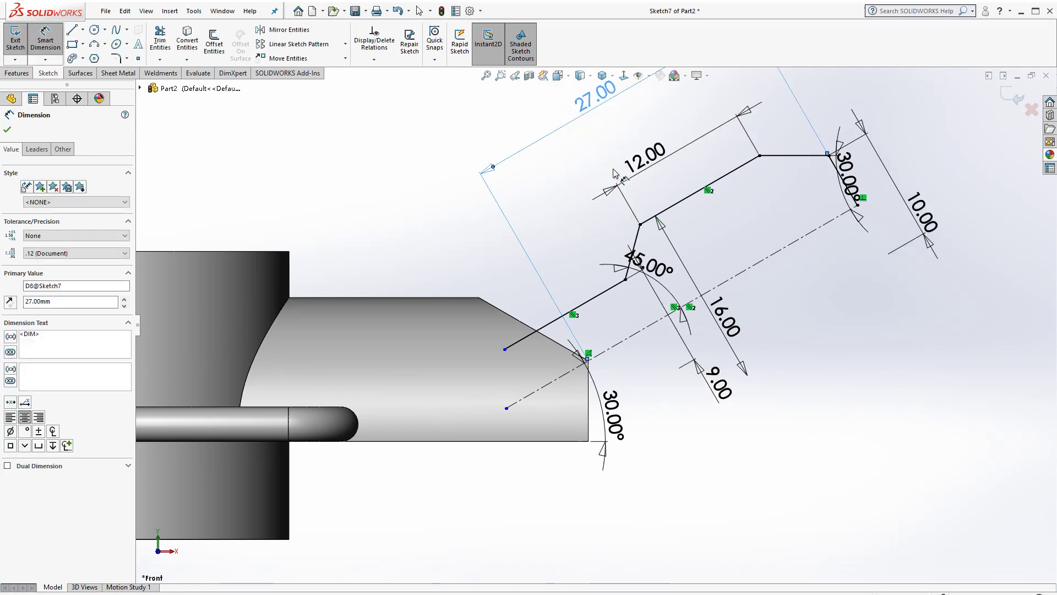
scroll(668, 239, up, 2)
key(Escape)
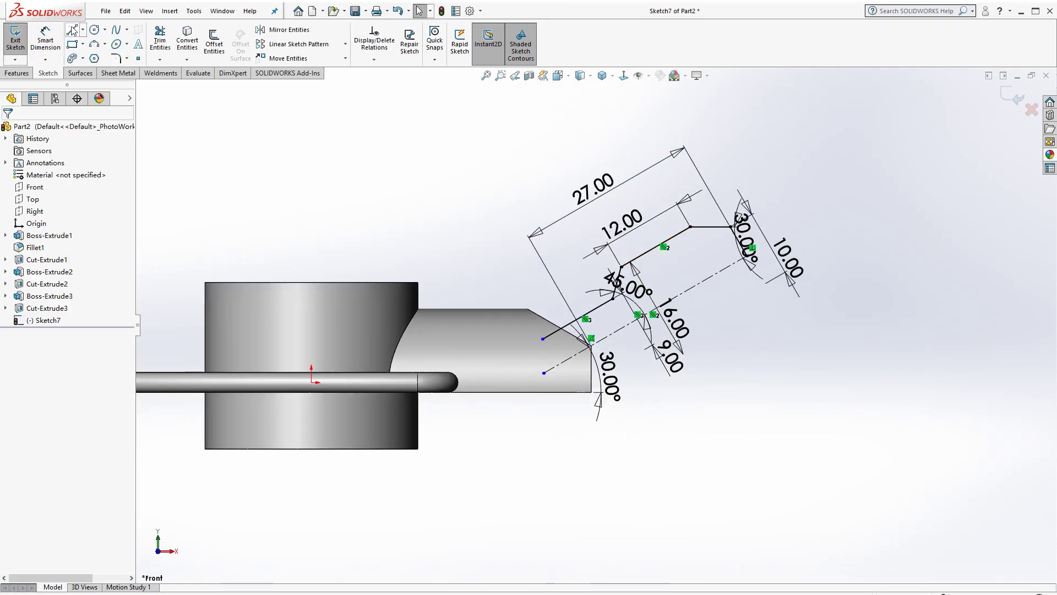
Close the stepped profile with lines from its inner end to the centerline's inner end and along the centerline to its outer end.
click(73, 30)
click(544, 373)
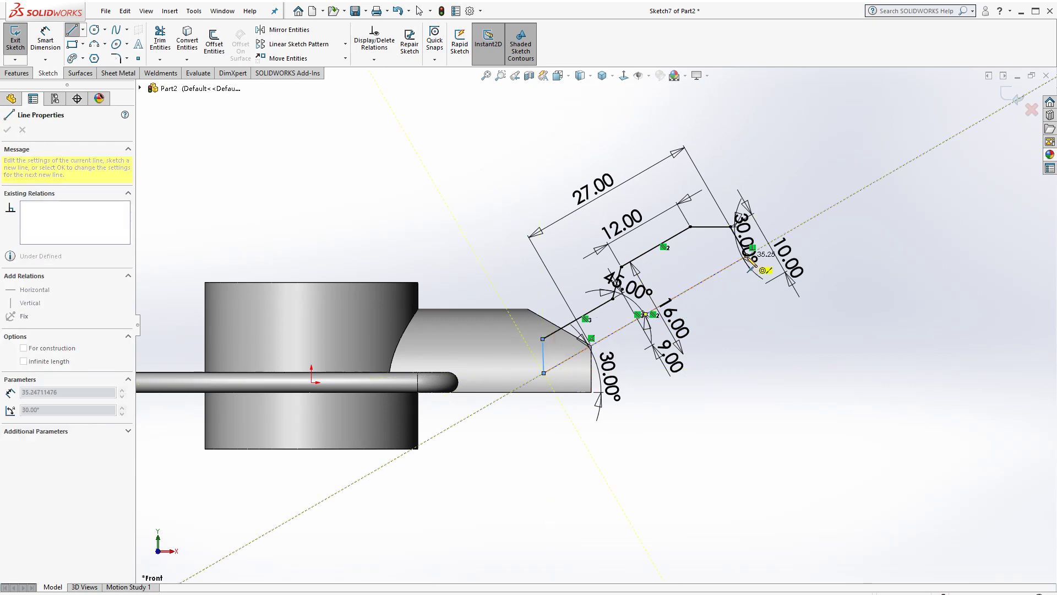
scroll(750, 256, down, 5)
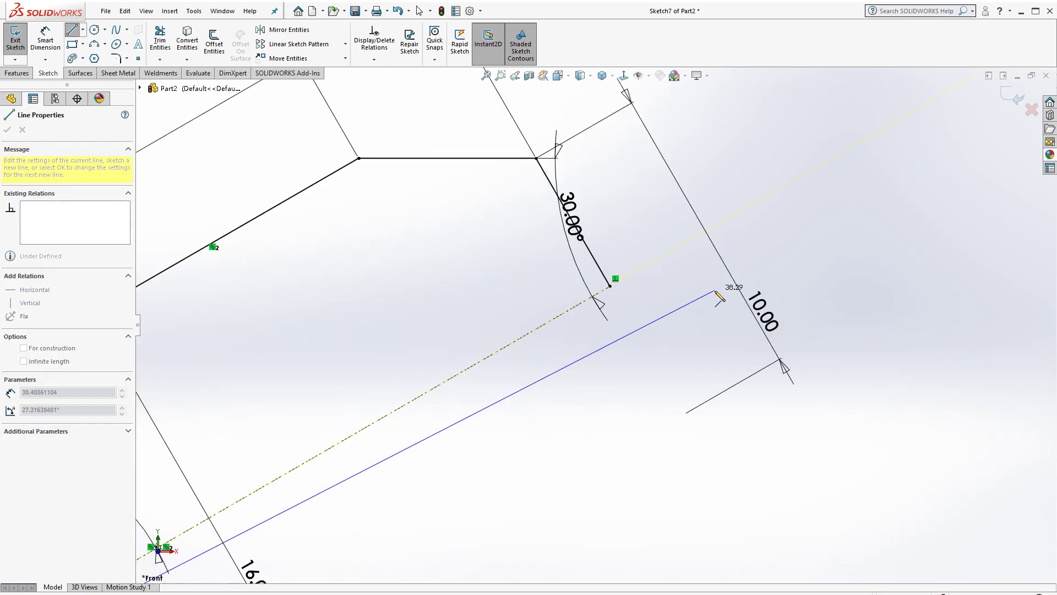
click(610, 287)
scroll(606, 297, up, 5)
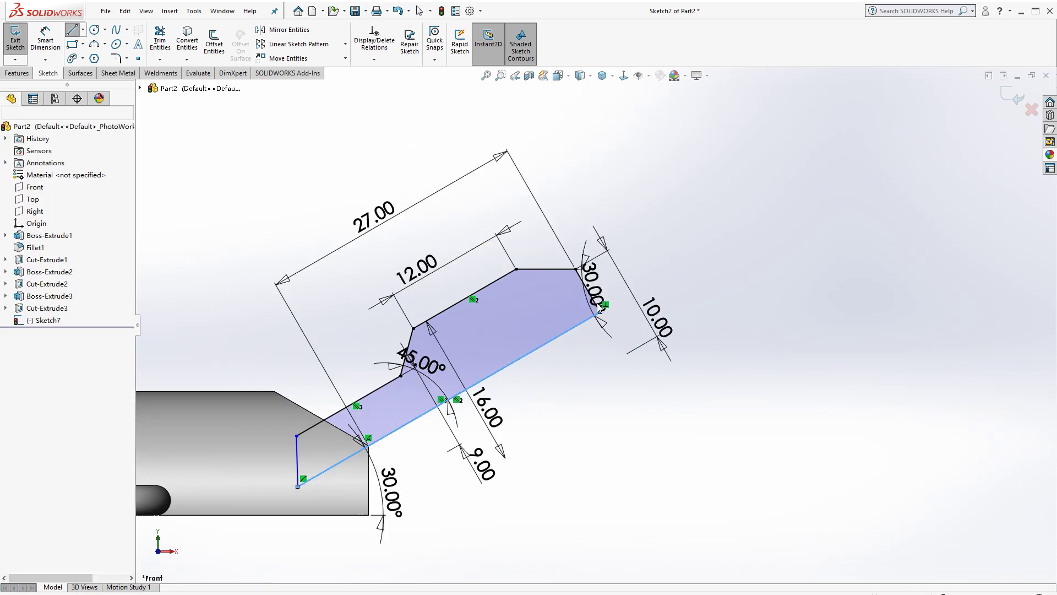
key(Escape)
click(596, 300)
scroll(598, 322, up, 3)
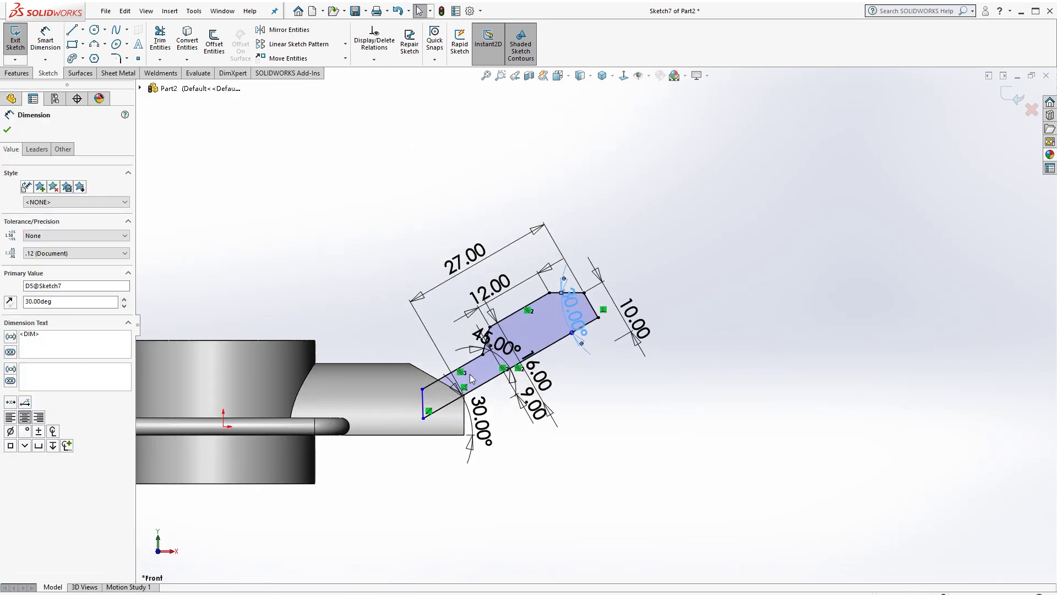
Make the profile's short inner end line inside the side boss vertical.
scroll(471, 379, down, 5)
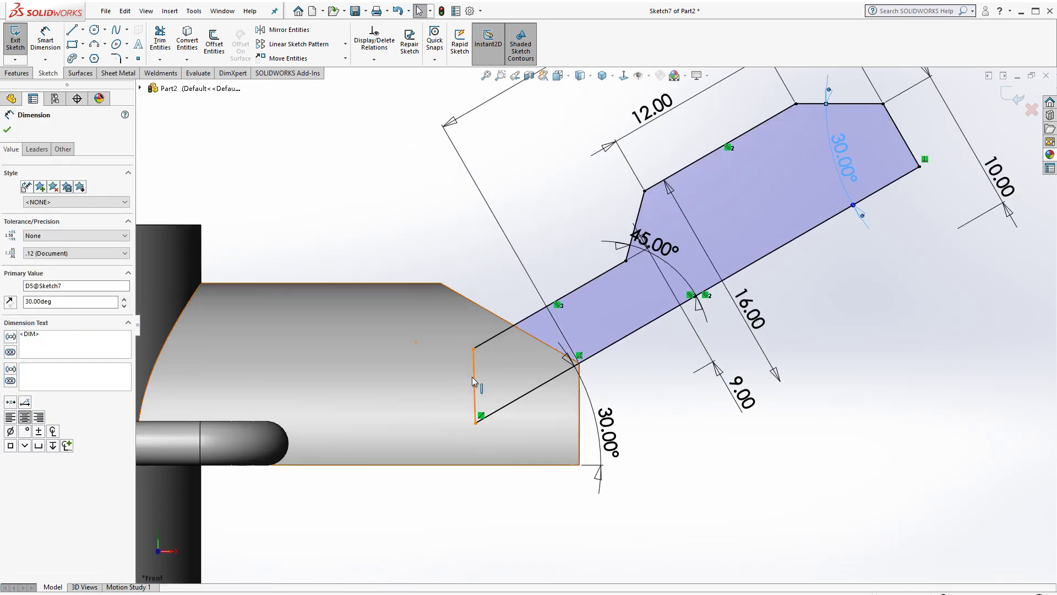
click(472, 381)
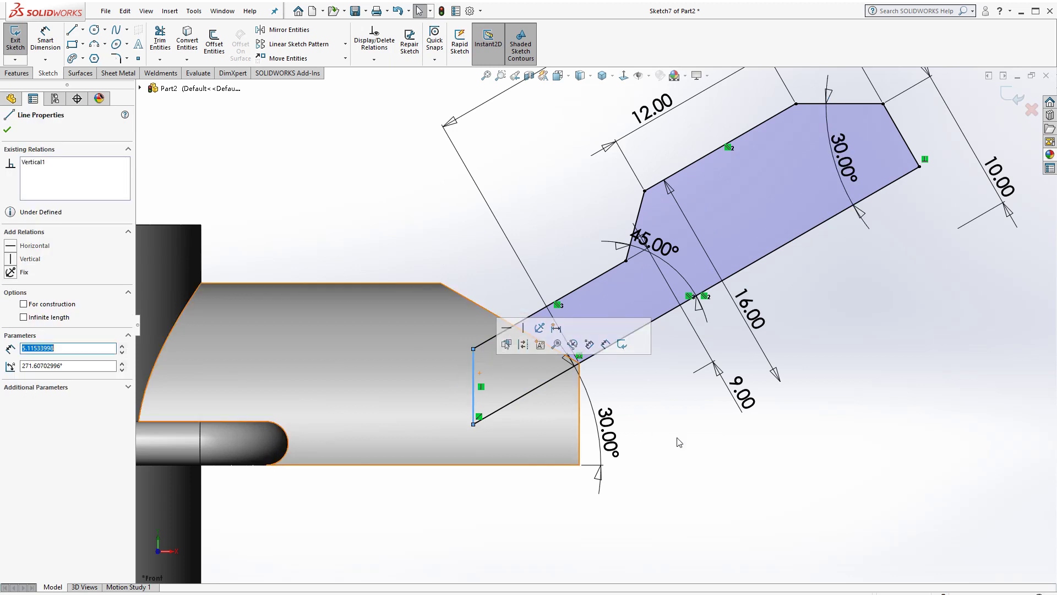
click(703, 439)
scroll(707, 410, up, 2)
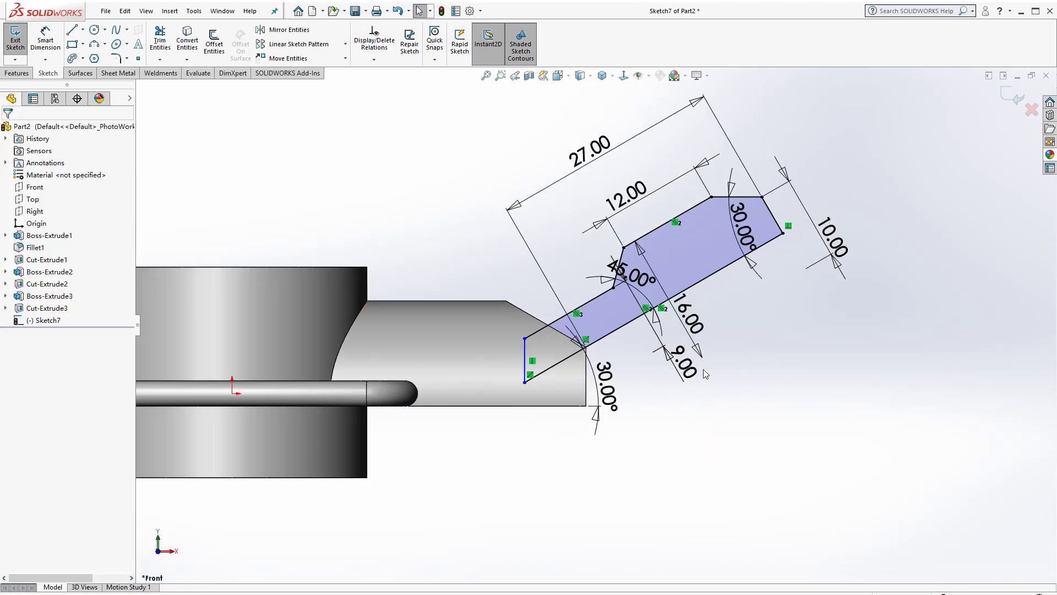
scroll(705, 374, down, 1)
Pull the upper endpoint of the vertical end line slightly further into the side boss.
click(482, 331)
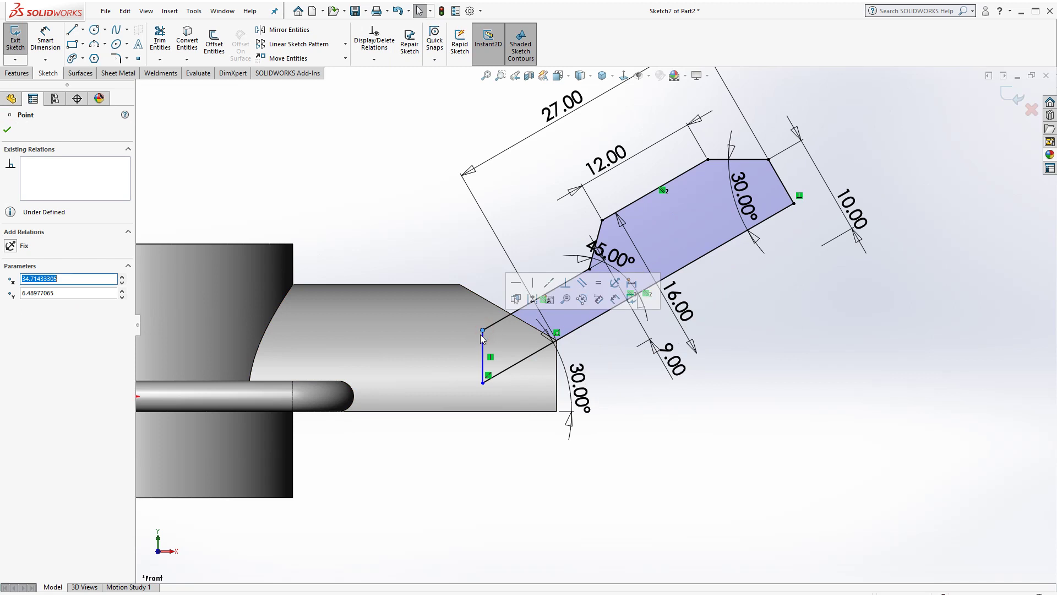
click(665, 389)
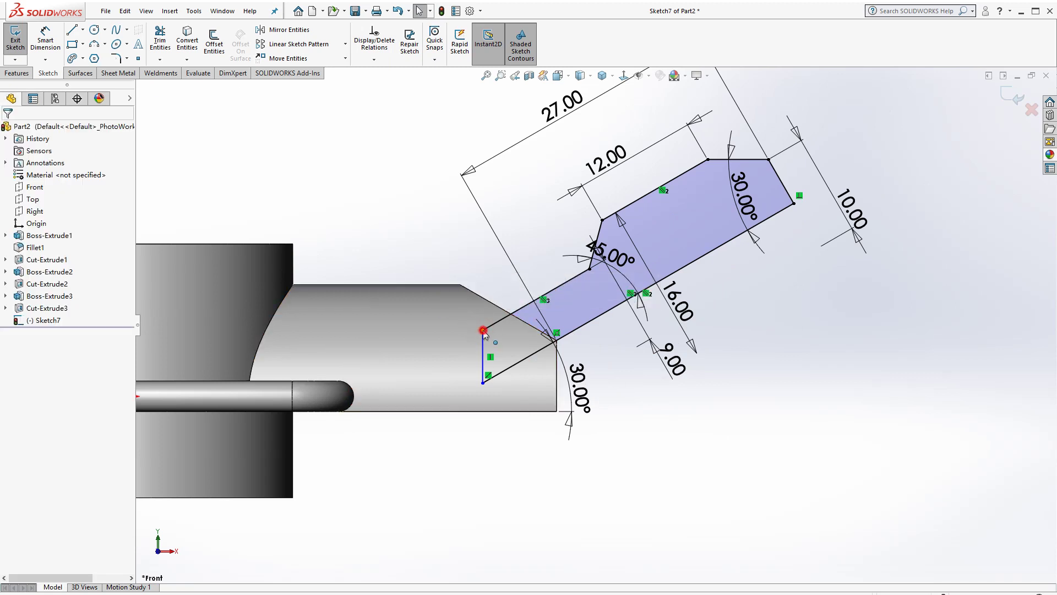
mouse_move(483, 330)
mouse_down()
mouse_move(466, 333)
mouse_move(475, 327)
mouse_up()
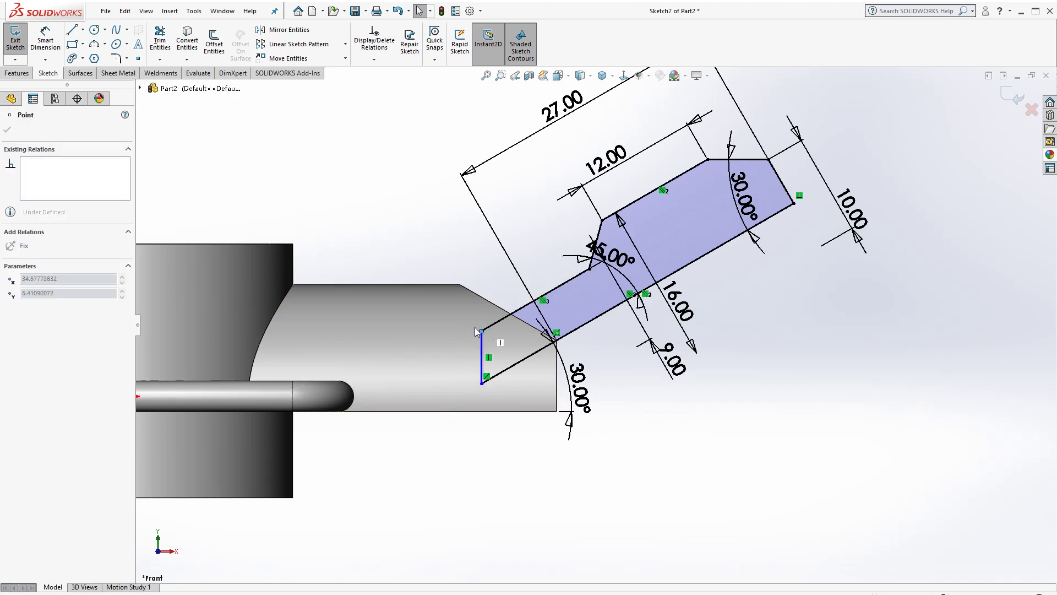
click(348, 209)
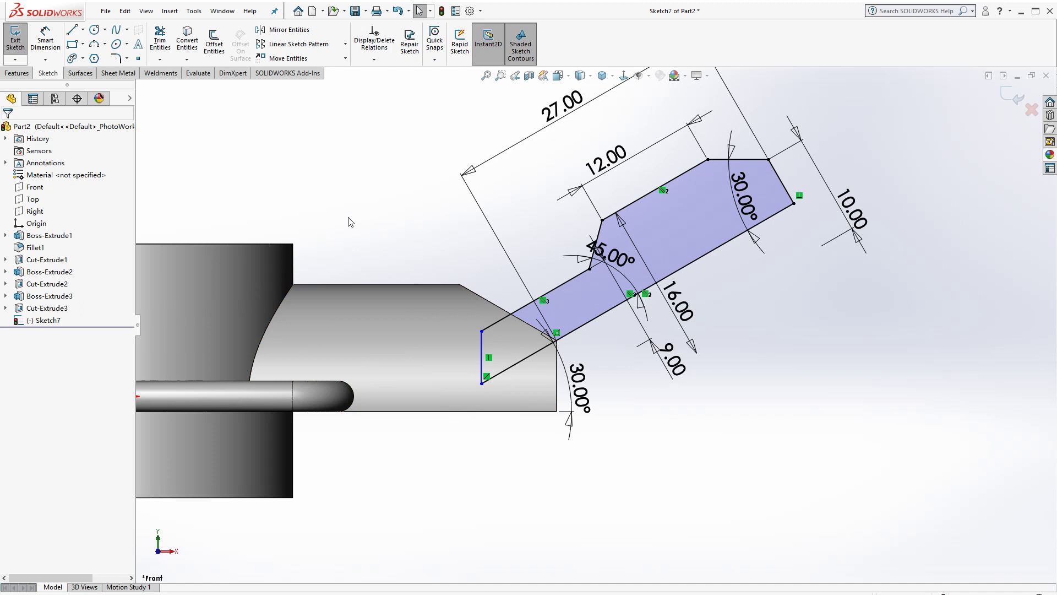
Revolve the closed profile 360 degrees about its centerline, merging the result with the part.
click(16, 73)
click(53, 42)
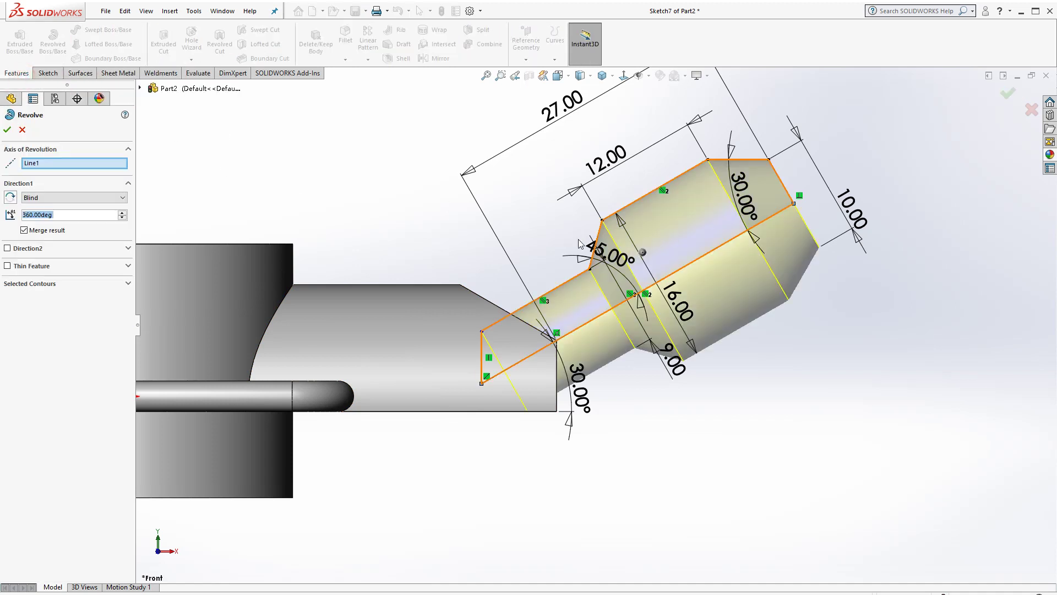
click(483, 383)
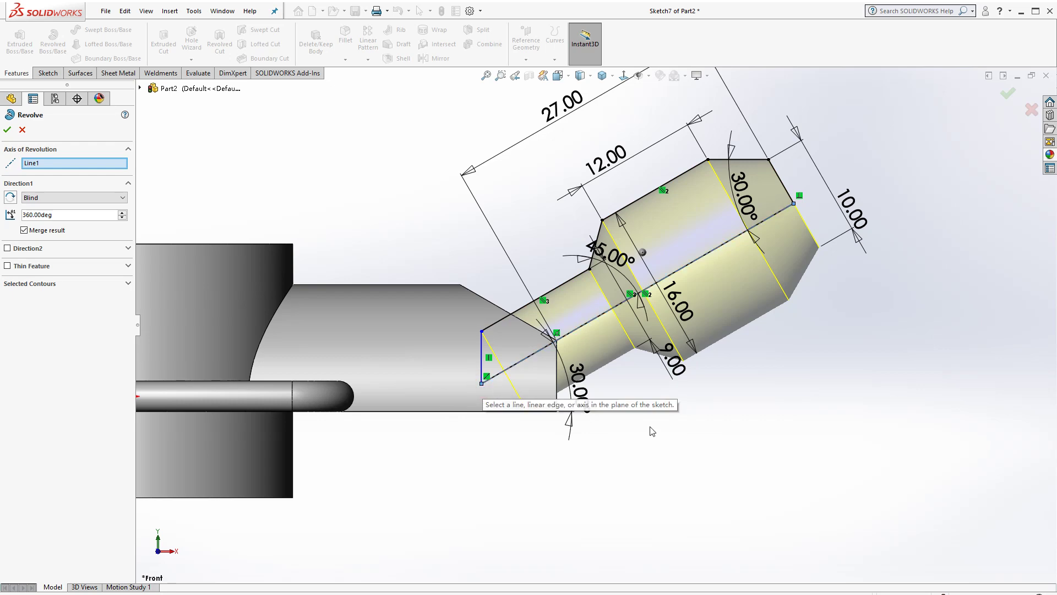
middle_drag(651, 429, 619, 432)
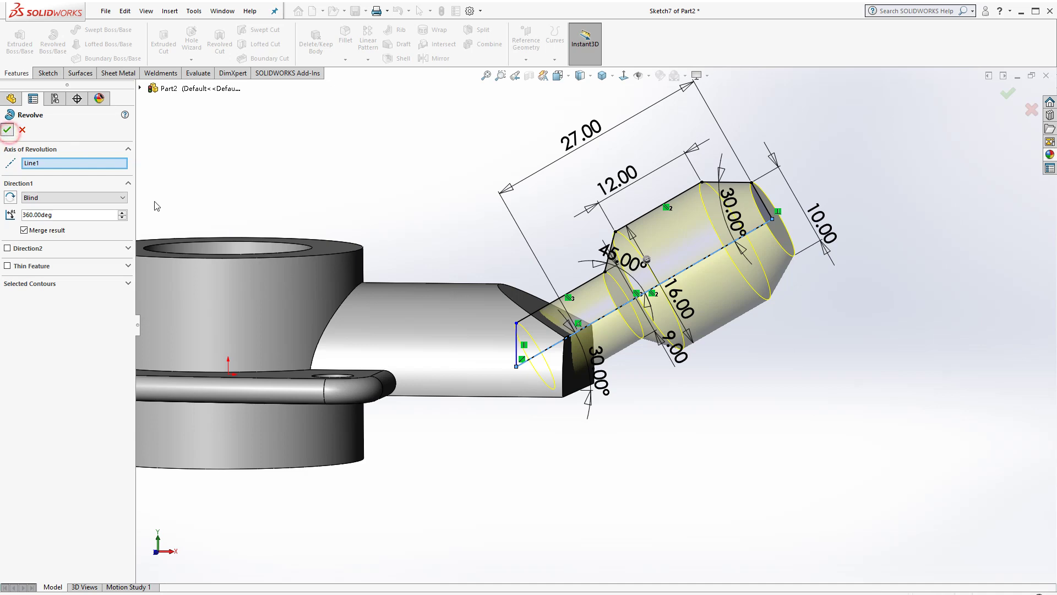
Examine from below how the revolved stem joins the bevelled end of the side boss.
middle_drag(670, 408, 564, 296)
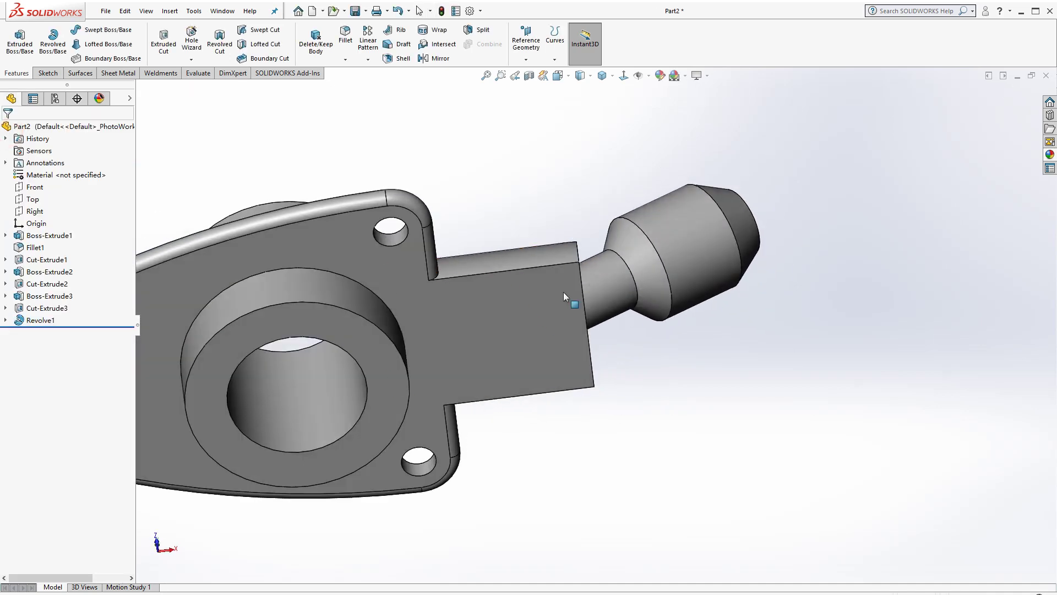
scroll(583, 305, down, 4)
scroll(617, 334, up, 3)
scroll(670, 377, up, 1)
middle_drag(670, 377, 578, 276)
scroll(578, 277, down, 3)
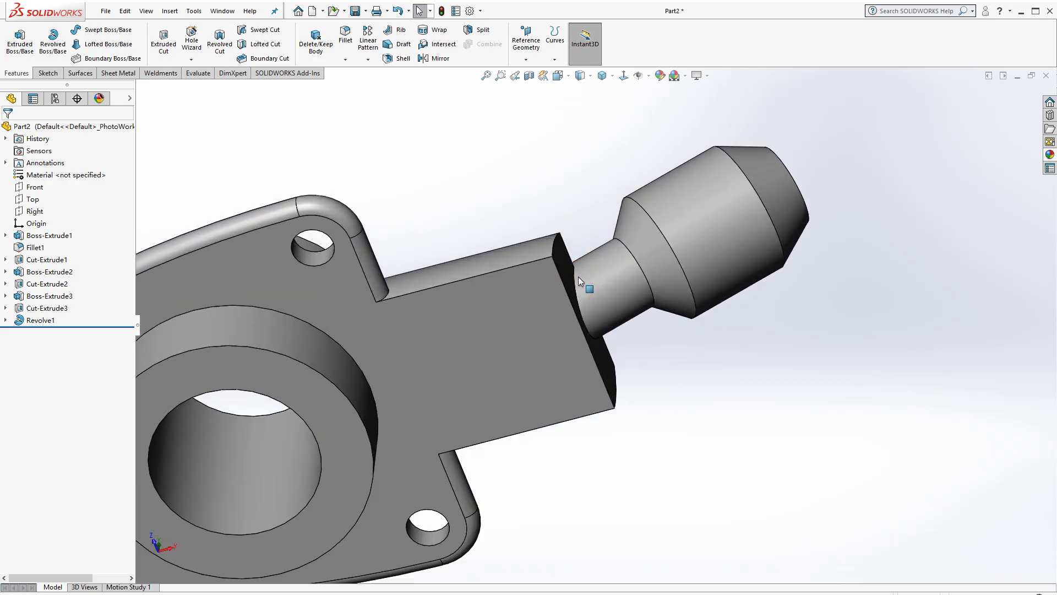
scroll(578, 276, down, 4)
scroll(503, 332, up, 7)
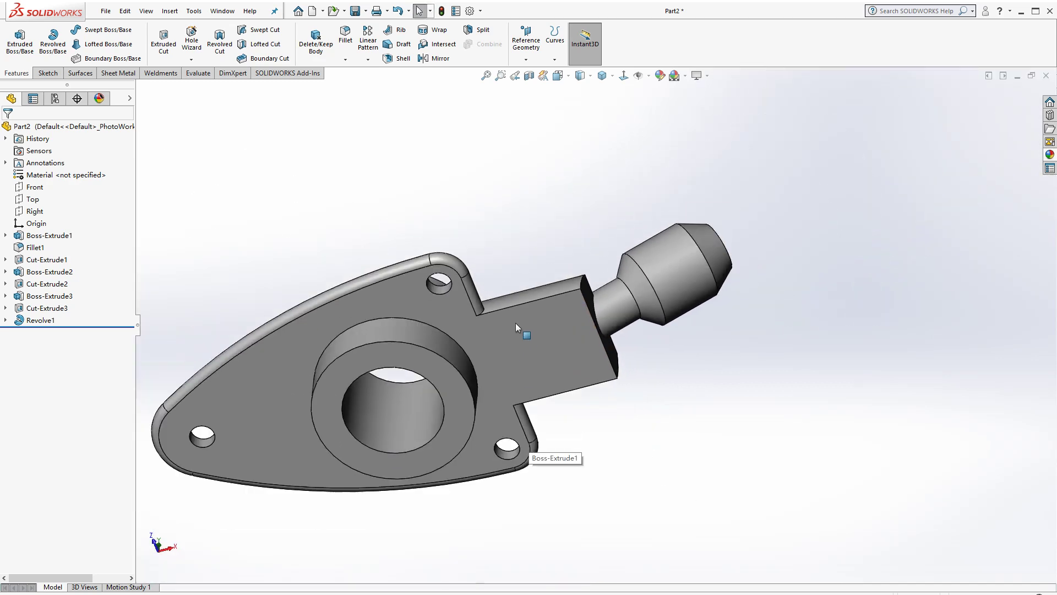
Start a sketch on the revolved knob's flat circular end face, viewed normal to it.
middle_drag(613, 266, 573, 440)
click(669, 312)
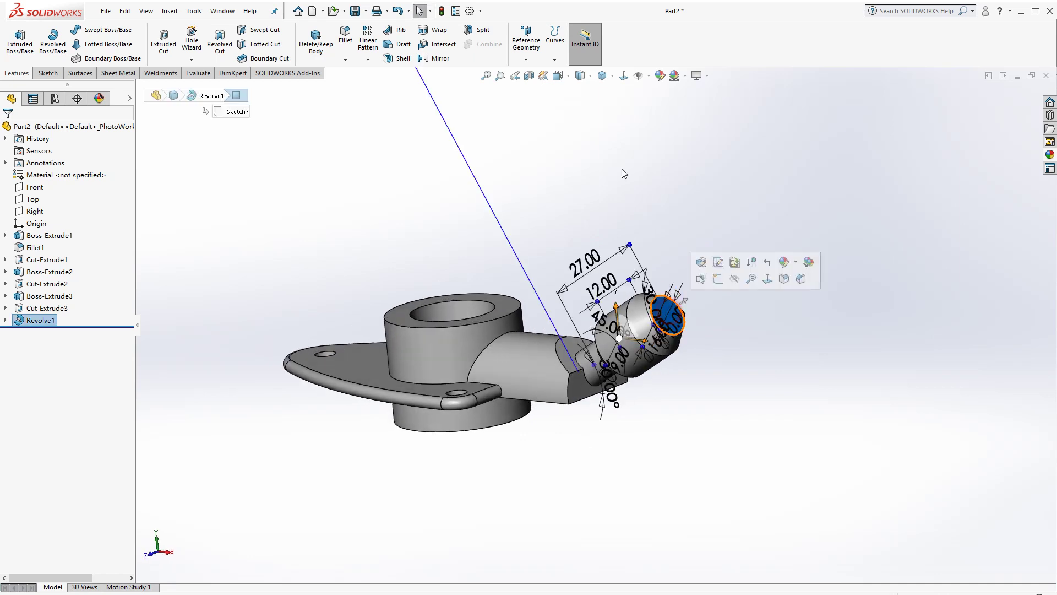
click(624, 76)
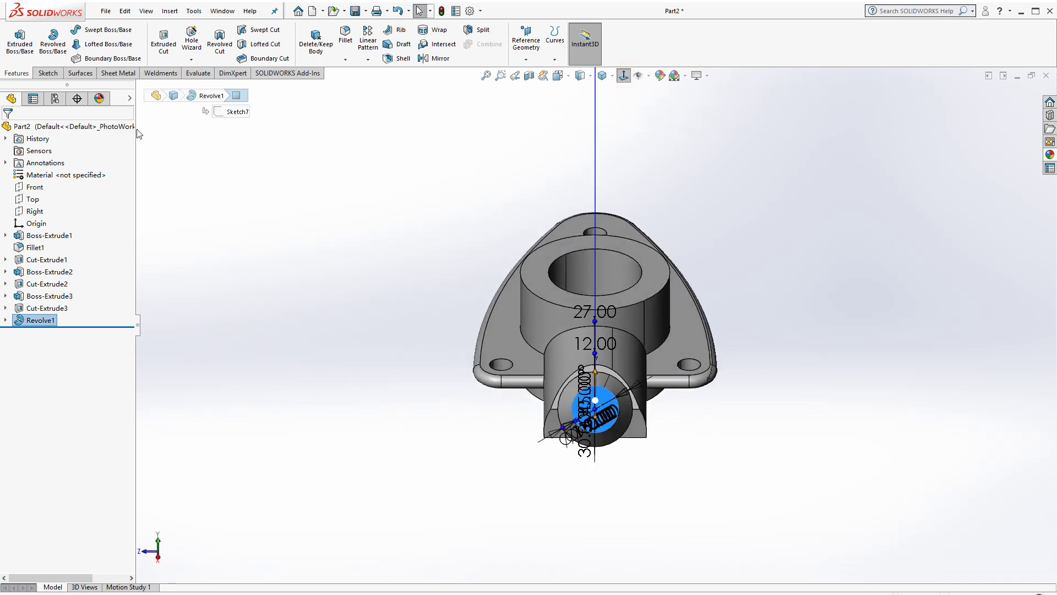
click(48, 73)
click(16, 38)
scroll(601, 357, down, 5)
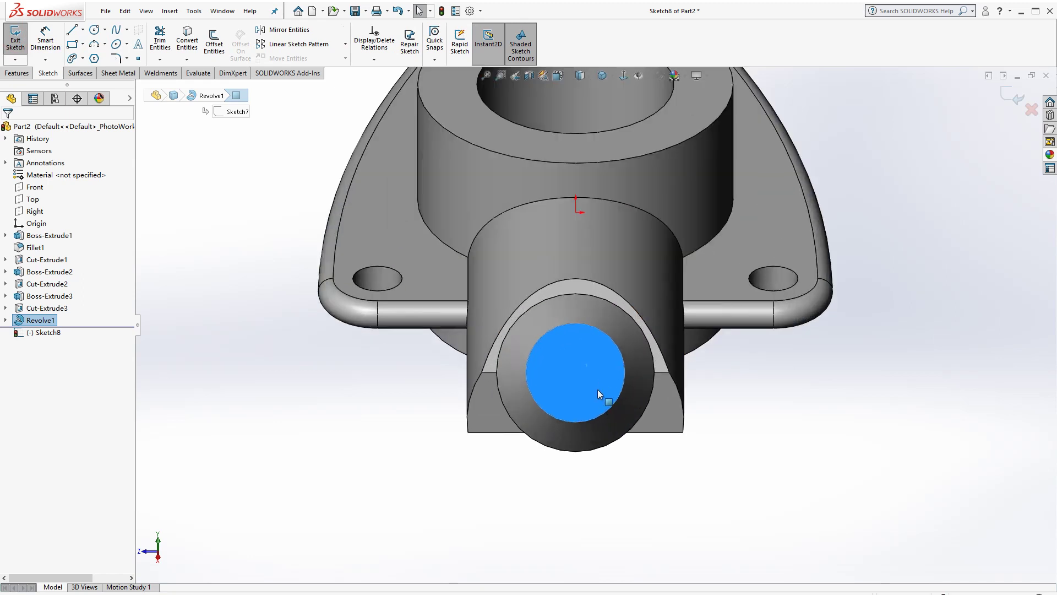
Draw a vertical centerline in line with the origin, from inside the end face's upper edge to above the knob's outer edge.
click(83, 30)
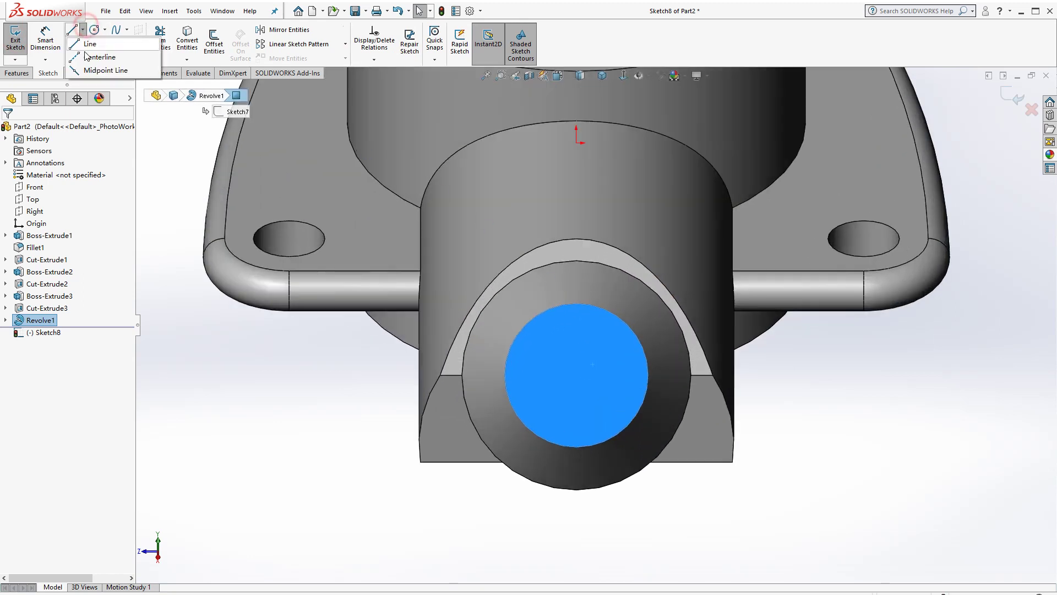
click(96, 56)
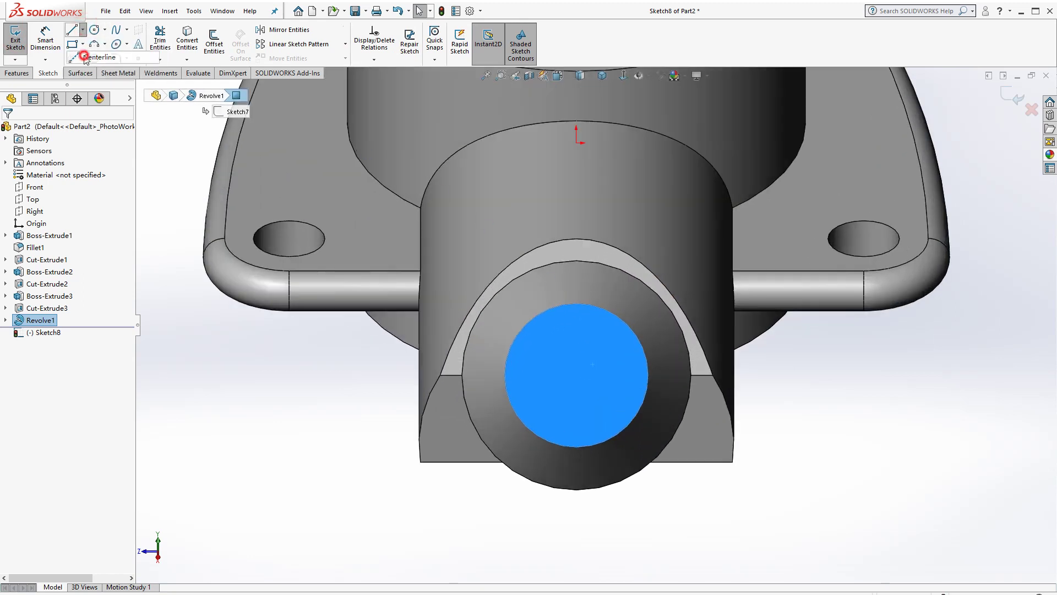
click(577, 320)
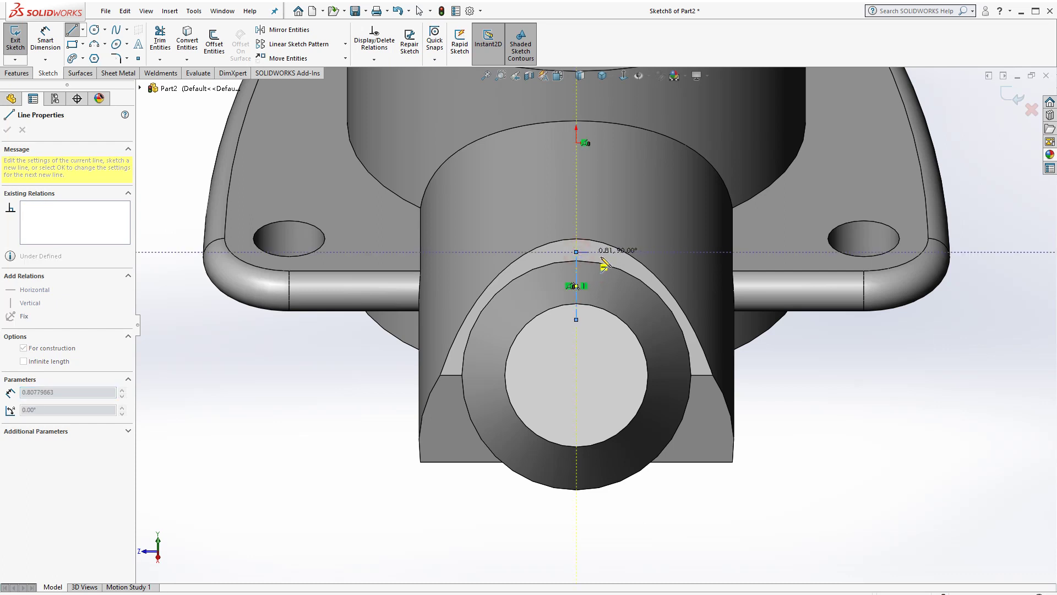
click(578, 253)
key(Escape)
Draw a V of two lines, each about 4.5 mm long, from the centerline's lower end to the knob's outer circular edge.
click(83, 30)
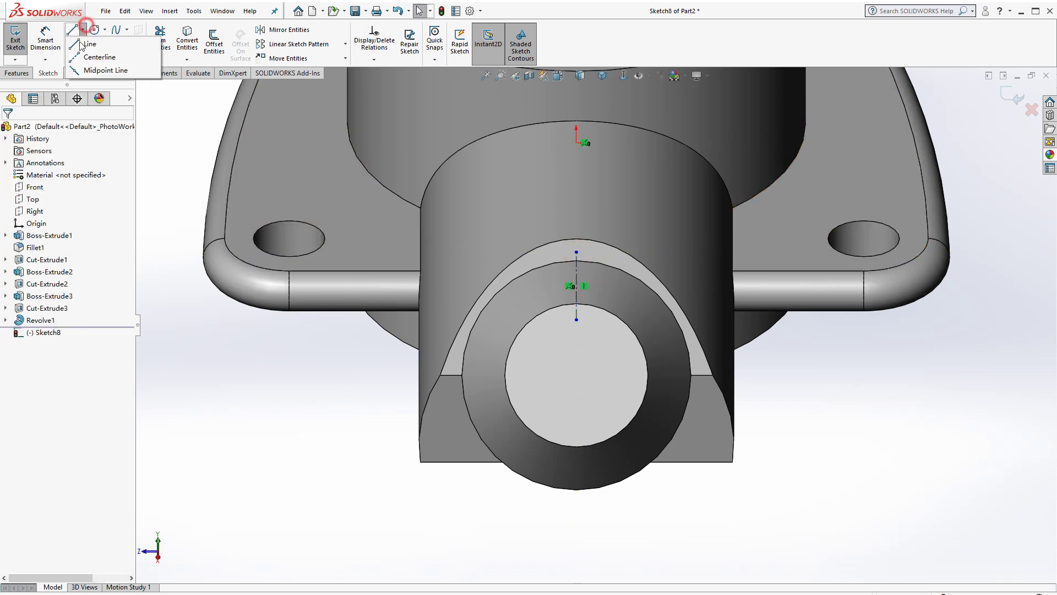
click(97, 56)
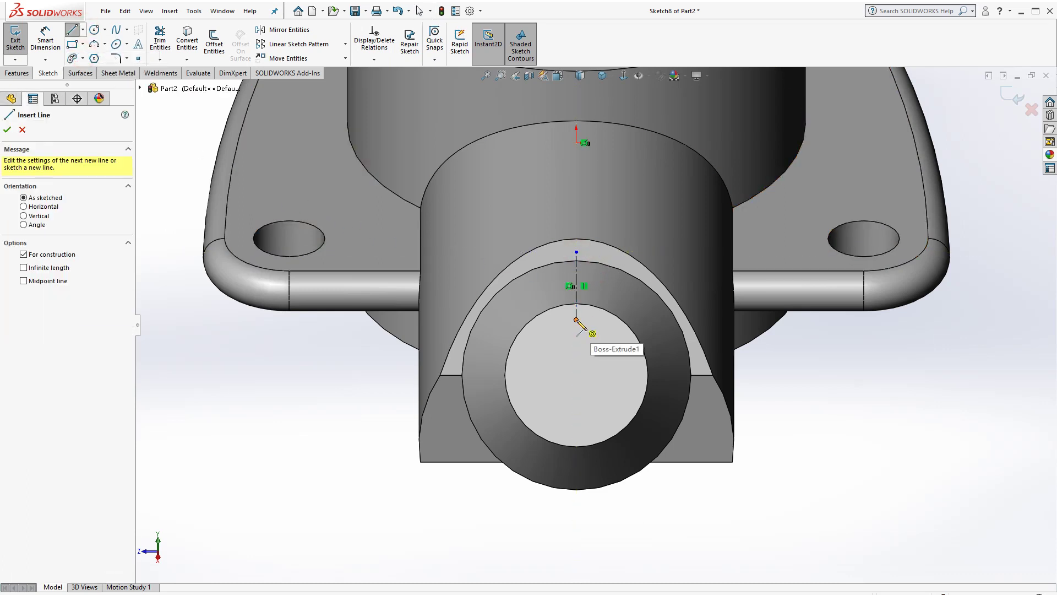
click(82, 30)
click(87, 43)
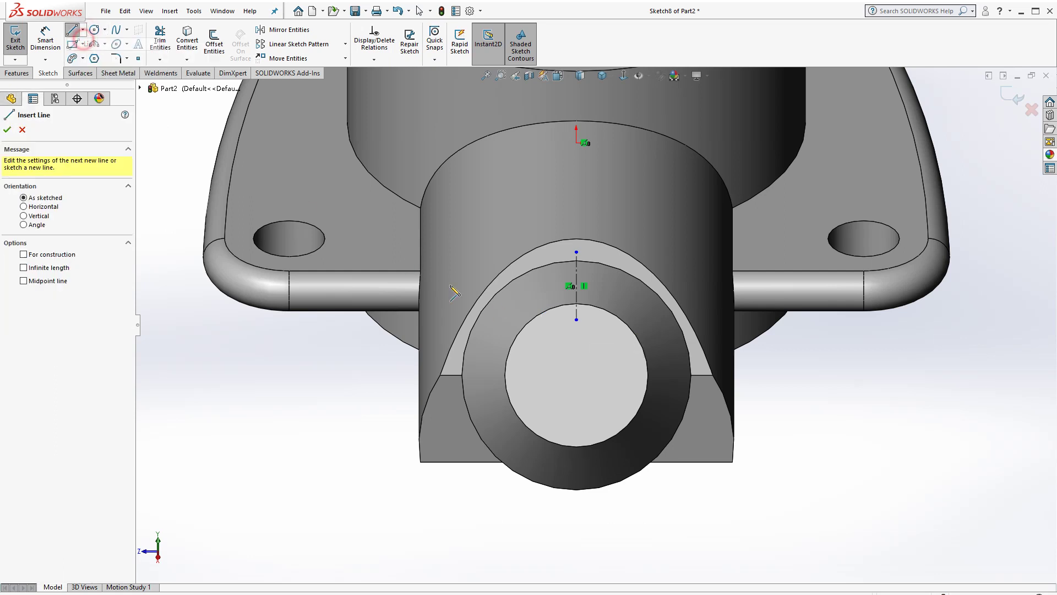
click(577, 319)
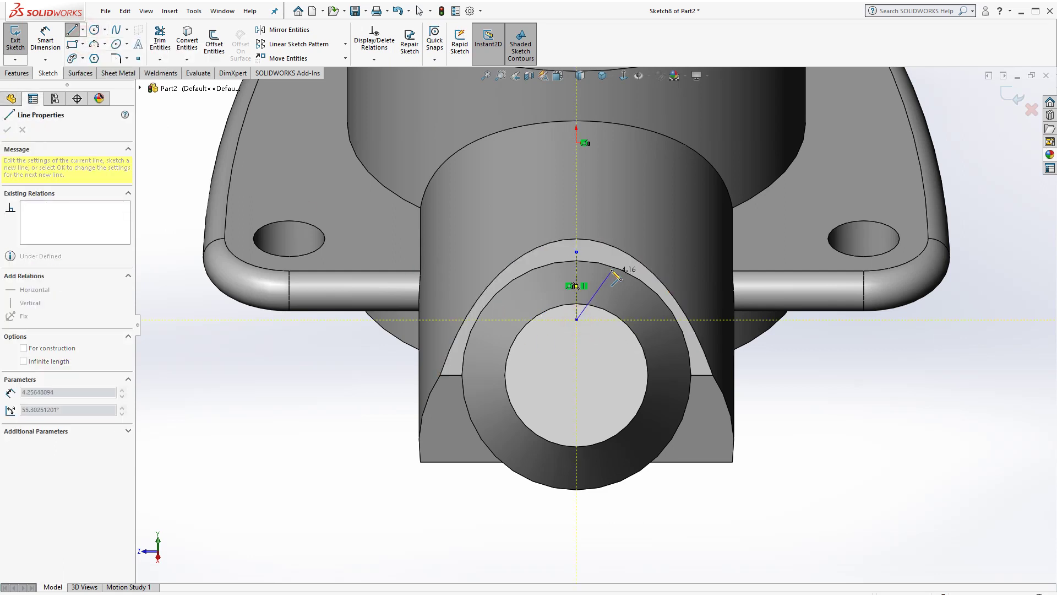
click(612, 266)
double_click(538, 280)
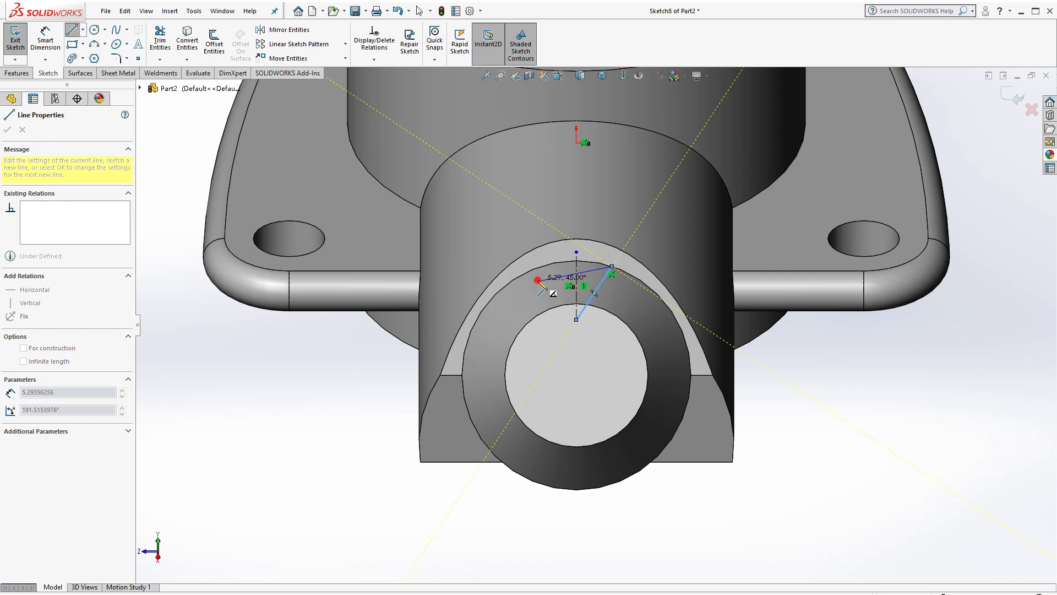
drag(542, 266, 576, 320)
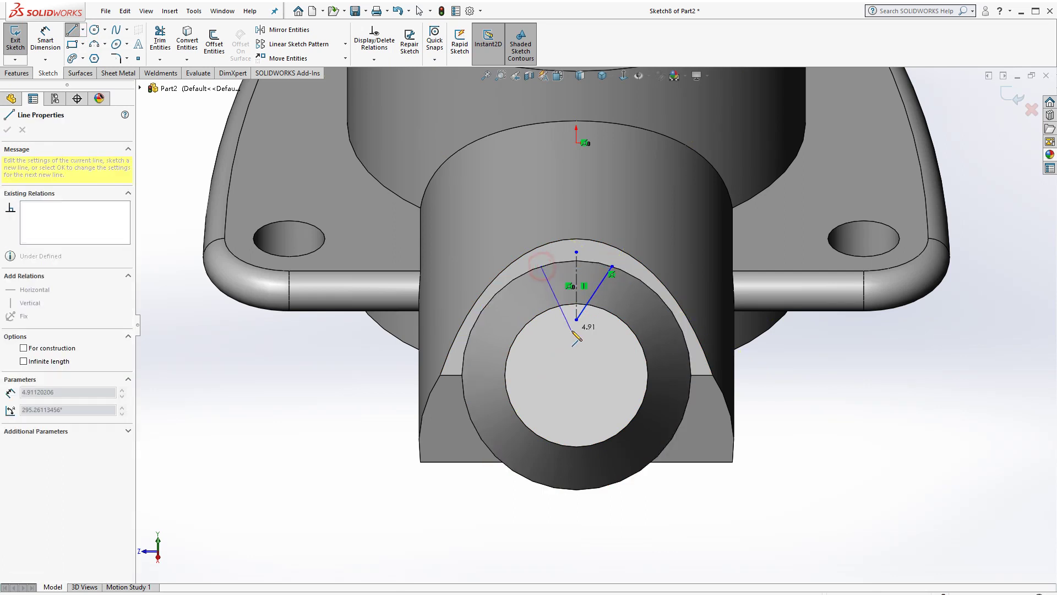
key(Escape)
scroll(594, 284, down, 5)
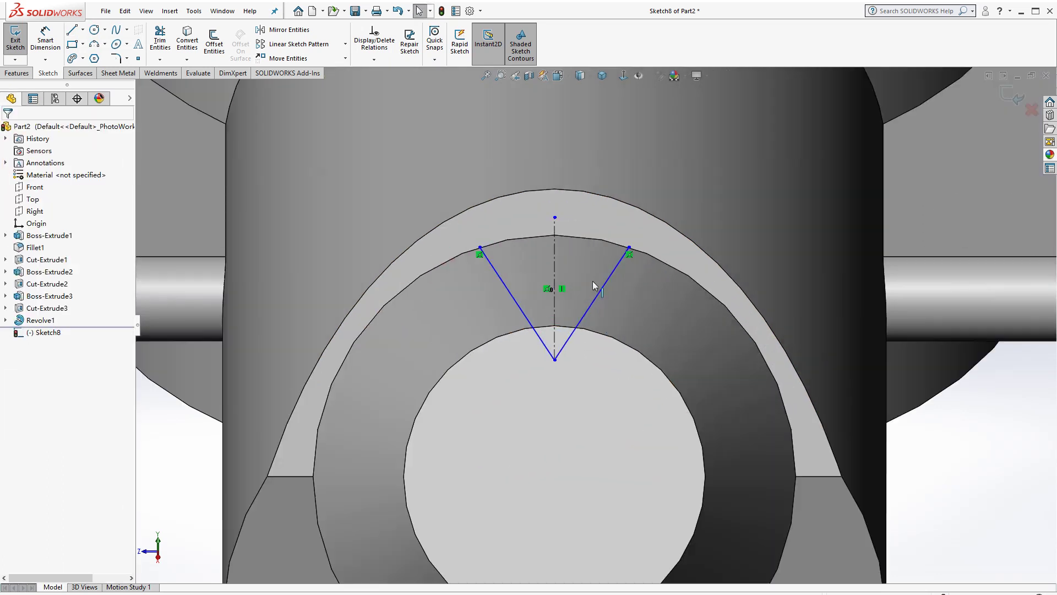
Make the two upper endpoints of the V symmetric about the vertical centerline.
click(629, 248)
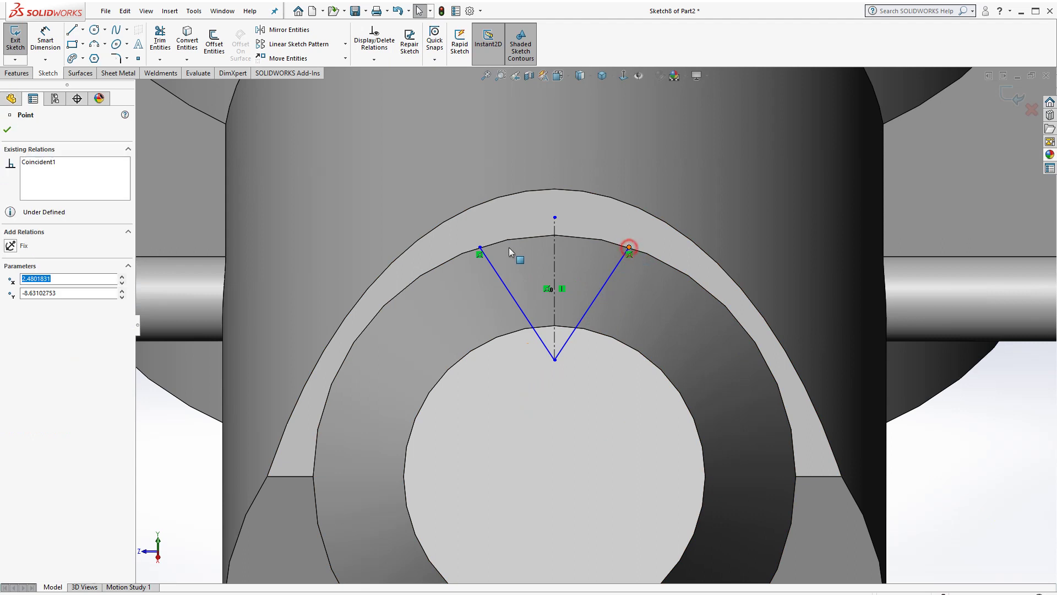
ctrl+click(480, 248)
ctrl+click(553, 247)
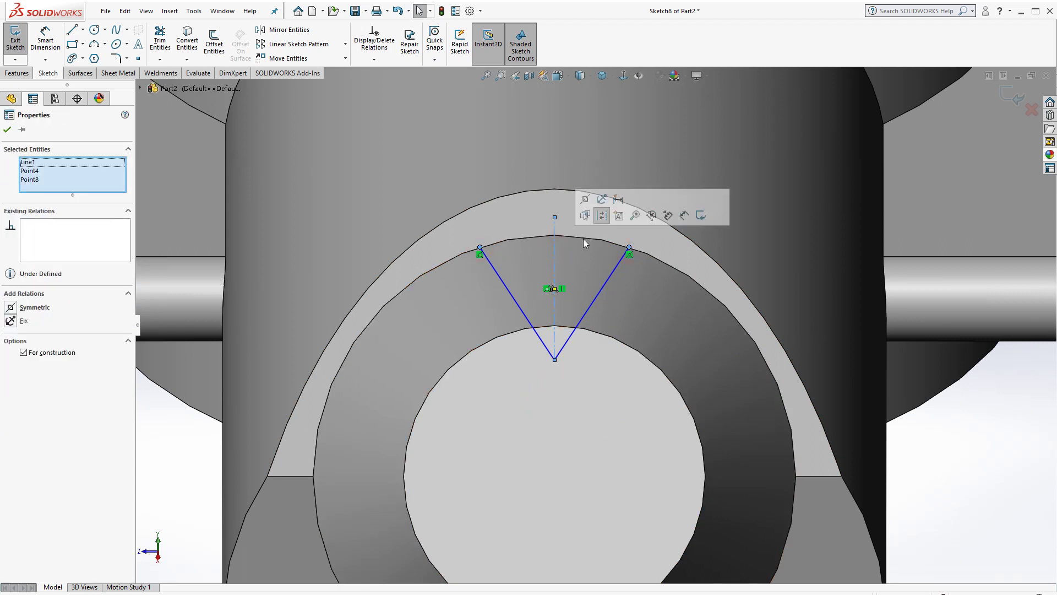
click(584, 200)
click(138, 190)
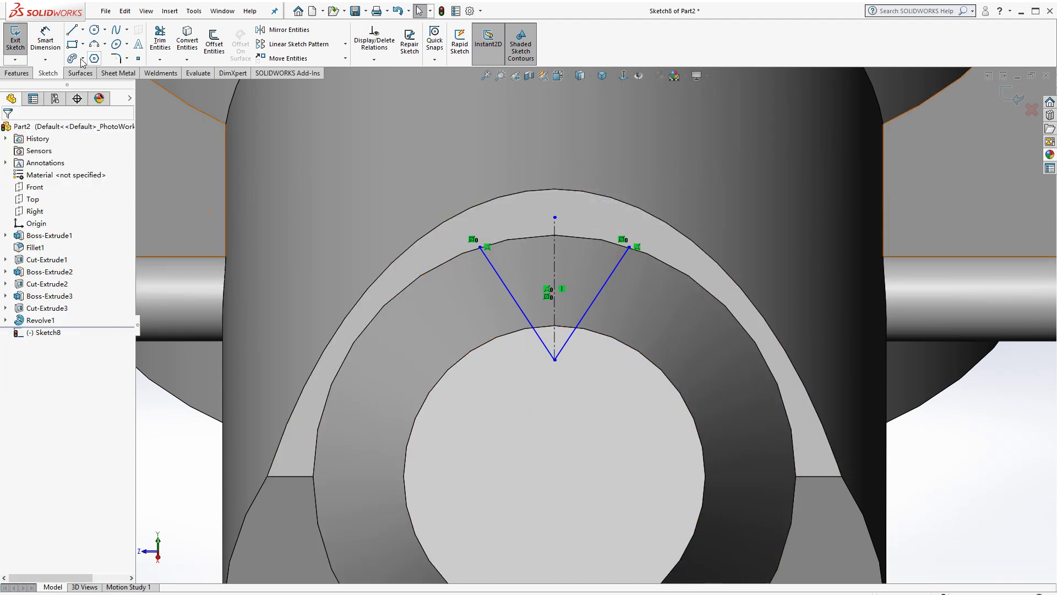
Dimension the angle between the two V lines as 100 degrees.
click(45, 42)
click(524, 316)
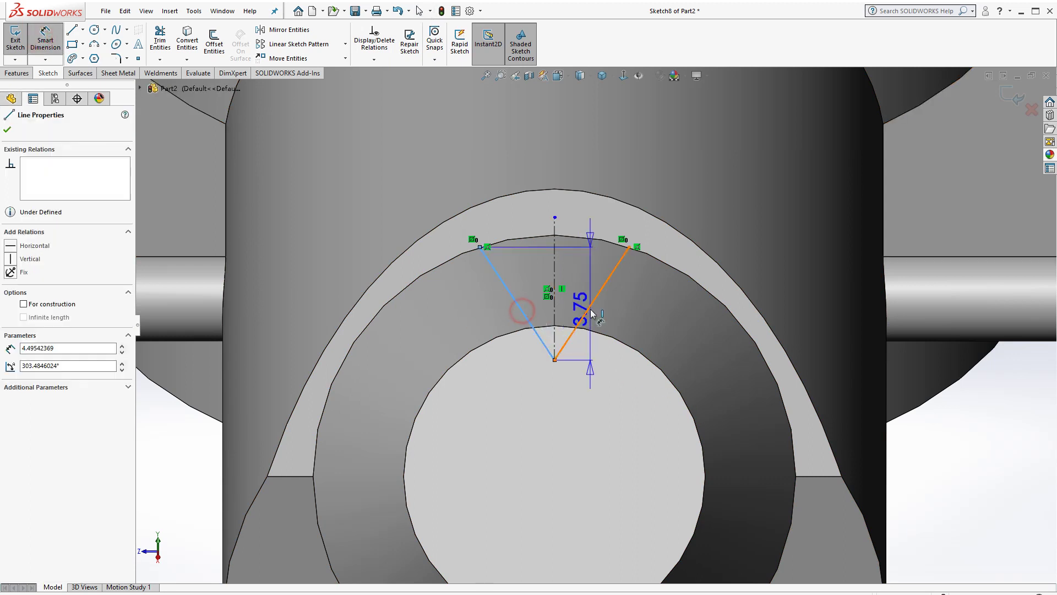
click(589, 309)
click(552, 153)
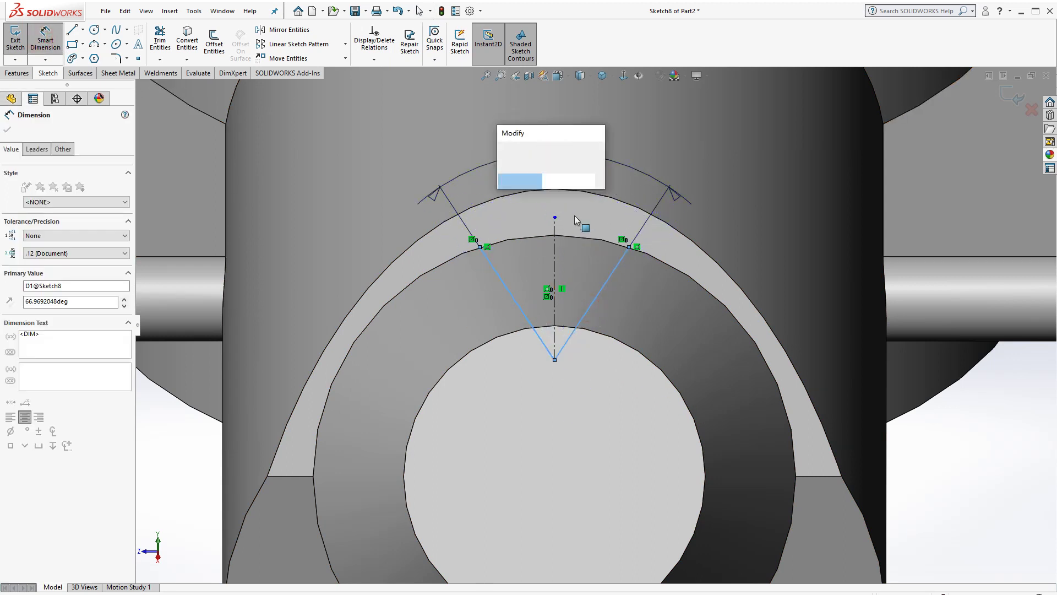
text(100)
key(Return)
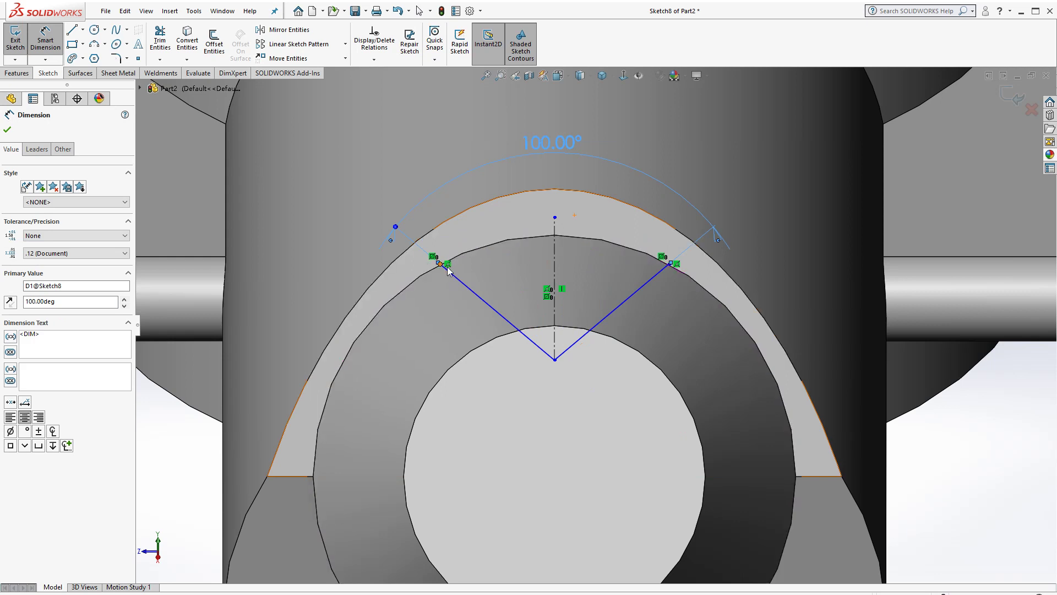
Dimension the horizontal distance between the V's two upper endpoints as 3 mm.
scroll(447, 268, down, 4)
click(458, 277)
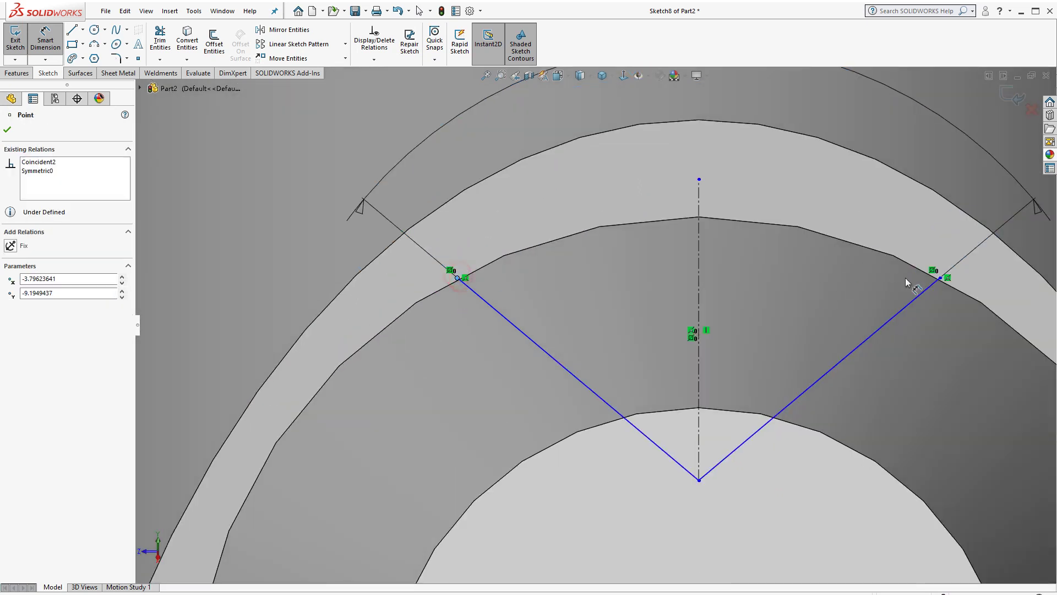
click(939, 278)
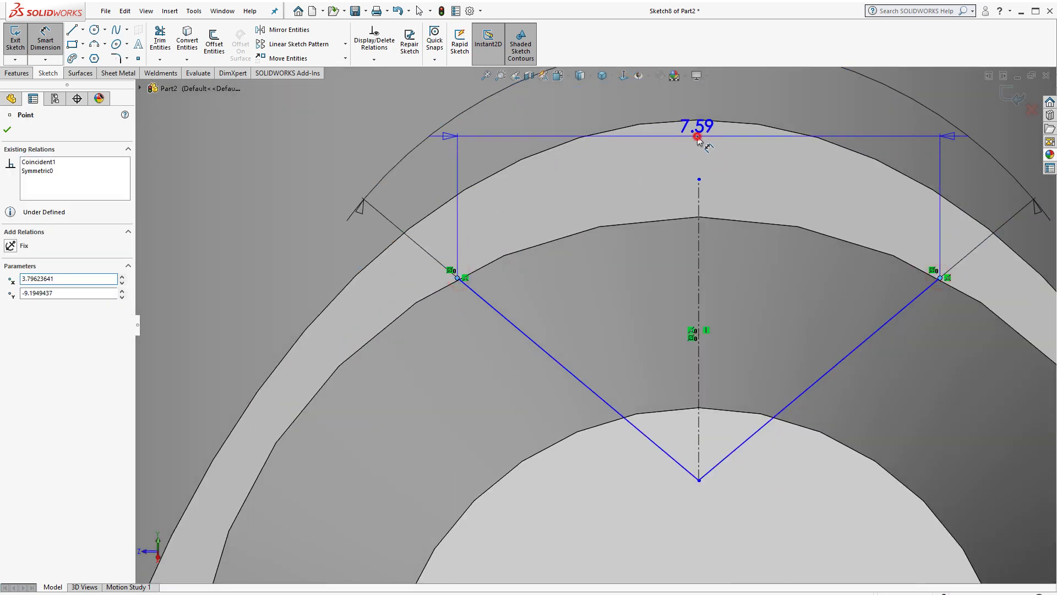
click(701, 140)
text(3)
key(Return)
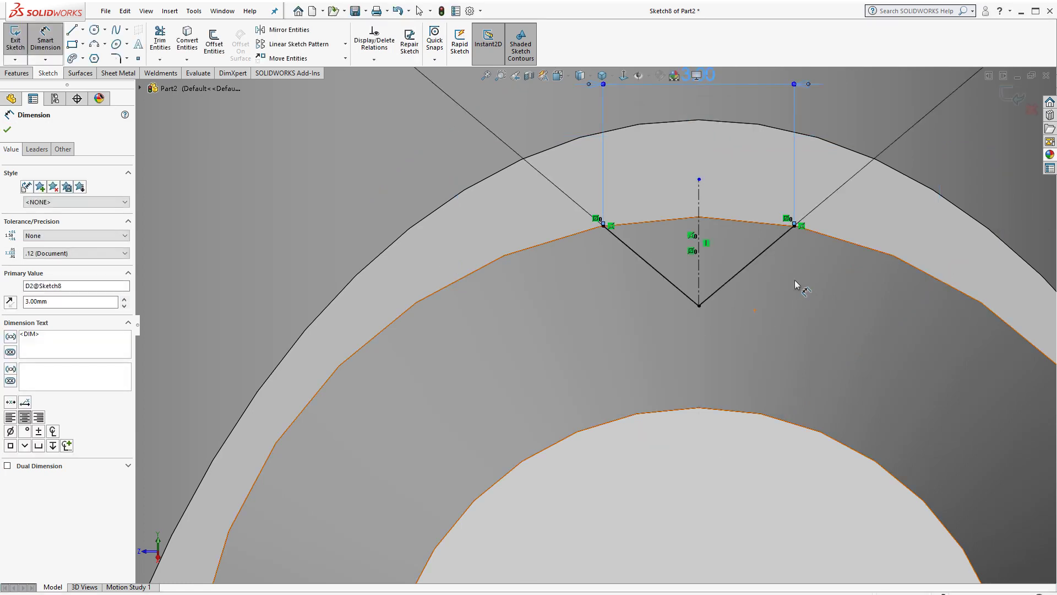
scroll(771, 283, up, 4)
key(Escape)
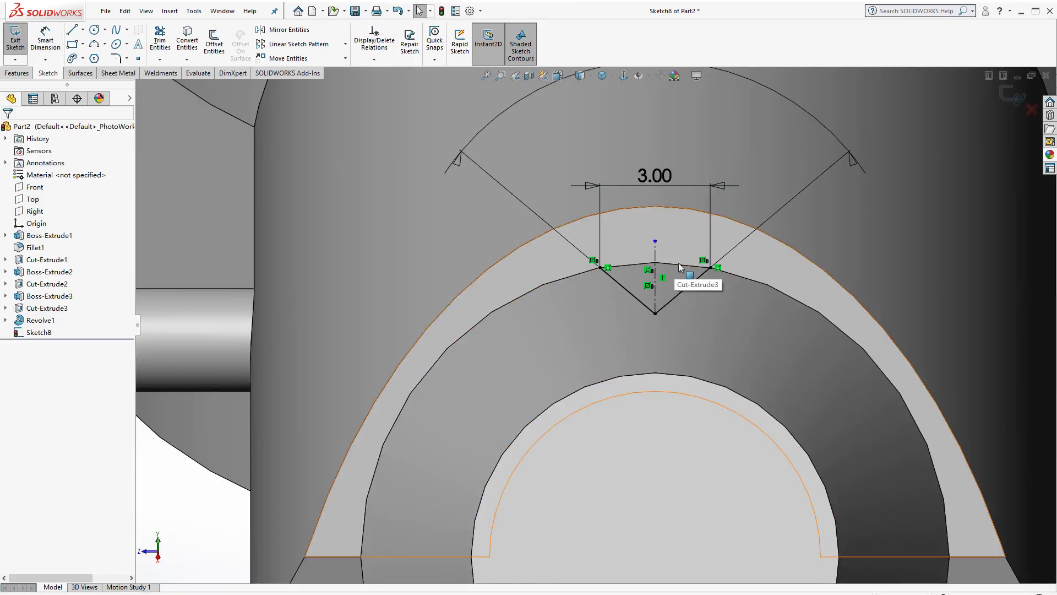
Convert the knob's outer circular edge into the sketch and trim it to the short arc closing the V.
click(683, 265)
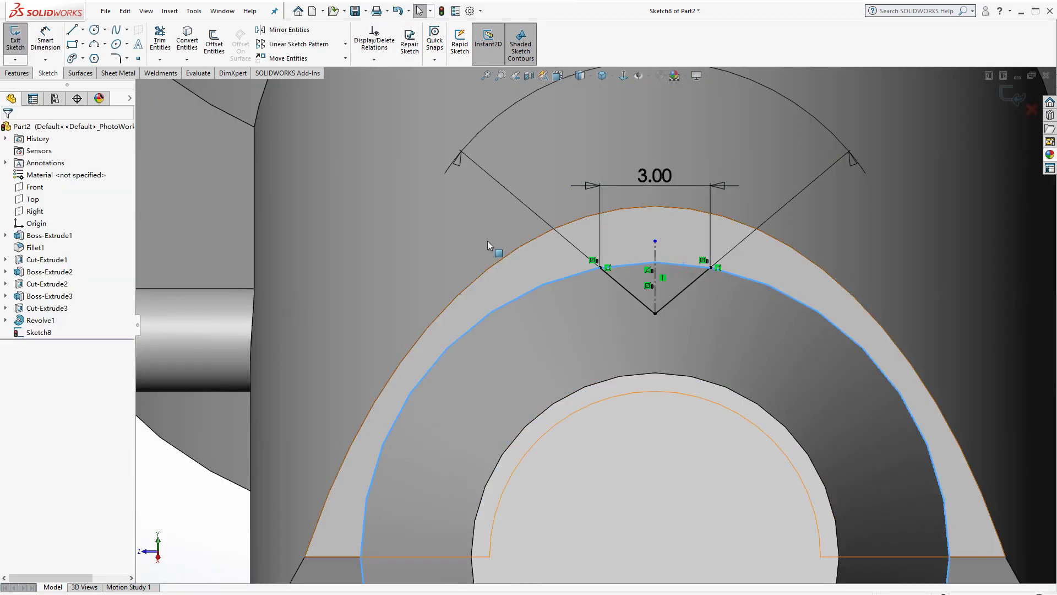
click(190, 39)
scroll(550, 330, up, 2)
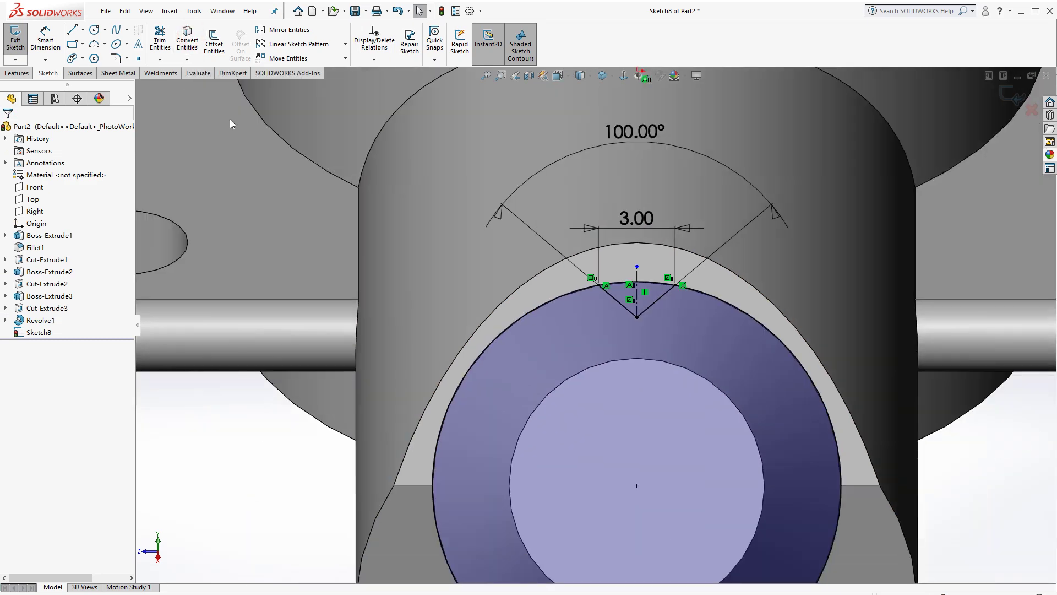
click(162, 51)
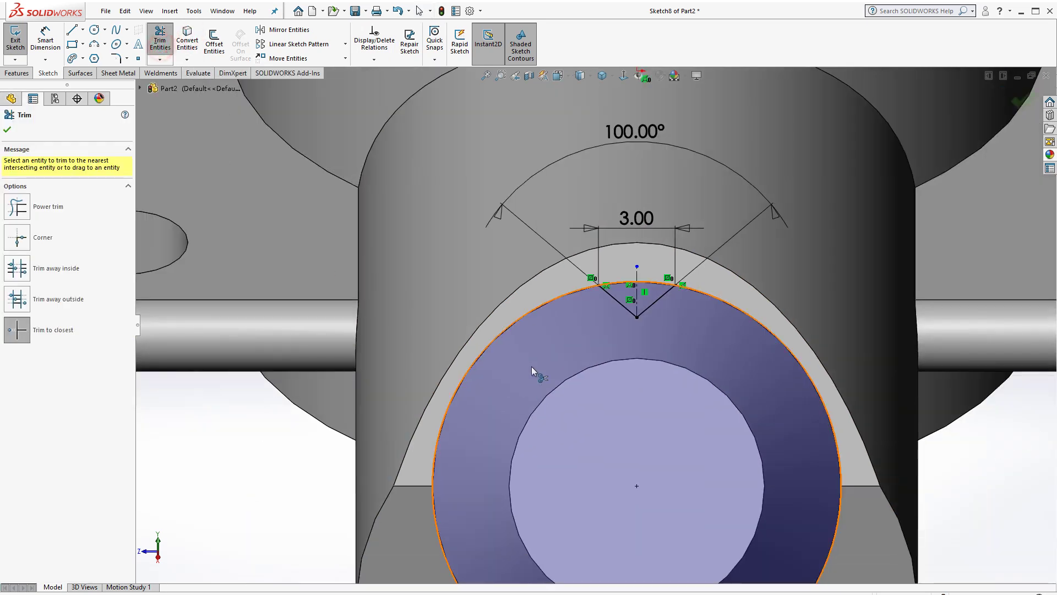
click(514, 322)
scroll(655, 331, up, 2)
key(Escape)
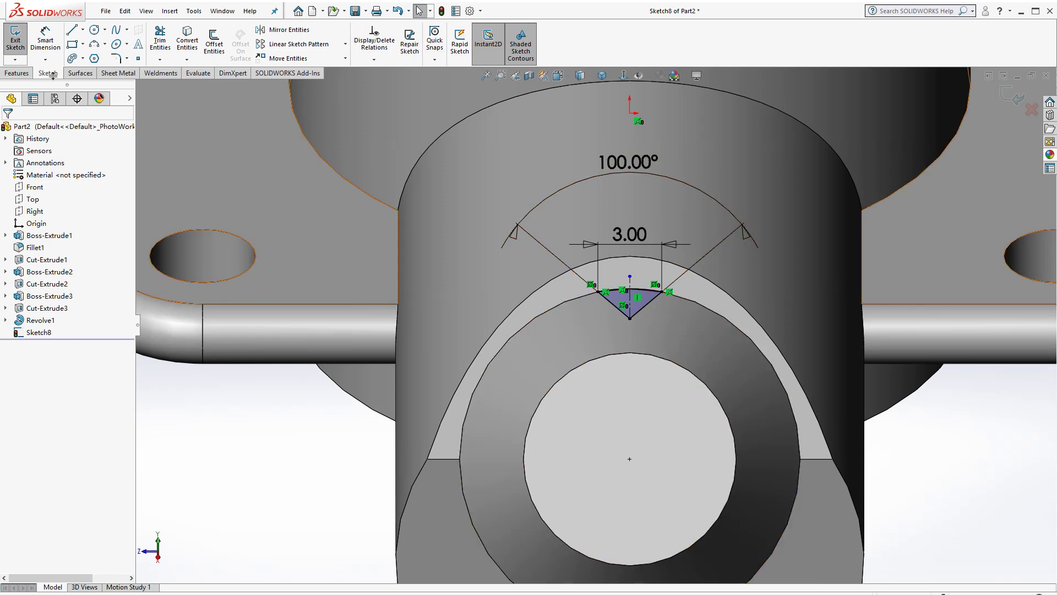
Cut-extrude the closed V profile along the knob with the Up To Next end condition.
click(17, 73)
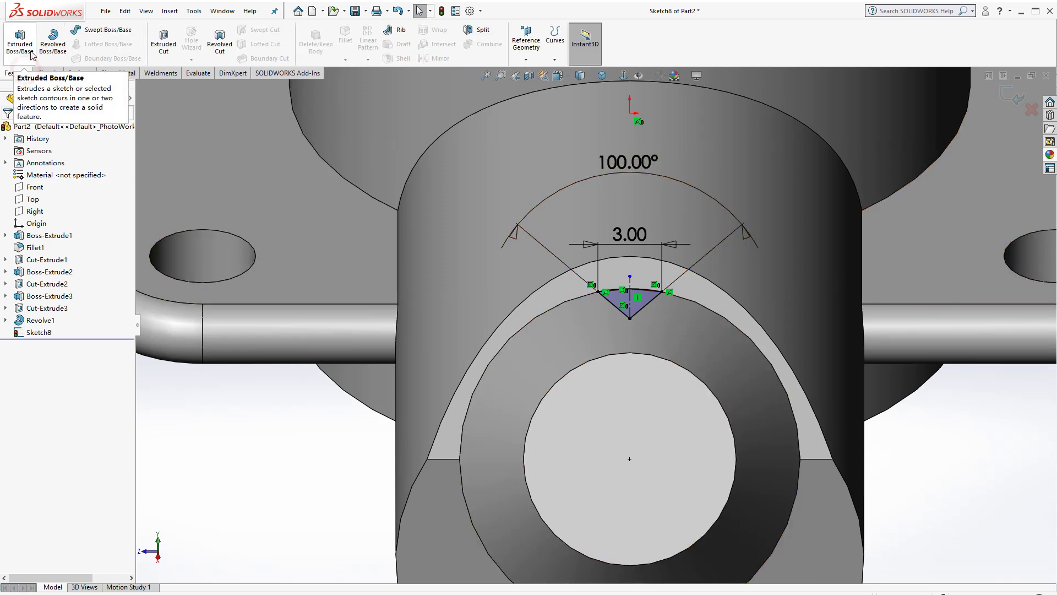
click(164, 43)
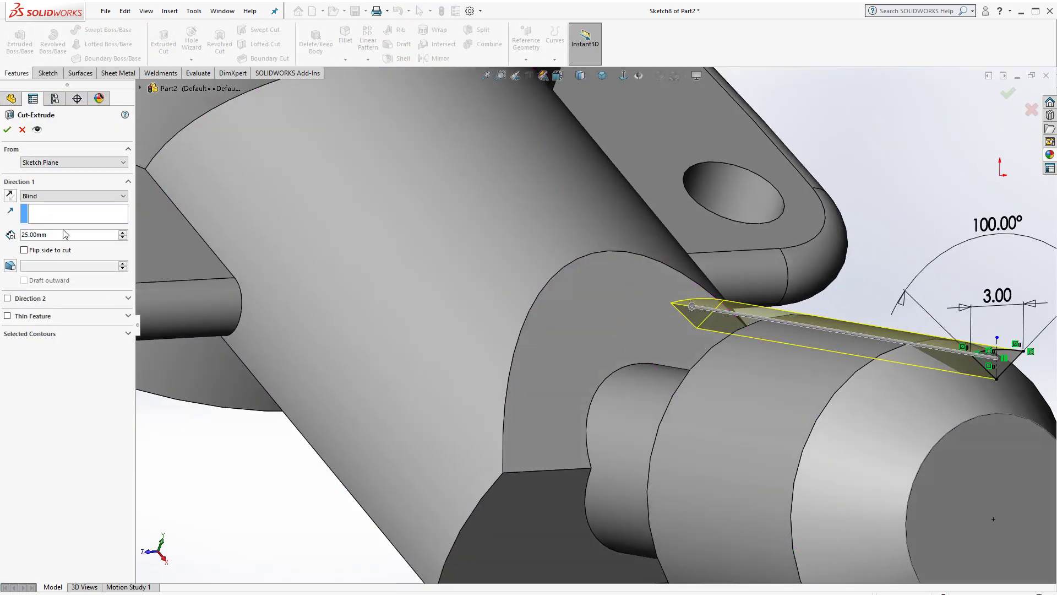
click(64, 199)
click(66, 227)
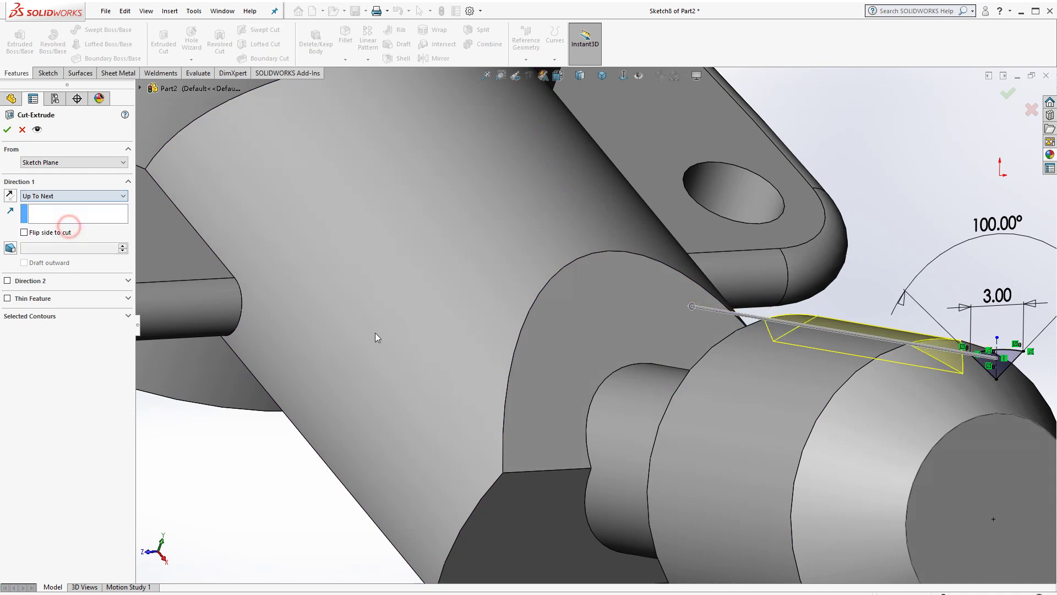
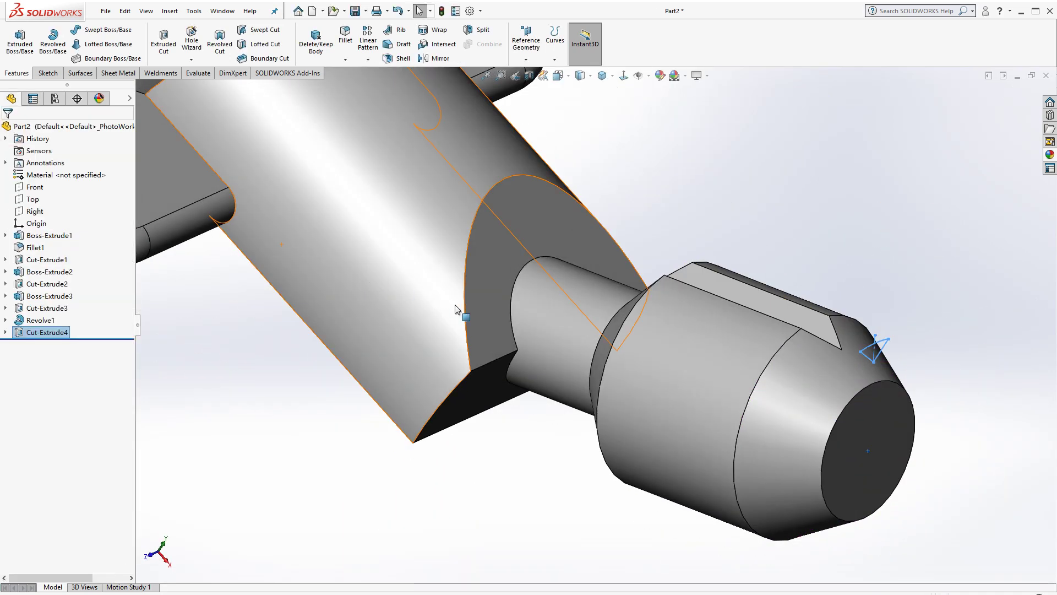
click(816, 234)
Circular-pattern the V groove cut about the end face's circular edge, with 6 equally spaced instances over 360 degrees.
middle_drag(794, 340, 759, 346)
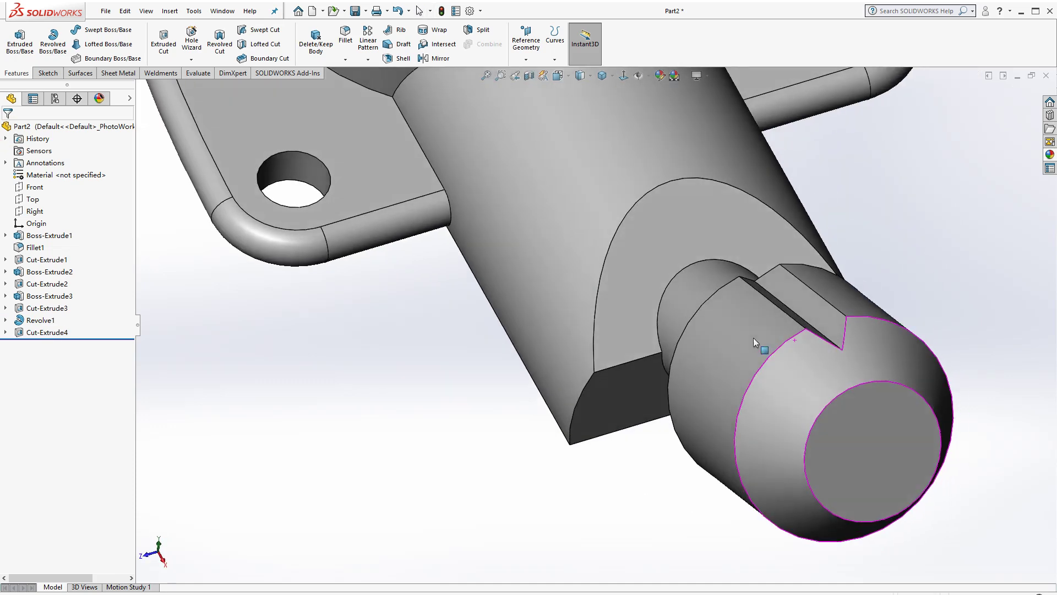
scroll(778, 330, down, 3)
scroll(786, 330, down, 2)
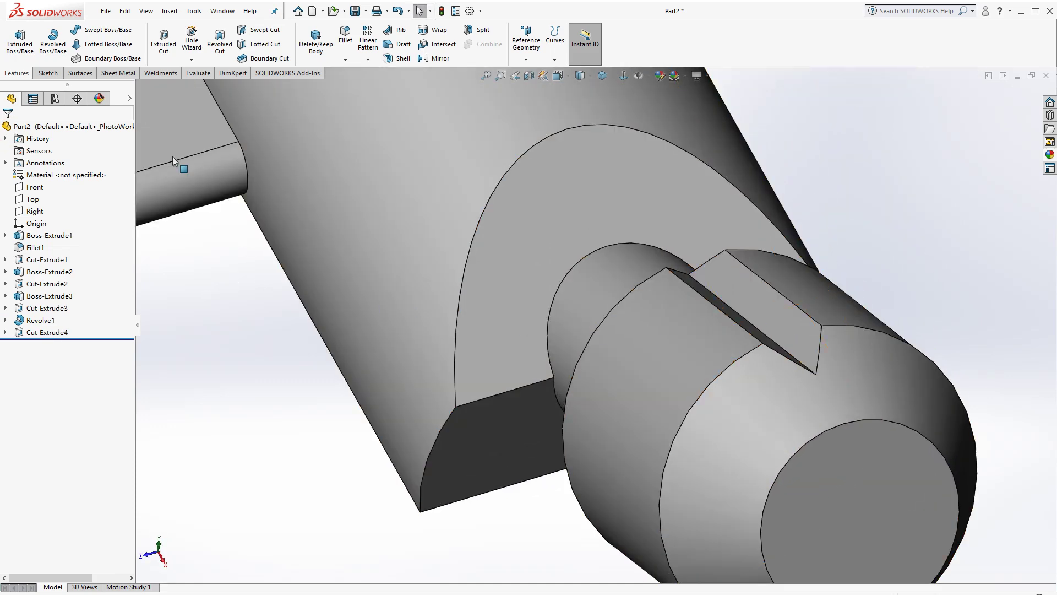
click(367, 60)
click(392, 87)
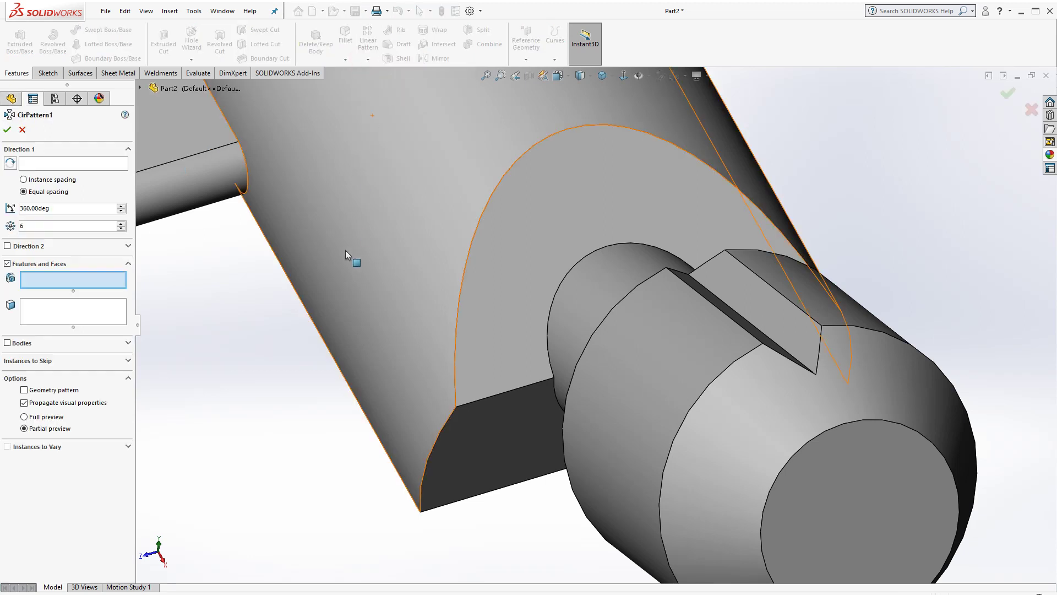
click(780, 322)
click(66, 164)
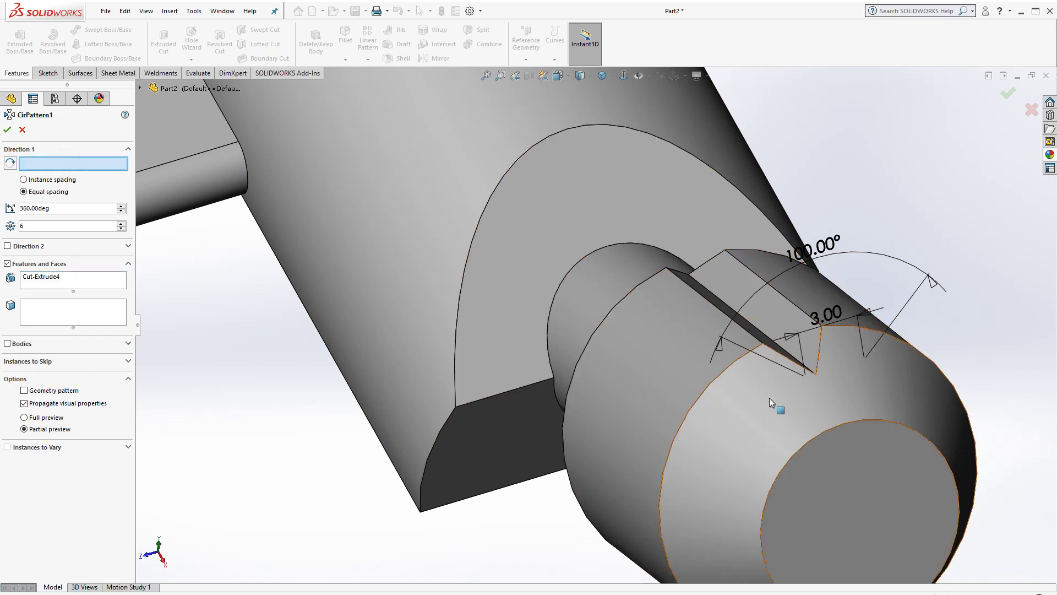
click(841, 425)
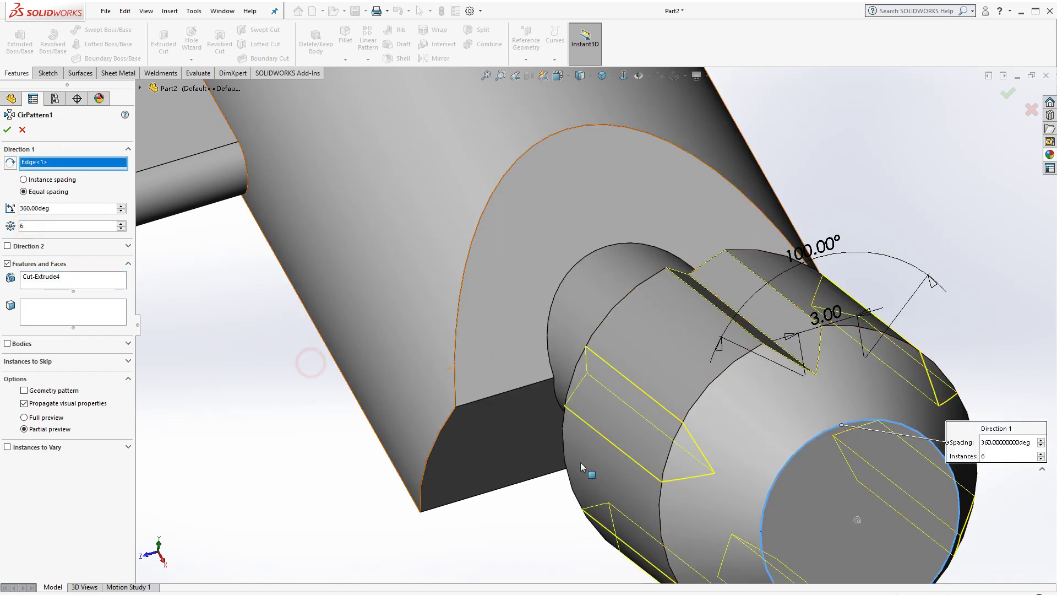
middle_drag(311, 362, 661, 308)
click(8, 131)
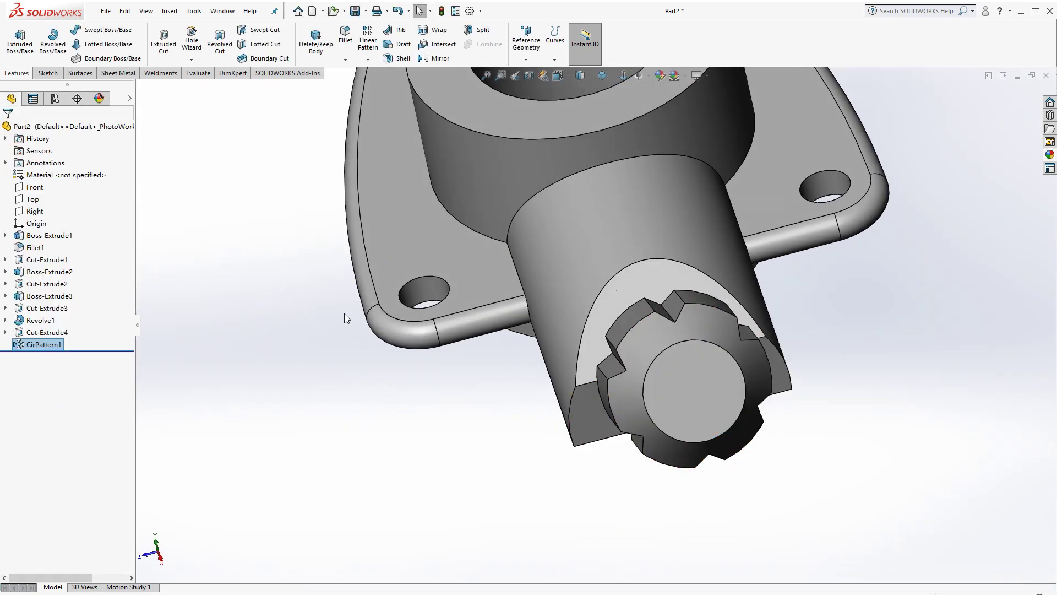
Start a new sketch on the Front plane, viewed normal to it.
click(810, 445)
scroll(672, 306, up, 4)
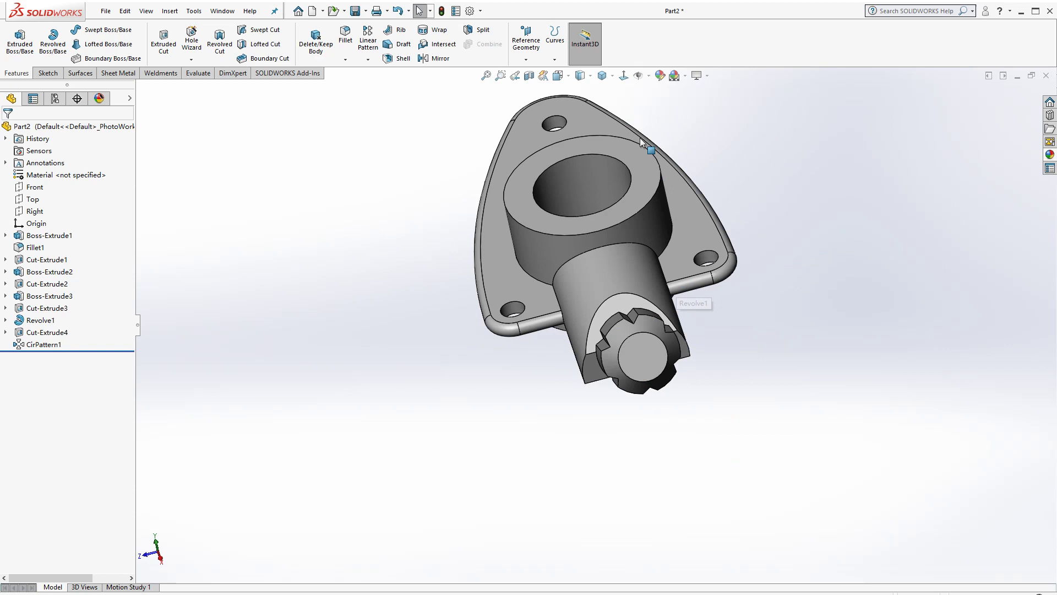
click(602, 76)
click(618, 87)
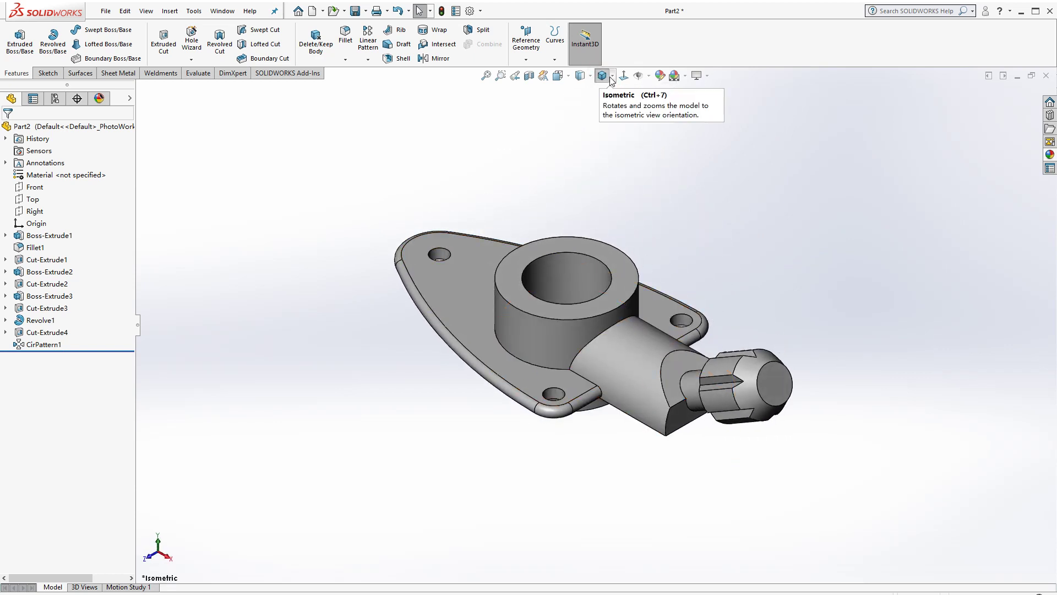
click(29, 188)
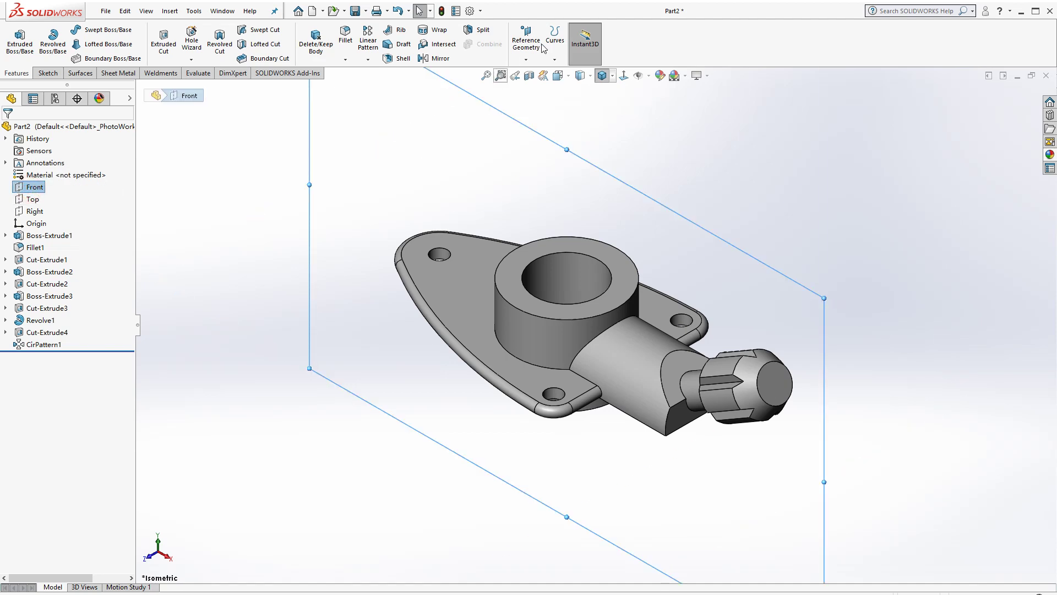
click(624, 76)
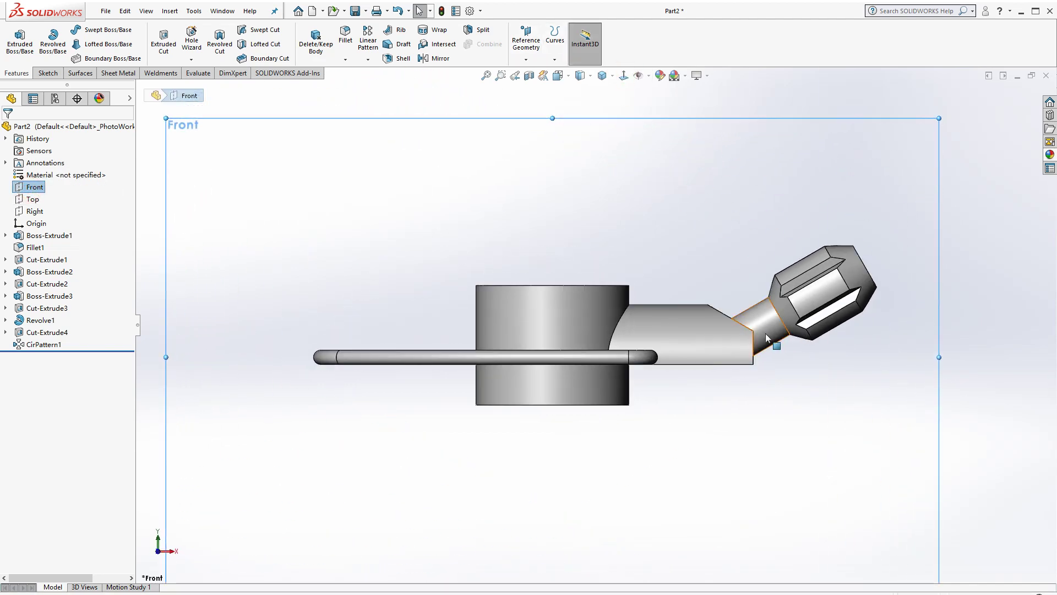
scroll(768, 347, down, 3)
click(48, 73)
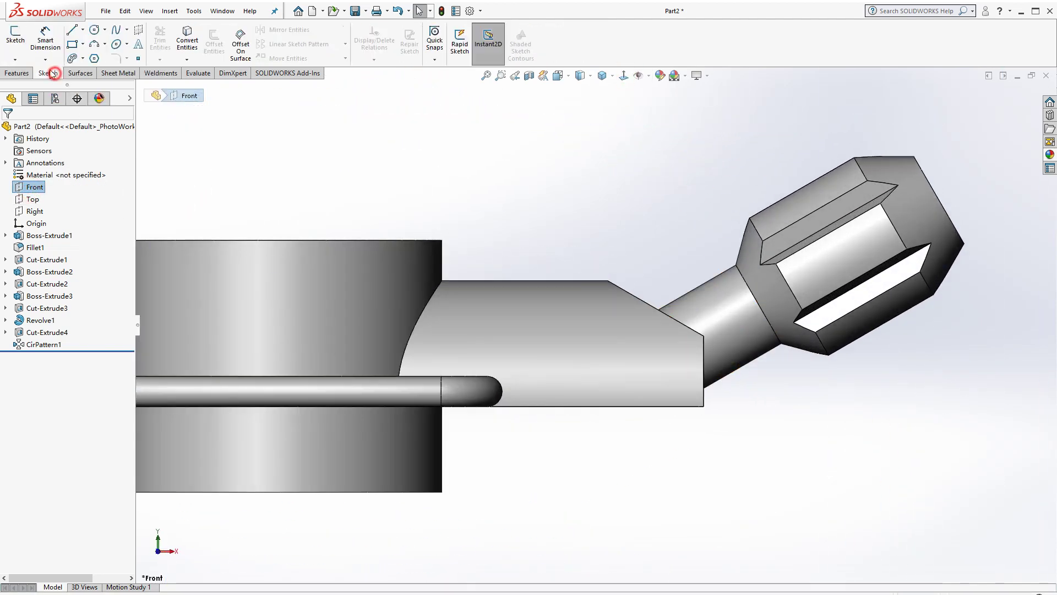
click(16, 38)
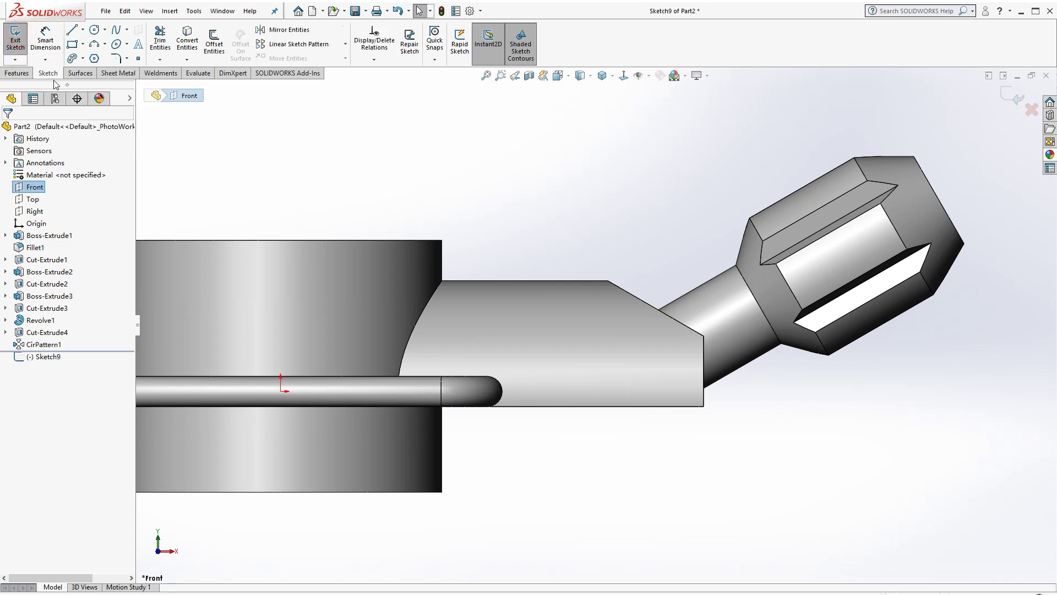
Draw a horizontal line about 37.7 mm long from above the origin into the side boss, continued by an angled line about 31.9 mm long to the knob's end edge.
click(77, 32)
click(280, 361)
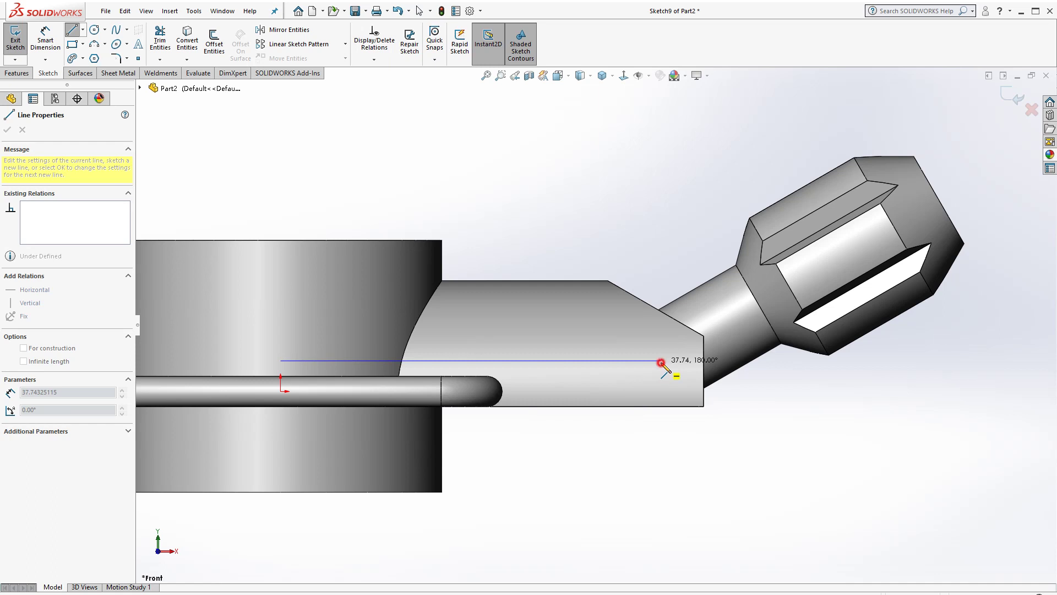
click(661, 361)
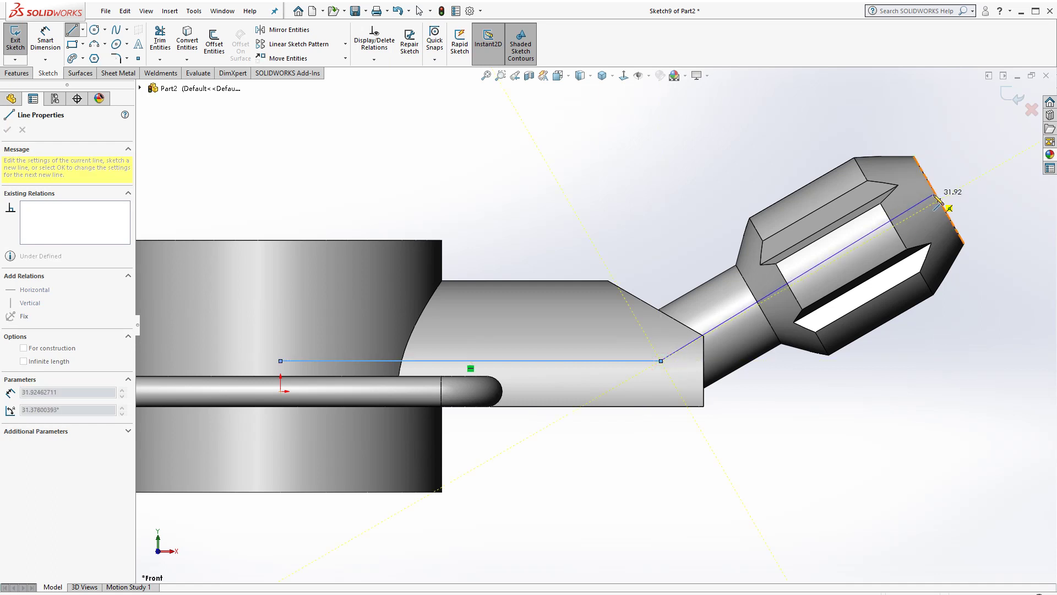
click(937, 195)
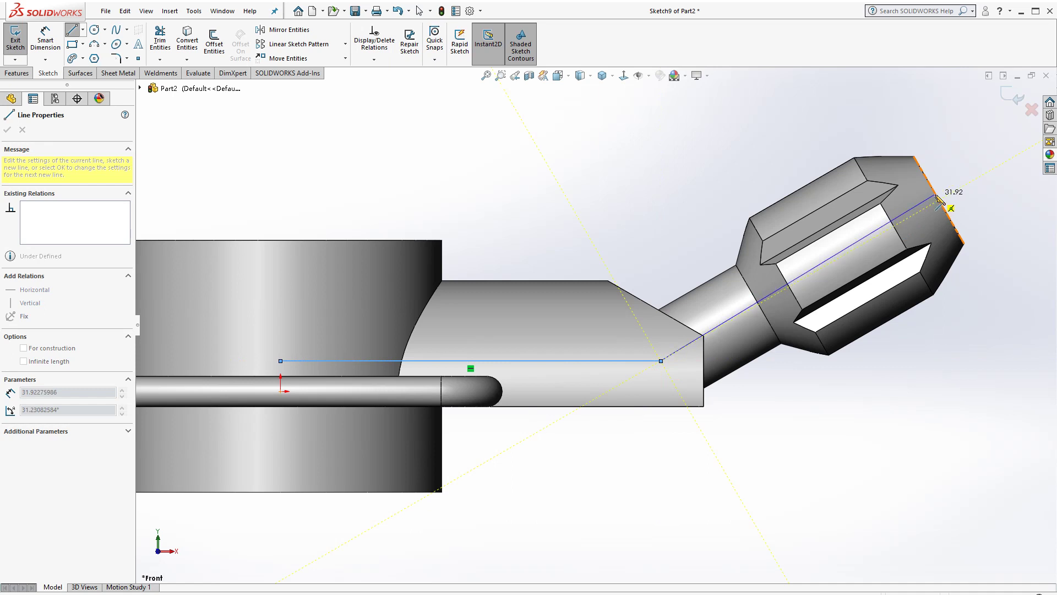
key(Escape)
key(Escape)
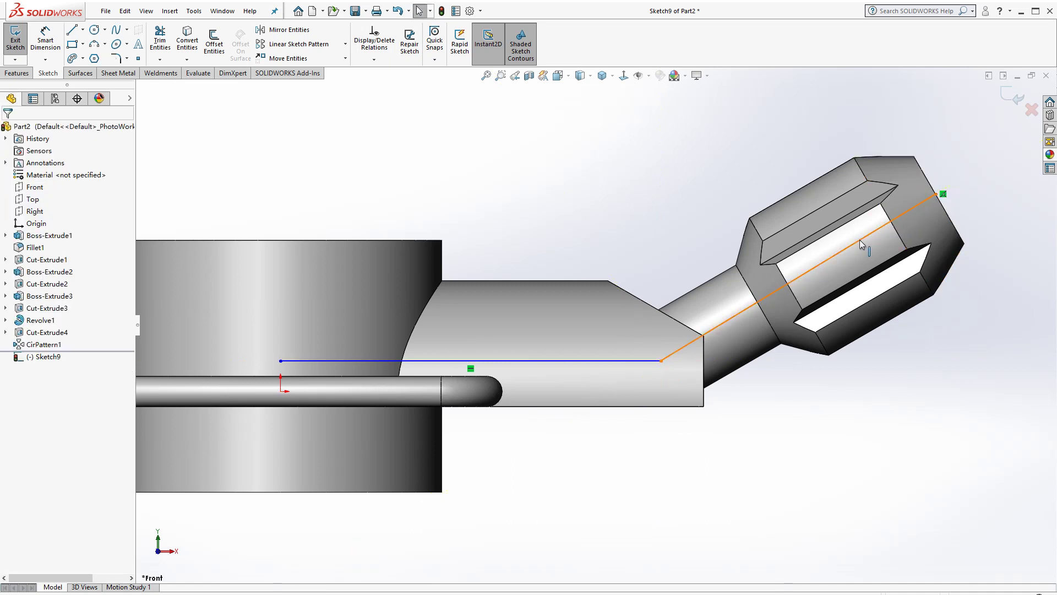
Make the angled line perpendicular to the knob's end-face edge.
click(857, 242)
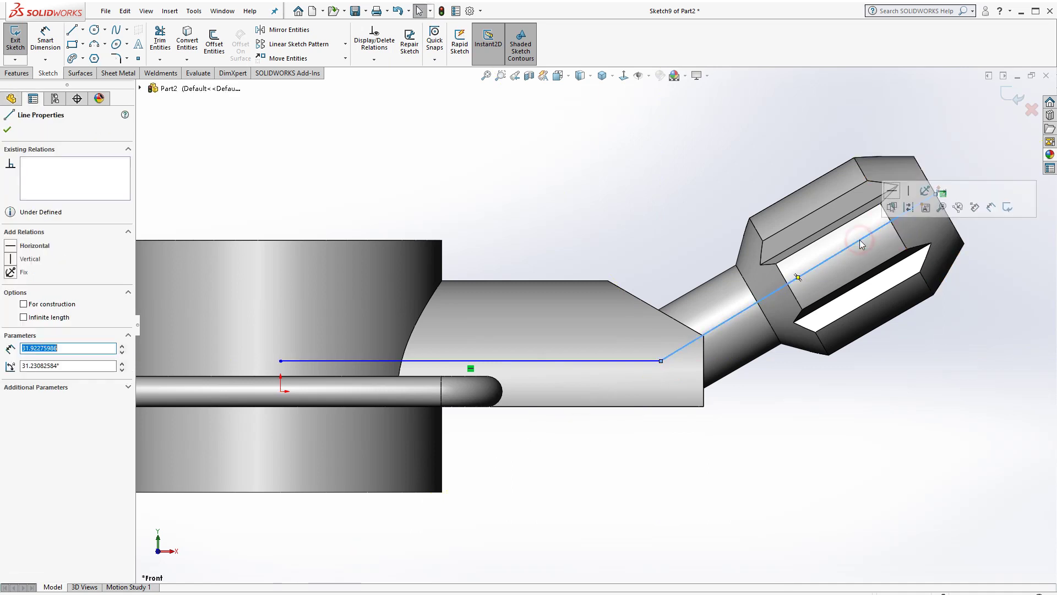
ctrl+click(960, 237)
click(941, 179)
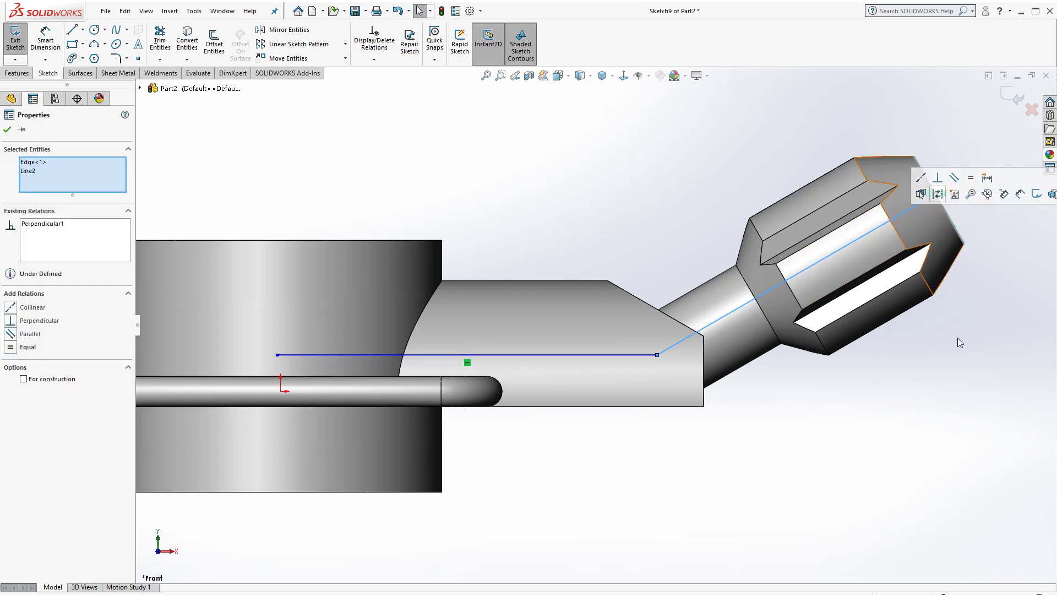
key(Escape)
Make the angled path line coincident with the vertex at the lower end of the side boss's bevel.
click(709, 323)
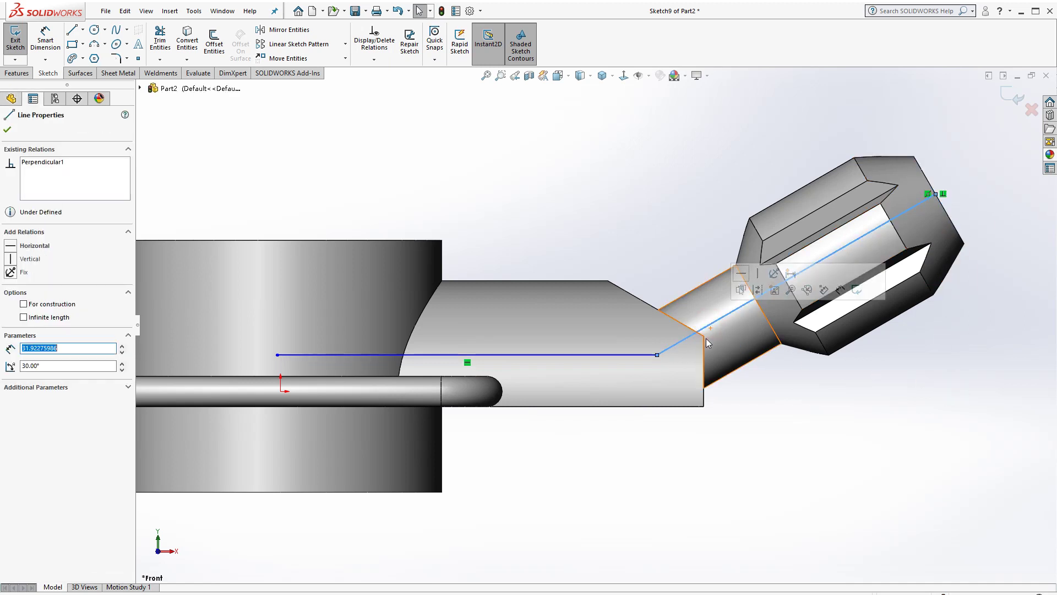
ctrl+click(704, 337)
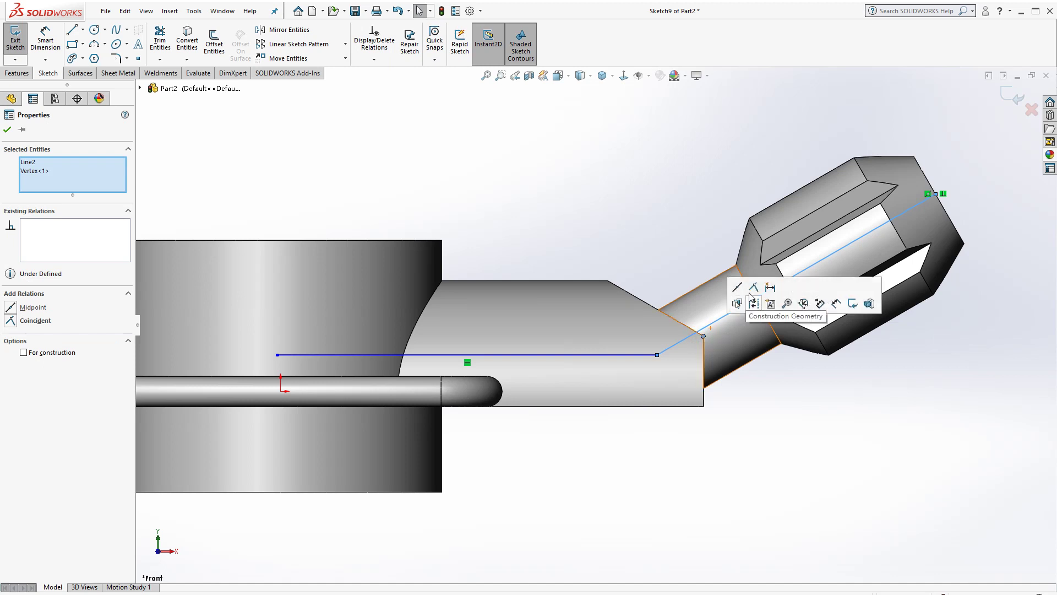
click(752, 300)
click(763, 412)
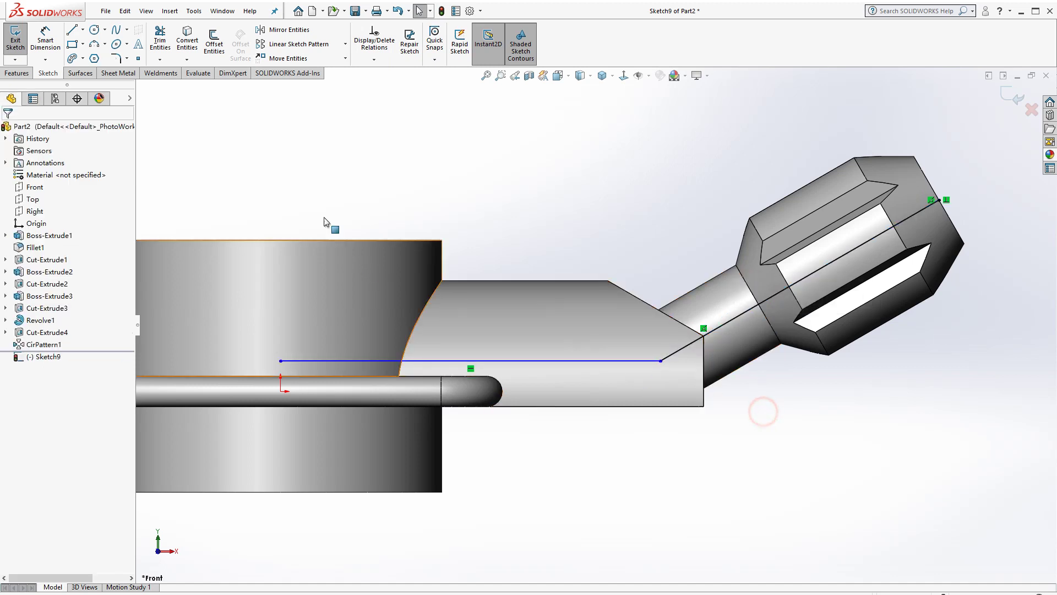
Dimension the horizontal path line 5 mm above the side boss's bottom edge and close the sketch.
click(45, 39)
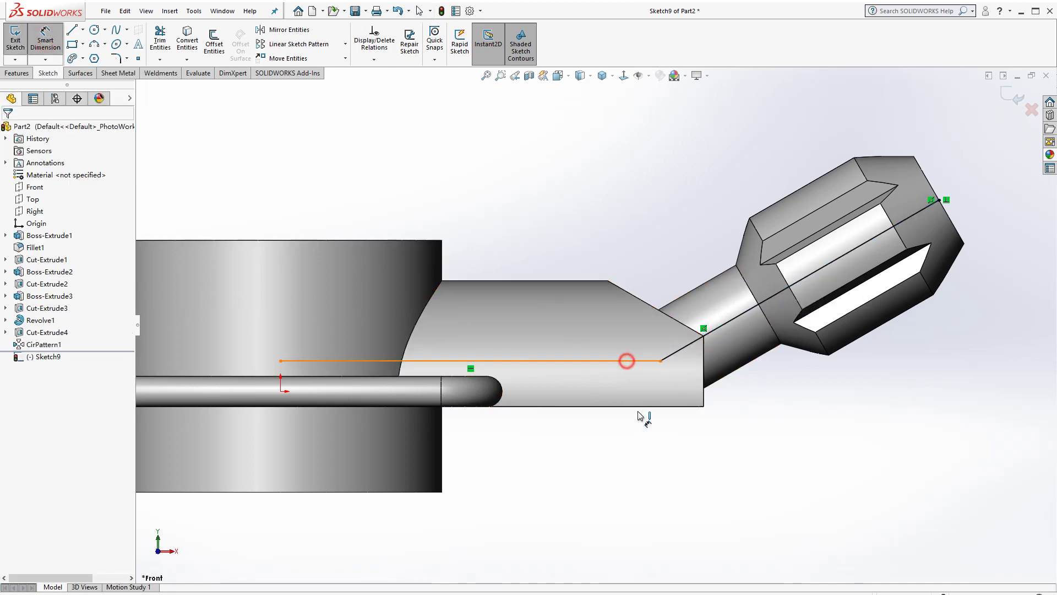
click(627, 360)
click(642, 407)
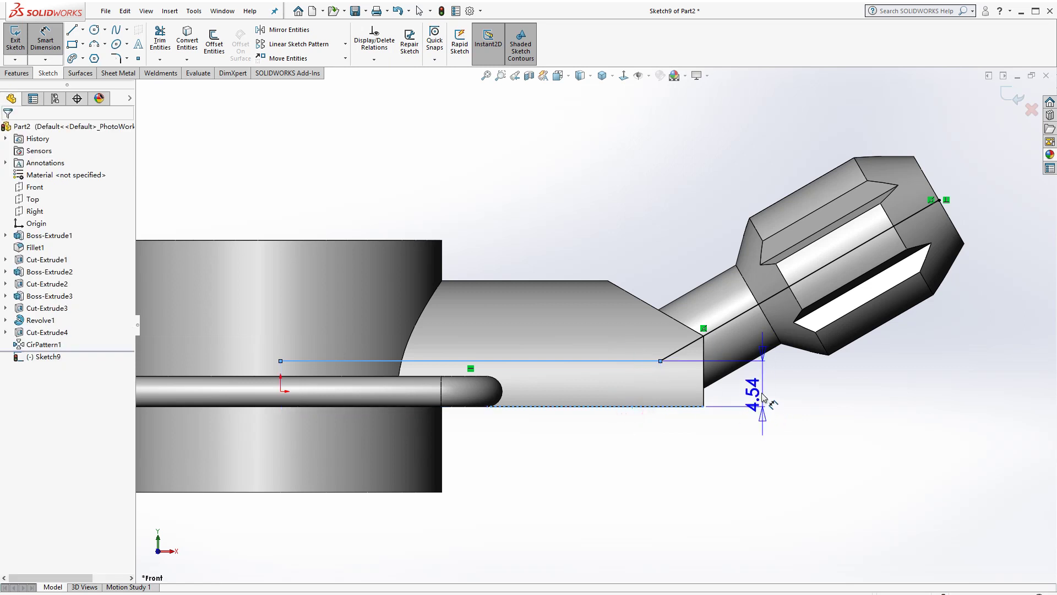
click(785, 424)
text(5.00mm)
key(Return)
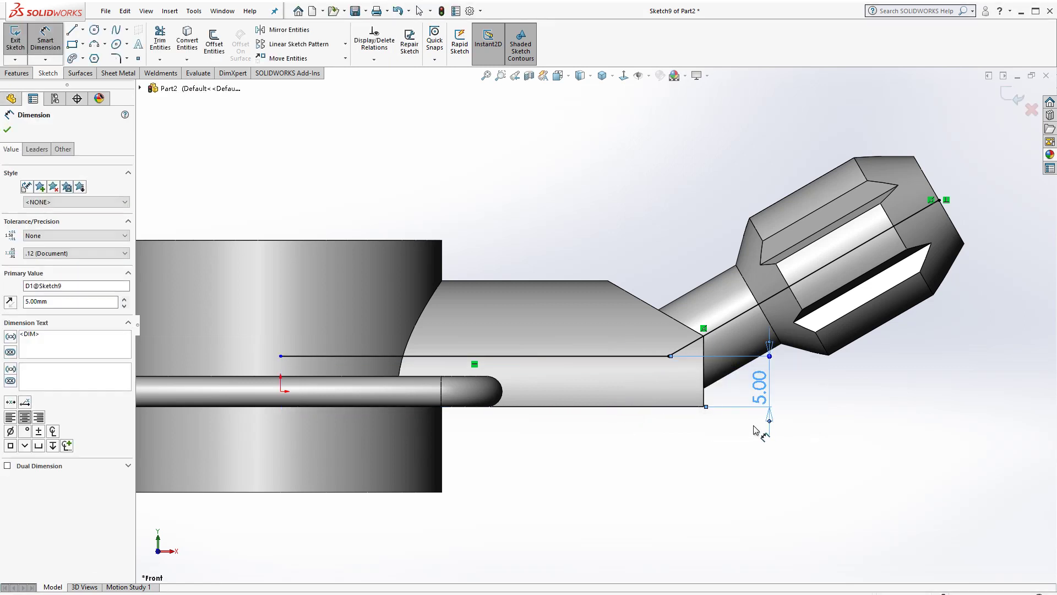
key(Escape)
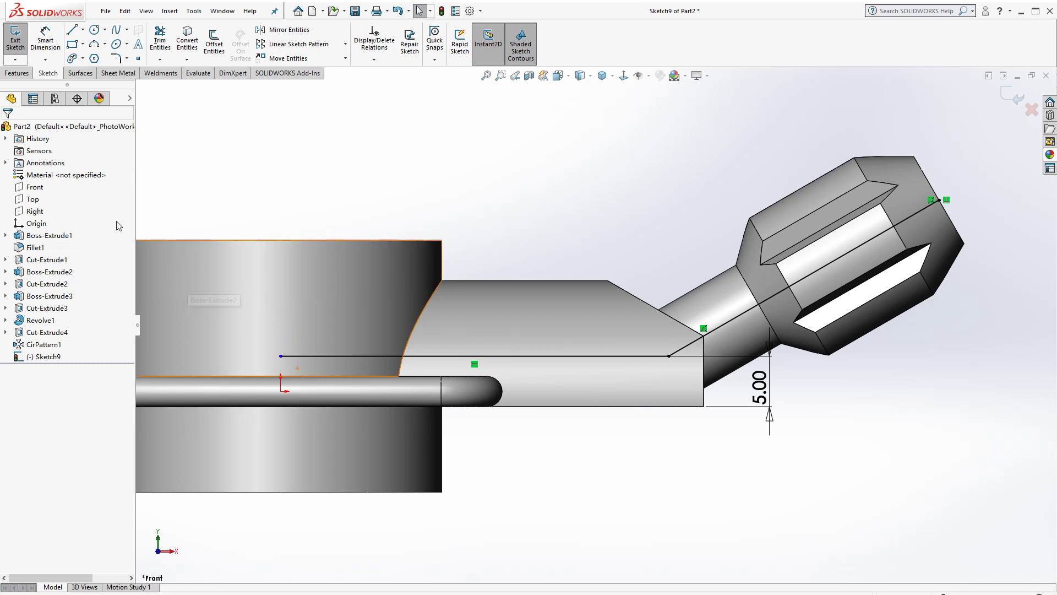
middle_drag(406, 168, 391, 183)
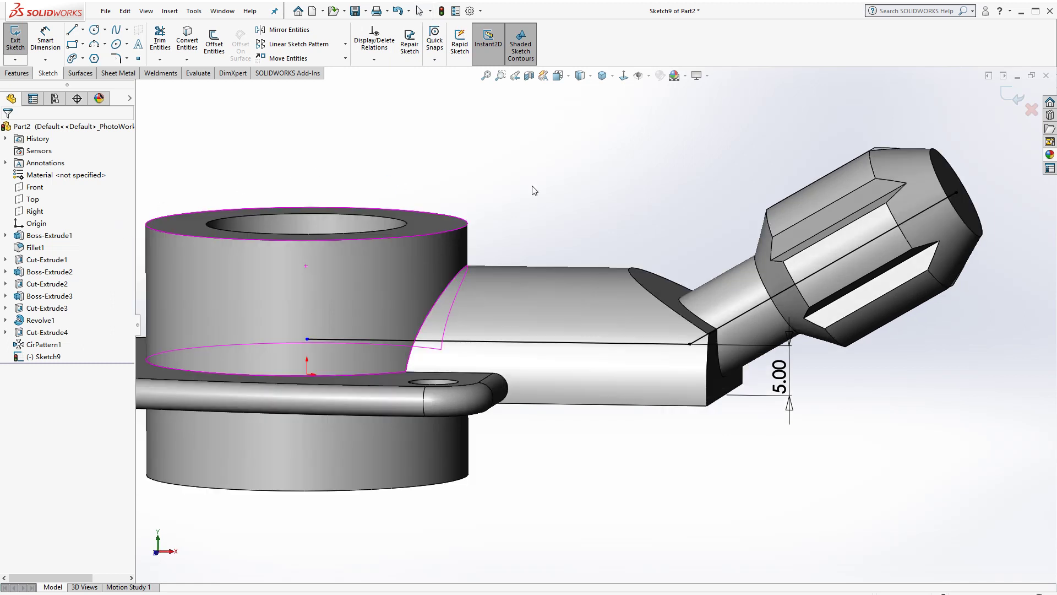
click(1017, 96)
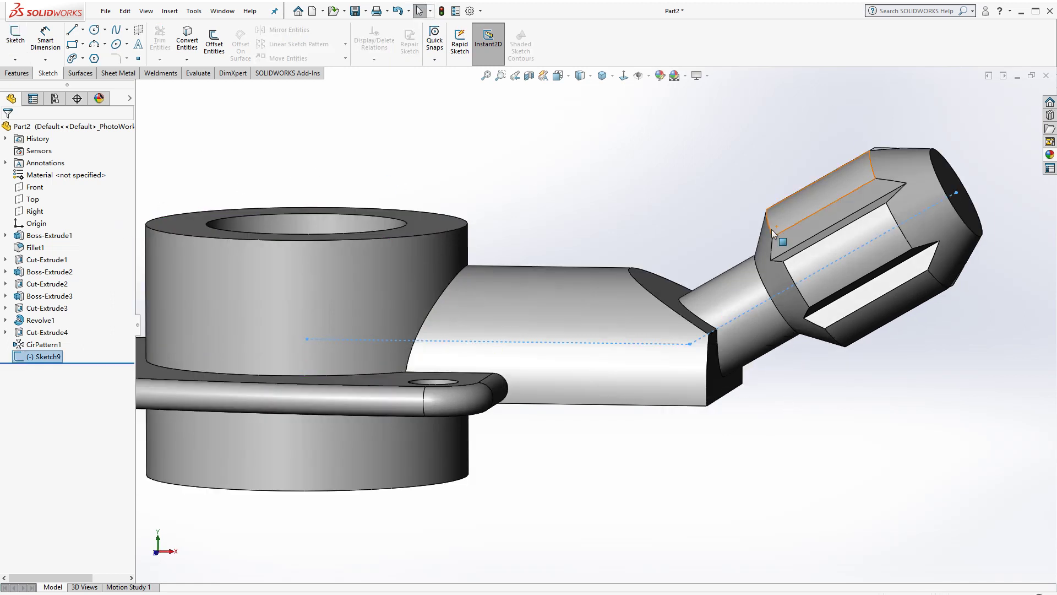
Reopen the path sketch, round the corner between its two lines with a 10 mm sketch fillet, and close it.
click(18, 358)
click(23, 319)
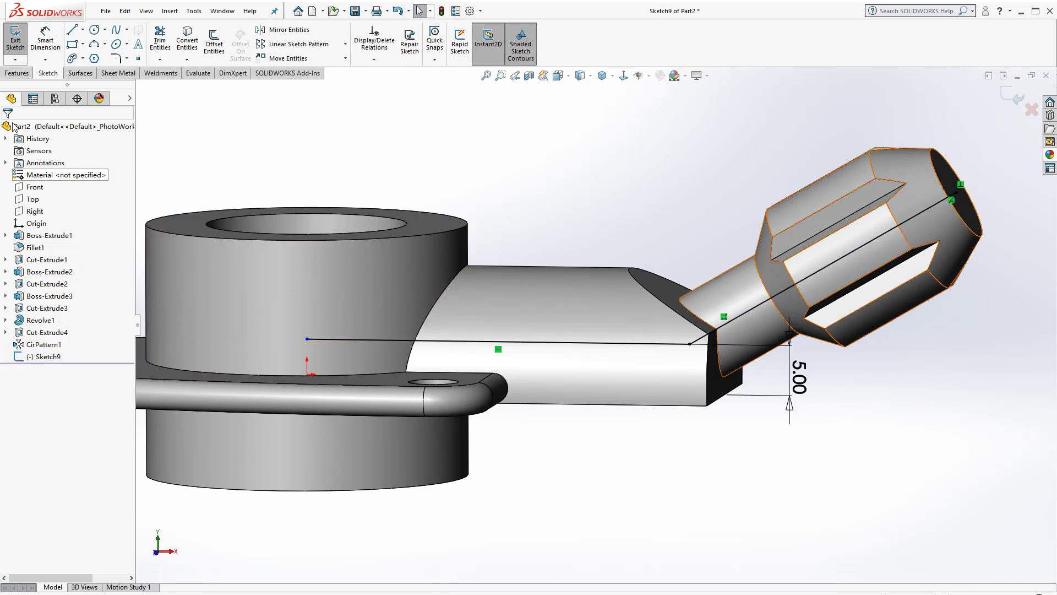
click(116, 58)
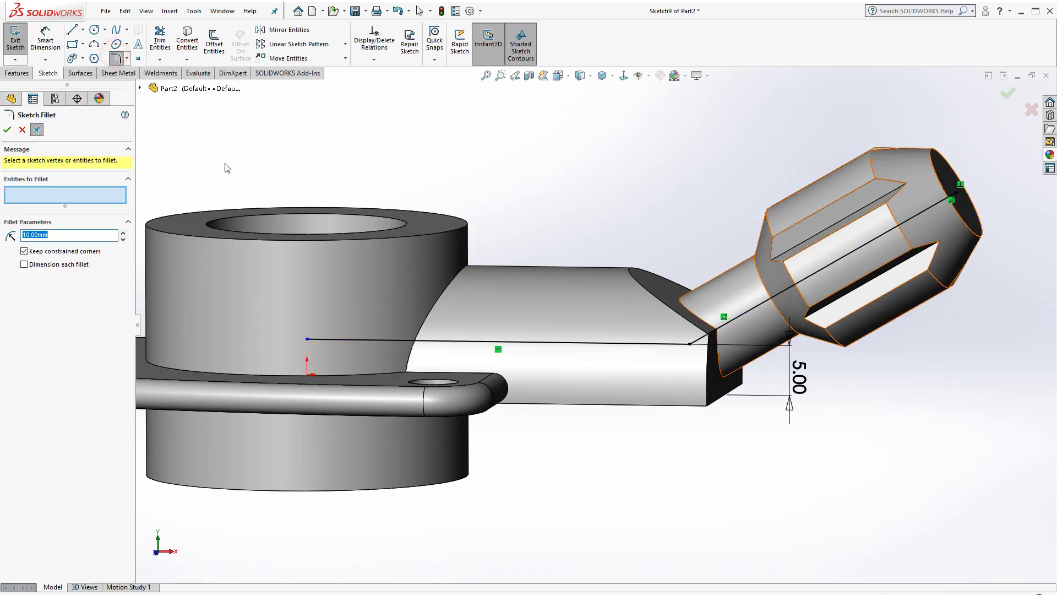
click(691, 344)
click(7, 130)
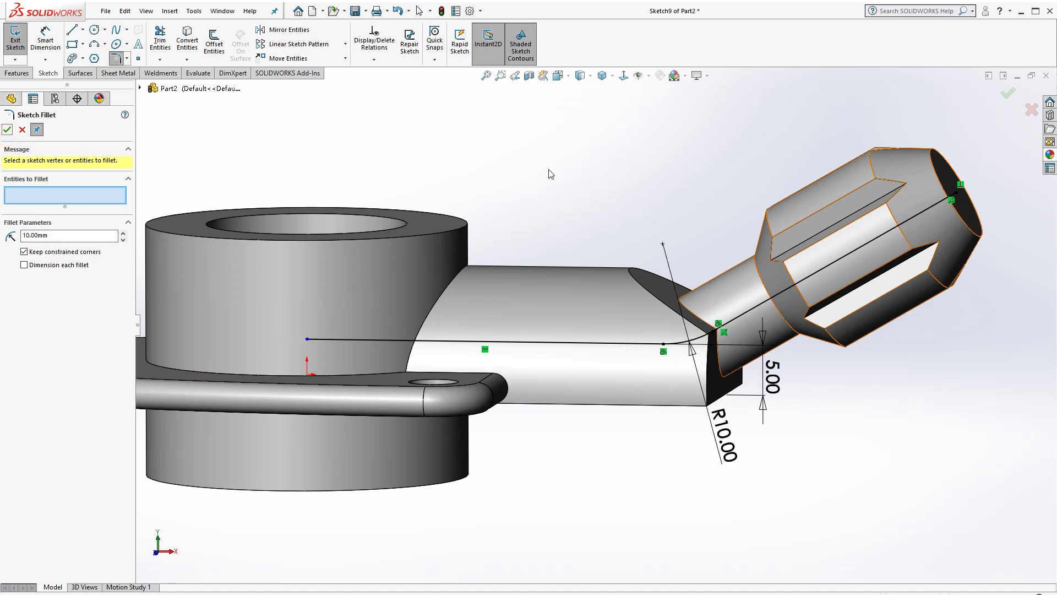
click(1011, 97)
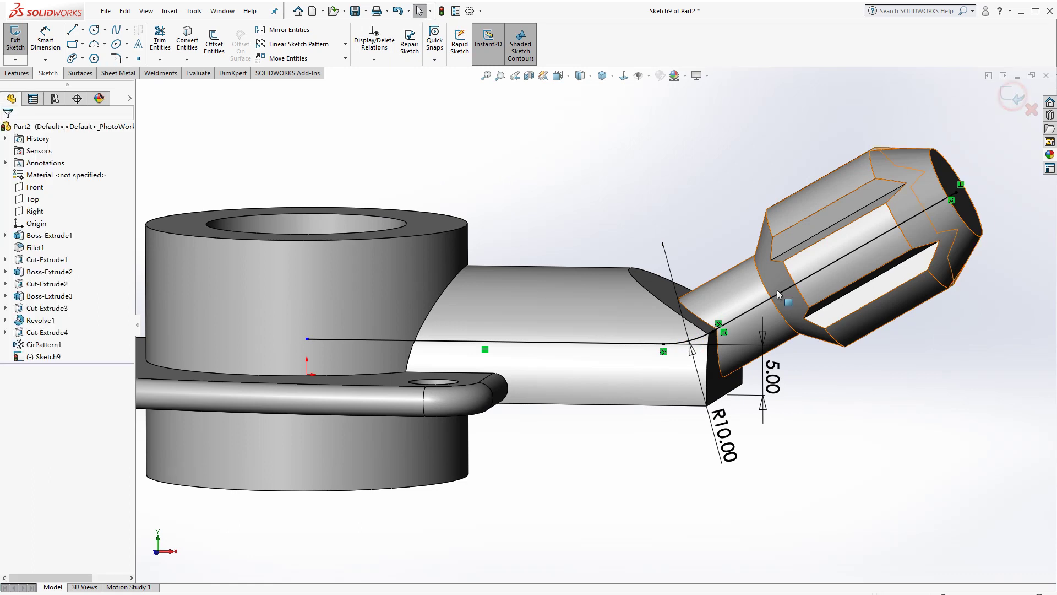
click(1014, 92)
click(697, 185)
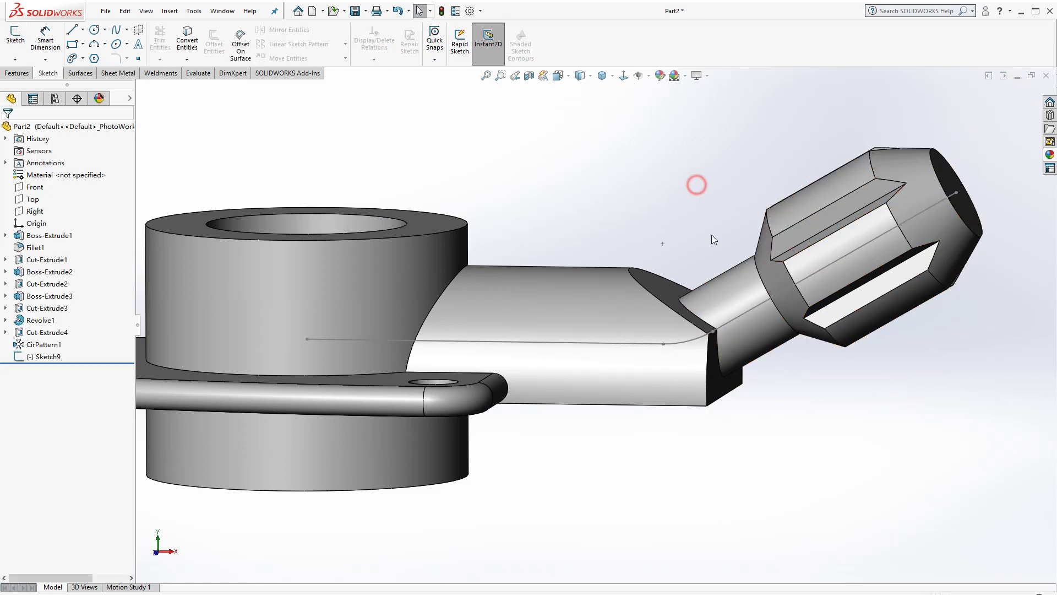
Create a swept cut with a circular profile of 4 mm diameter along the filleted path sketch.
scroll(711, 235, up, 2)
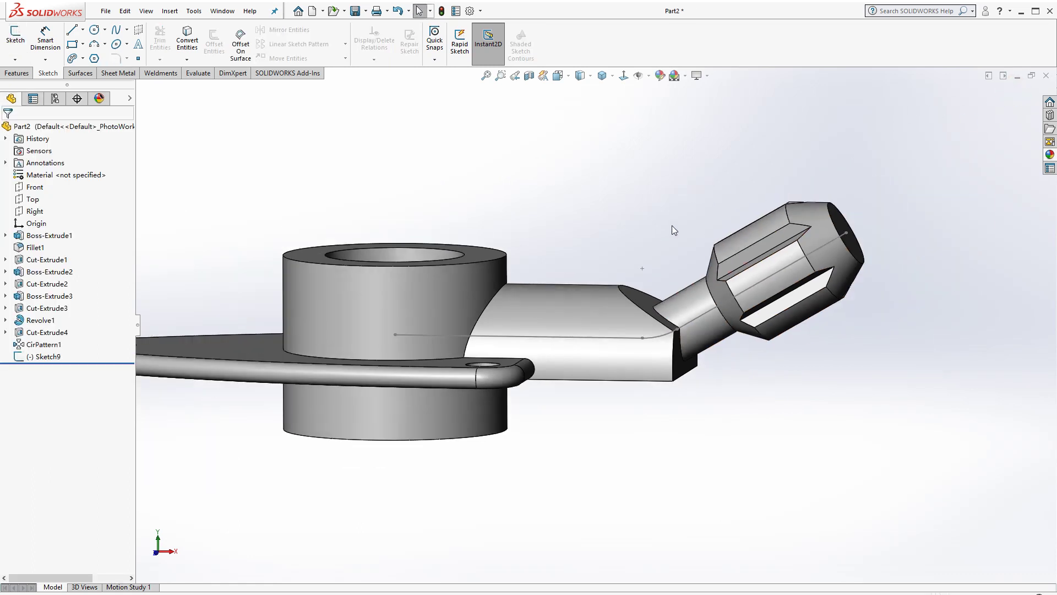
click(29, 76)
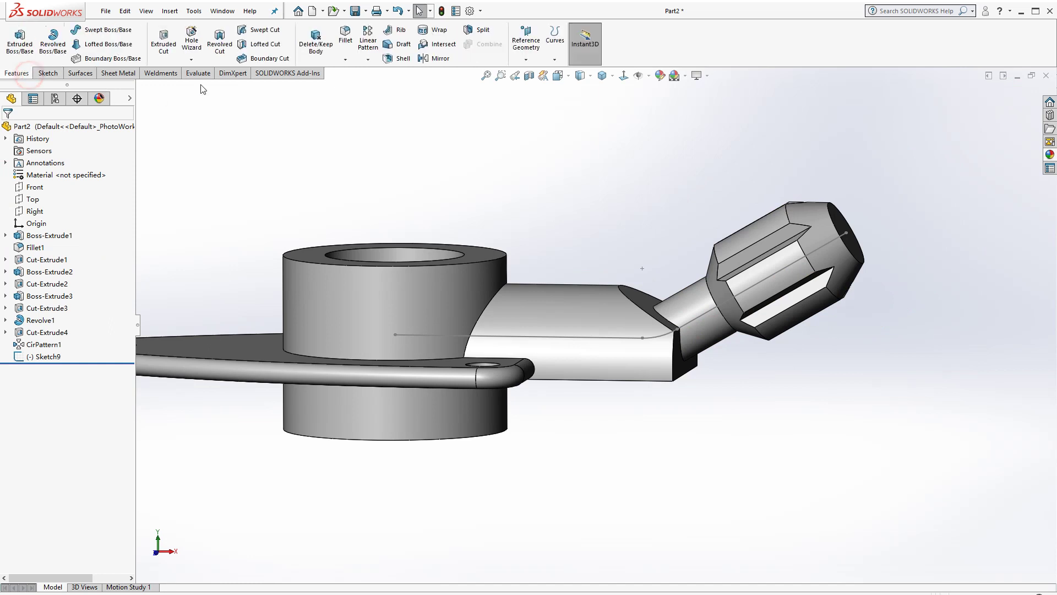
click(260, 29)
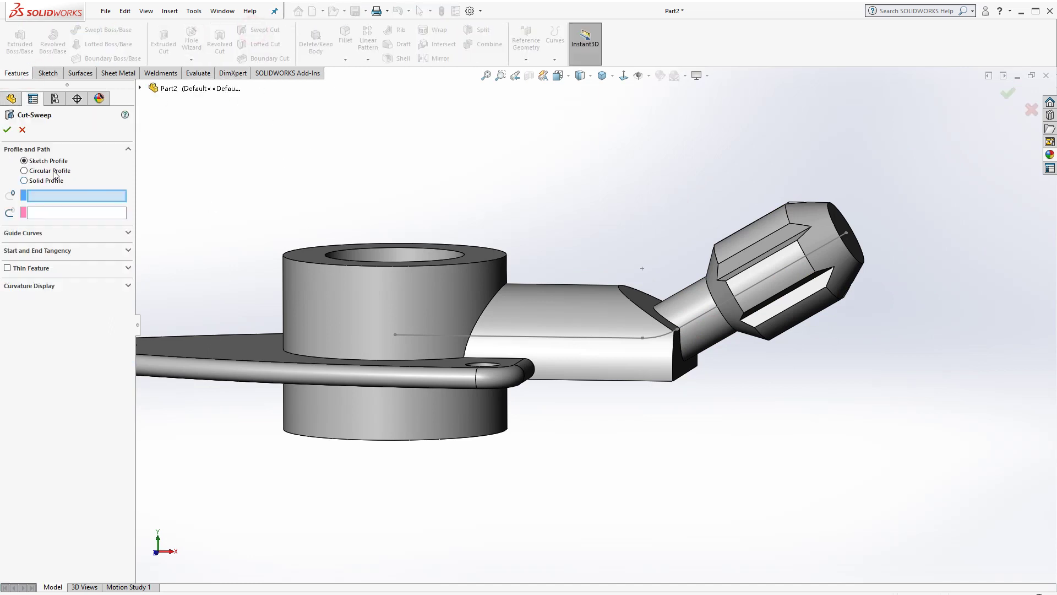
click(24, 171)
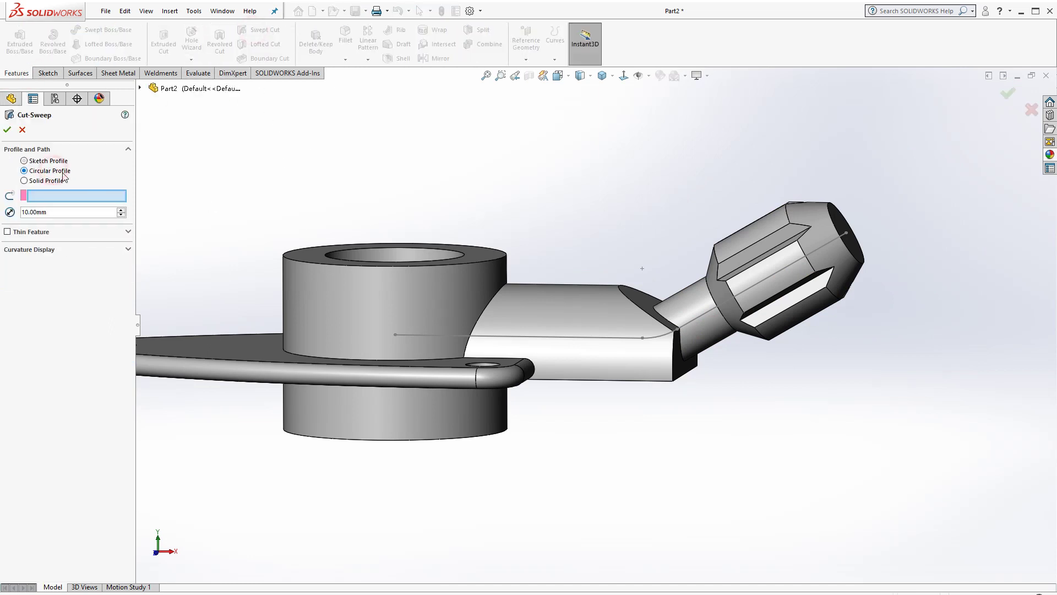
click(768, 276)
middle_drag(724, 331, 533, 336)
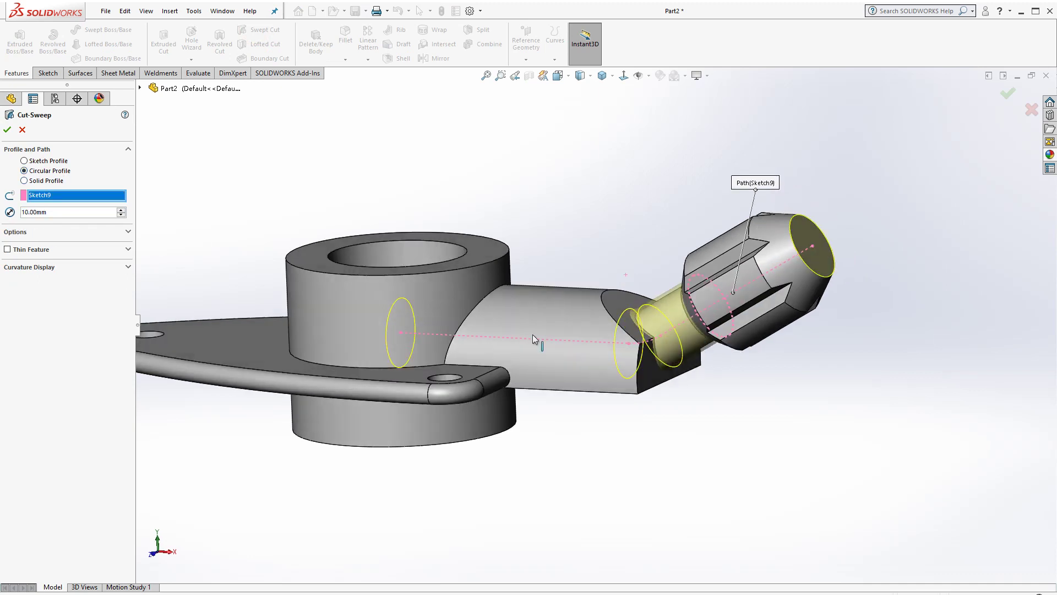
double_click(61, 214)
text(4)
key(Return)
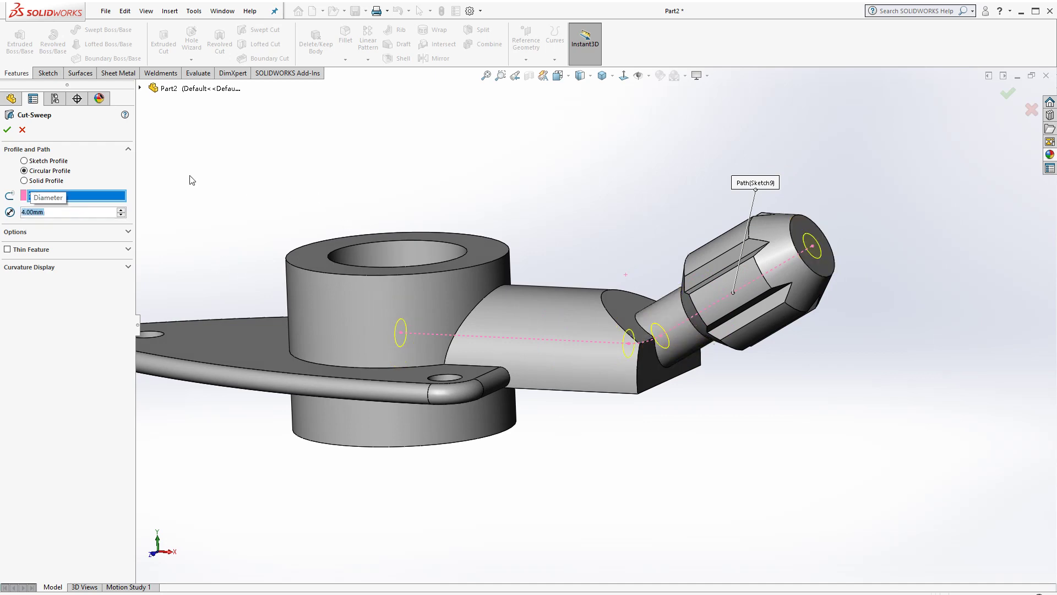
click(7, 129)
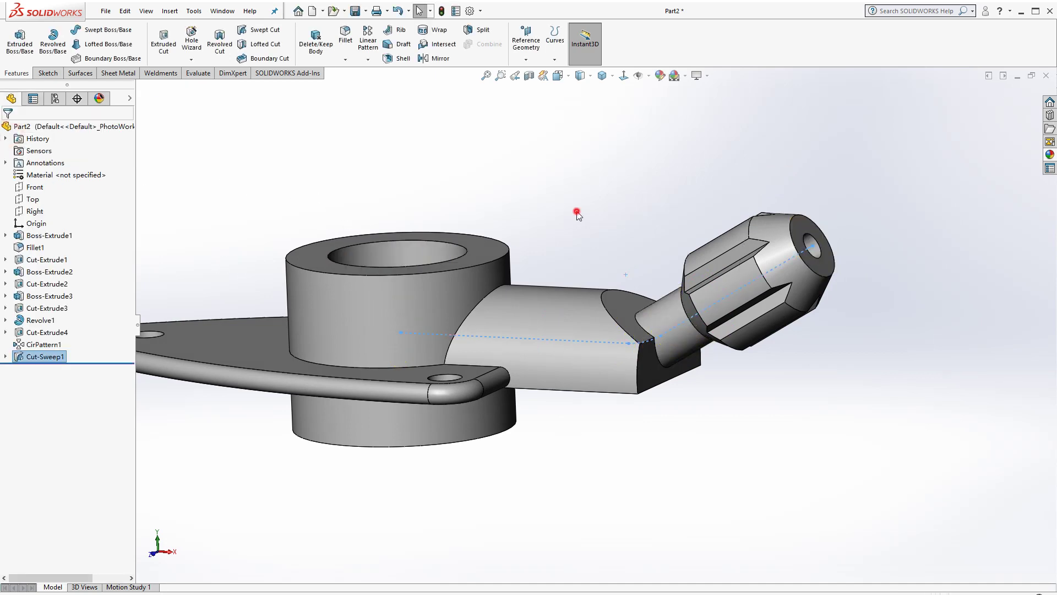
Inspect the swept channel in a temporary section view on the Front plane, then cancel the section.
middle_drag(666, 268, 705, 243)
click(529, 75)
middle_drag(521, 241, 500, 282)
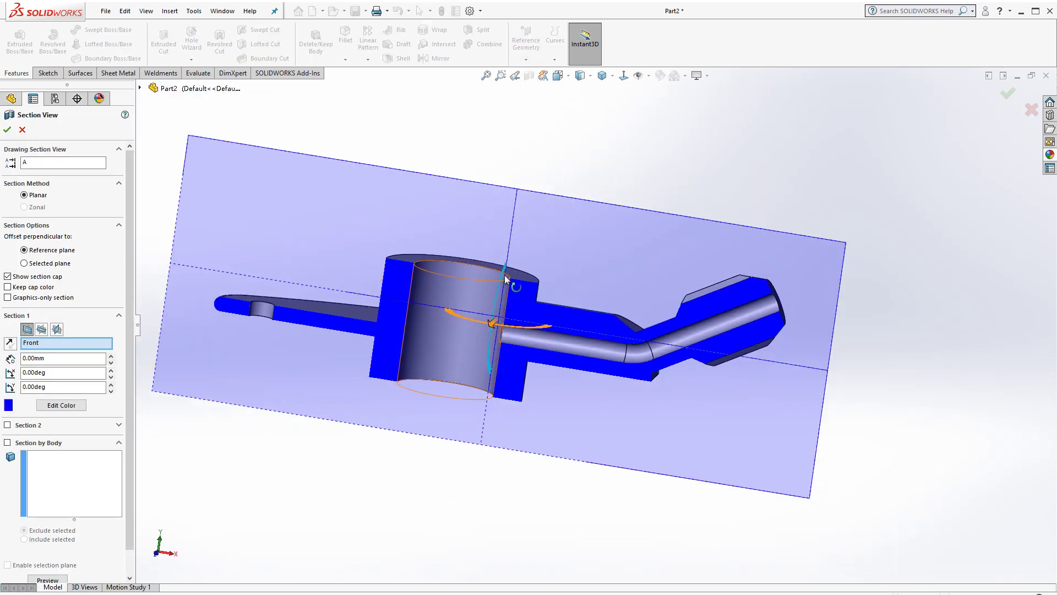
scroll(505, 275, down, 2)
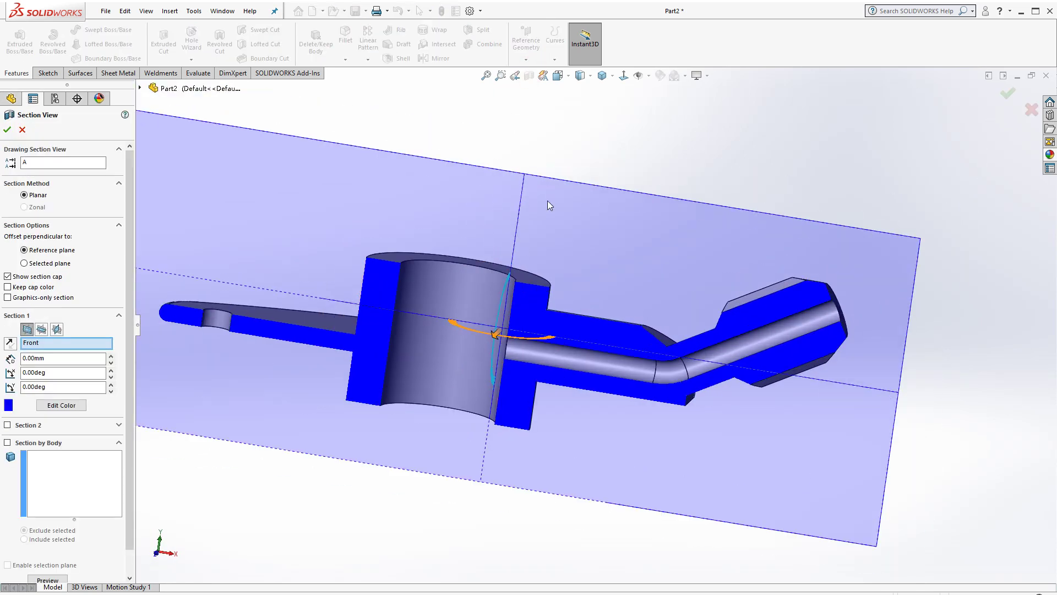
click(1025, 112)
scroll(664, 233, up, 1)
Show the part in isometric view and colour the whole part light orange, RGB 252, 188, 132.
click(604, 74)
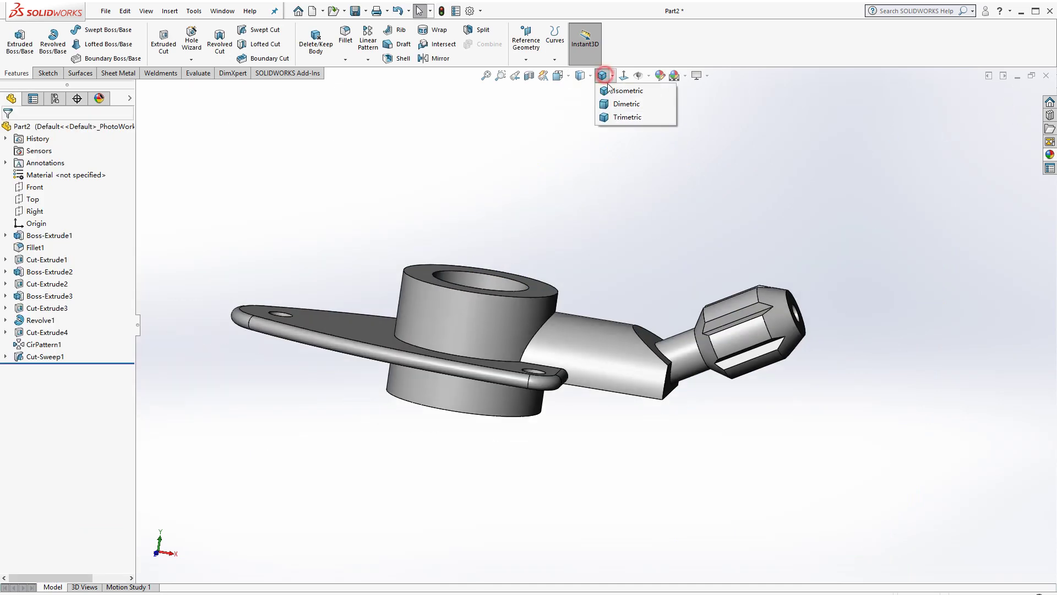
click(610, 88)
click(660, 76)
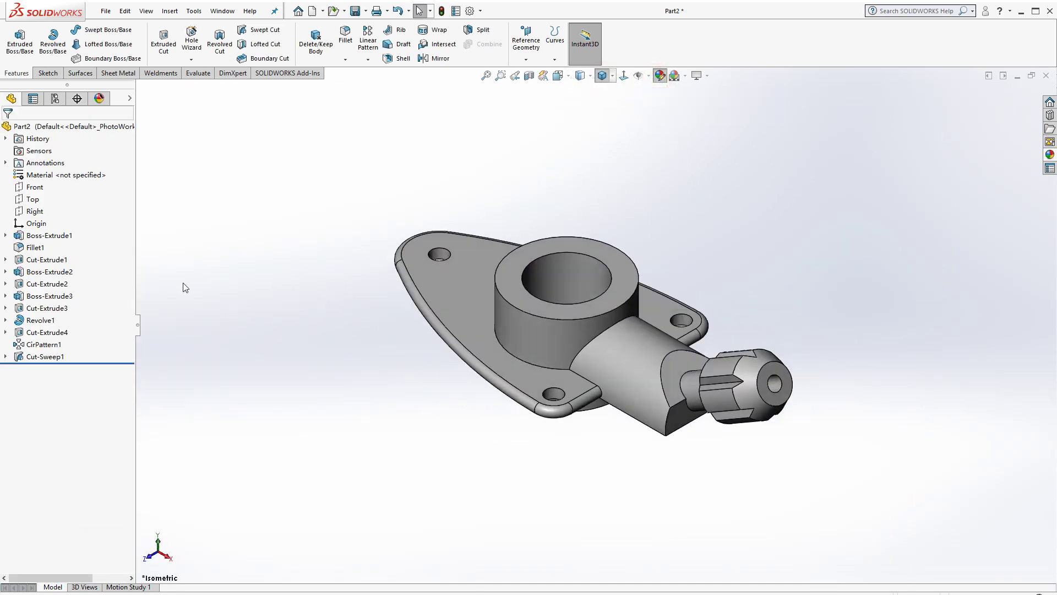
click(48, 350)
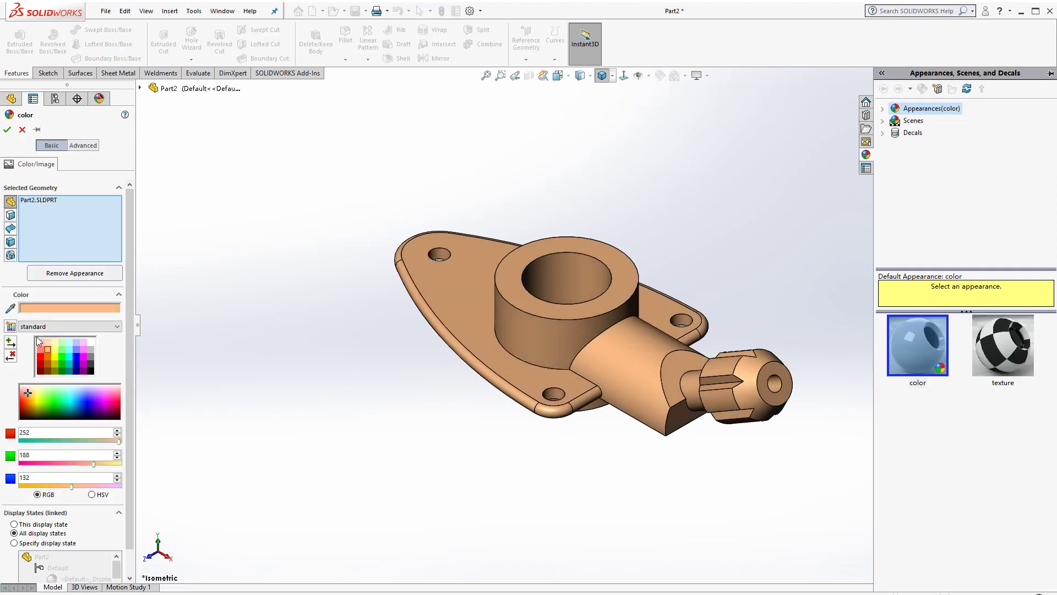
click(7, 130)
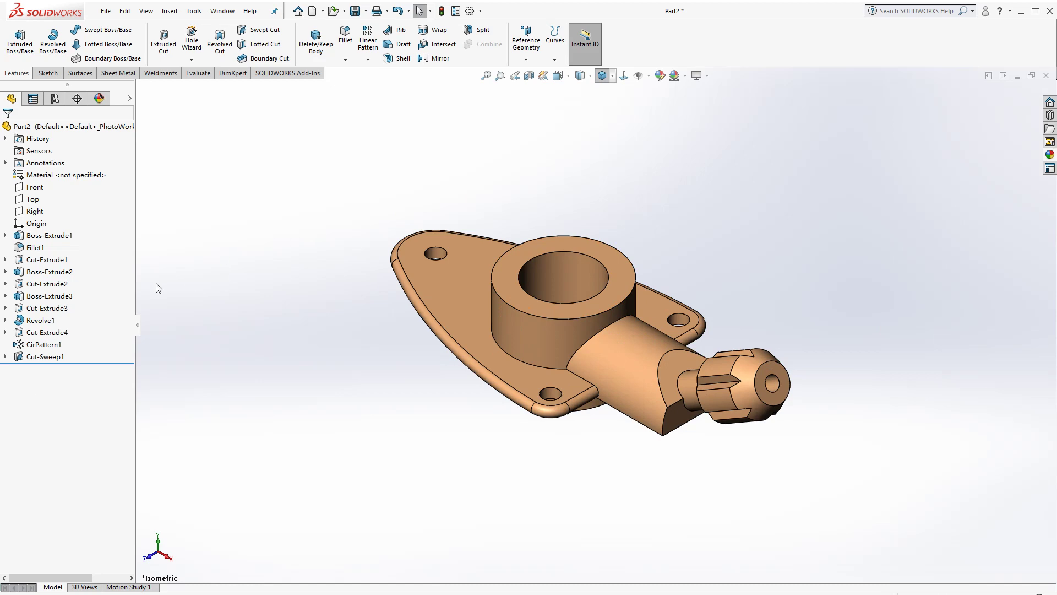
Calculate the part's mass properties and compare its volume with the answer on the reference drawing.
click(198, 73)
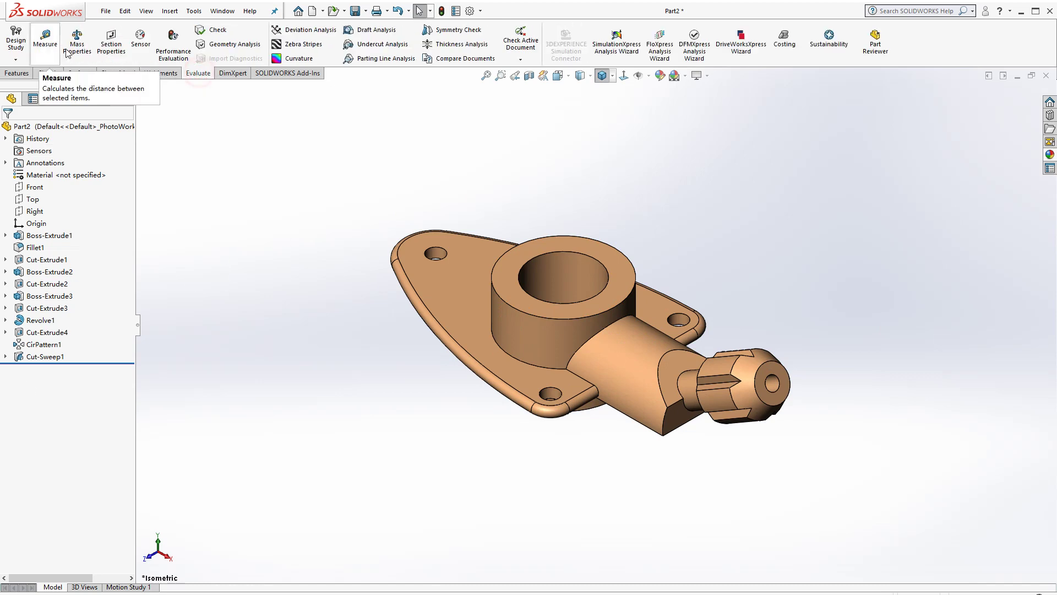
click(84, 47)
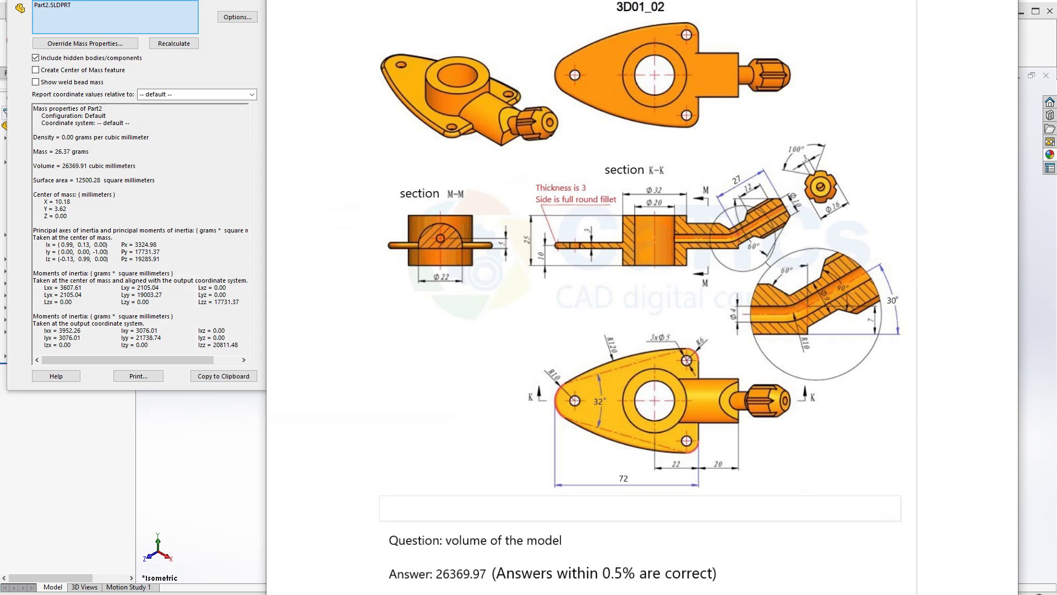
click(82, 167)
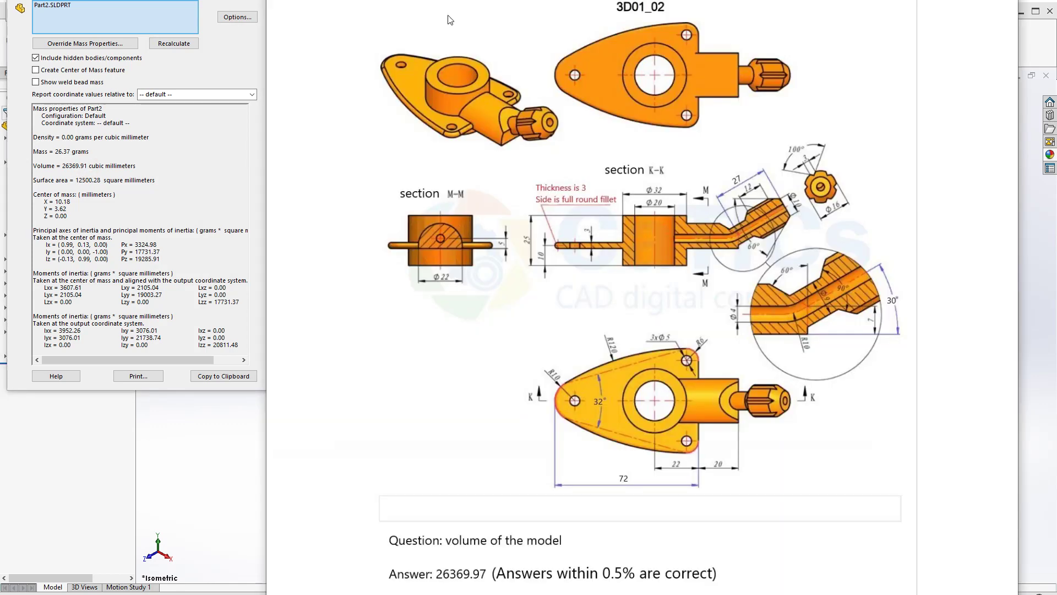